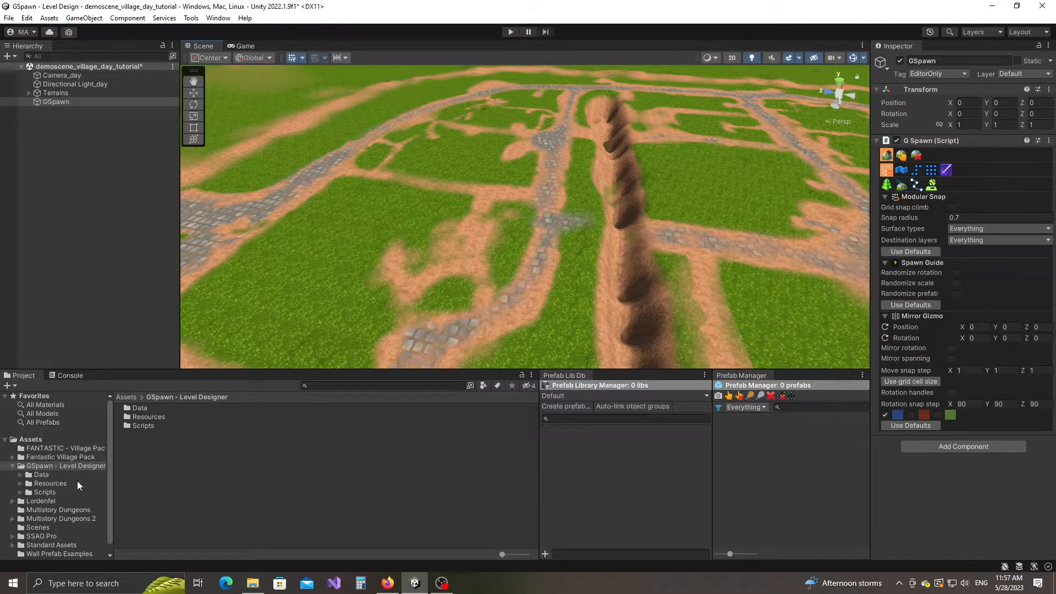
Load the Fantastic Village Pack folder into the GSpawn prefab library manager
{"action": "left_click", "coordinate": [36, 458]}
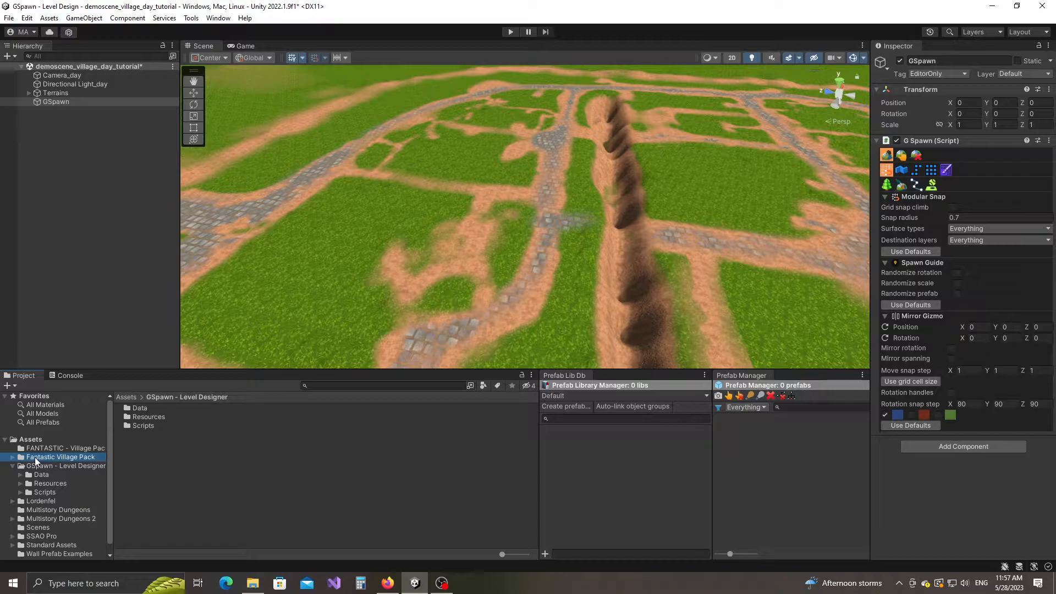
{"action": "left_click_drag", "start_coordinate": [36, 461], "coordinate": [495, 449]}
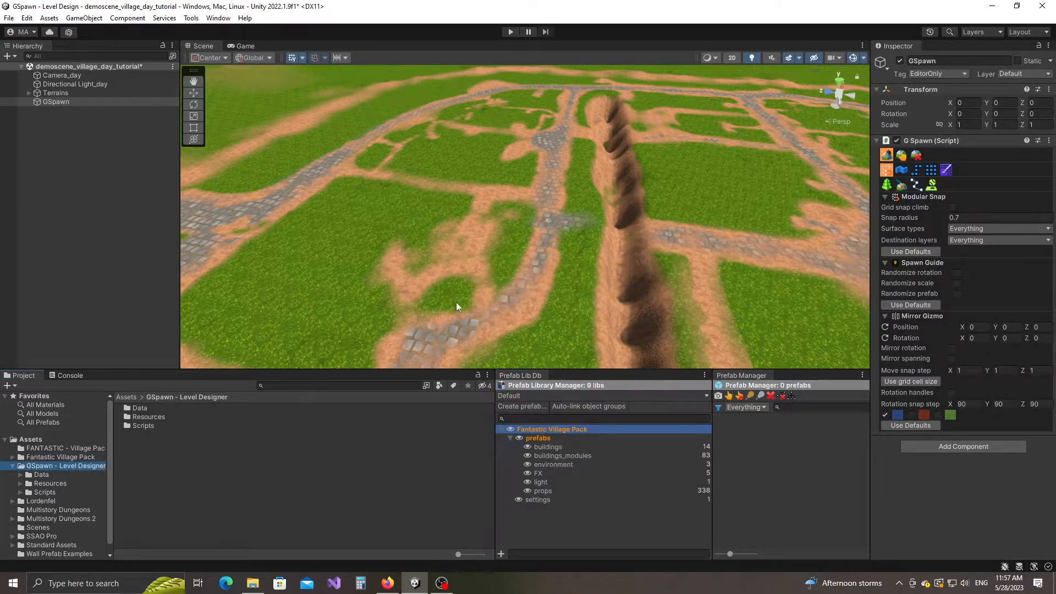
Switch GSpawn to surface-snap spawning and display the prefabs of the buildings library with more room for their previews
{"action": "scroll", "coordinate": [432, 271], "scroll_direction": "down", "scroll_amount": 5}
{"action": "scroll", "coordinate": [468, 319], "scroll_direction": "up", "scroll_amount": 2}
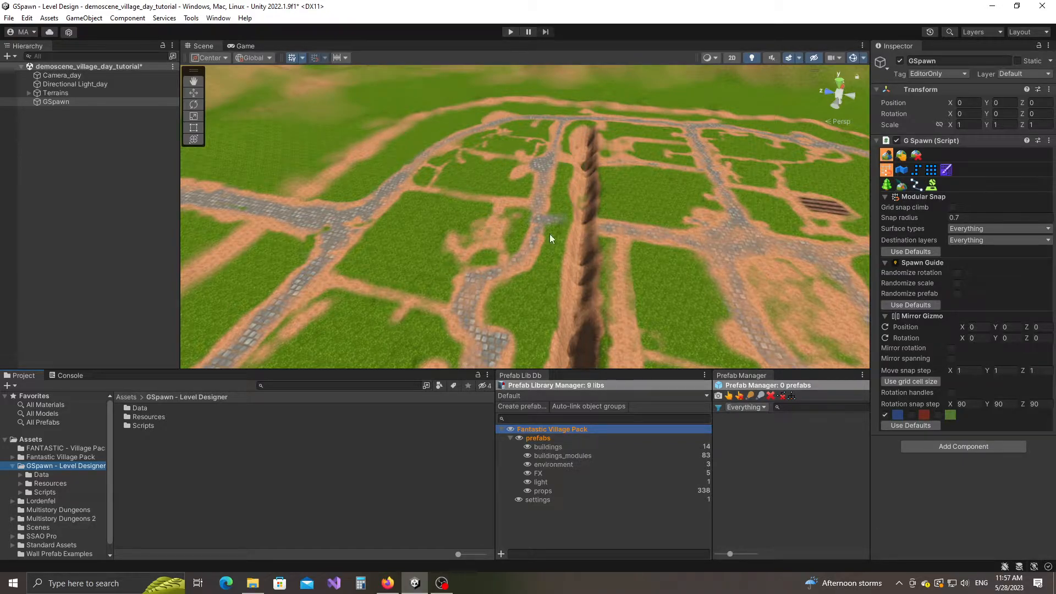
{"action": "right_click_drag", "start_coordinate": [587, 303], "coordinate": [594, 276]}
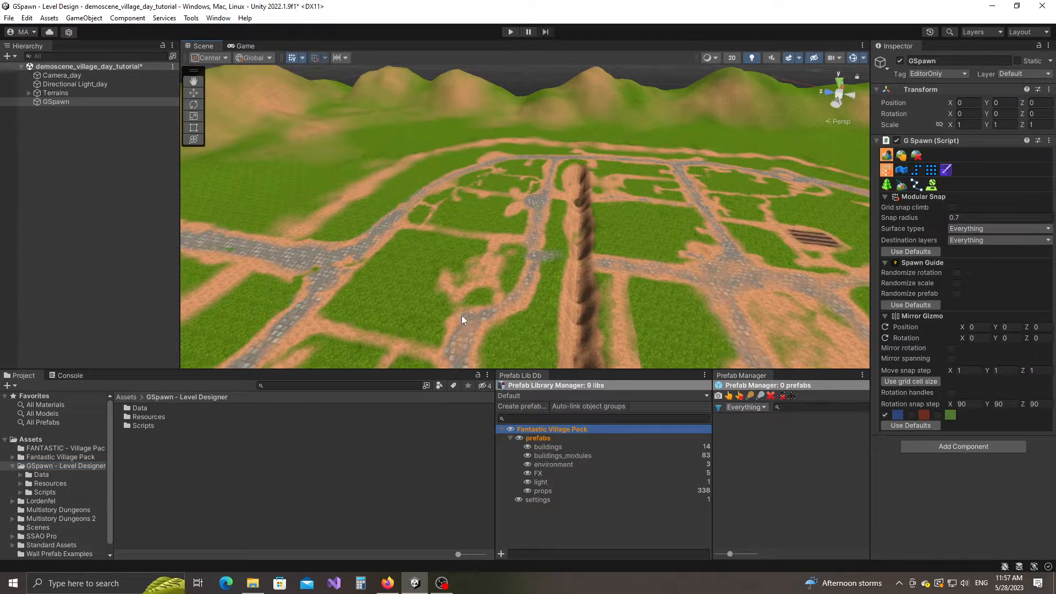
{"action": "left_click", "coordinate": [887, 188]}
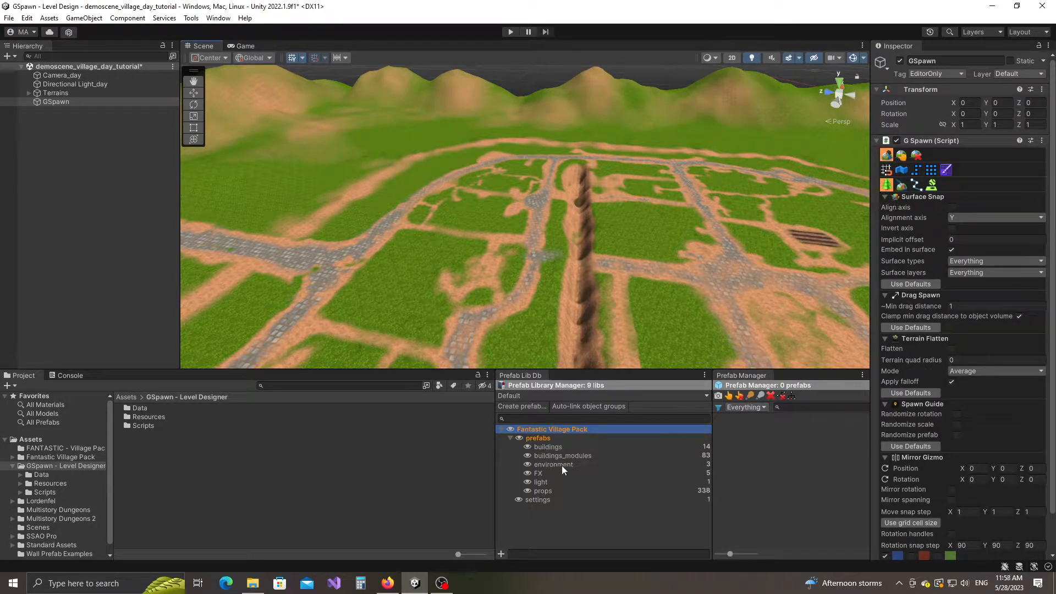
{"action": "left_click", "coordinate": [559, 445]}
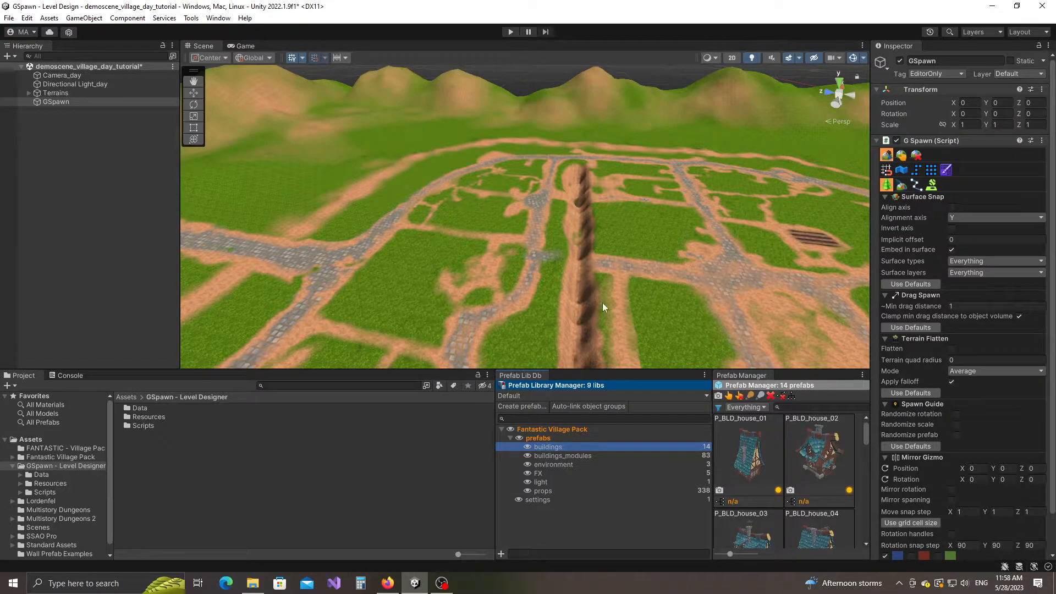
{"action": "left_click_drag", "start_coordinate": [714, 437], "coordinate": [644, 444]}
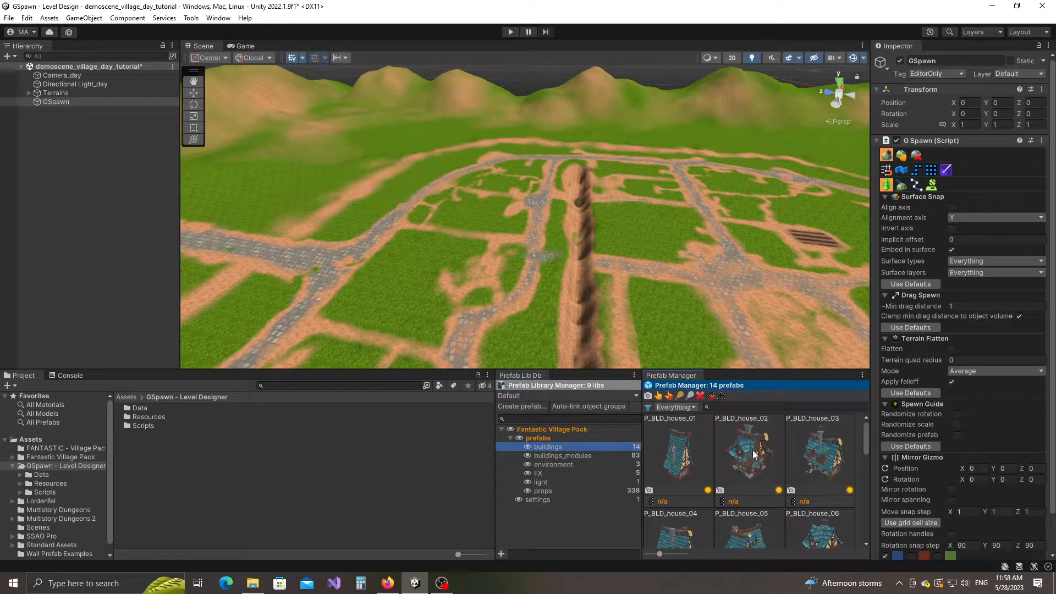
Pick P_BLD_house_02 for spawning on the terrain and try rotating and vertically offsetting its preview, ending with no offset
{"action": "left_click_drag", "start_coordinate": [755, 455], "coordinate": [522, 295]}
{"action": "key", "text": "shift"}
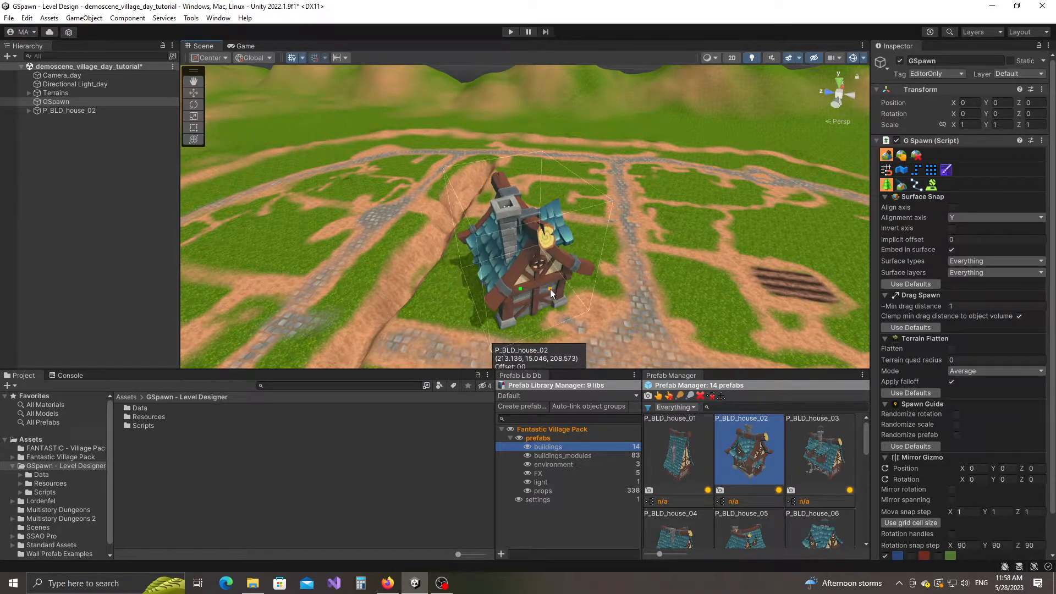
{"action": "left_click_drag", "start_coordinate": [534, 298], "coordinate": [523, 269]}
{"action": "middle_click_drag", "start_coordinate": [517, 303], "coordinate": [548, 249]}
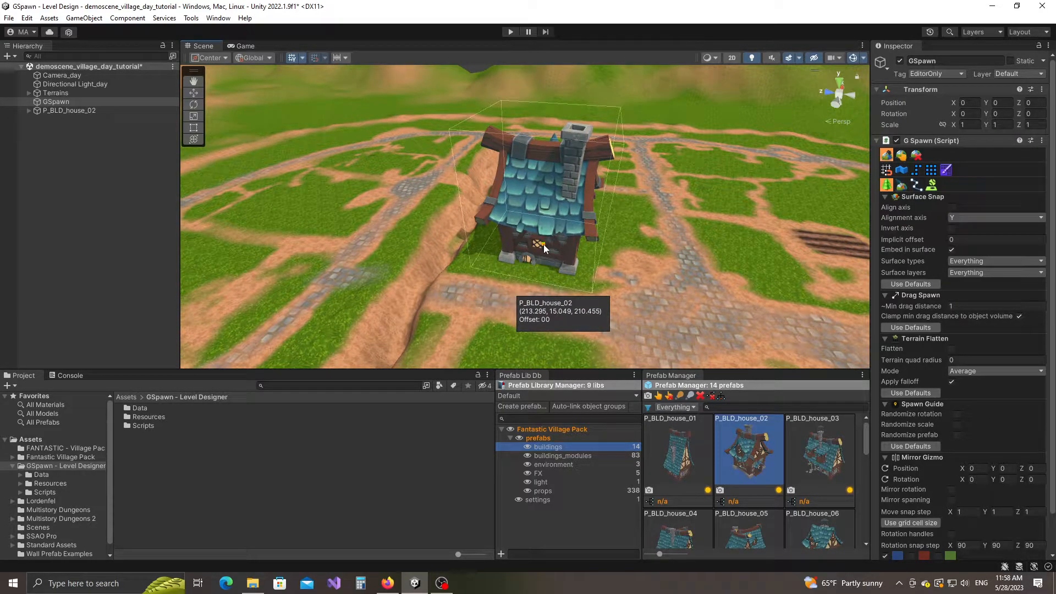
{"action": "key", "text": "alt"}
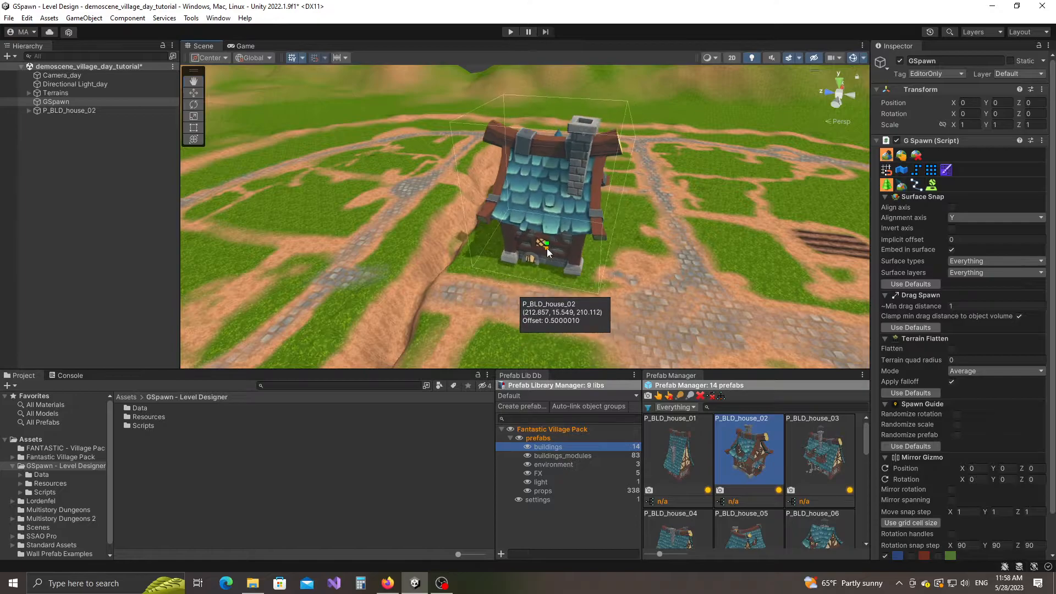
{"action": "key", "text": "q"}
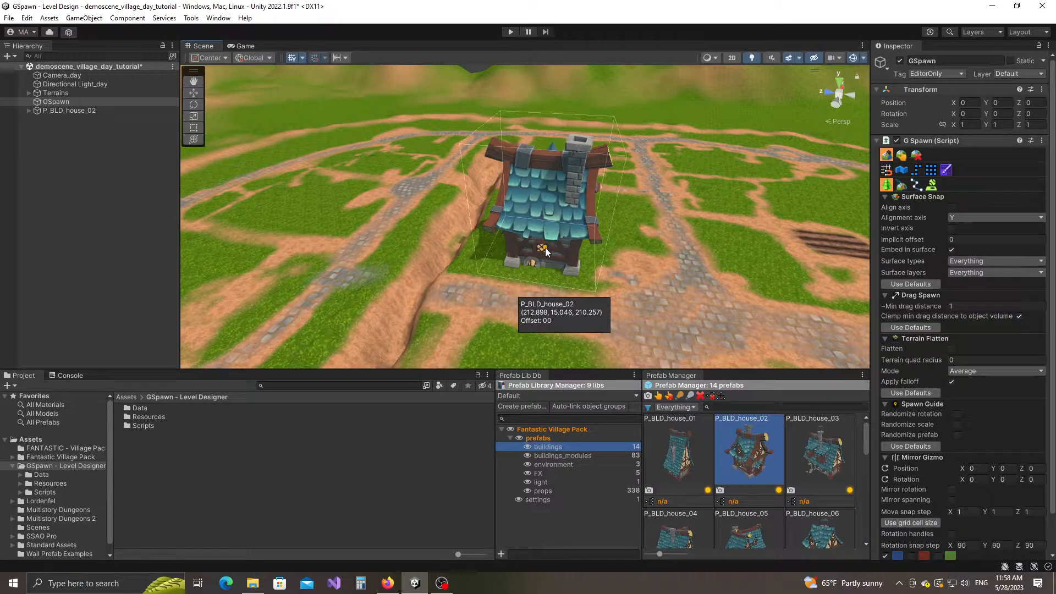
Rotate the P_BLD_house_02 preview about Y in 90° steps and spawn two copies near the village crossroads
{"action": "middle_click_drag", "start_coordinate": [550, 249], "coordinate": [534, 250]}
{"action": "key", "text": "y"}
{"action": "key", "text": "y"}
{"action": "key", "text": "y"}
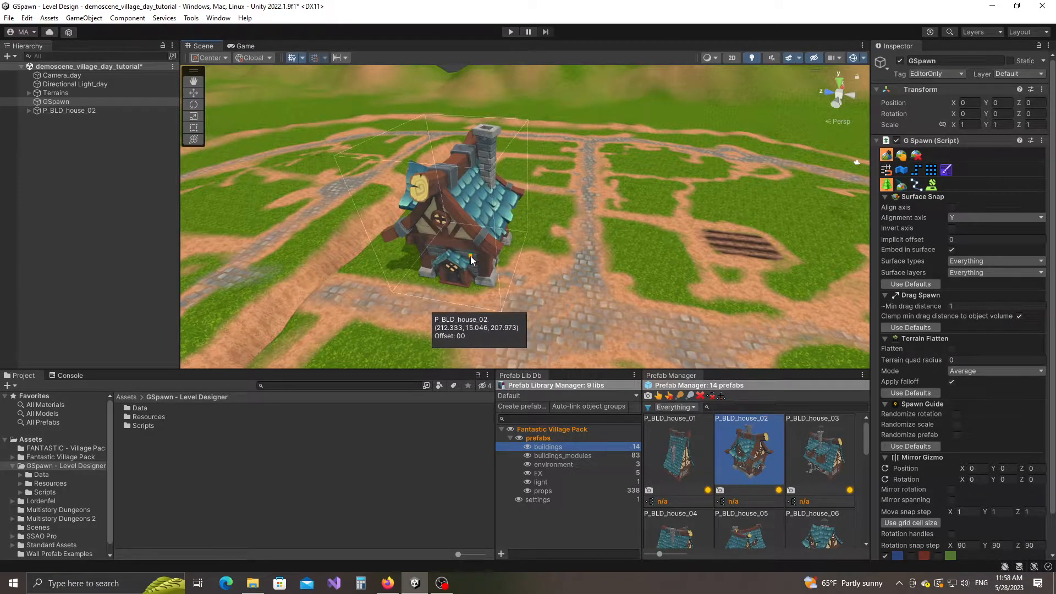
{"action": "left_click", "coordinate": [463, 261]}
{"action": "middle_click_drag", "start_coordinate": [709, 260], "coordinate": [594, 261]}
{"action": "left_click", "coordinate": [543, 268]}
Spawn three more P_BLD_house_02 houses, two farther along the central road and one beside the paved road across the village
{"action": "middle_click_drag", "start_coordinate": [781, 218], "coordinate": [707, 308]}
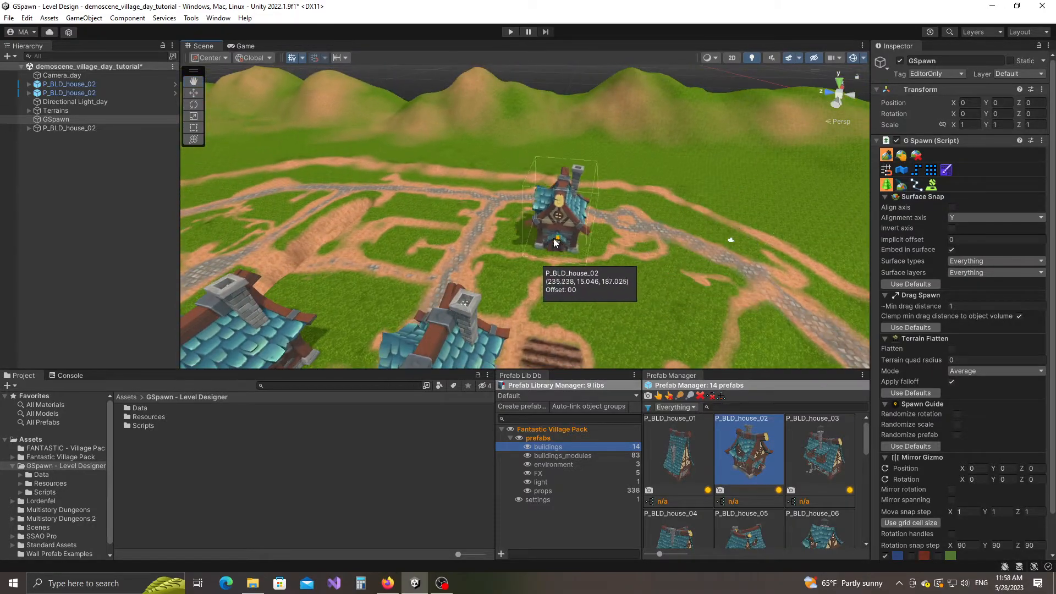
{"action": "middle_click_drag", "start_coordinate": [523, 247], "coordinate": [652, 230]}
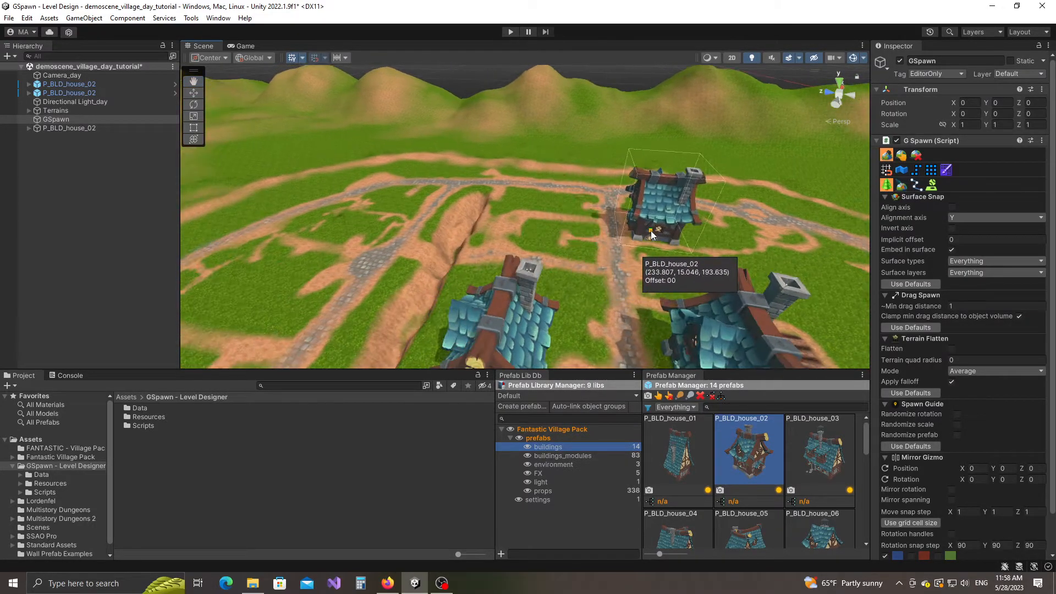
{"action": "left_click", "coordinate": [652, 233]}
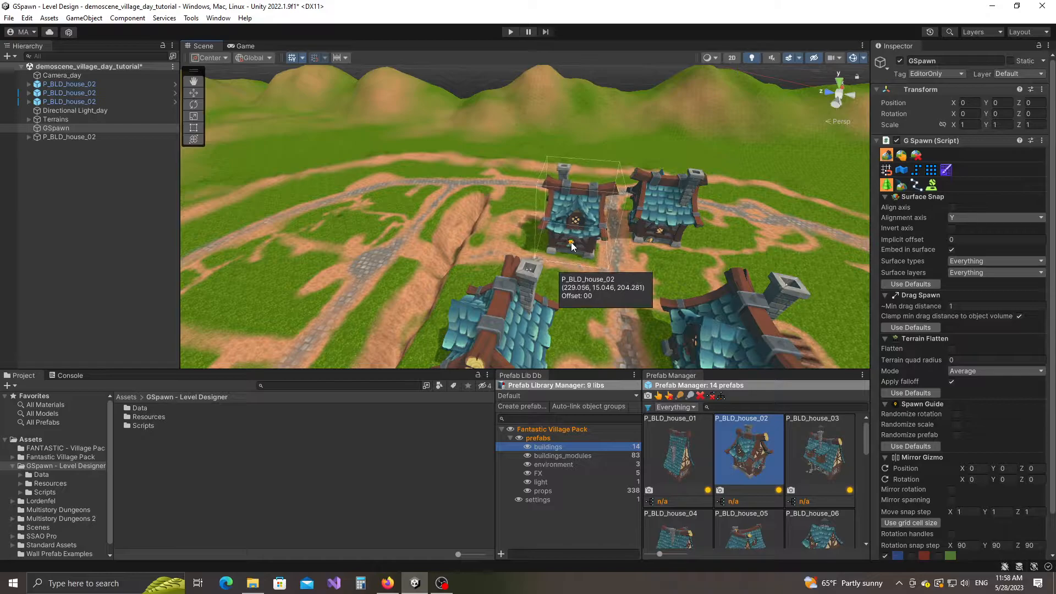
{"action": "left_click", "coordinate": [572, 242]}
{"action": "middle_click_drag", "start_coordinate": [815, 274], "coordinate": [645, 233]}
{"action": "scroll", "coordinate": [622, 235], "scroll_direction": "down", "scroll_amount": 3}
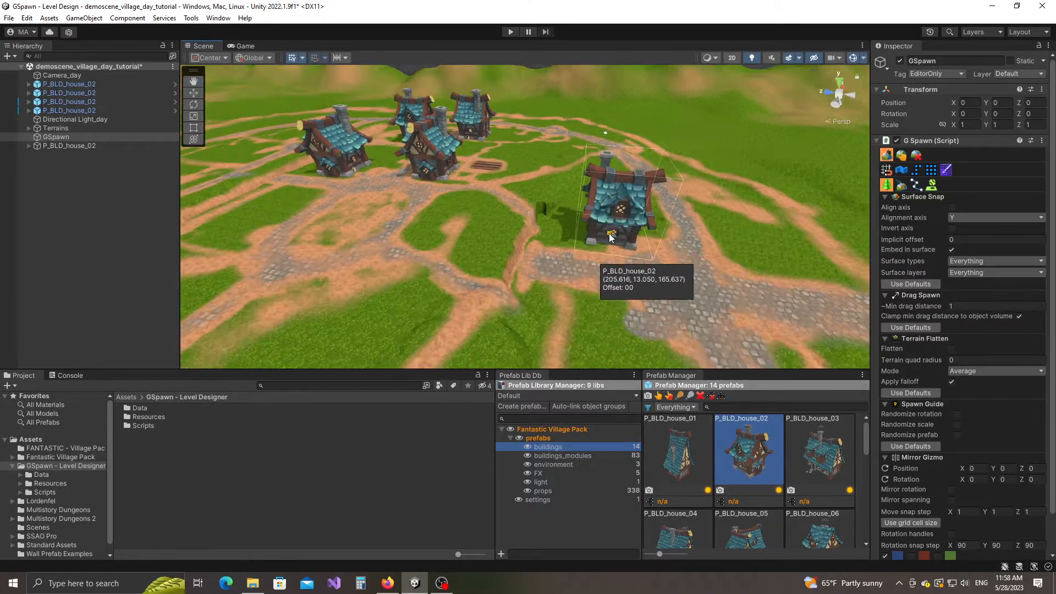
{"action": "left_click", "coordinate": [603, 242]}
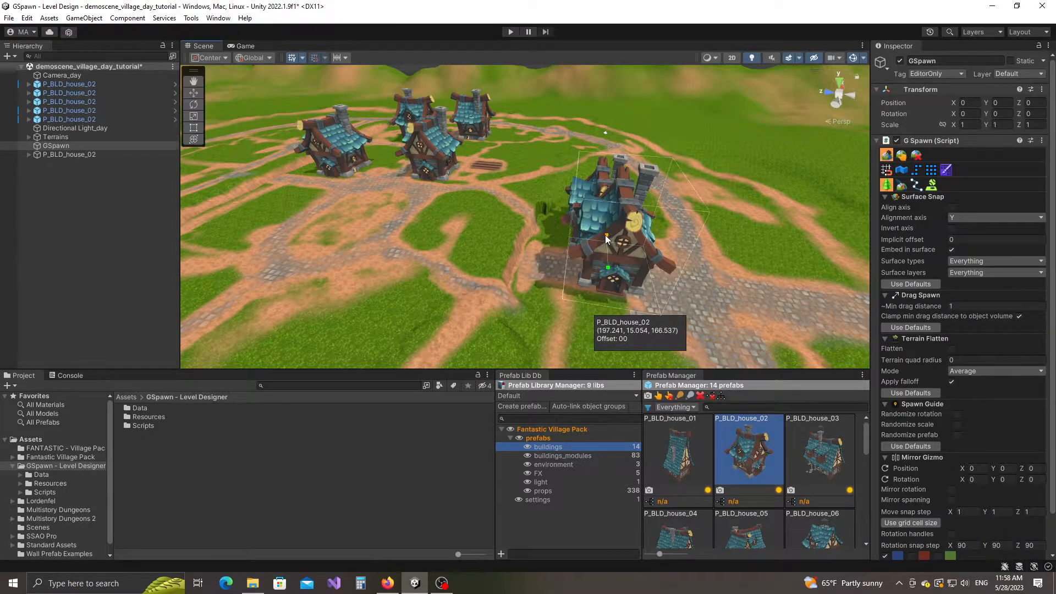
Switch GSpawn to object selection and select all five spawned houses
{"action": "scroll", "coordinate": [509, 276], "scroll_direction": "down", "scroll_amount": 2}
{"action": "middle_click_drag", "start_coordinate": [488, 266], "coordinate": [501, 270]}
{"action": "scroll", "coordinate": [501, 268], "scroll_direction": "up", "scroll_amount": 2}
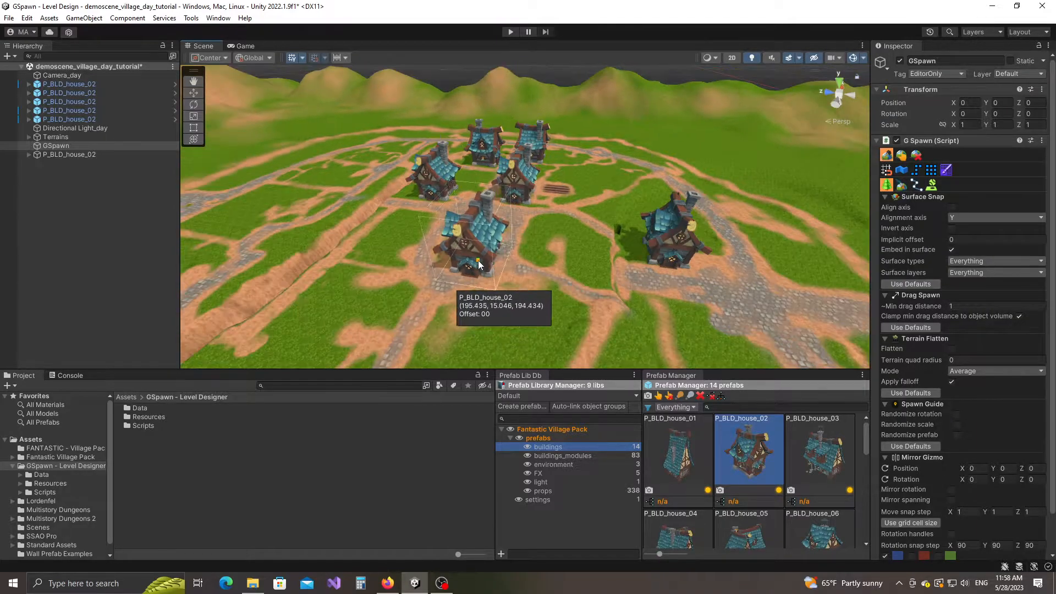
{"action": "scroll", "coordinate": [501, 272], "scroll_direction": "up", "scroll_amount": 4}
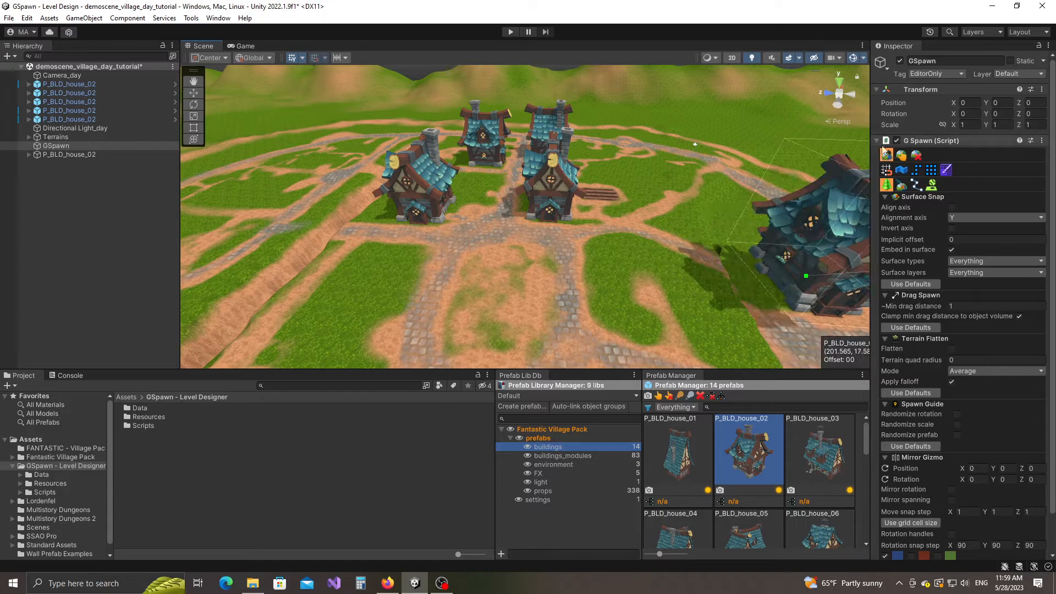
{"action": "left_click", "coordinate": [901, 155]}
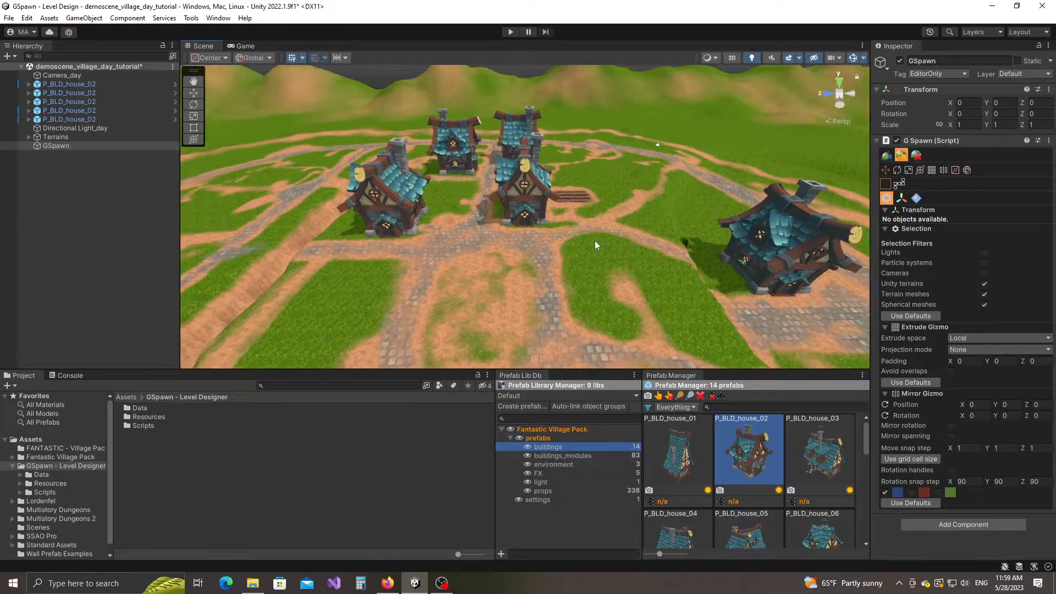
{"action": "left_click", "coordinate": [526, 201]}
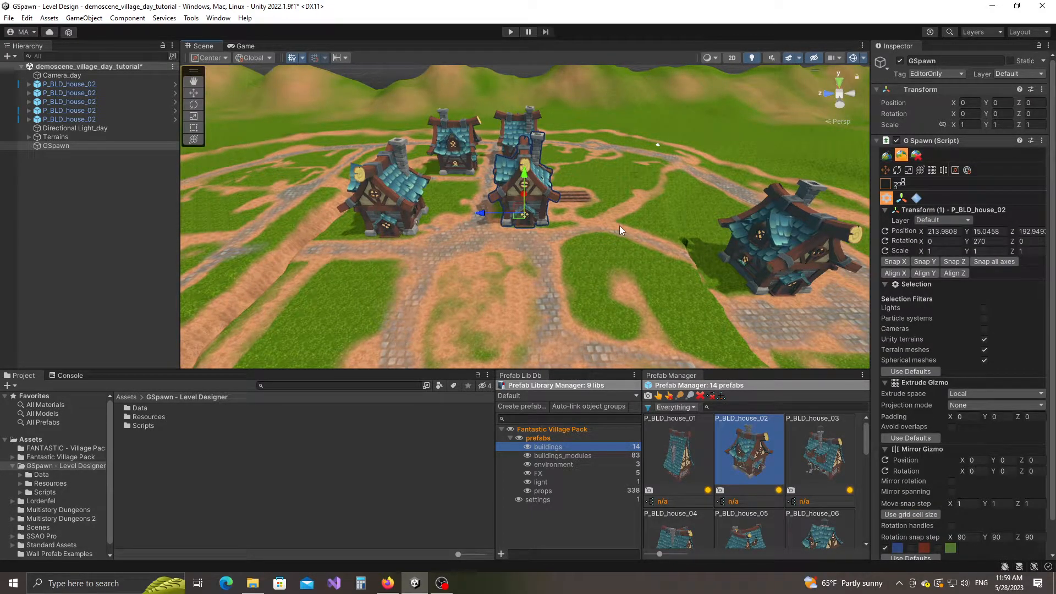
{"action": "key", "text": "ctrl+a"}
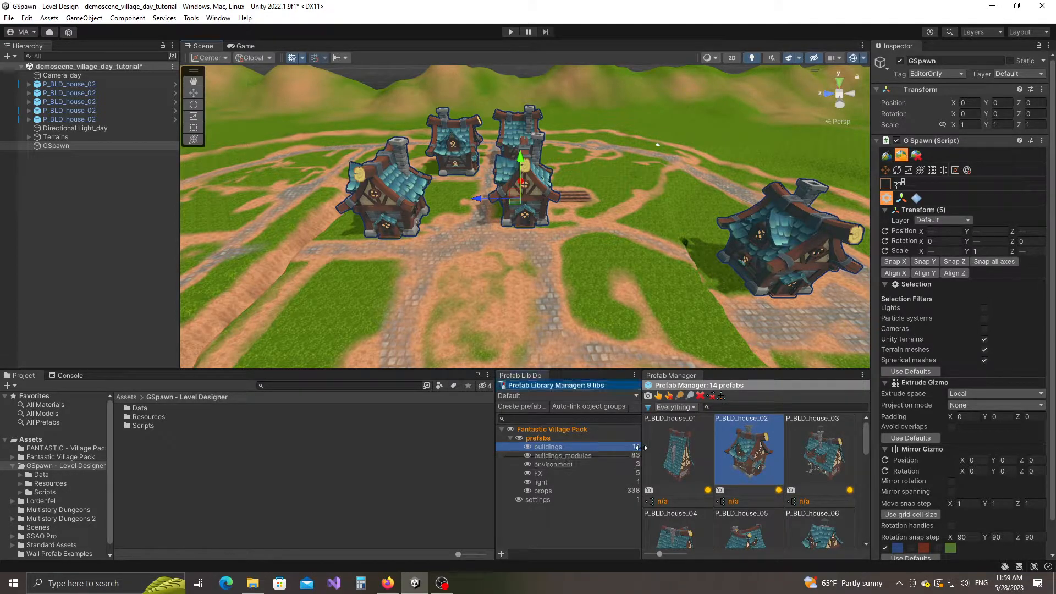
Pick prefabs P_BLD_house_01, 02, 06 and 09 and randomly replace the selected houses with them, running the replacement twice
{"action": "left_click_drag", "start_coordinate": [642, 449], "coordinate": [623, 448]}
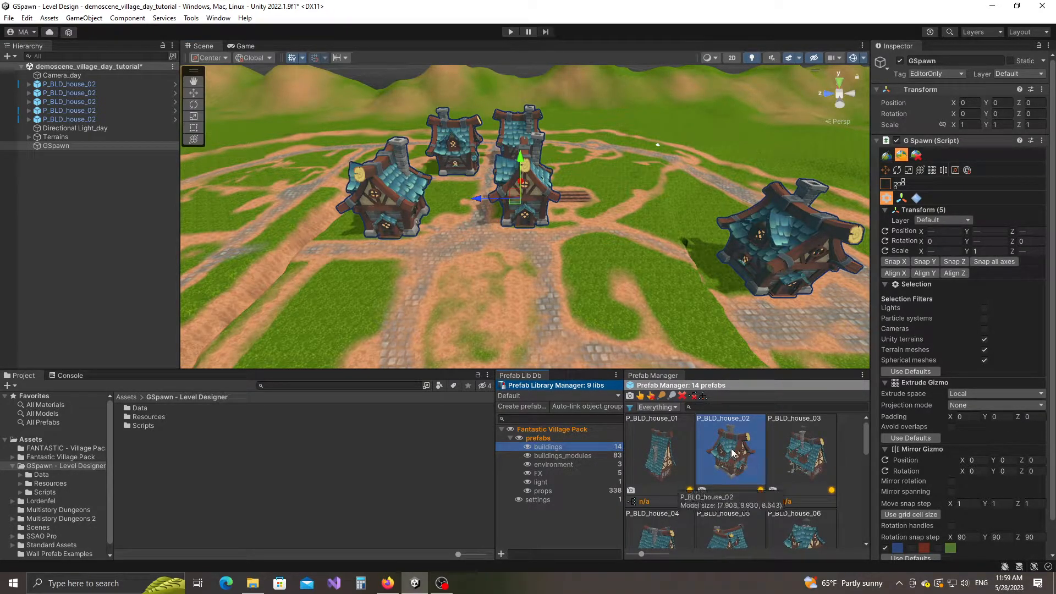
{"action": "left_click", "coordinate": [670, 463], "text": "ctrl"}
{"action": "scroll", "coordinate": [731, 492], "scroll_direction": "down", "scroll_amount": 2}
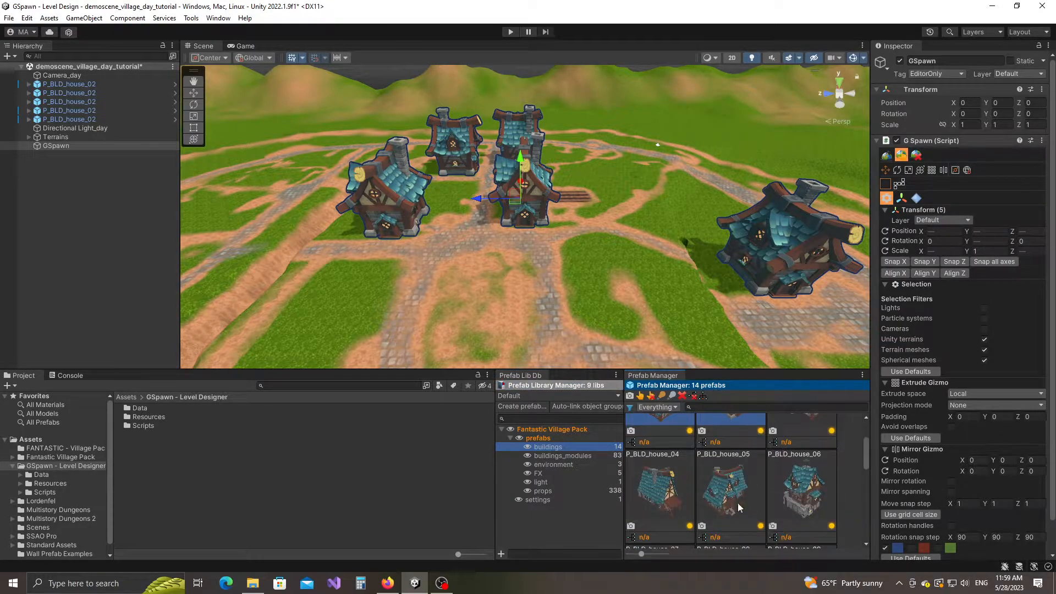
{"action": "left_click", "coordinate": [809, 501], "text": "ctrl"}
{"action": "scroll", "coordinate": [809, 500], "scroll_direction": "down", "scroll_amount": 3}
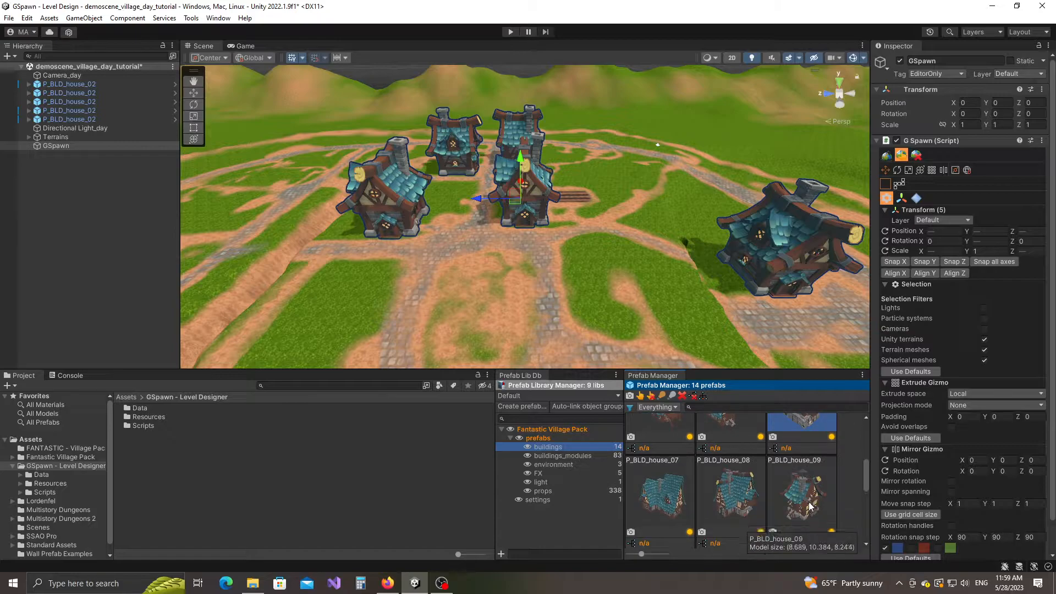
{"action": "left_click", "coordinate": [810, 505], "text": "ctrl"}
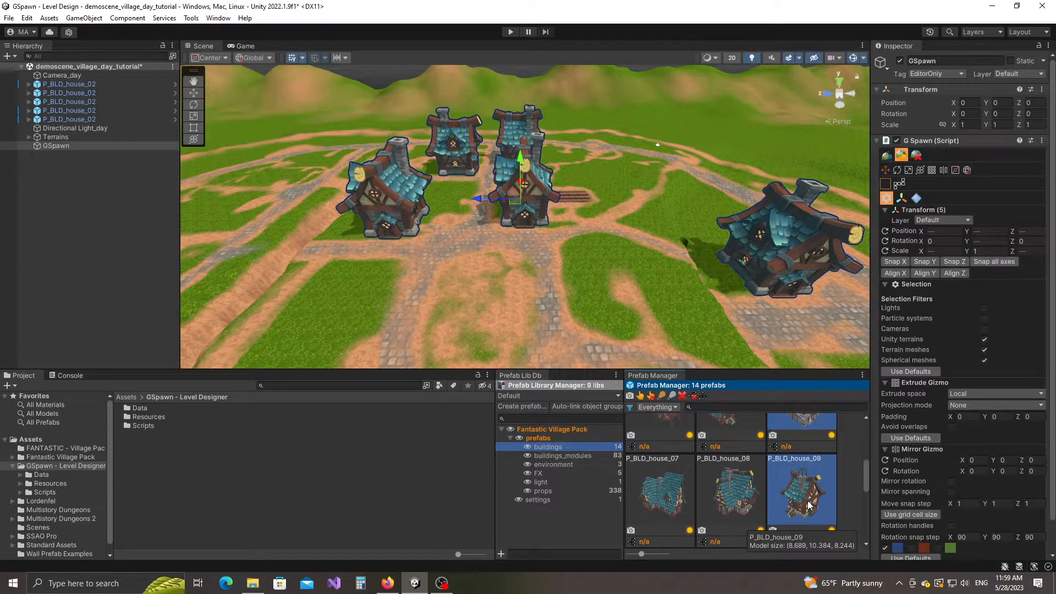
{"action": "key", "text": "r"}
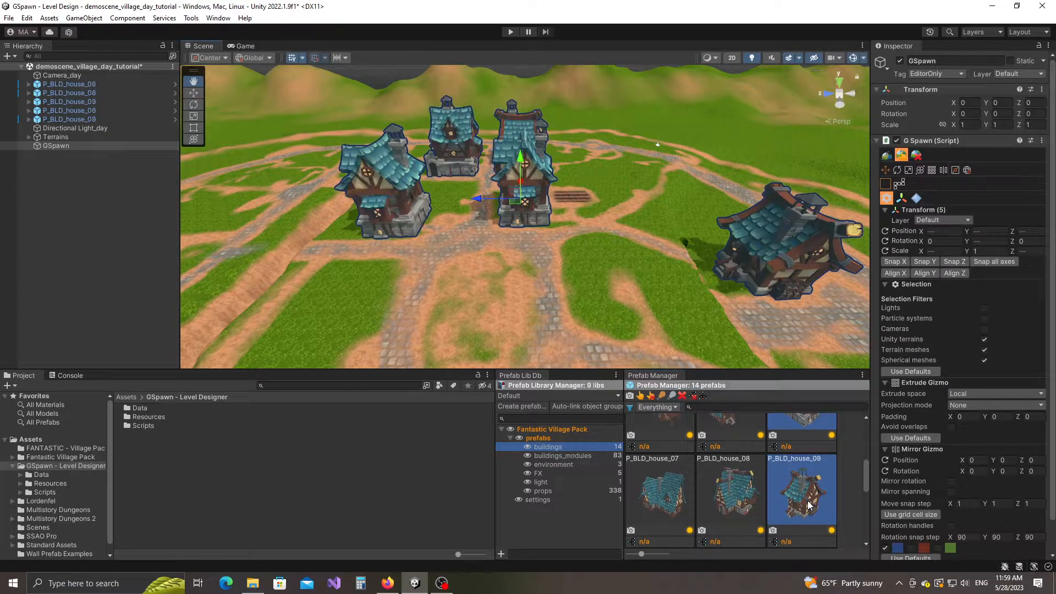
{"action": "key", "text": "r"}
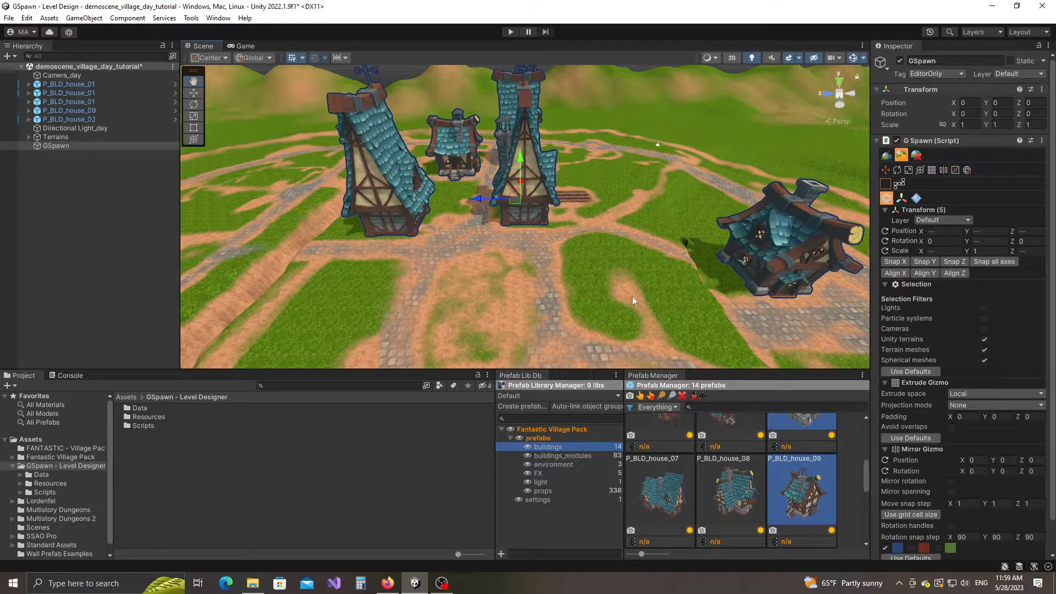
Examine the replaced houses on the terrain from several angles and distances
{"action": "scroll", "coordinate": [627, 295], "scroll_direction": "down", "scroll_amount": 3}
{"action": "left_click_drag", "start_coordinate": [623, 290], "coordinate": [452, 270], "text": "alt"}
{"action": "middle_click_drag", "start_coordinate": [452, 270], "coordinate": [489, 286]}
{"action": "left_click_drag", "start_coordinate": [358, 280], "coordinate": [435, 285], "text": "alt"}
{"action": "middle_click_drag", "start_coordinate": [585, 271], "coordinate": [519, 294]}
{"action": "left_click_drag", "start_coordinate": [520, 295], "coordinate": [595, 296], "text": "alt"}
{"action": "middle_click_drag", "start_coordinate": [592, 296], "coordinate": [541, 298]}
{"action": "left_click_drag", "start_coordinate": [542, 297], "coordinate": [587, 291], "text": "alt"}
{"action": "scroll", "coordinate": [577, 304], "scroll_direction": "up", "scroll_amount": 5}
{"action": "scroll", "coordinate": [537, 301], "scroll_direction": "down", "scroll_amount": 5}
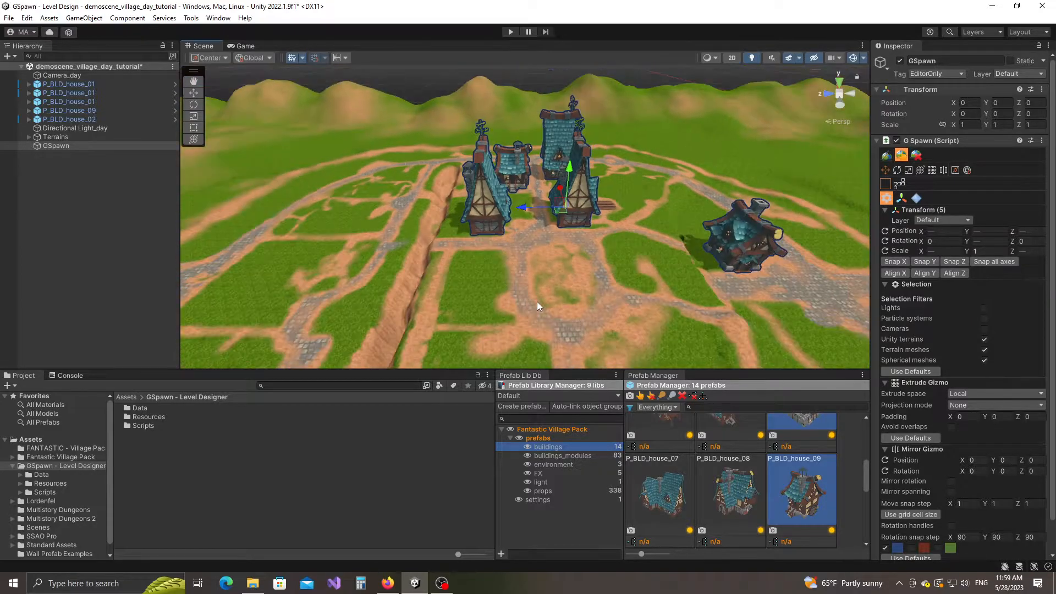
Select the tall P_BLD_house_01 nearest the plowed field at the crossroads and rotate it 180° about Y
{"action": "scroll", "coordinate": [635, 270], "scroll_direction": "up", "scroll_amount": 5}
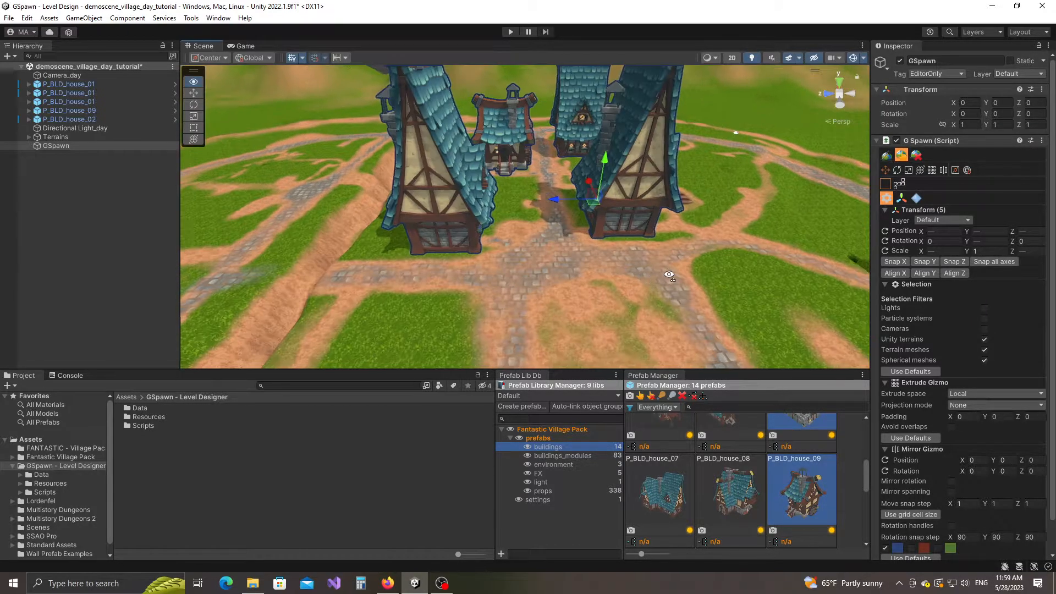
{"action": "scroll", "coordinate": [640, 261], "scroll_direction": "up", "scroll_amount": 2}
{"action": "left_click", "coordinate": [573, 221]}
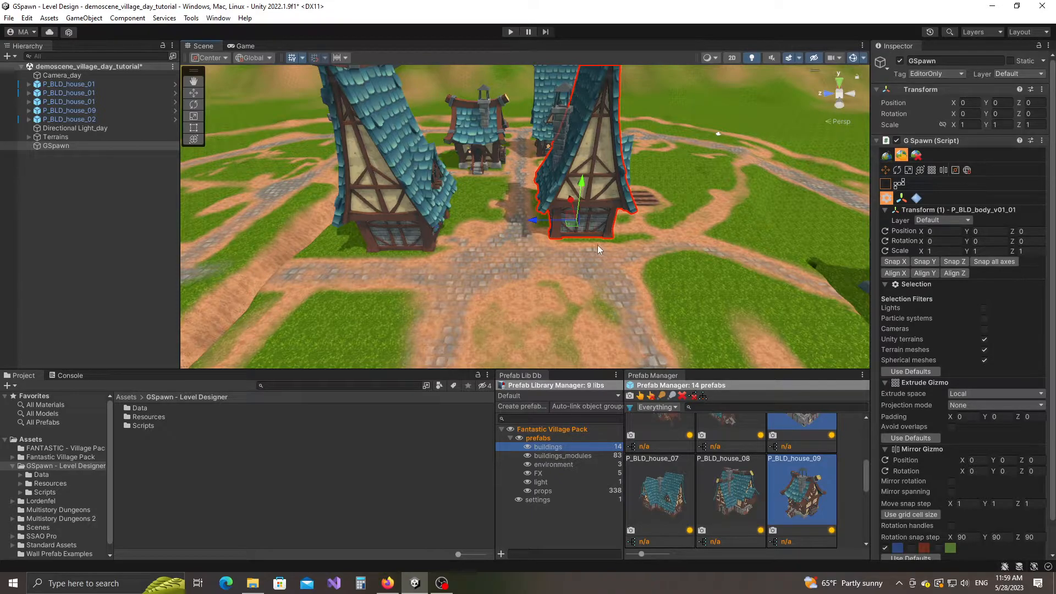
{"action": "left_click", "coordinate": [594, 216]}
{"action": "key", "text": "y"}
{"action": "key", "text": "y"}
Rotate the tall P_BLD_house_01 beside the long trench 180° about Y and clear the selection
{"action": "scroll", "coordinate": [633, 257], "scroll_direction": "down", "scroll_amount": 5}
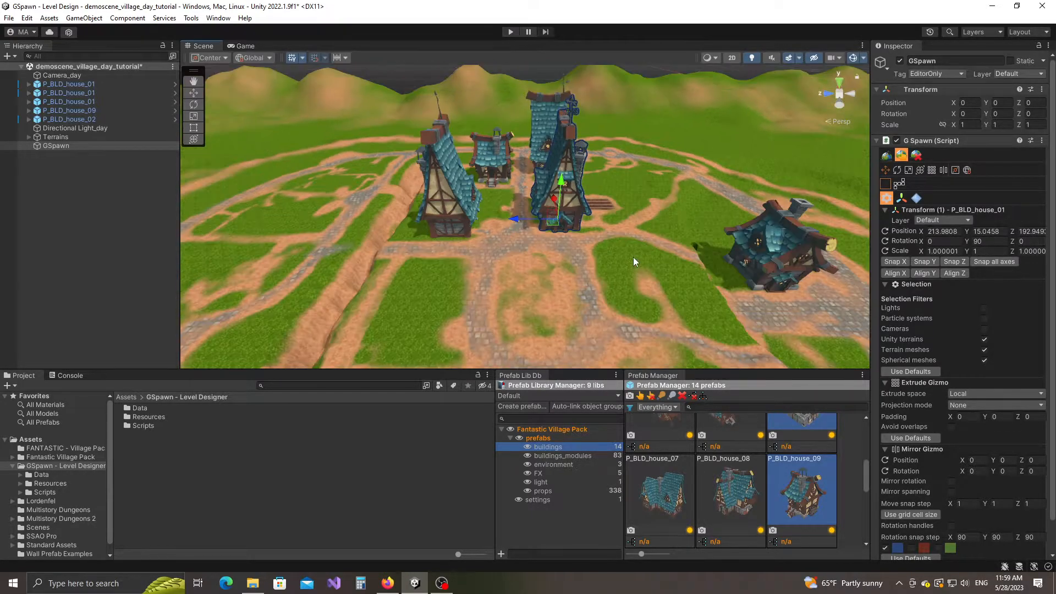
{"action": "left_click", "coordinate": [450, 212]}
{"action": "key", "text": "y"}
{"action": "key", "text": "y"}
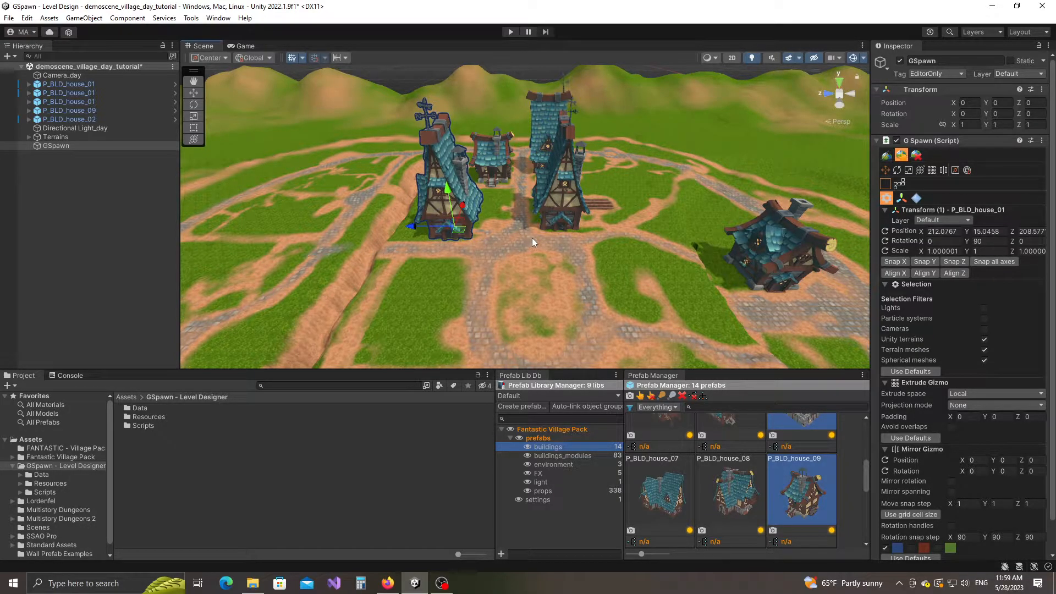
{"action": "left_click", "coordinate": [641, 70]}
Bring the whole village terrain and its surrounding hills into view
{"action": "middle_click_drag", "start_coordinate": [659, 249], "coordinate": [587, 246]}
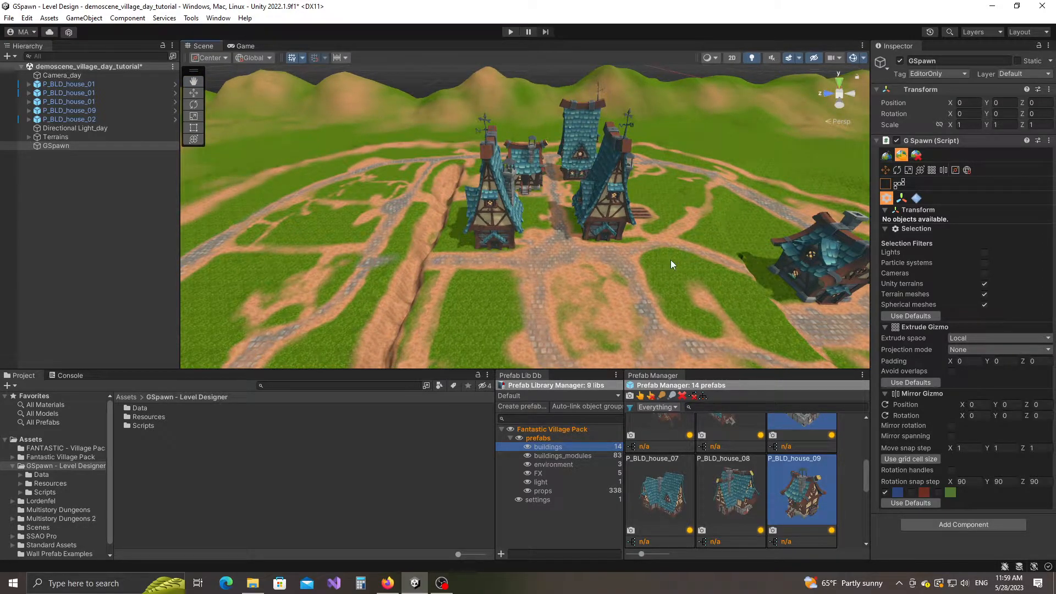
{"action": "right_click_drag", "start_coordinate": [642, 273], "coordinate": [577, 298]}
{"action": "scroll", "coordinate": [571, 292], "scroll_direction": "down", "scroll_amount": 5}
{"action": "scroll", "coordinate": [572, 293], "scroll_direction": "down", "scroll_amount": 3}
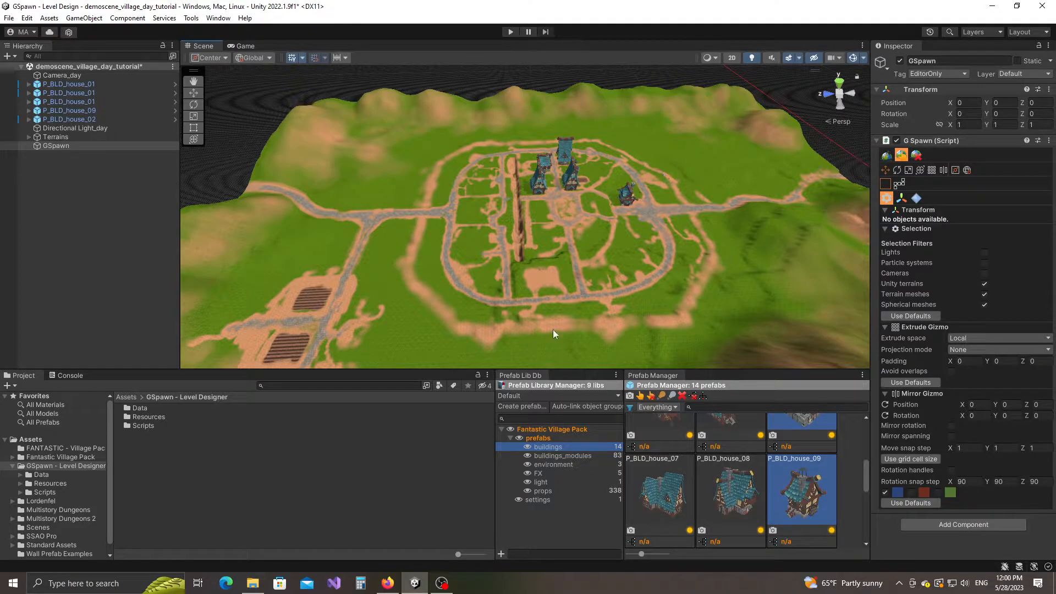
Switch GSpawn to curve object spawning and create a curve creation settings profile named walls
{"action": "left_click", "coordinate": [887, 155]}
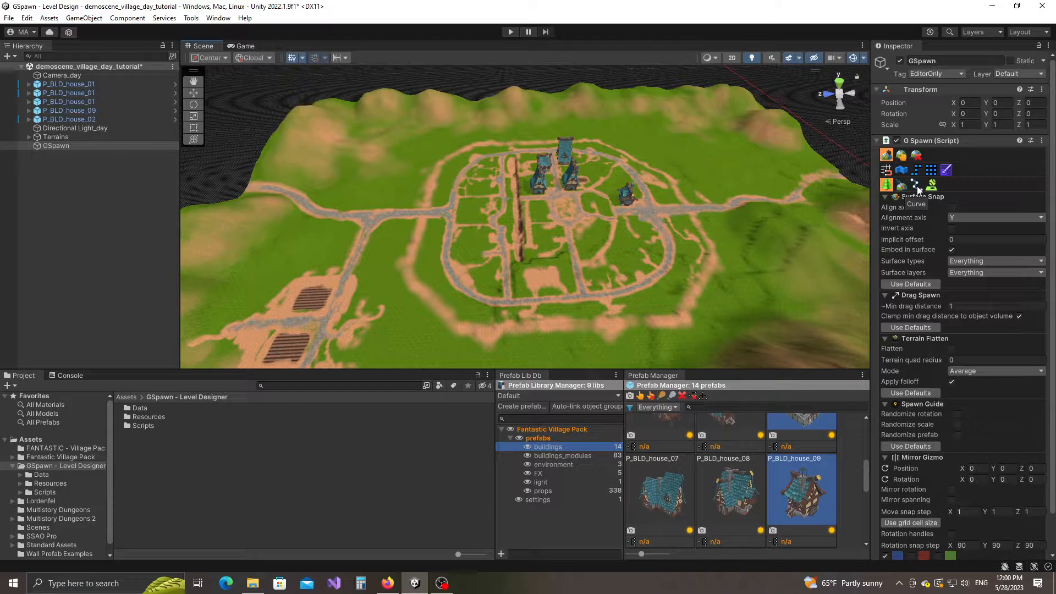
{"action": "left_click", "coordinate": [917, 186]}
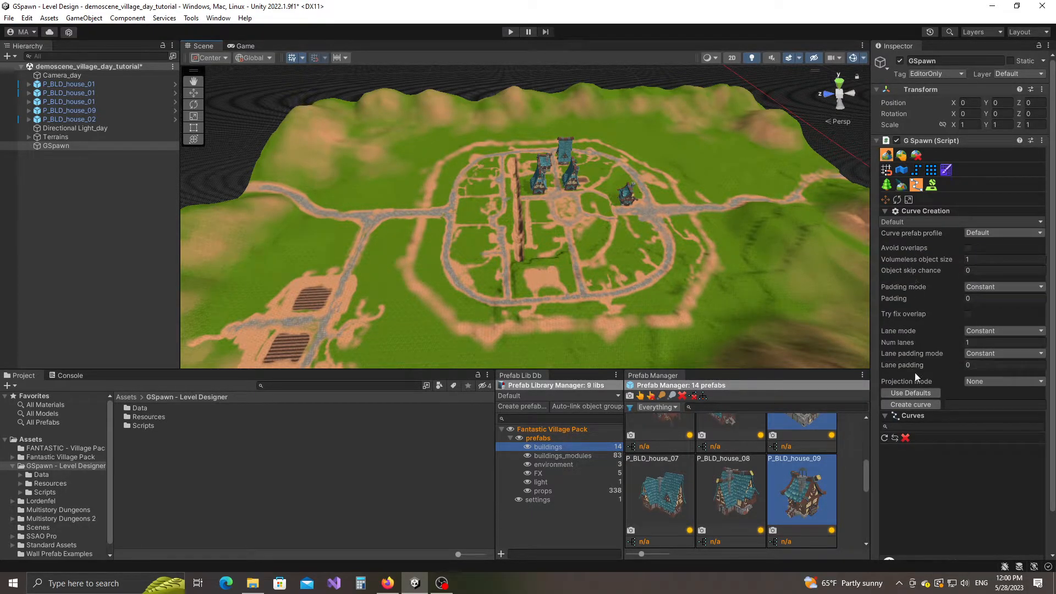
{"action": "scroll", "coordinate": [604, 308], "scroll_direction": "up", "scroll_amount": 10}
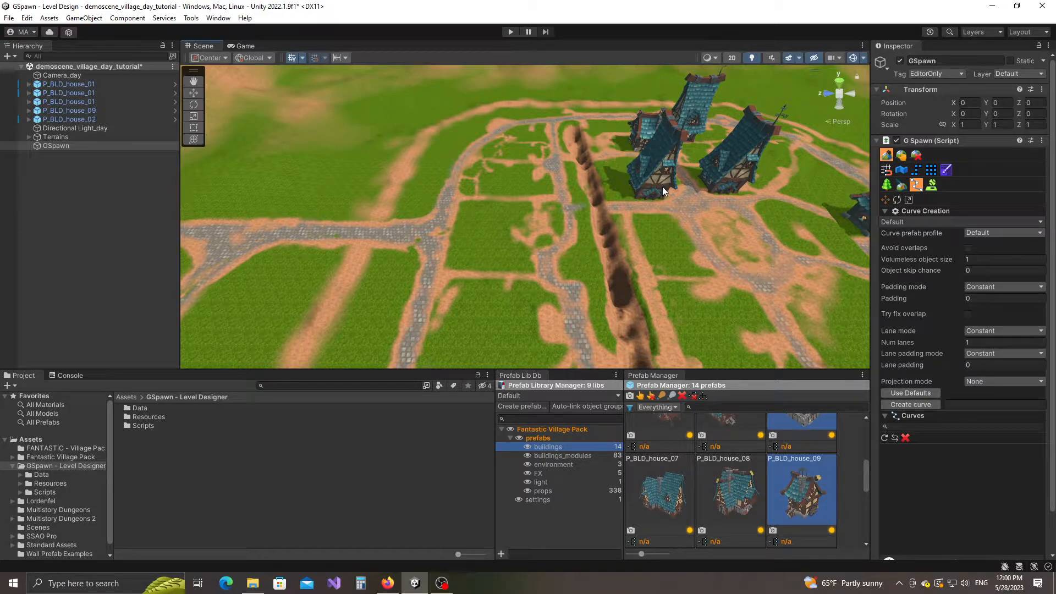
{"action": "left_click", "coordinate": [918, 227]}
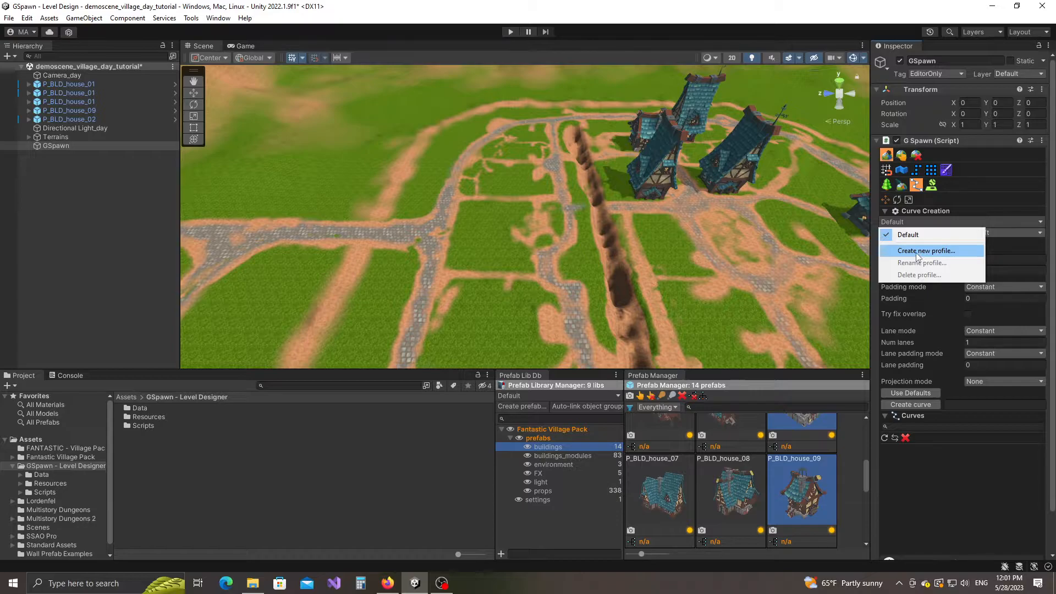
{"action": "left_click", "coordinate": [916, 253]}
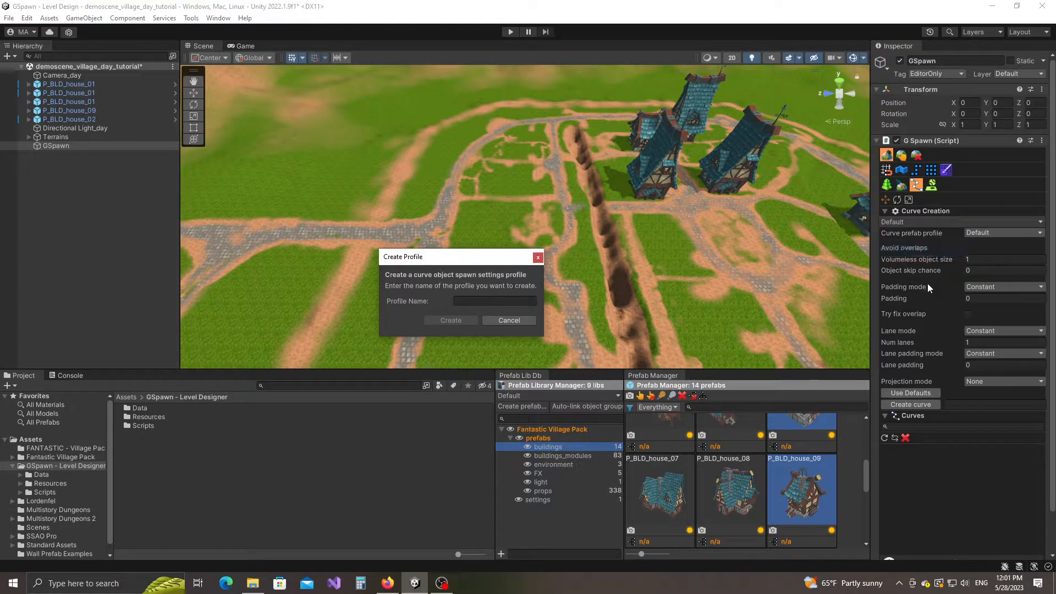
{"action": "left_click", "coordinate": [485, 301]}
{"action": "type", "text": "walls"}
{"action": "left_click", "coordinate": [456, 320]}
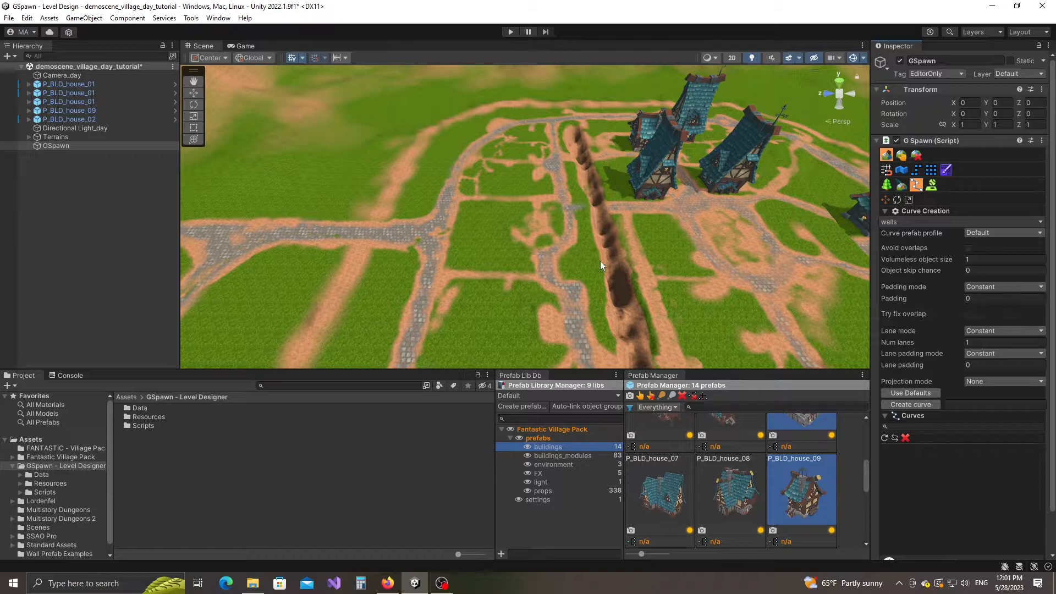
Open the Curve Prefabs window, dock it between the Project and Prefab Library windows, and widen it slightly
{"action": "scroll", "coordinate": [650, 290], "scroll_direction": "up", "scroll_amount": 1}
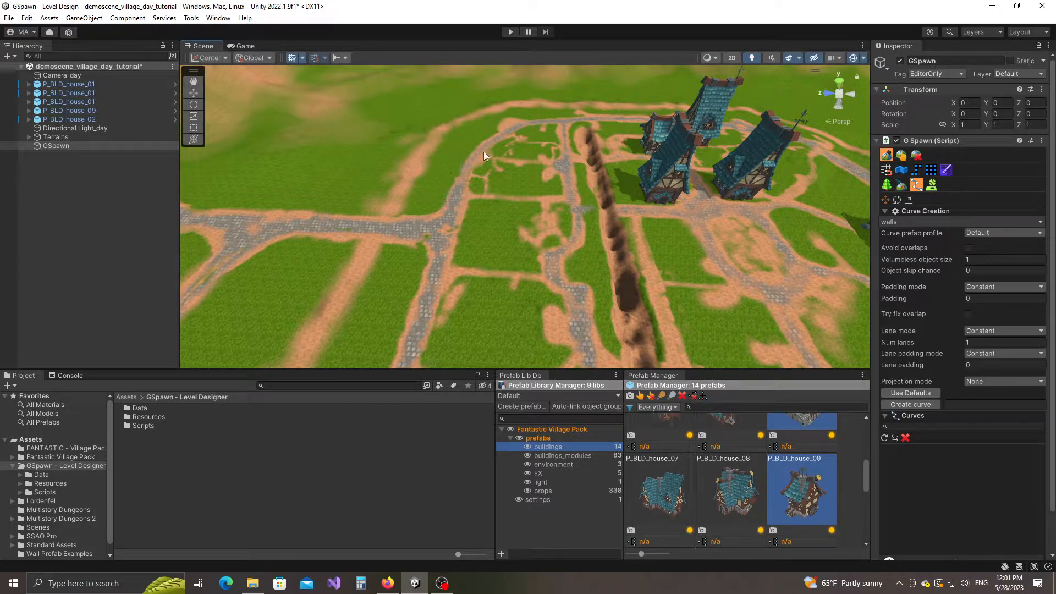
{"action": "left_click", "coordinate": [193, 18]}
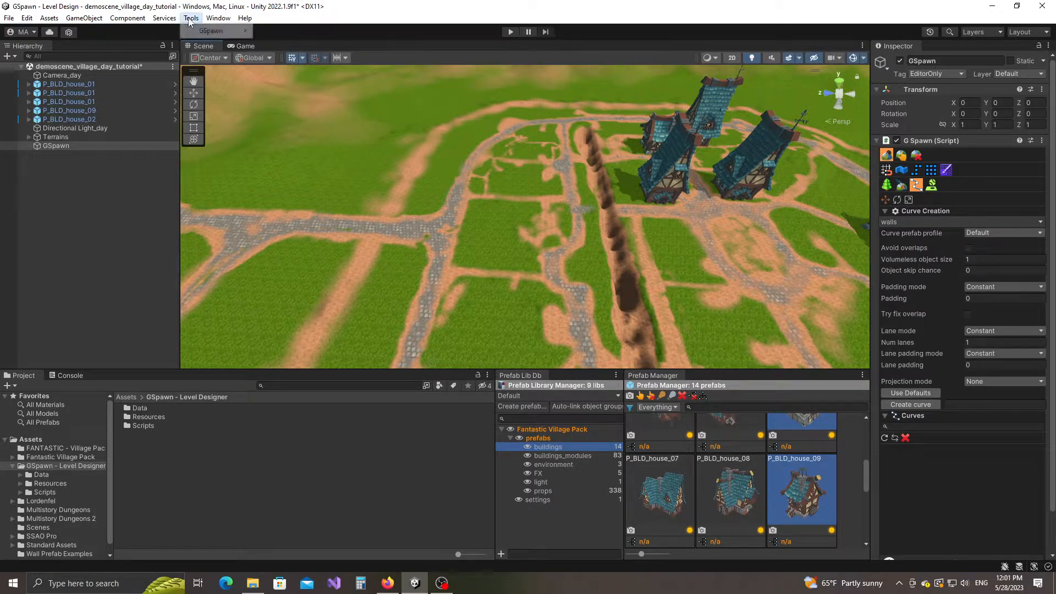
{"action": "mouse_move", "coordinate": [218, 31]}
{"action": "mouse_move", "coordinate": [286, 58]}
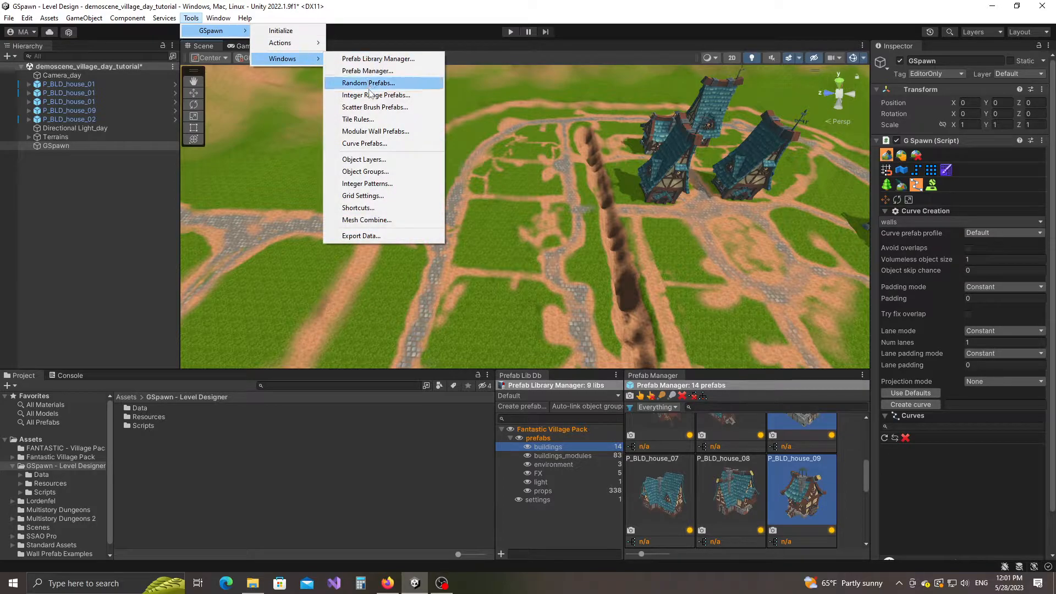
{"action": "left_click", "coordinate": [365, 144]}
{"action": "left_click_drag", "start_coordinate": [544, 163], "coordinate": [409, 168]}
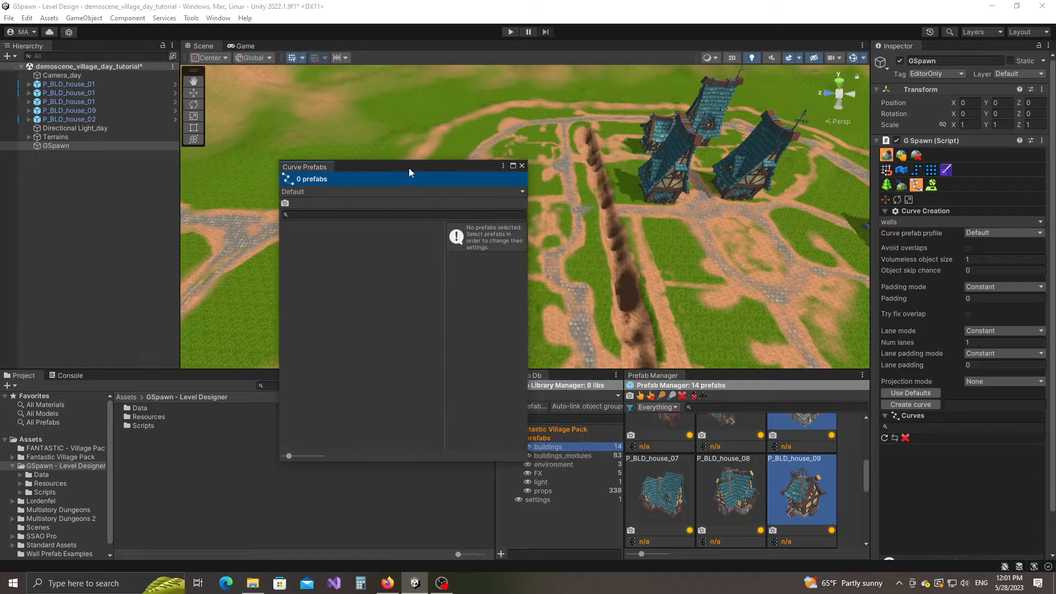
{"action": "left_click_drag", "start_coordinate": [321, 167], "coordinate": [483, 487]}
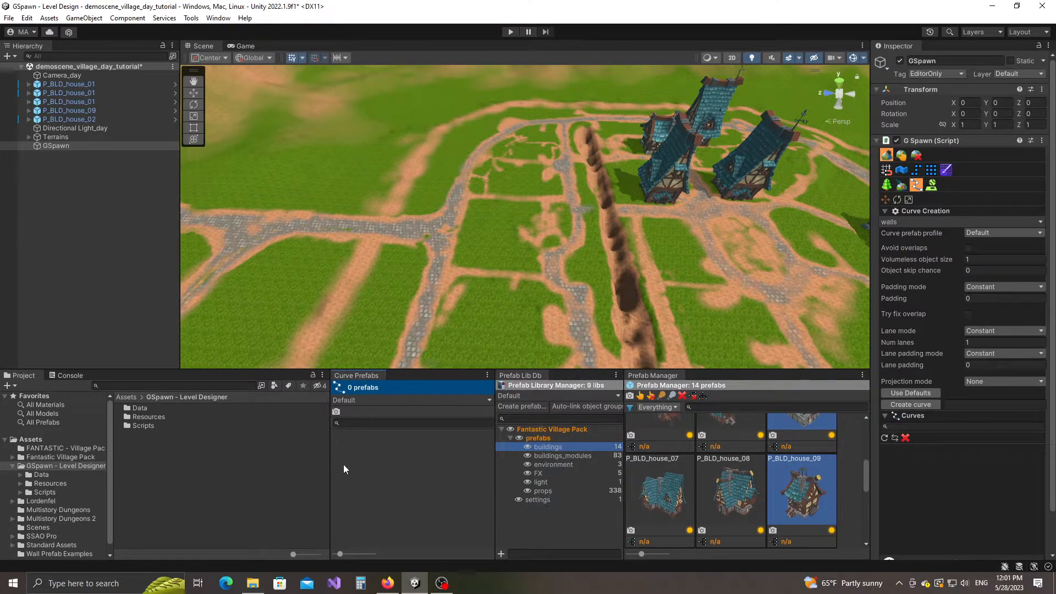
{"action": "left_click_drag", "start_coordinate": [331, 465], "coordinate": [302, 464]}
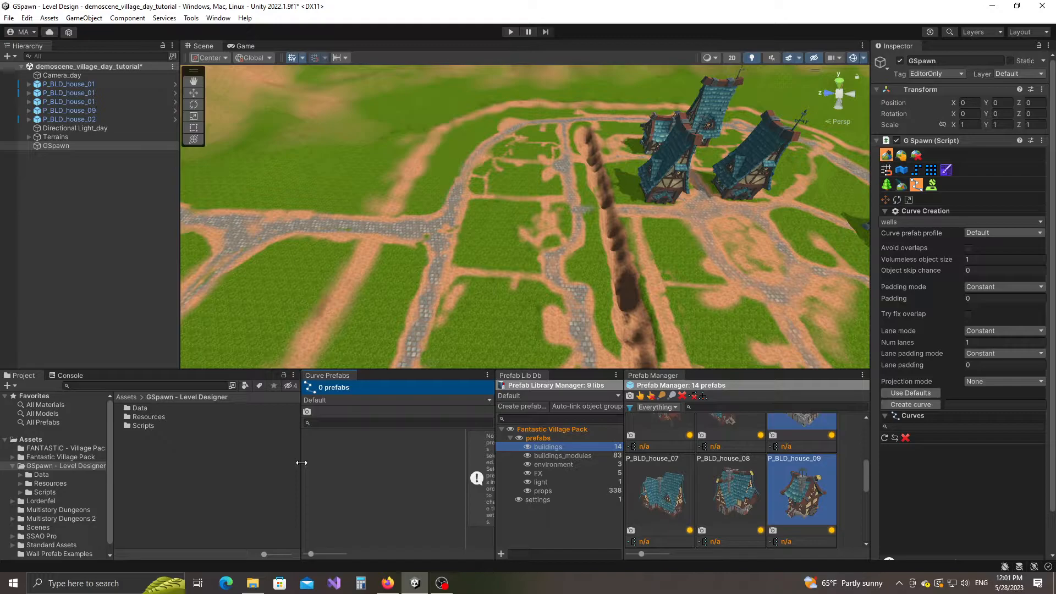
List the Fantastic Village Pack props, filter them by wall, and select the P_PROP_wall_wood prefab
{"action": "left_click", "coordinate": [544, 491]}
{"action": "left_click", "coordinate": [701, 407]}
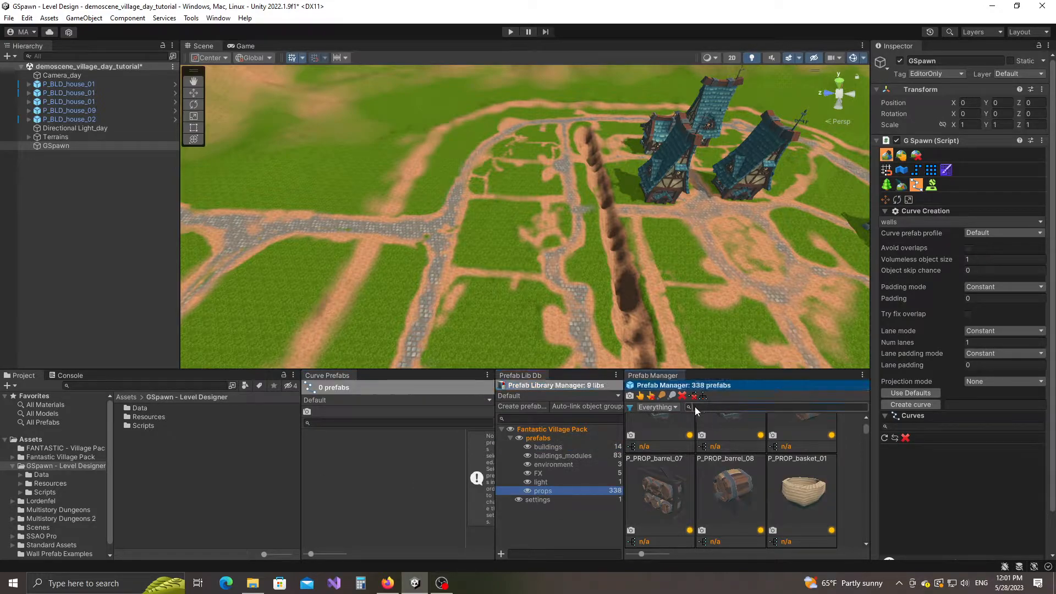
{"action": "type", "text": "wall"}
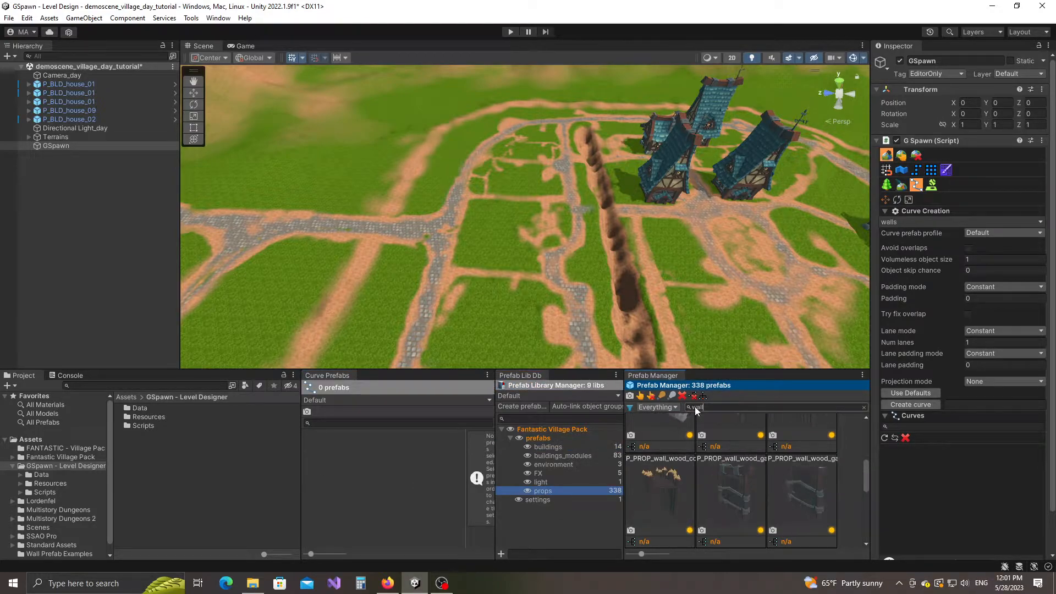
{"action": "scroll", "coordinate": [764, 474], "scroll_direction": "up", "scroll_amount": 3}
{"action": "left_click", "coordinate": [744, 482]}
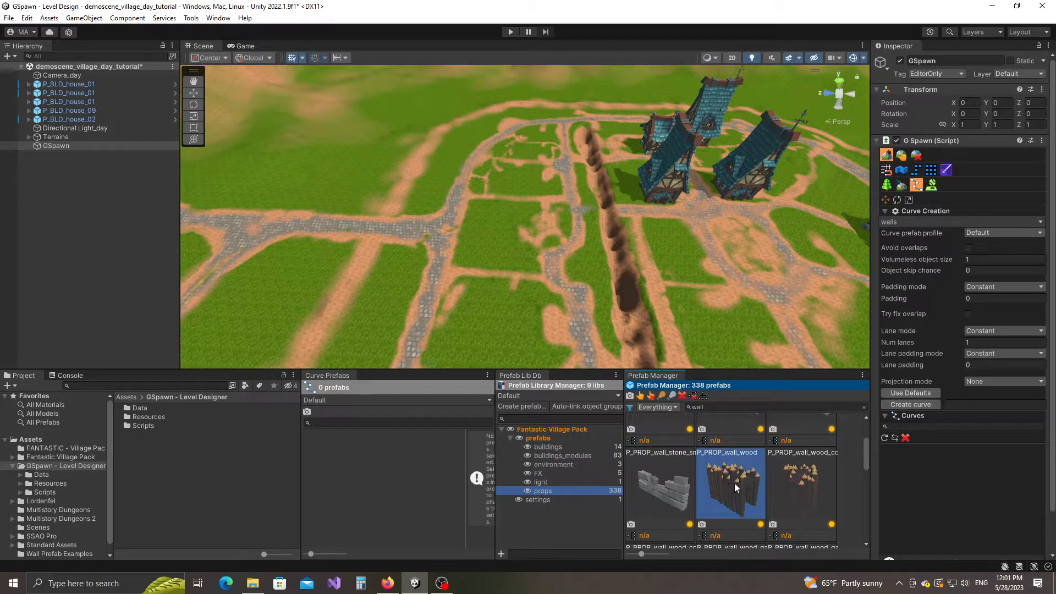
{"action": "left_click_drag", "start_coordinate": [737, 483], "coordinate": [333, 458]}
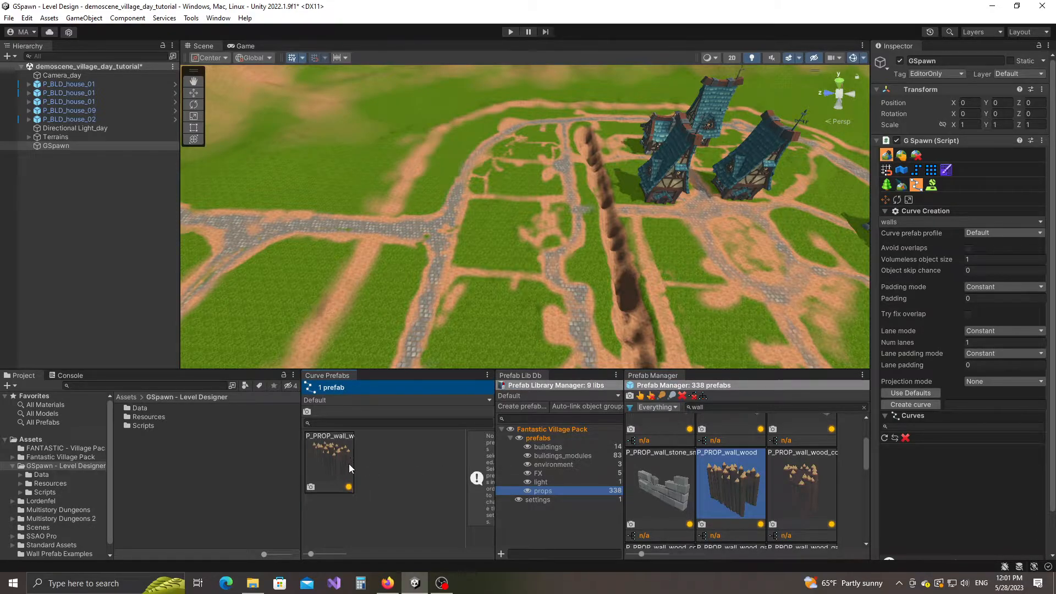
{"action": "left_click", "coordinate": [346, 453]}
{"action": "key", "text": "Delete"}
Create a curve prefabs profile named wood_wall and add the P_PROP_wall_wood prefab to it
{"action": "left_click", "coordinate": [333, 400]}
{"action": "left_click", "coordinate": [348, 428]}
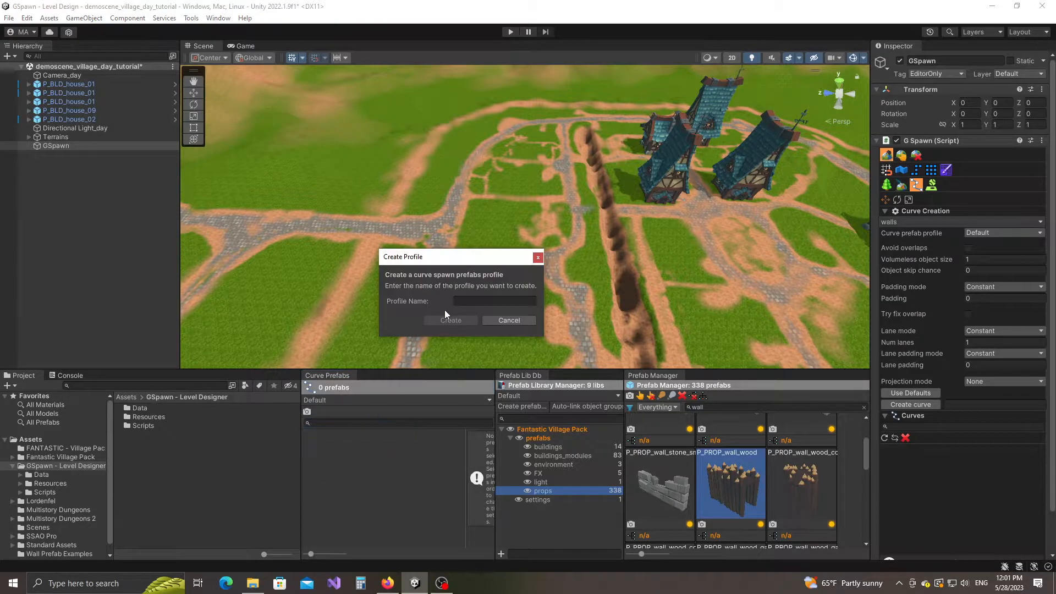
{"action": "type", "text": "wood_wall"}
{"action": "left_click", "coordinate": [444, 322]}
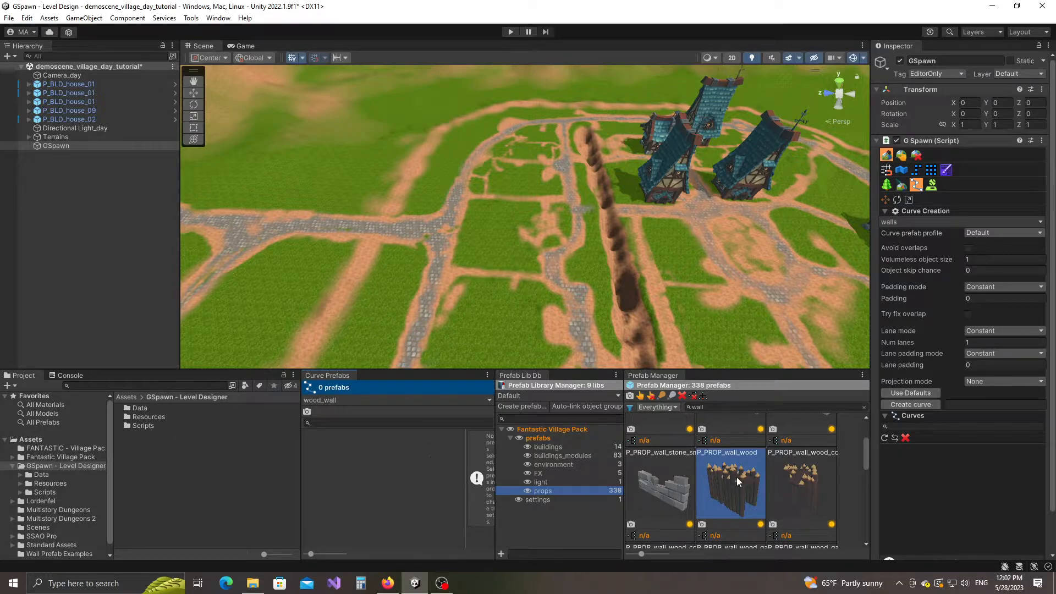
{"action": "left_click_drag", "start_coordinate": [742, 482], "coordinate": [382, 474]}
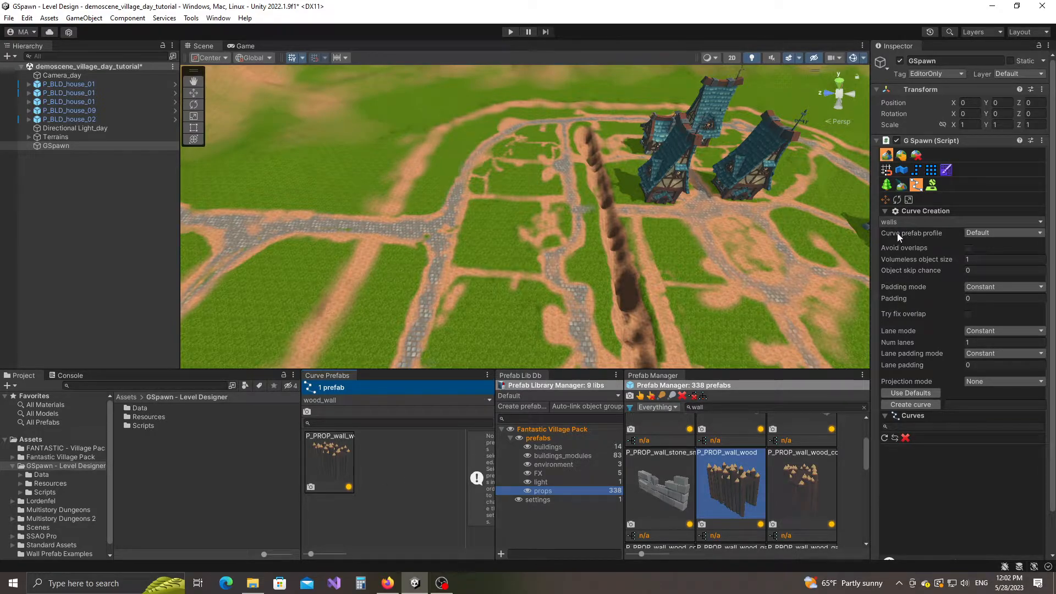
In the walls profile, set the curve prefab profile to wood_wall and the projection mode to Terrains
{"action": "left_click", "coordinate": [978, 234]}
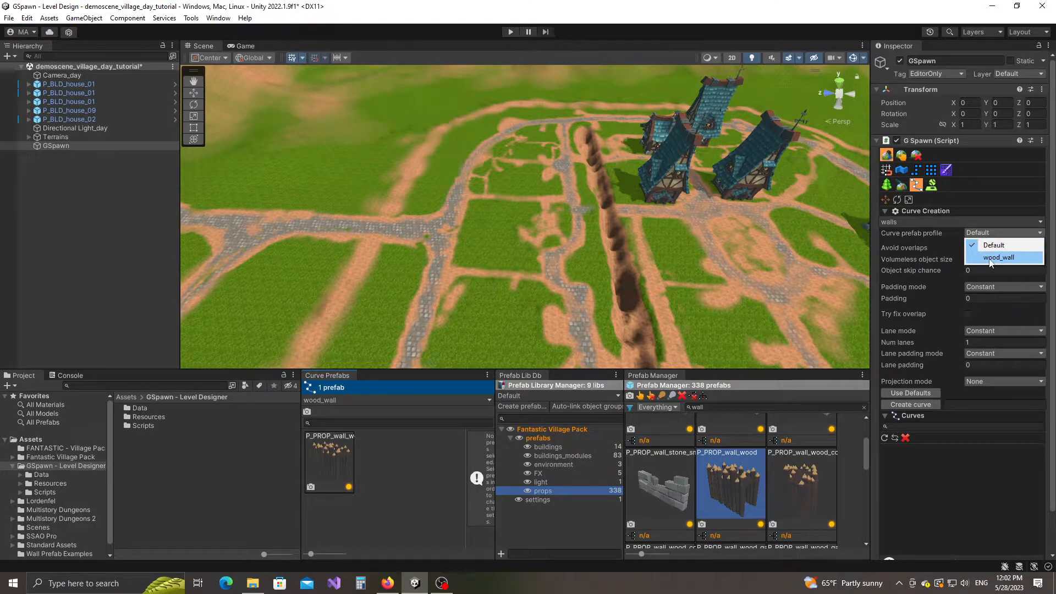
{"action": "left_click", "coordinate": [989, 259]}
{"action": "right_click_drag", "start_coordinate": [596, 255], "coordinate": [852, 365]}
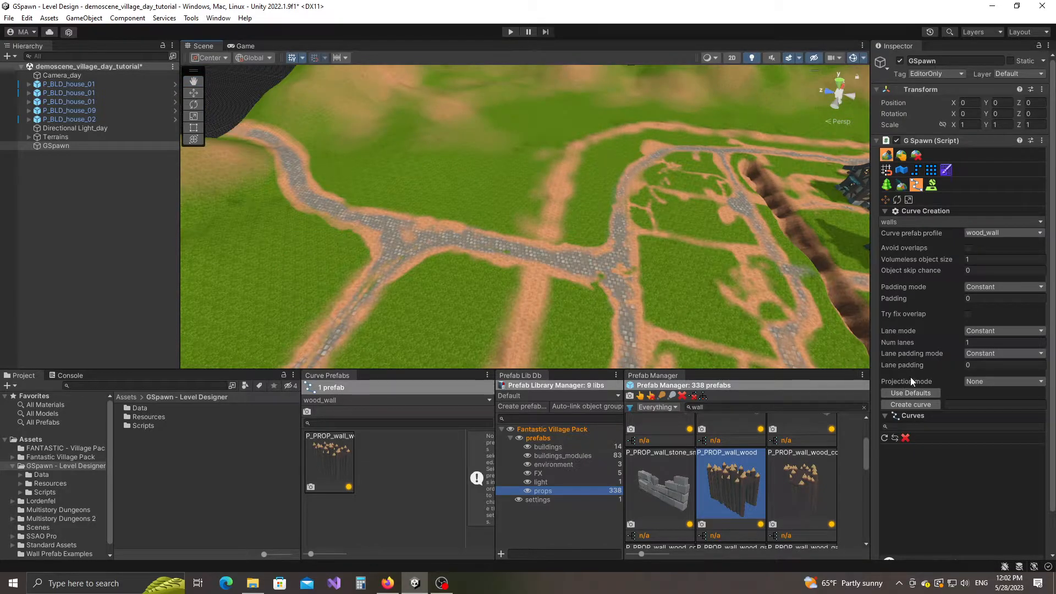
{"action": "left_click", "coordinate": [986, 382]}
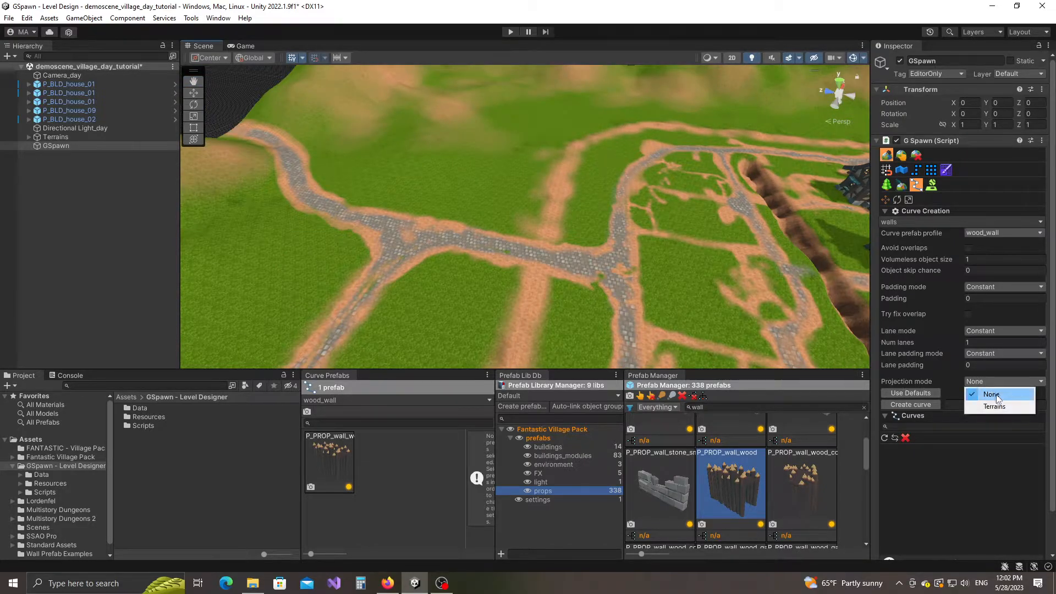
{"action": "left_click", "coordinate": [996, 407]}
Frame the road junction at the village's edge and create a new curve named wall
{"action": "right_click_drag", "start_coordinate": [633, 292], "coordinate": [563, 221]}
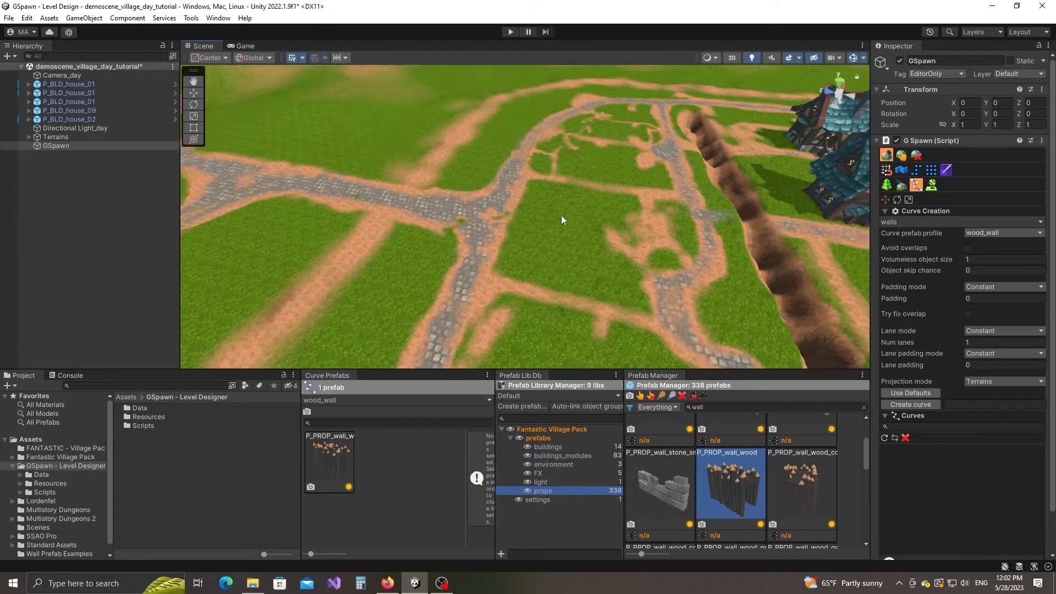
{"action": "right_click_drag", "start_coordinate": [526, 254], "coordinate": [476, 169]}
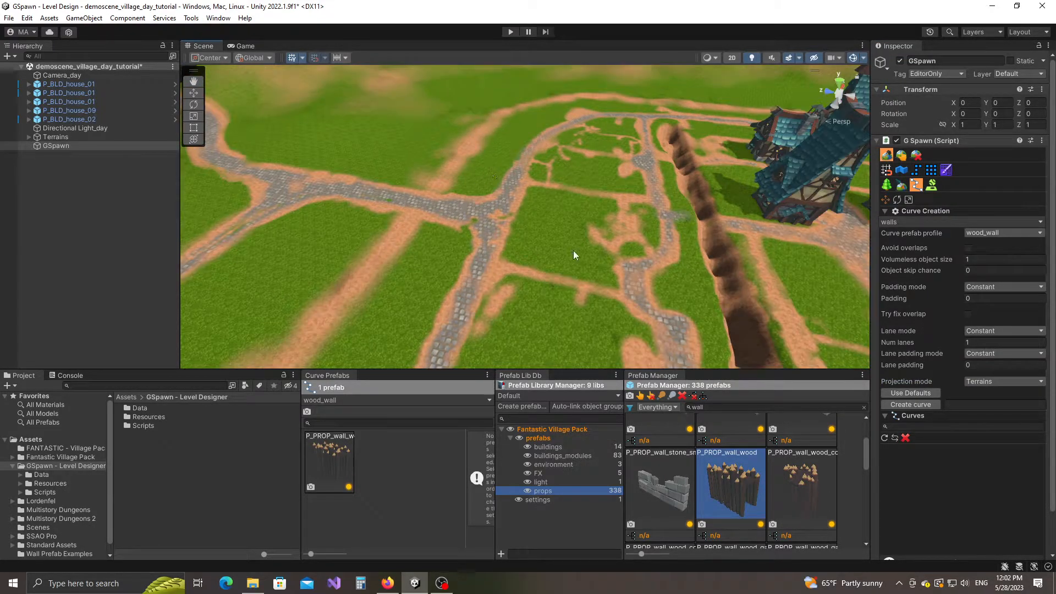
{"action": "middle_click_drag", "start_coordinate": [529, 234], "coordinate": [533, 261]}
{"action": "scroll", "coordinate": [534, 261], "scroll_direction": "up", "scroll_amount": 3}
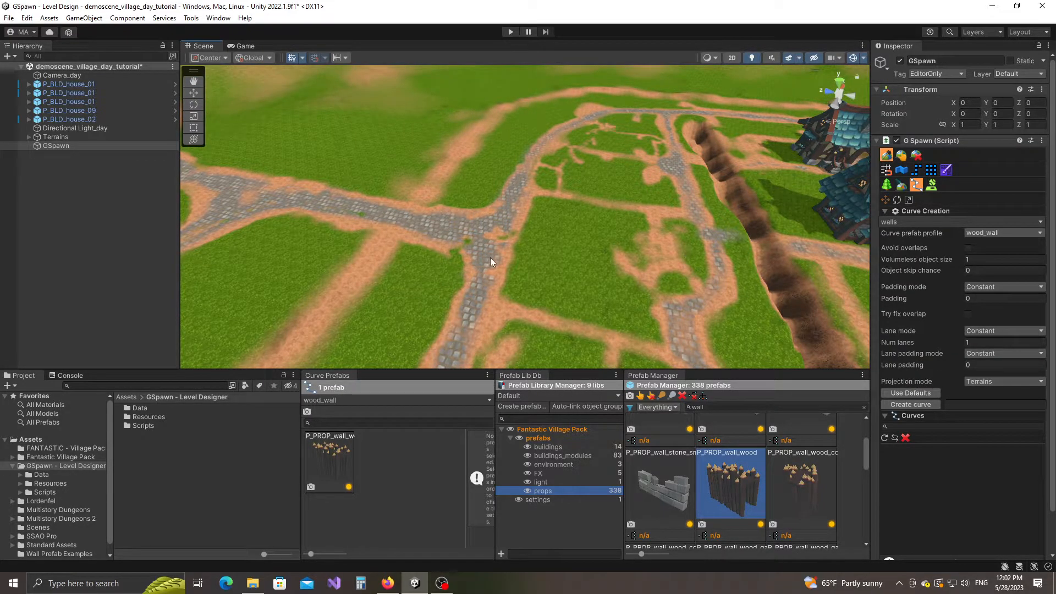
{"action": "right_click_drag", "start_coordinate": [507, 248], "coordinate": [508, 254]}
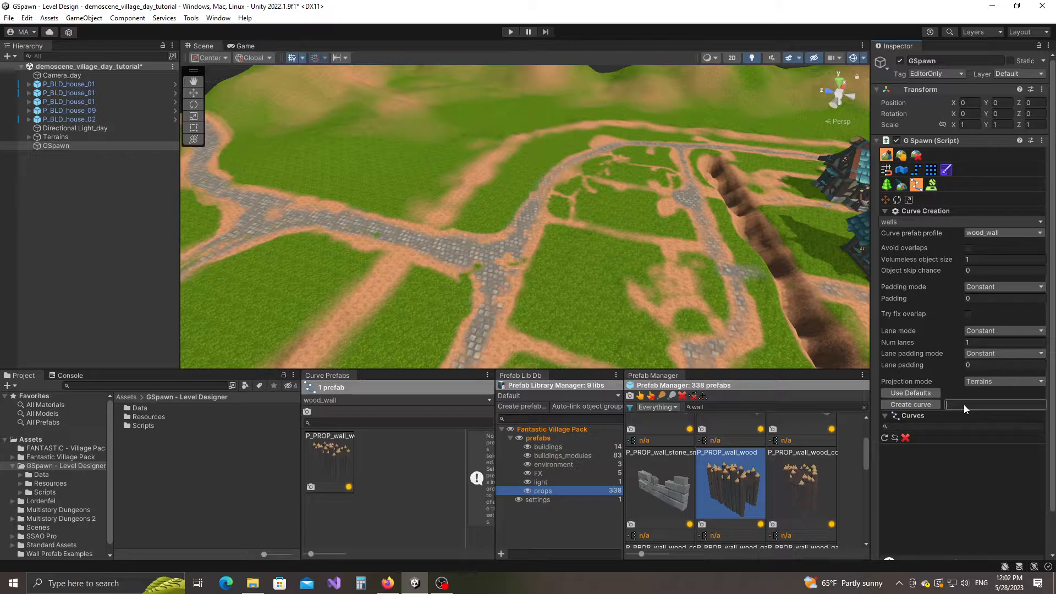
{"action": "left_click", "coordinate": [922, 405]}
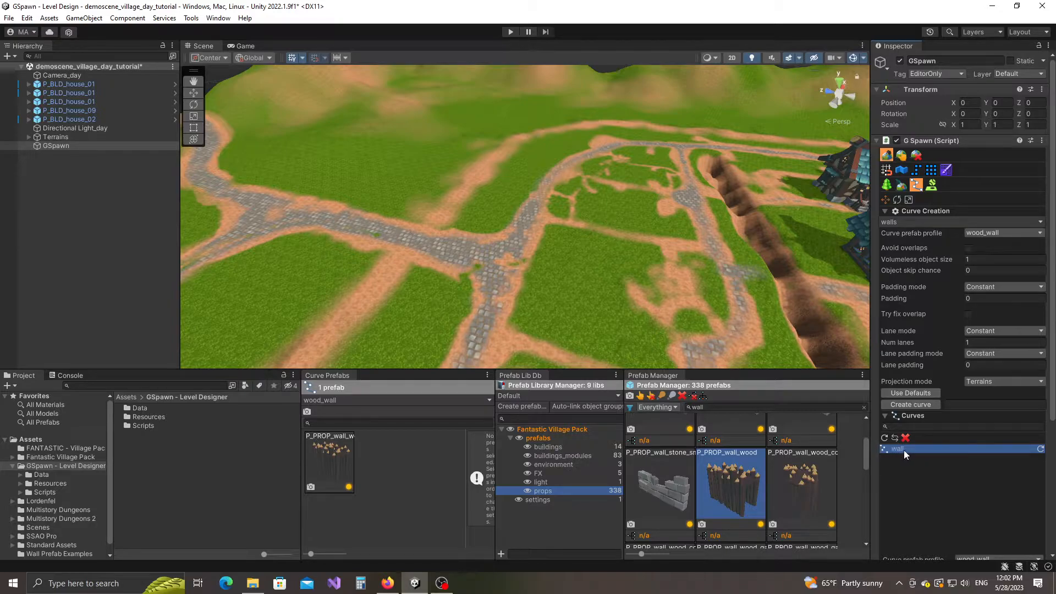
Examine the wall curve's own spawn settings listed beneath the Curves list
{"action": "scroll", "coordinate": [910, 450], "scroll_direction": "down", "scroll_amount": 5}
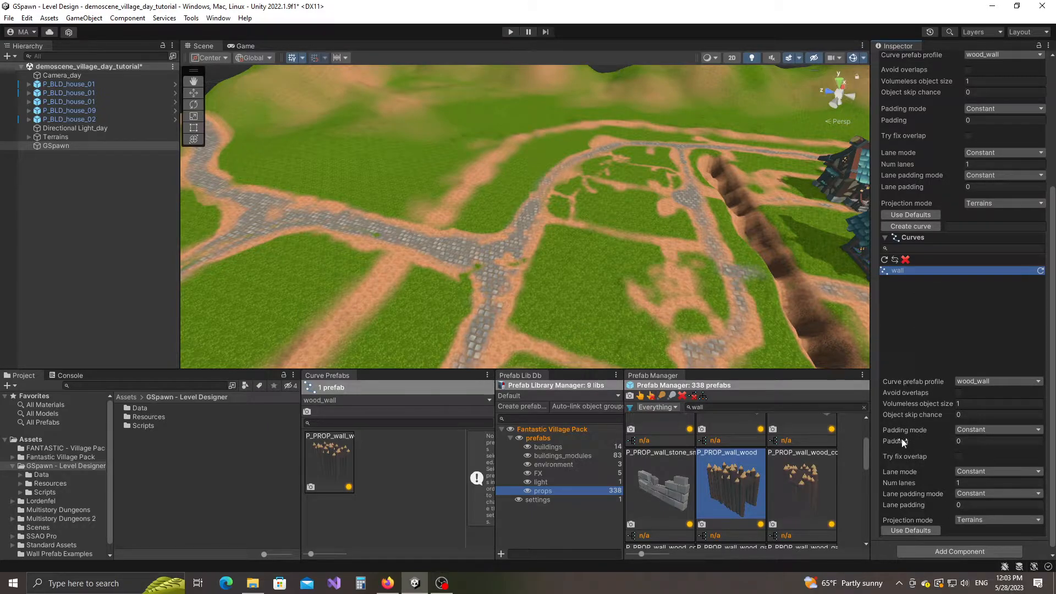
{"action": "scroll", "coordinate": [913, 474], "scroll_direction": "up", "scroll_amount": 5}
{"action": "scroll", "coordinate": [925, 488], "scroll_direction": "down", "scroll_amount": 5}
{"action": "scroll", "coordinate": [935, 421], "scroll_direction": "up", "scroll_amount": 2}
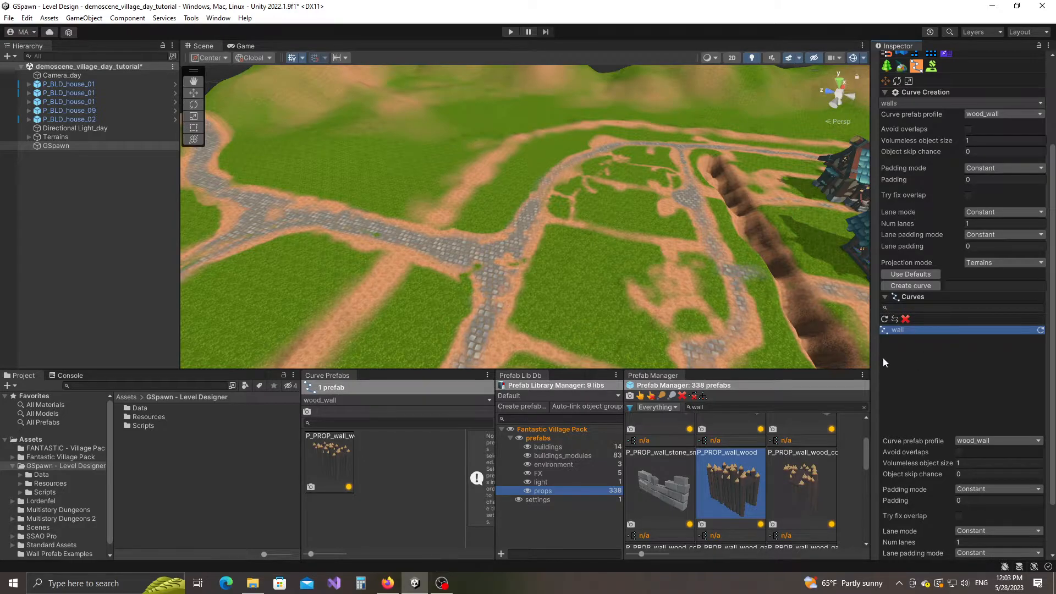
{"action": "scroll", "coordinate": [911, 414], "scroll_direction": "down", "scroll_amount": 3}
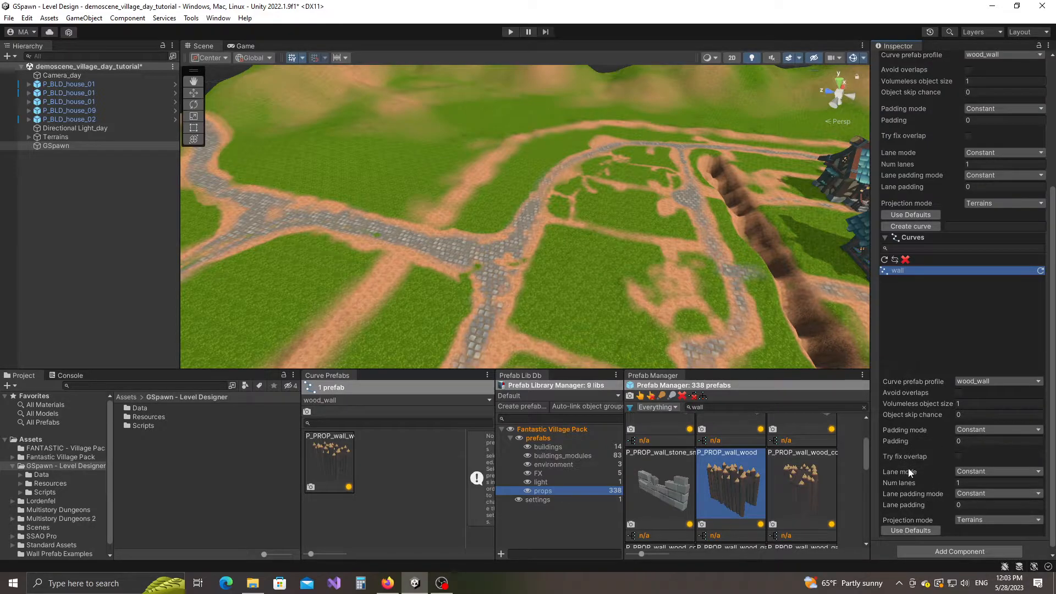
Start the wall curve beside the road junction, placing four control points along the dirt band around the village's outer edge
{"action": "scroll", "coordinate": [618, 257], "scroll_direction": "up", "scroll_amount": 5}
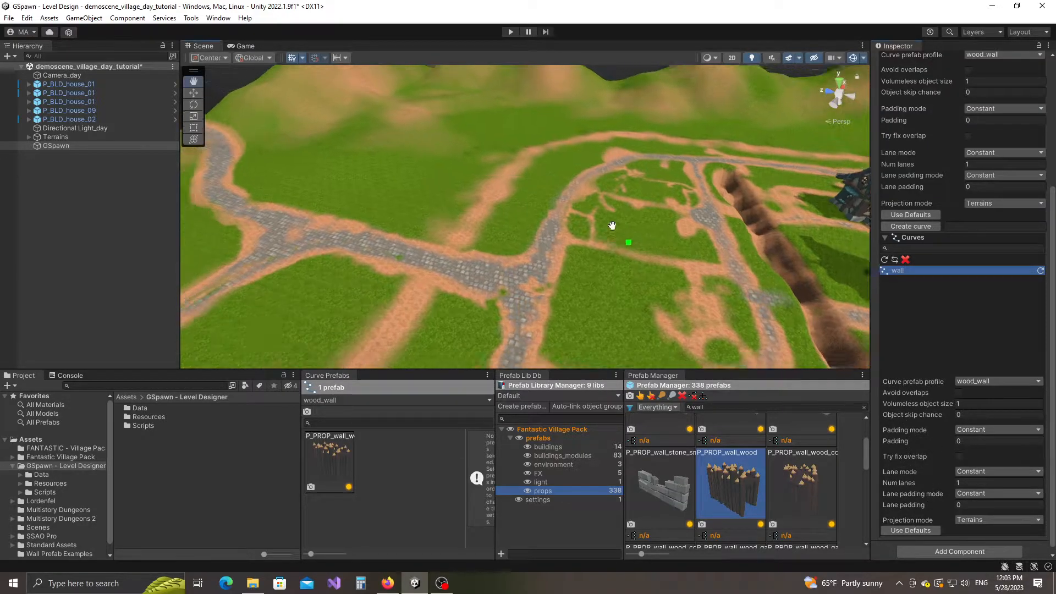
{"action": "right_click_drag", "start_coordinate": [563, 287], "coordinate": [481, 266]}
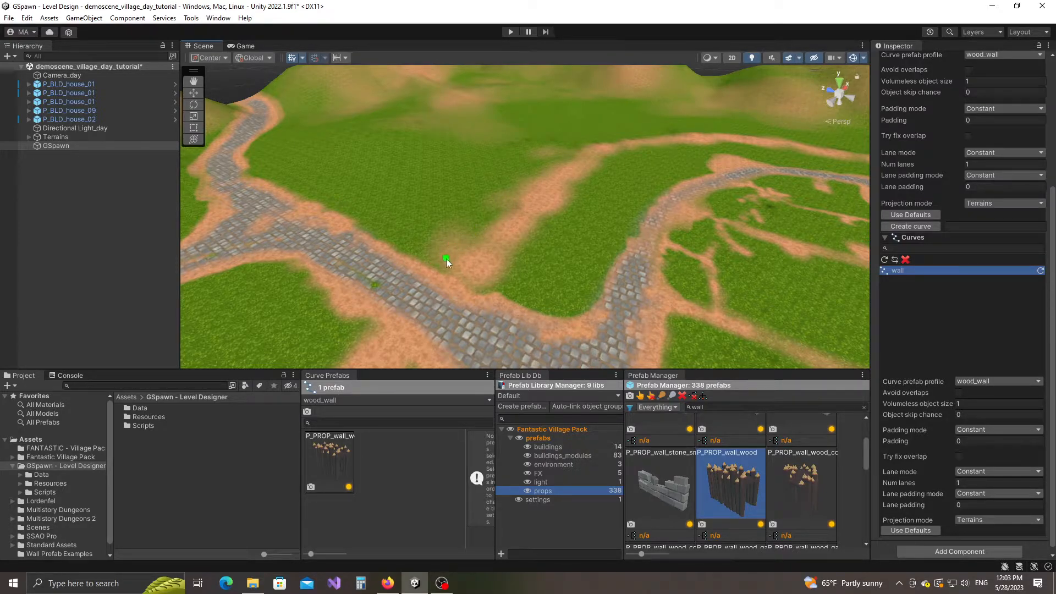
{"action": "right_click_drag", "start_coordinate": [441, 274], "coordinate": [458, 260]}
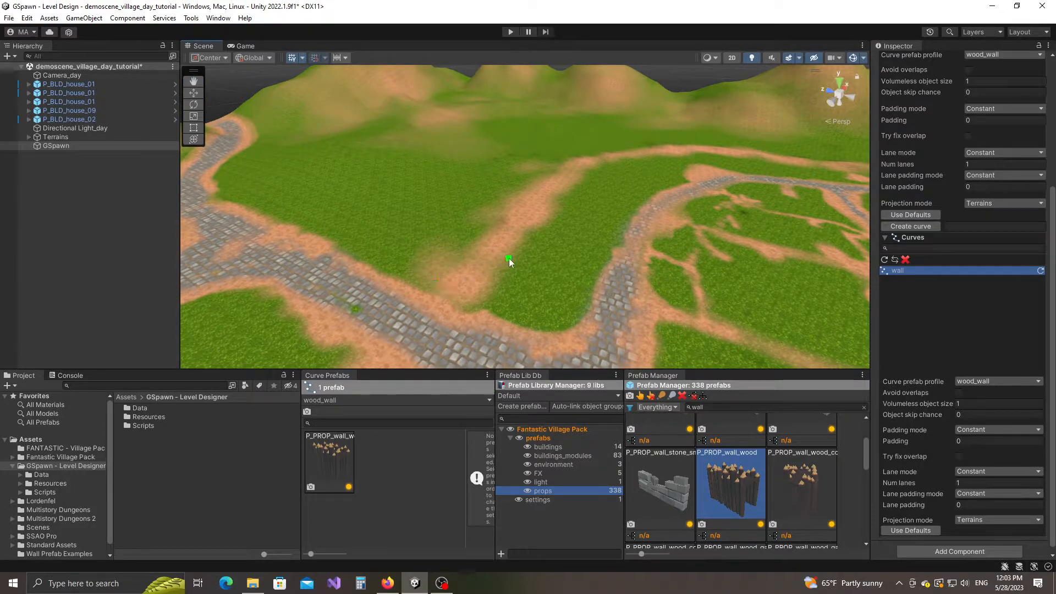
{"action": "left_click", "coordinate": [425, 285]}
{"action": "left_click", "coordinate": [533, 177]}
{"action": "left_click", "coordinate": [653, 142]}
{"action": "middle_click_drag", "start_coordinate": [665, 145], "coordinate": [523, 197]}
{"action": "left_click", "coordinate": [732, 229]}
Extend the wall curve around the outer dirt band past the houses with additional control points, up to the road on the far side
{"action": "scroll", "coordinate": [729, 232], "scroll_direction": "down", "scroll_amount": 5}
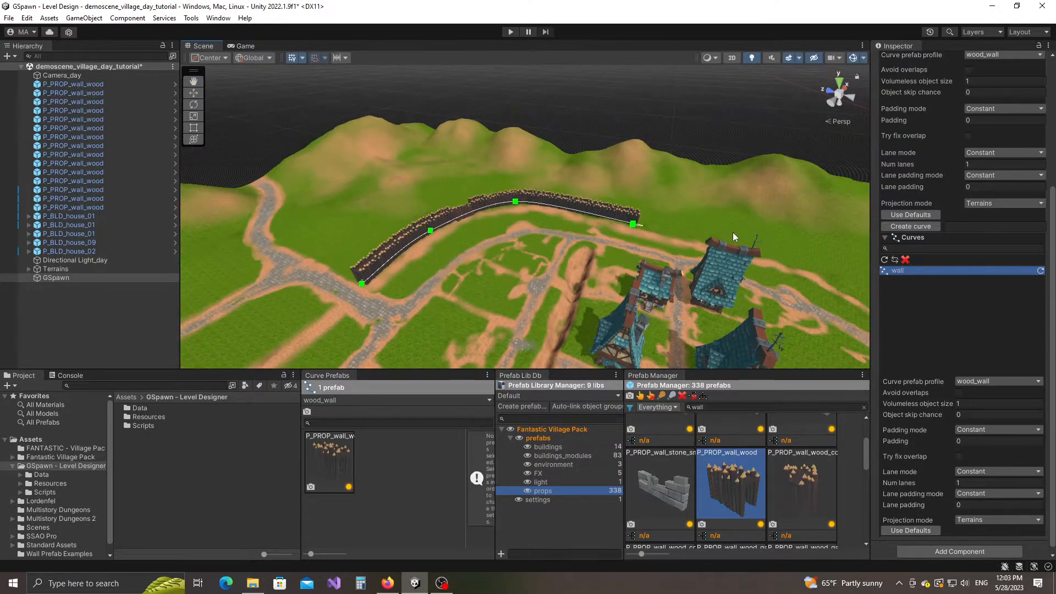
{"action": "middle_click_drag", "start_coordinate": [725, 242], "coordinate": [642, 219]}
{"action": "left_click", "coordinate": [597, 211]}
{"action": "scroll", "coordinate": [599, 212], "scroll_direction": "down", "scroll_amount": 3}
{"action": "left_click", "coordinate": [622, 256]}
{"action": "left_click", "coordinate": [649, 290]}
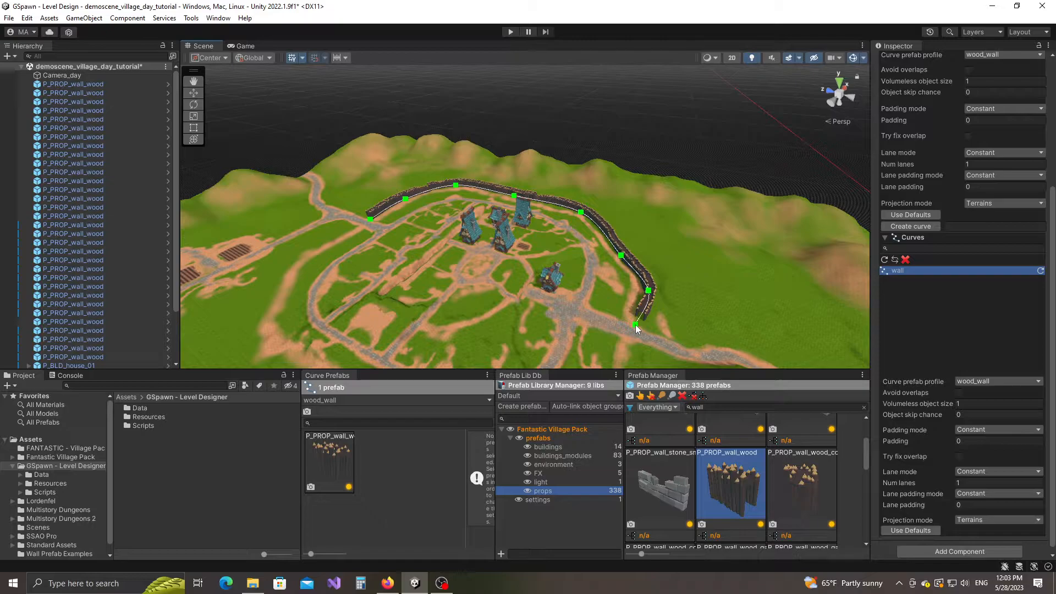
Select the wall curve's third control point, at the bend behind the village, and shift it slightly
{"action": "middle_click_drag", "start_coordinate": [528, 270], "coordinate": [621, 322]}
{"action": "scroll", "coordinate": [572, 287], "scroll_direction": "up", "scroll_amount": 3}
{"action": "scroll", "coordinate": [550, 301], "scroll_direction": "up", "scroll_amount": 2}
{"action": "scroll", "coordinate": [549, 302], "scroll_direction": "up", "scroll_amount": 2}
{"action": "left_click", "coordinate": [520, 187]}
{"action": "mouse_move", "coordinate": [519, 186]}
{"action": "left_mouse_down"}
{"action": "mouse_move", "coordinate": [520, 196]}
{"action": "mouse_move", "coordinate": [515, 187]}
{"action": "left_mouse_up"}
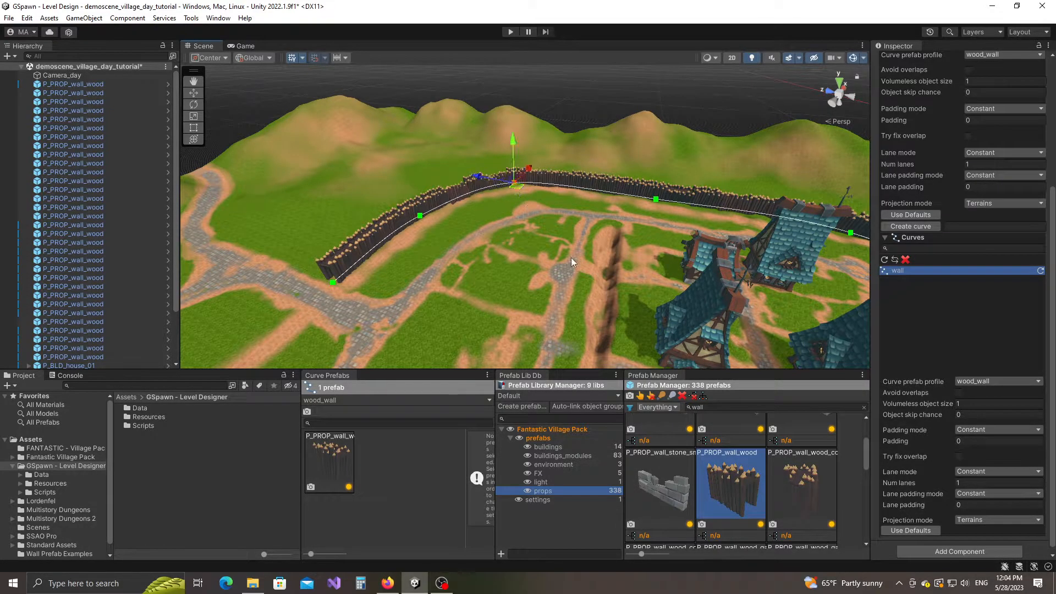
Turn off Align up axis when projected for the wooden wall prefab in the wood_wall curve prefab profile
{"action": "middle_click_drag", "start_coordinate": [554, 275], "coordinate": [585, 283]}
{"action": "scroll", "coordinate": [584, 283], "scroll_direction": "up", "scroll_amount": 5}
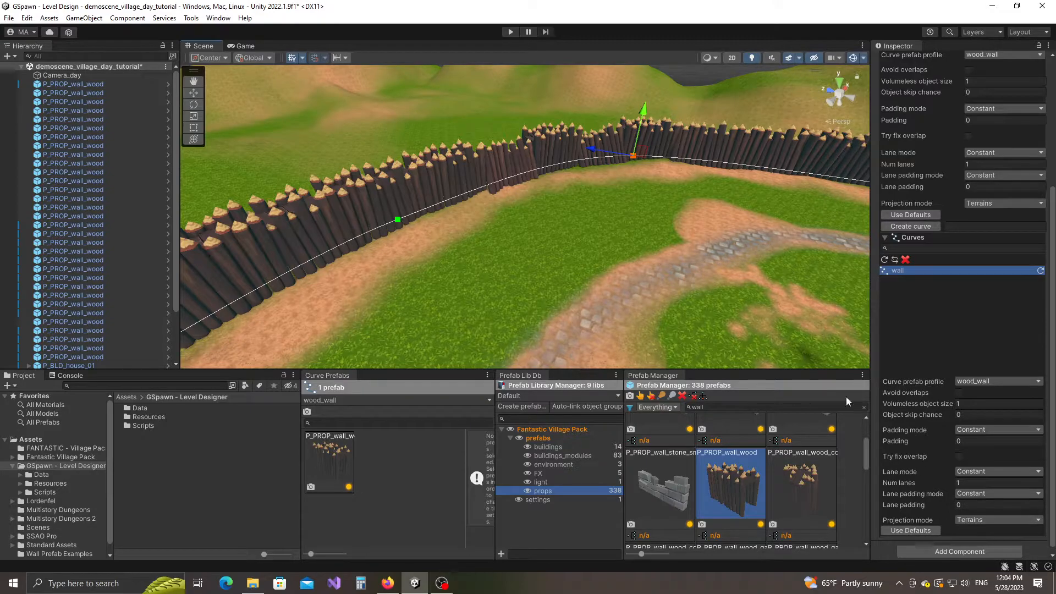
{"action": "left_click", "coordinate": [337, 462]}
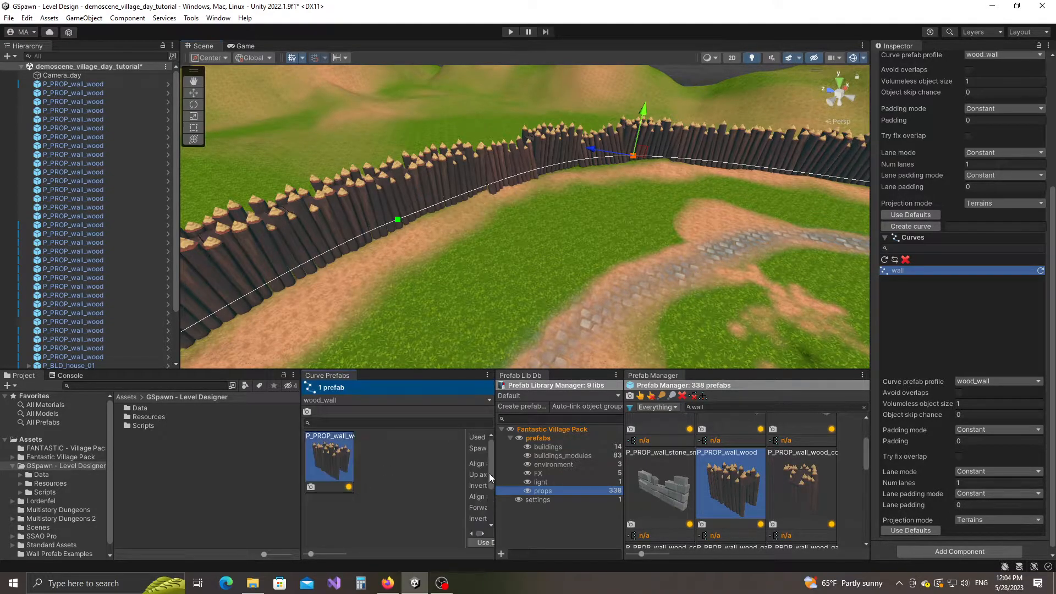
{"action": "left_click_drag", "start_coordinate": [494, 469], "coordinate": [621, 472]}
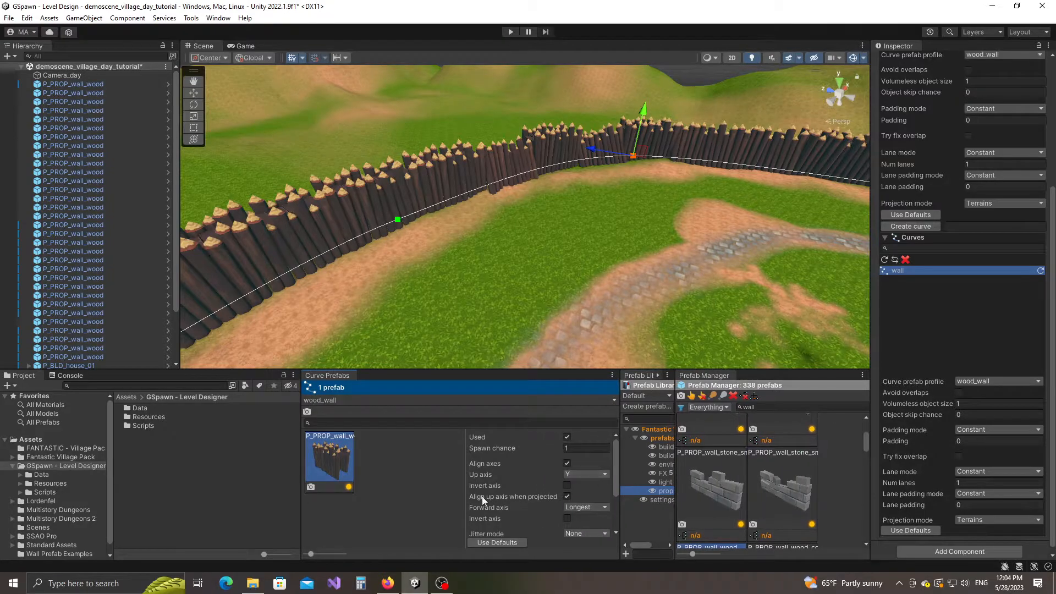
{"action": "left_click_drag", "start_coordinate": [465, 491], "coordinate": [431, 498]}
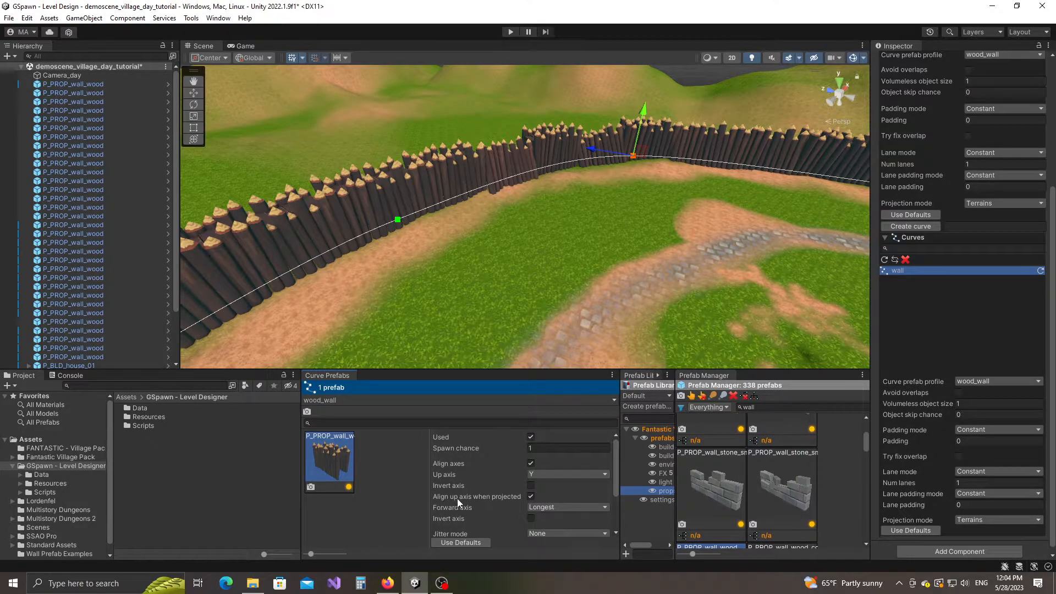
{"action": "left_click", "coordinate": [530, 496]}
{"action": "left_click", "coordinate": [530, 496]}
{"action": "left_click", "coordinate": [530, 498]}
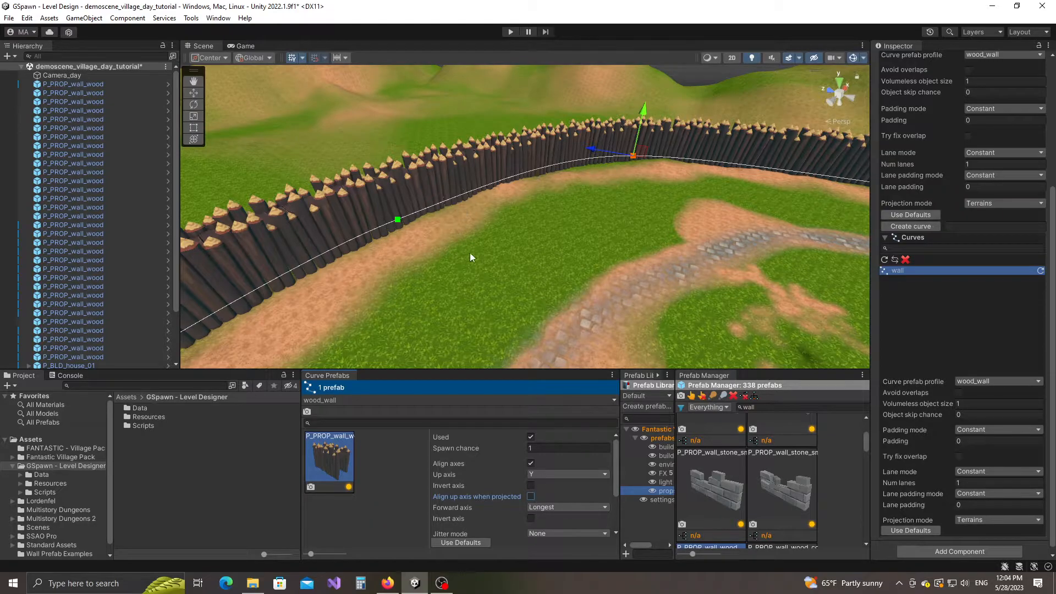
Examine the wooden wall up close from its road end to check how its sections stand and follow the curve
{"action": "scroll", "coordinate": [523, 333], "scroll_direction": "down", "scroll_amount": 2}
{"action": "middle_click_drag", "start_coordinate": [470, 360], "coordinate": [544, 269]}
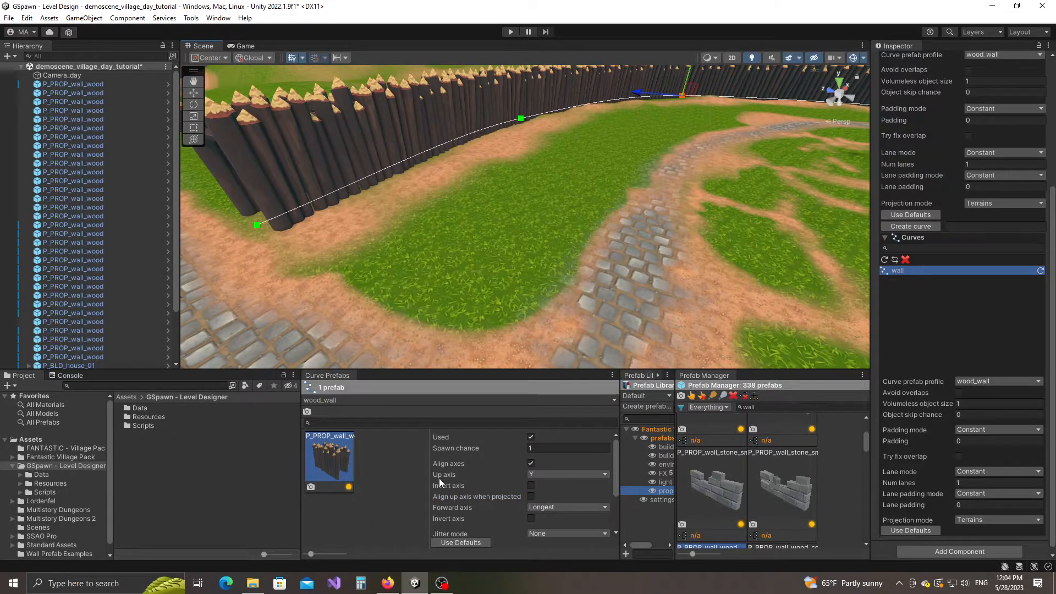
{"action": "scroll", "coordinate": [530, 221], "scroll_direction": "down", "scroll_amount": 3}
{"action": "middle_click_drag", "start_coordinate": [530, 221], "coordinate": [567, 275]}
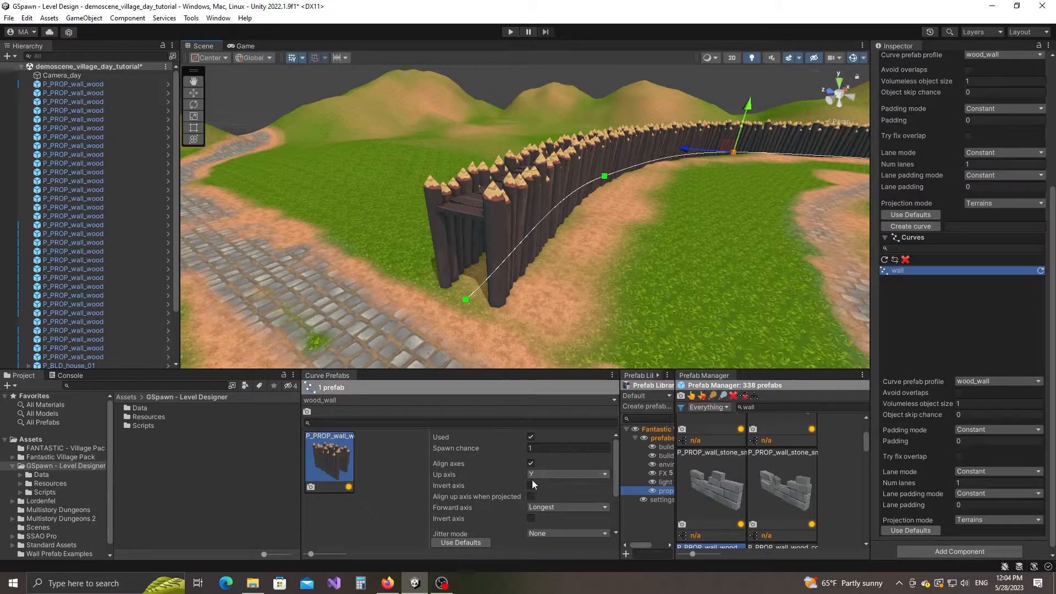
{"action": "key", "text": "w"}
{"action": "right_click_drag", "start_coordinate": [542, 272], "coordinate": [507, 310]}
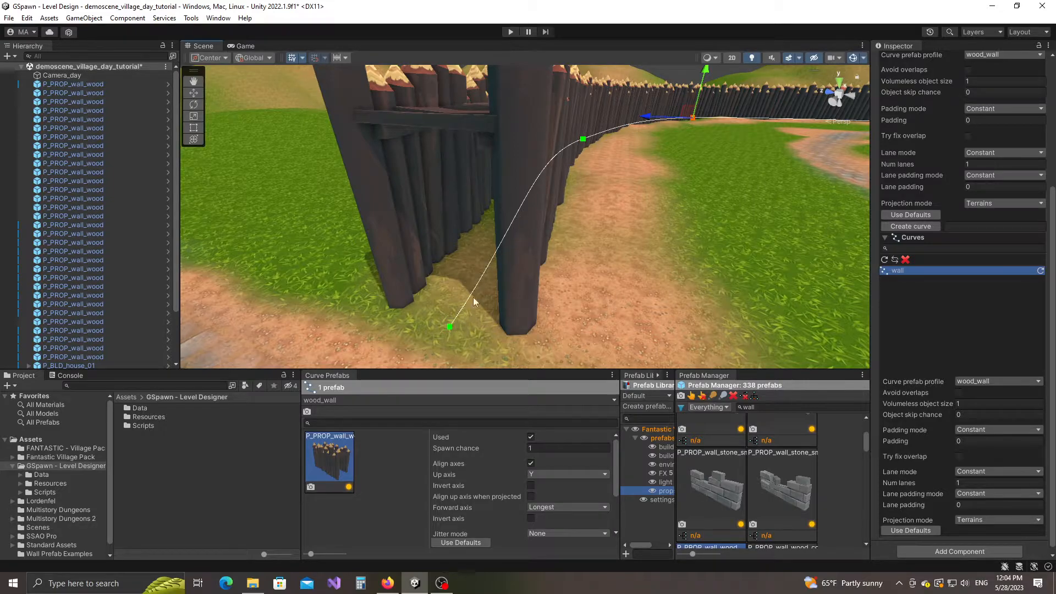
{"action": "middle_click_drag", "start_coordinate": [623, 247], "coordinate": [613, 255]}
{"action": "right_click_drag", "start_coordinate": [613, 255], "coordinate": [533, 295]}
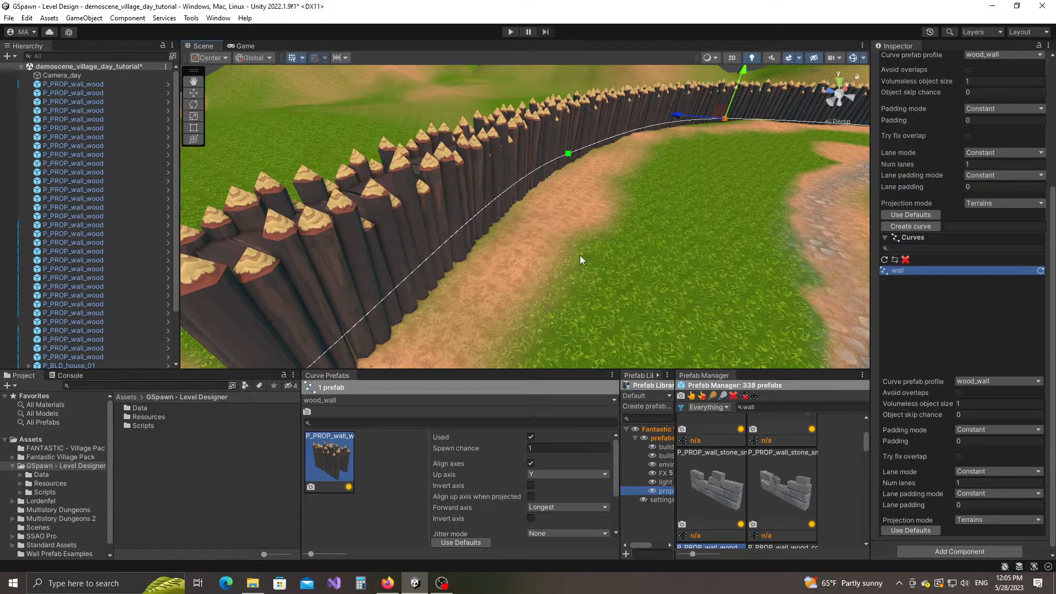
Try Shortest as the wall prefab's forward axis, and set it back to Longest
{"action": "left_click", "coordinate": [545, 508]}
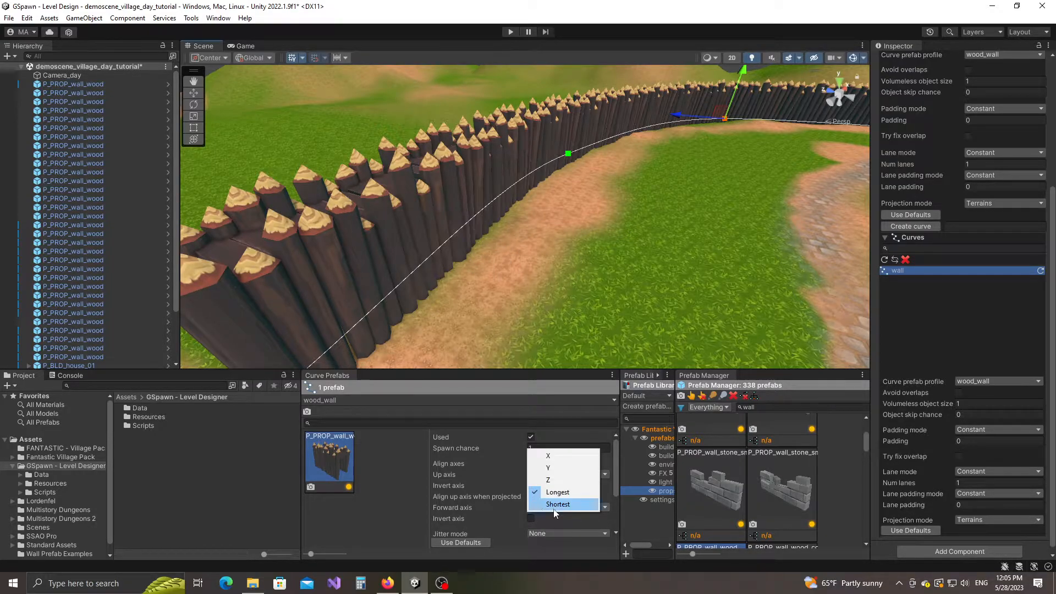
{"action": "left_click", "coordinate": [555, 509]}
{"action": "scroll", "coordinate": [604, 254], "scroll_direction": "down", "scroll_amount": 5}
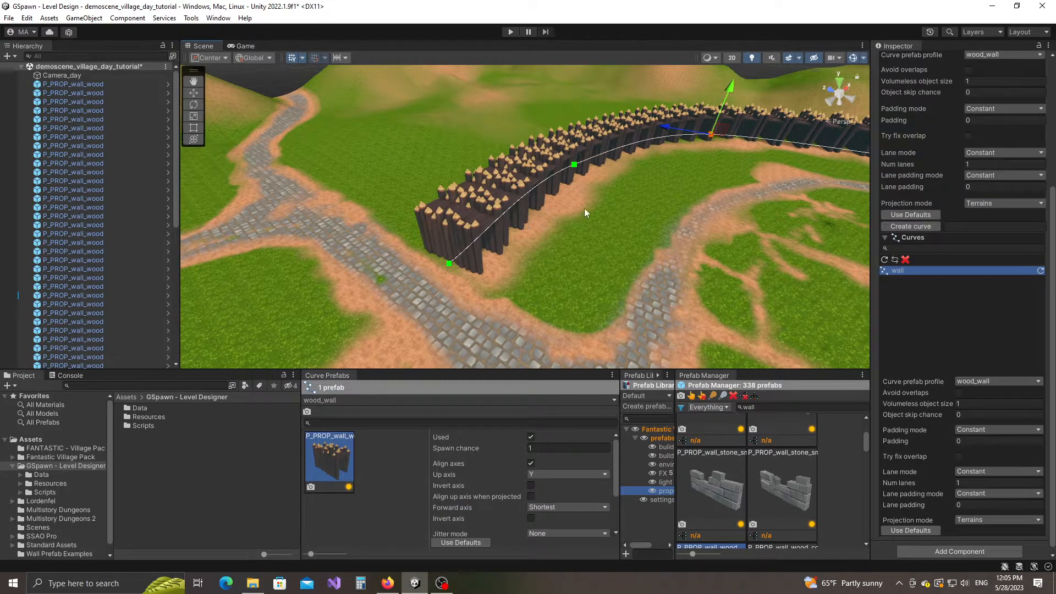
{"action": "left_click", "coordinate": [554, 505]}
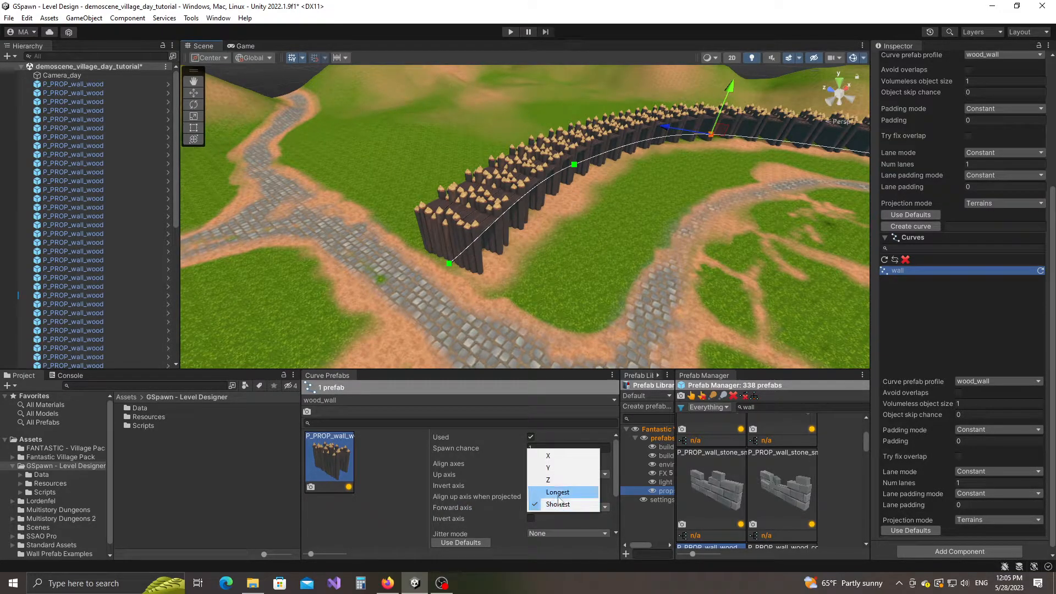
{"action": "left_click", "coordinate": [557, 497]}
Select the wall curve's last control point beside the far road and fine-tune its position
{"action": "scroll", "coordinate": [620, 254], "scroll_direction": "down", "scroll_amount": 7}
{"action": "left_click_drag", "start_coordinate": [619, 263], "coordinate": [711, 272], "text": "alt"}
{"action": "left_click", "coordinate": [706, 186]}
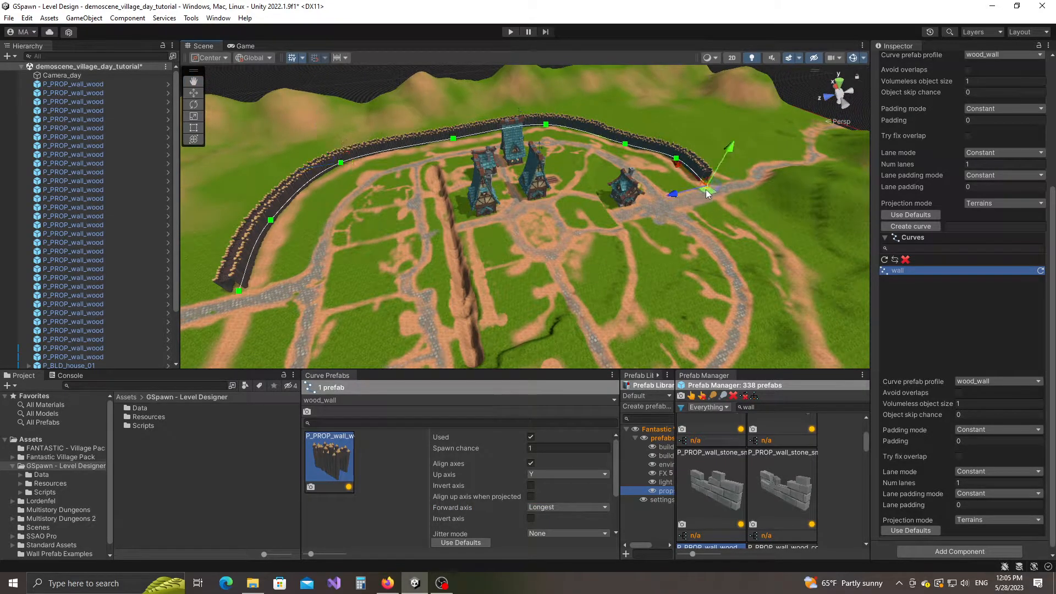
{"action": "left_click_drag", "start_coordinate": [703, 184], "coordinate": [704, 185]}
Duplicate the wall curve to get a second curve for the village's open side
{"action": "right_click_drag", "start_coordinate": [676, 291], "coordinate": [643, 296]}
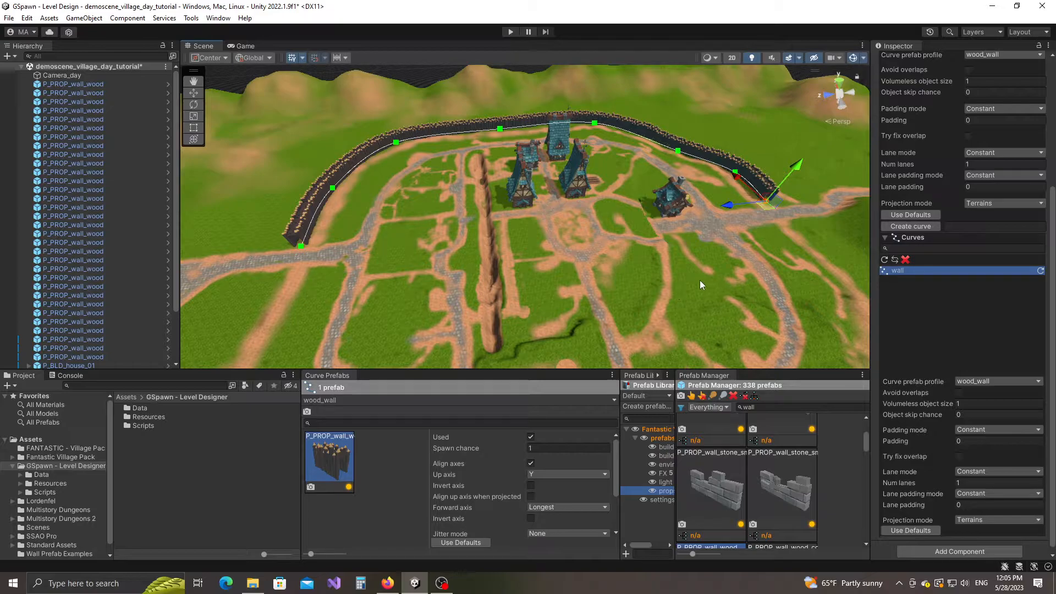
{"action": "right_click_drag", "start_coordinate": [709, 249], "coordinate": [578, 260]}
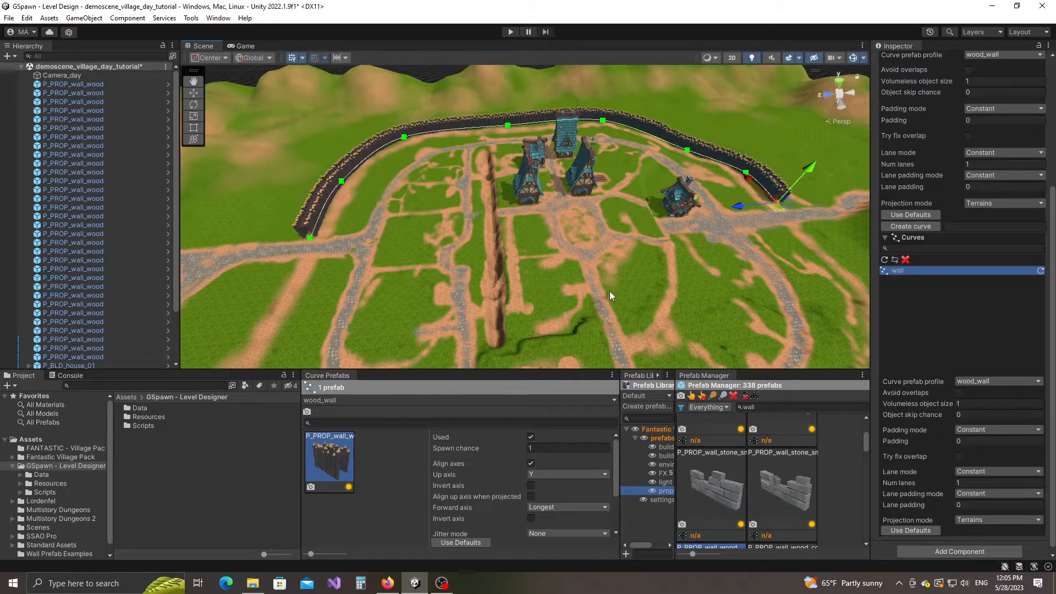
{"action": "right_click_drag", "start_coordinate": [587, 270], "coordinate": [566, 244]}
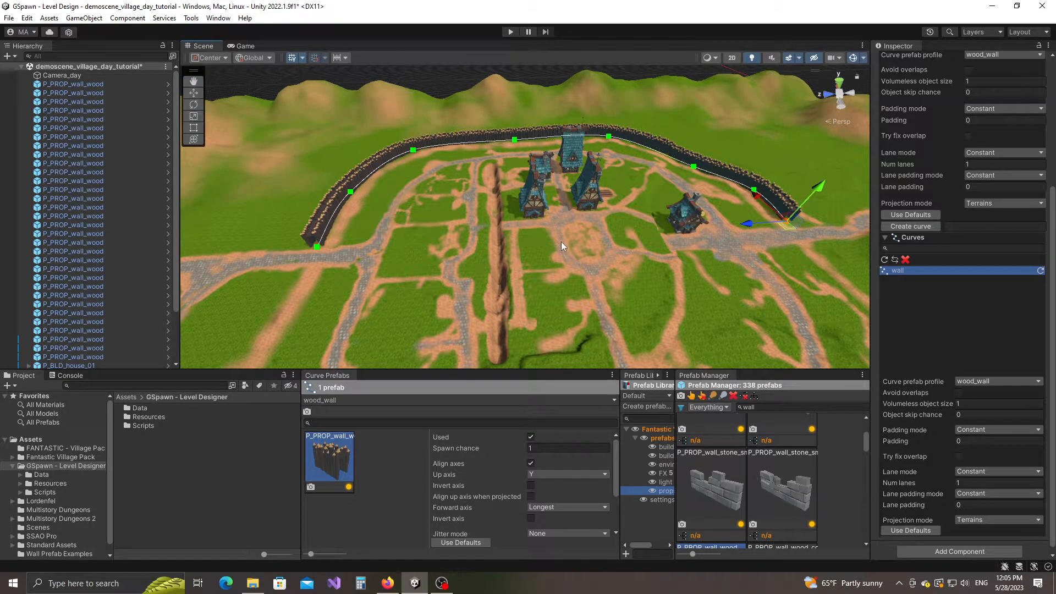
{"action": "key", "text": "ctrl+d"}
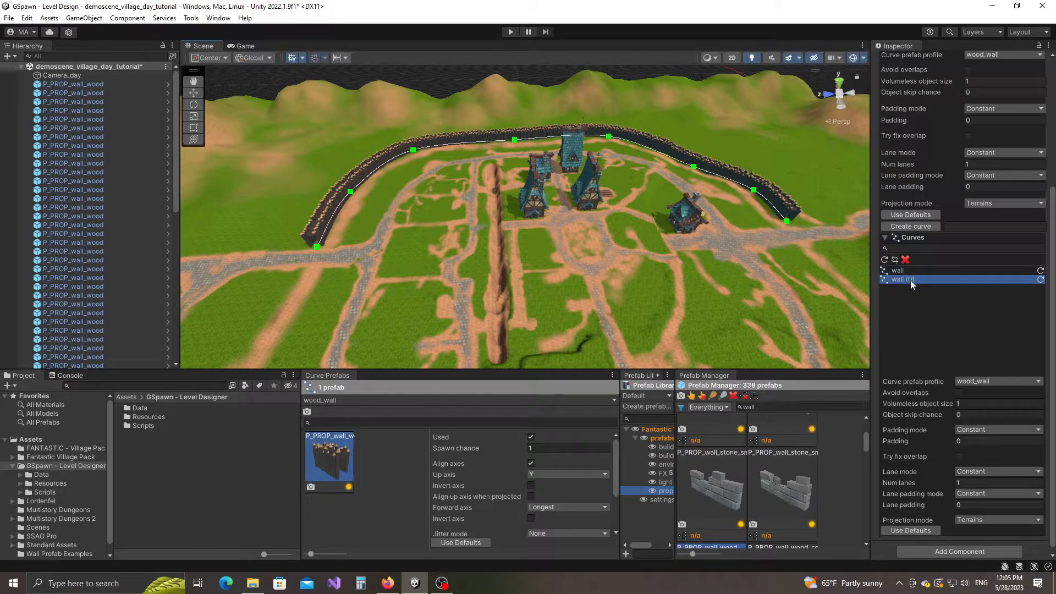
{"action": "mouse_move", "coordinate": [565, 236]}
{"action": "right_mouse_down"}
{"action": "mouse_move", "coordinate": [562, 262]}
{"action": "mouse_move", "coordinate": [572, 241]}
{"action": "right_mouse_up"}
{"action": "scroll", "coordinate": [561, 266], "scroll_direction": "down", "scroll_amount": 5}
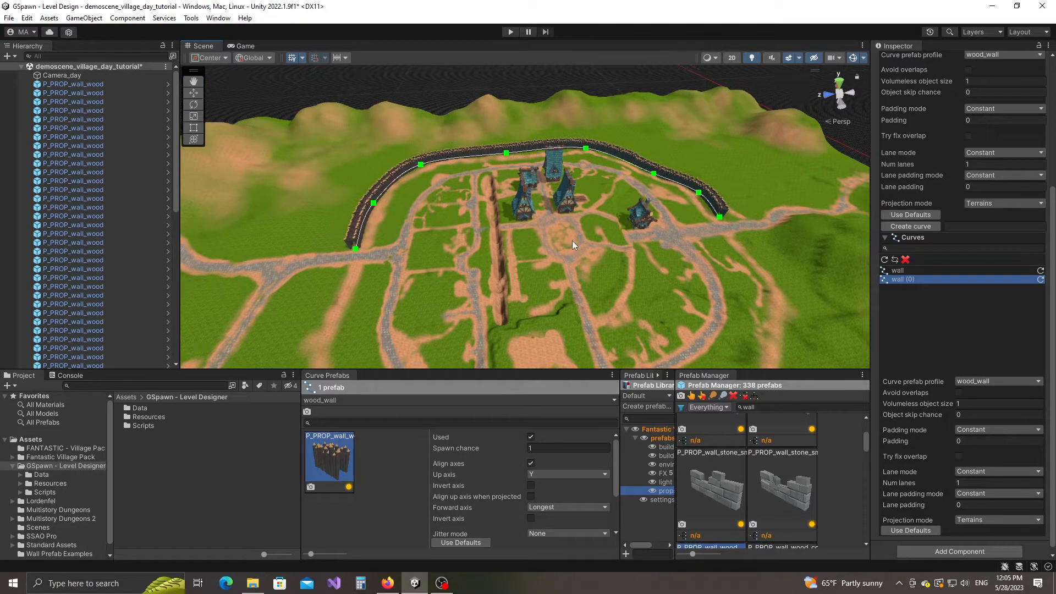
Select all control points of the duplicated curve, move them to the open side and rotate them about the vertical axis to enclose the village
{"action": "key", "text": "ctrl+a"}
{"action": "scroll", "coordinate": [582, 252], "scroll_direction": "down", "scroll_amount": 5}
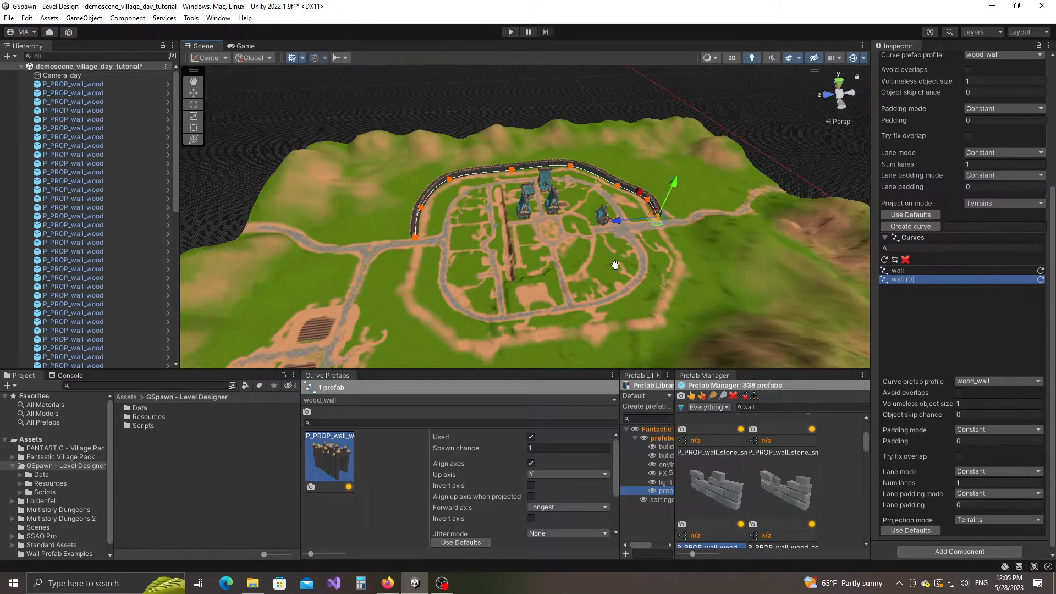
{"action": "left_click_drag", "start_coordinate": [644, 217], "coordinate": [710, 310]}
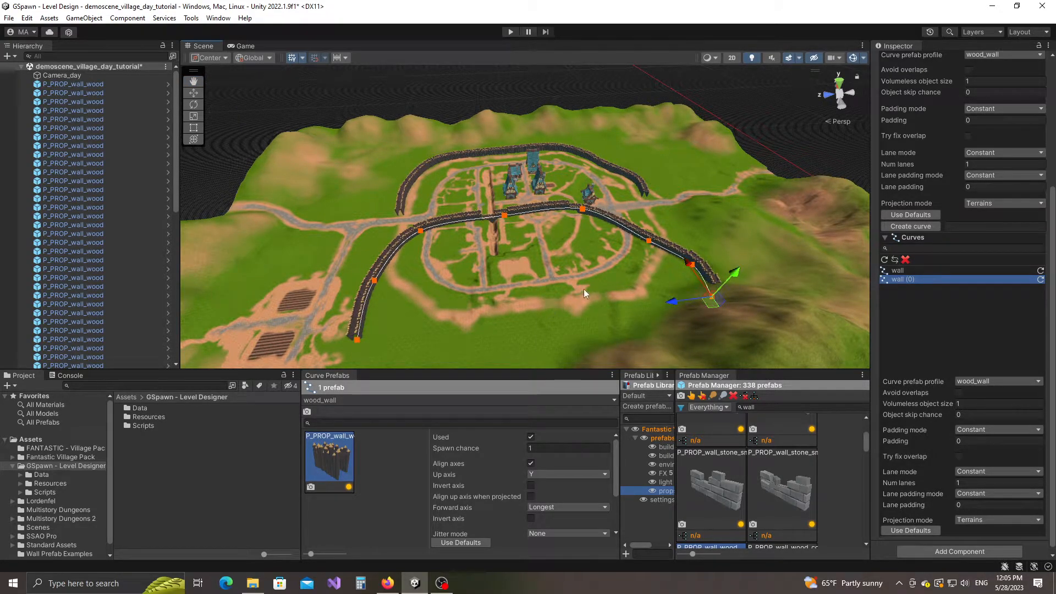
{"action": "key", "text": "e"}
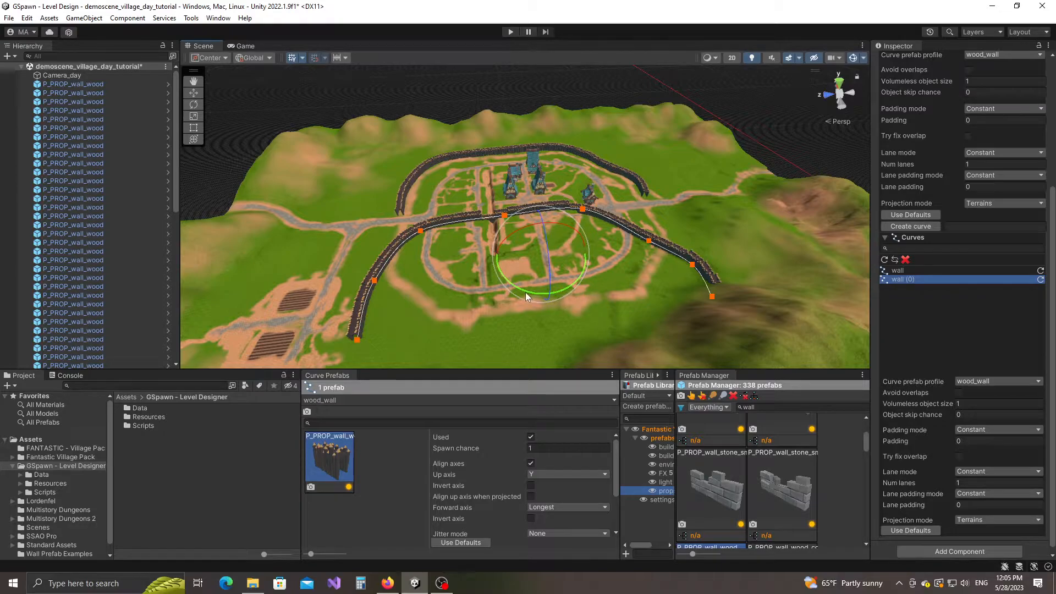
{"action": "left_click_drag", "start_coordinate": [515, 286], "coordinate": [892, 213]}
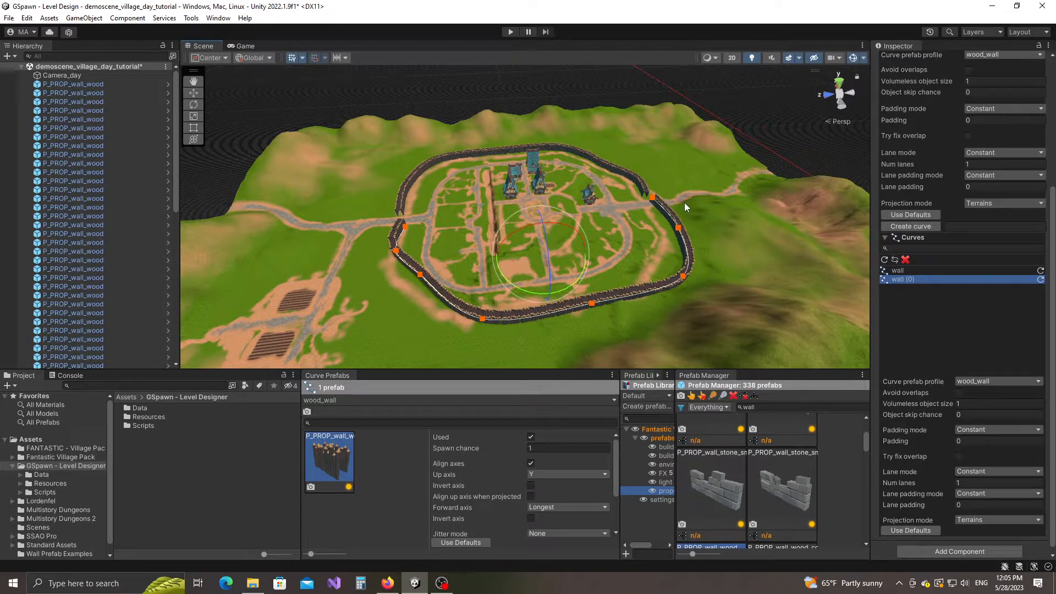
Reposition the duplicated curve's control points from the road junction to the first outer corner, following the dirt band and clearing the road
{"action": "key", "text": "w"}
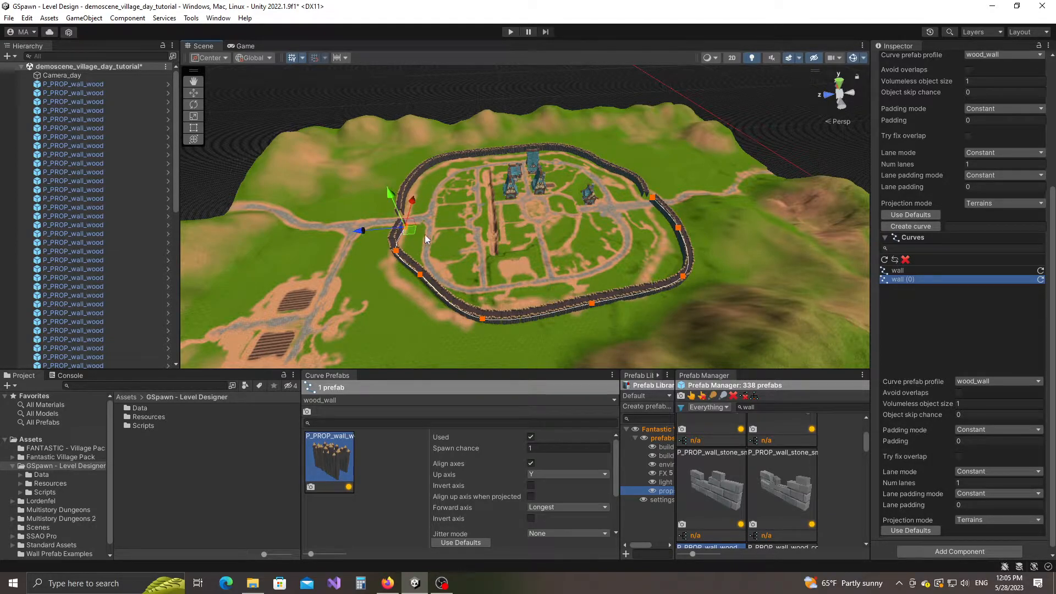
{"action": "left_click_drag", "start_coordinate": [410, 230], "coordinate": [402, 239]}
{"action": "scroll", "coordinate": [481, 281], "scroll_direction": "up", "scroll_amount": 3}
{"action": "left_click", "coordinate": [347, 267]}
{"action": "left_click_drag", "start_coordinate": [346, 268], "coordinate": [362, 333]}
{"action": "middle_click_drag", "start_coordinate": [510, 322], "coordinate": [492, 303]}
{"action": "left_click", "coordinate": [432, 349]}
{"action": "left_click_drag", "start_coordinate": [426, 355], "coordinate": [419, 362]}
Reposition the three control points along the duplicated curve's hill side to round off the wall there
{"action": "left_click", "coordinate": [585, 324]}
{"action": "left_click_drag", "start_coordinate": [580, 332], "coordinate": [613, 328]}
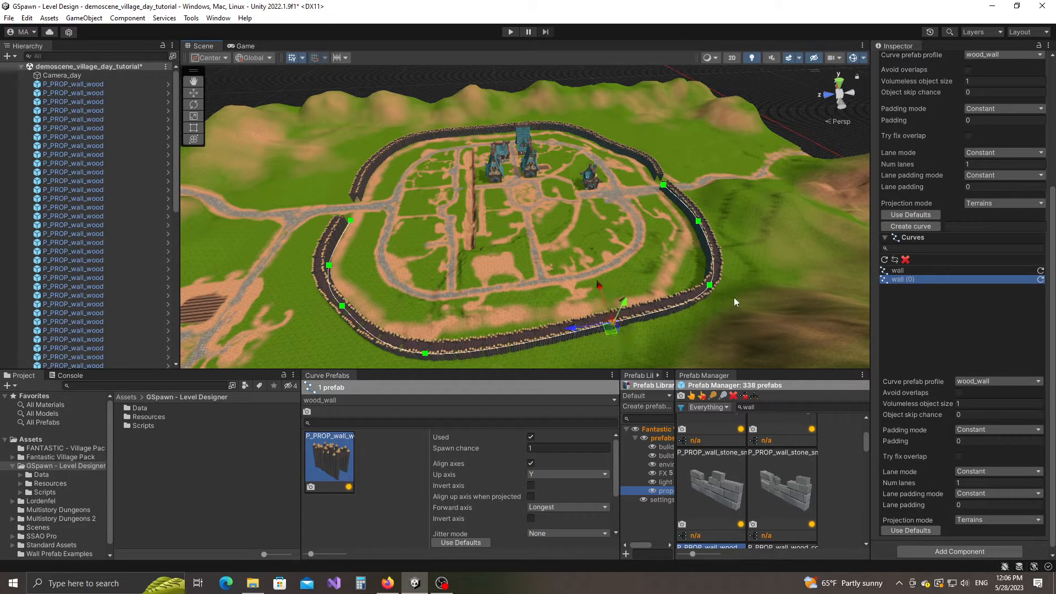
{"action": "left_click", "coordinate": [711, 285]}
{"action": "left_click_drag", "start_coordinate": [710, 286], "coordinate": [687, 275]}
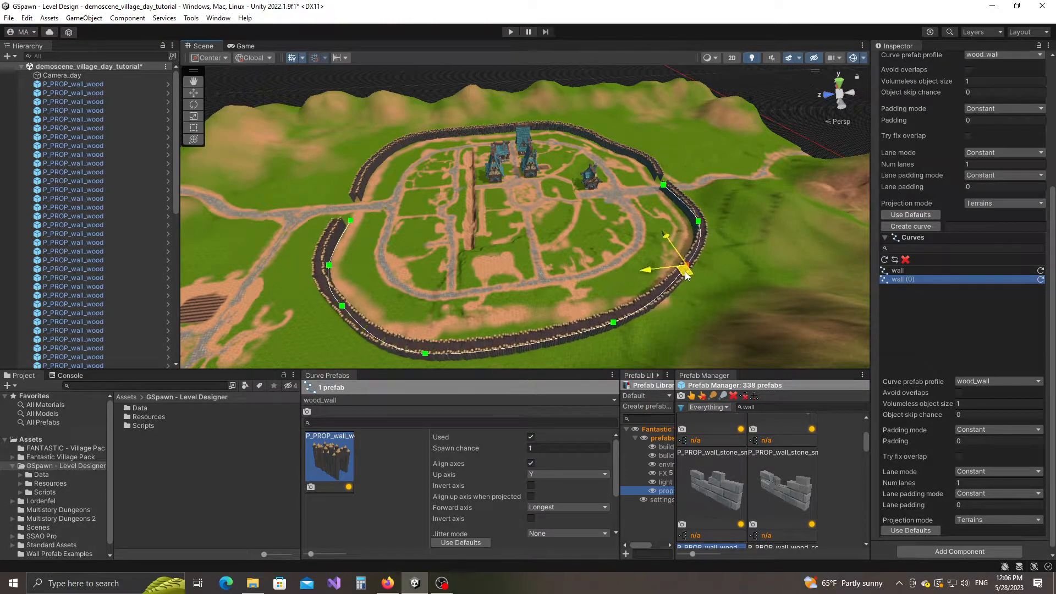
{"action": "left_click", "coordinate": [698, 222]}
{"action": "left_click_drag", "start_coordinate": [697, 225], "coordinate": [692, 226]}
Insert a new control point into the long outer stretch of the duplicated curve and move it slightly along the wall
{"action": "right_click_drag", "start_coordinate": [561, 275], "coordinate": [540, 242]}
{"action": "key", "text": "w"}
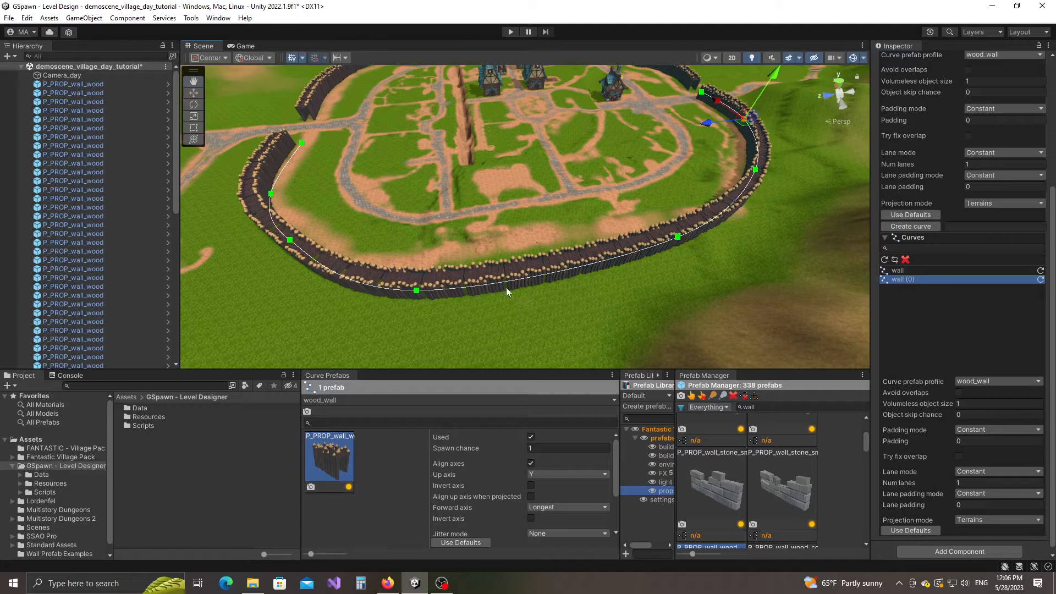
{"action": "right_click_drag", "start_coordinate": [507, 276], "coordinate": [539, 271]}
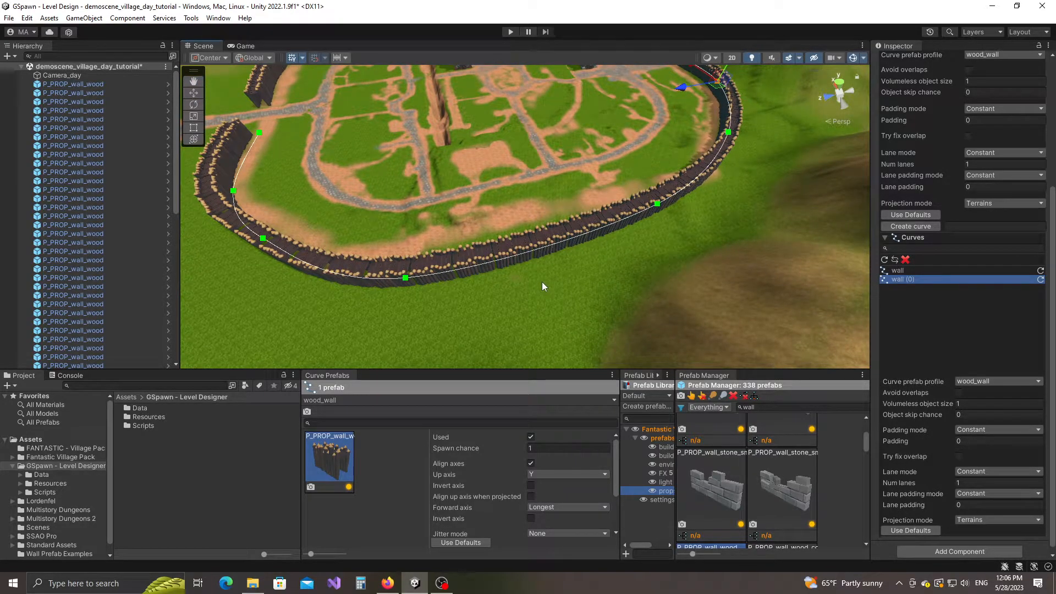
{"action": "key", "text": "shift"}
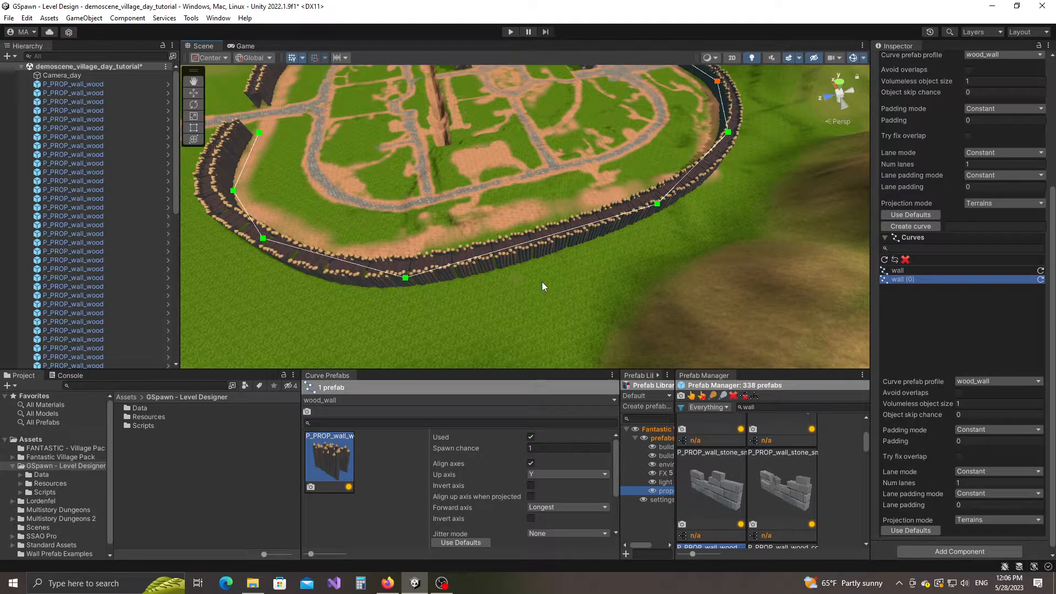
{"action": "left_click", "coordinate": [536, 244]}
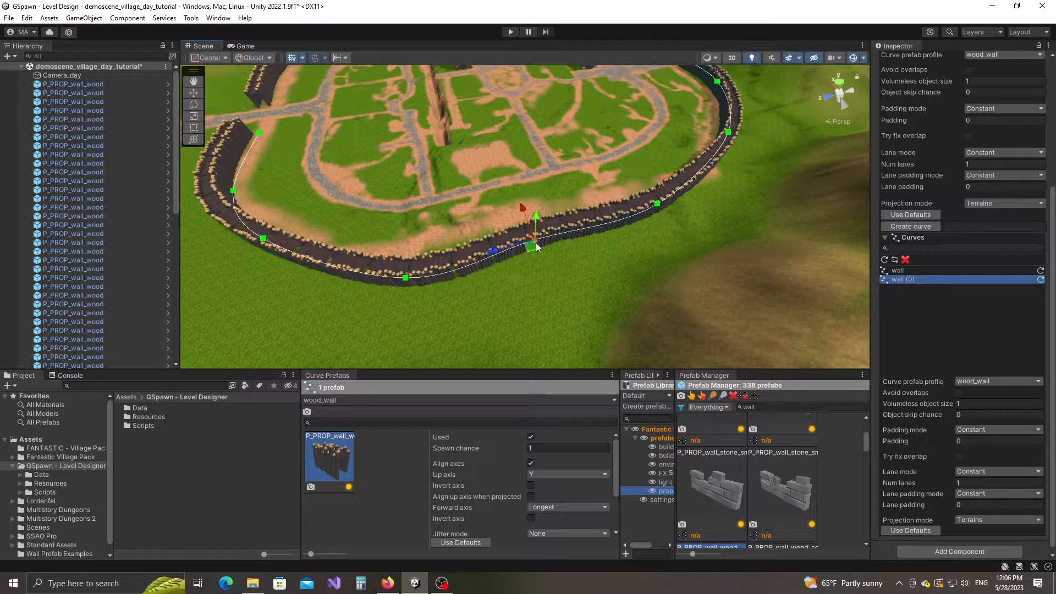
{"action": "mouse_move", "coordinate": [532, 246]}
{"action": "left_mouse_down"}
{"action": "mouse_move", "coordinate": [540, 269]}
{"action": "mouse_move", "coordinate": [525, 246]}
{"action": "left_mouse_up"}
Examine the enclosed village and the openings between the two wall curves where the roads pass through
{"action": "middle_click_drag", "start_coordinate": [554, 297], "coordinate": [556, 312]}
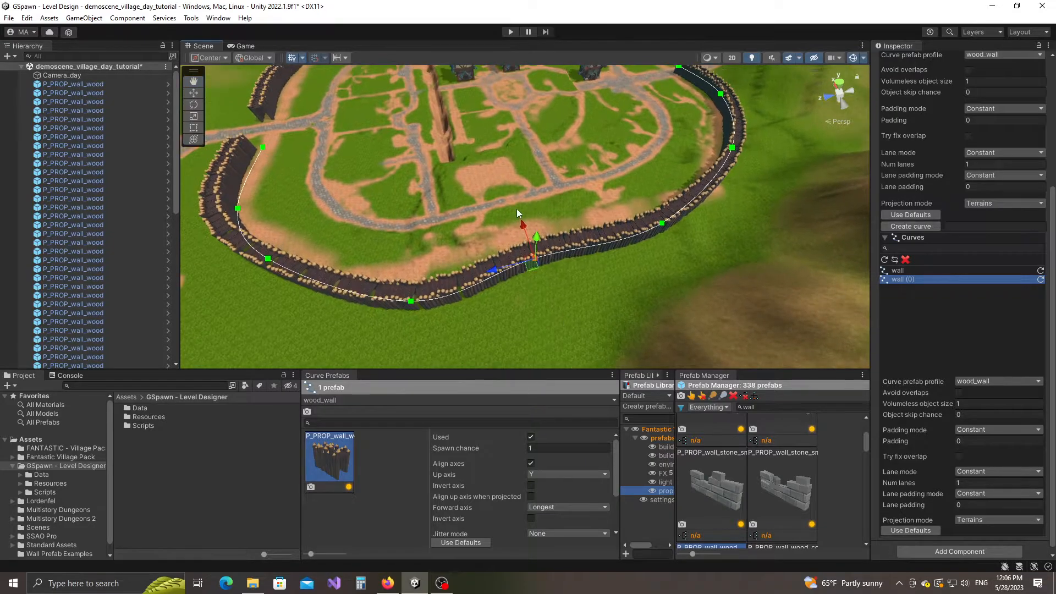
{"action": "middle_click_drag", "start_coordinate": [524, 213], "coordinate": [570, 302]}
{"action": "right_click_drag", "start_coordinate": [570, 302], "coordinate": [542, 256]}
{"action": "scroll", "coordinate": [477, 260], "scroll_direction": "up", "scroll_amount": 3}
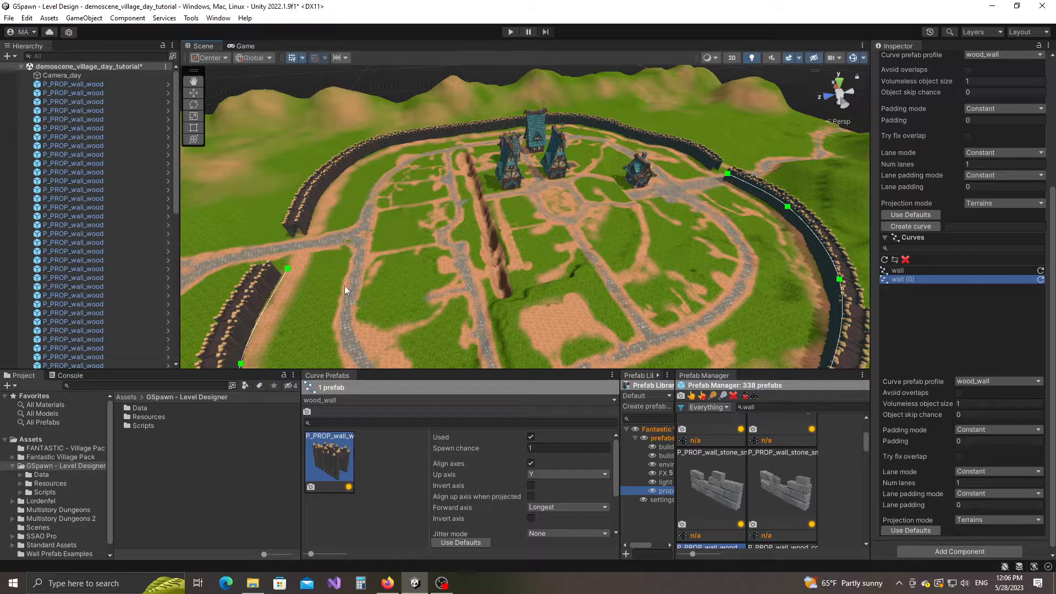
{"action": "scroll", "coordinate": [655, 256], "scroll_direction": "down", "scroll_amount": 2}
{"action": "right_click_drag", "start_coordinate": [646, 262], "coordinate": [621, 280]}
{"action": "middle_click_drag", "start_coordinate": [622, 280], "coordinate": [557, 284]}
{"action": "scroll", "coordinate": [554, 283], "scroll_direction": "up", "scroll_amount": 3}
{"action": "right_click_drag", "start_coordinate": [555, 283], "coordinate": [540, 264]}
{"action": "middle_click_drag", "start_coordinate": [540, 264], "coordinate": [467, 318]}
{"action": "scroll", "coordinate": [467, 318], "scroll_direction": "up", "scroll_amount": 1}
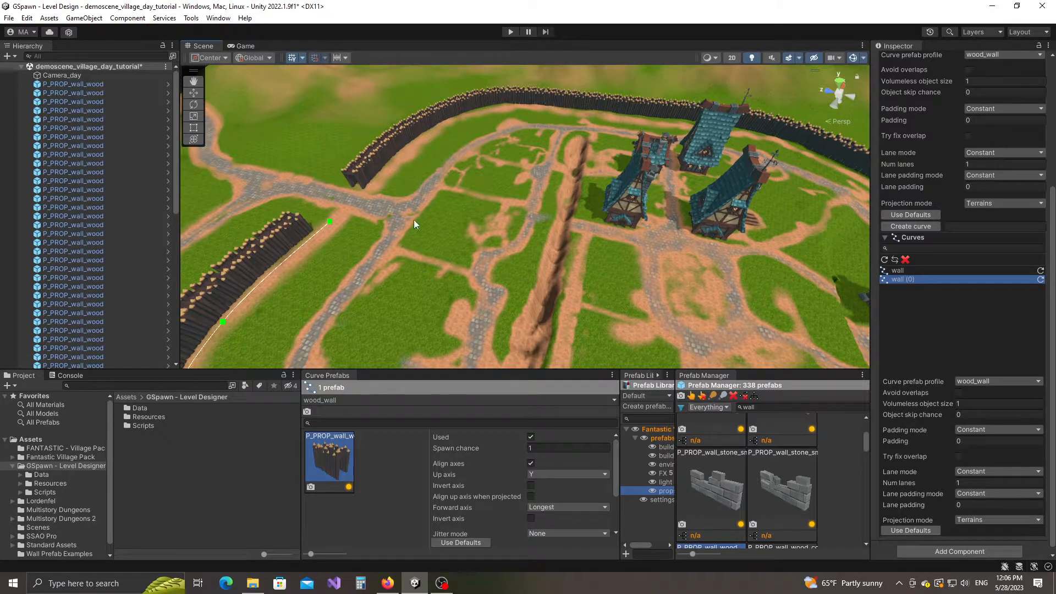
Create a new curve prefab profile named fence
{"action": "right_click_drag", "start_coordinate": [415, 220], "coordinate": [441, 309]}
{"action": "middle_click_drag", "start_coordinate": [440, 309], "coordinate": [444, 272]}
{"action": "right_click_drag", "start_coordinate": [443, 272], "coordinate": [531, 241]}
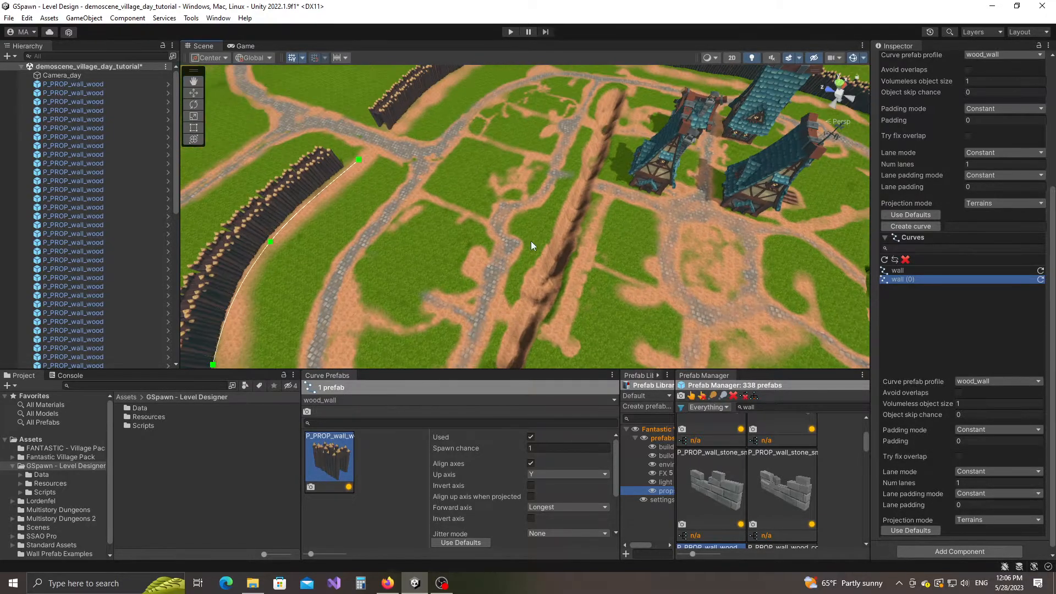
{"action": "left_click", "coordinate": [338, 400]}
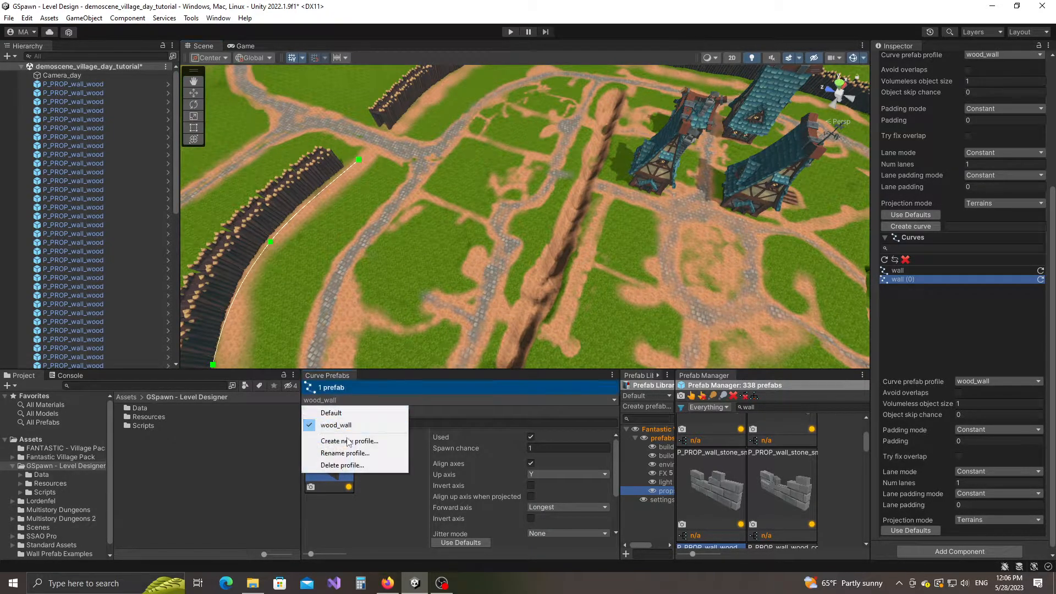
{"action": "left_click", "coordinate": [348, 440]}
{"action": "type", "text": "fence"}
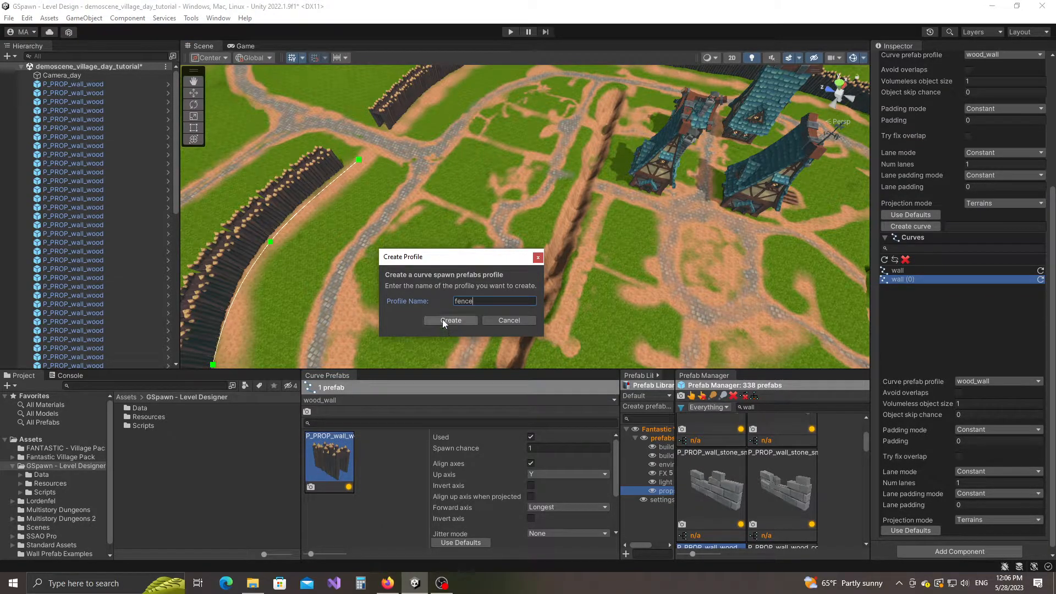
{"action": "left_click", "coordinate": [442, 319]}
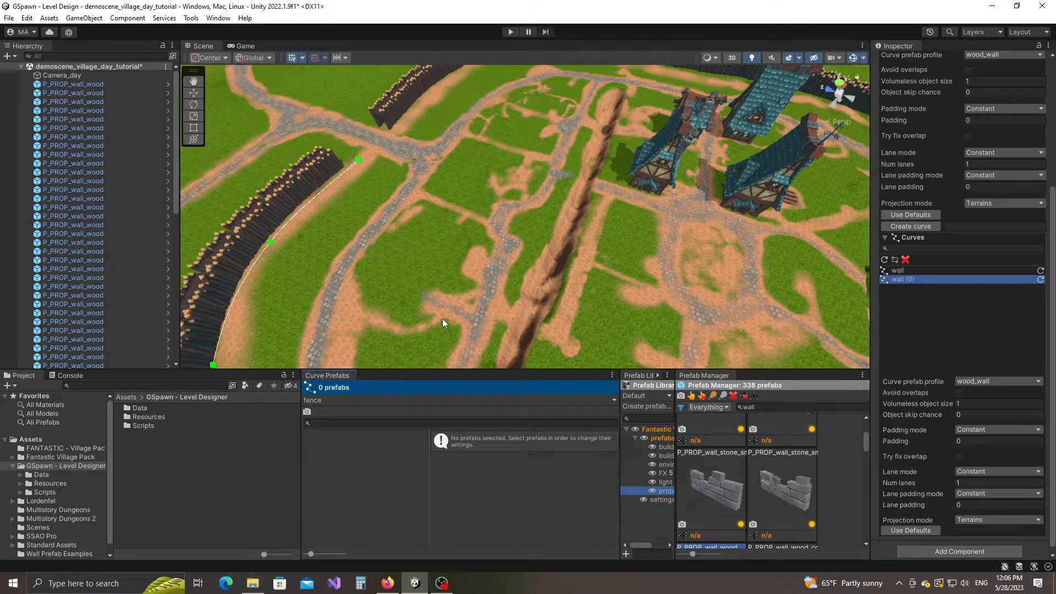
Filter the prefab library by "fence" and add P_PROP_fence_v01_02, P_PROP_fence_v01_04 and P_PROP_fence_v01_05 to the fence curve prefab profile
{"action": "double_click", "coordinate": [763, 408]}
{"action": "type", "text": "fence"}
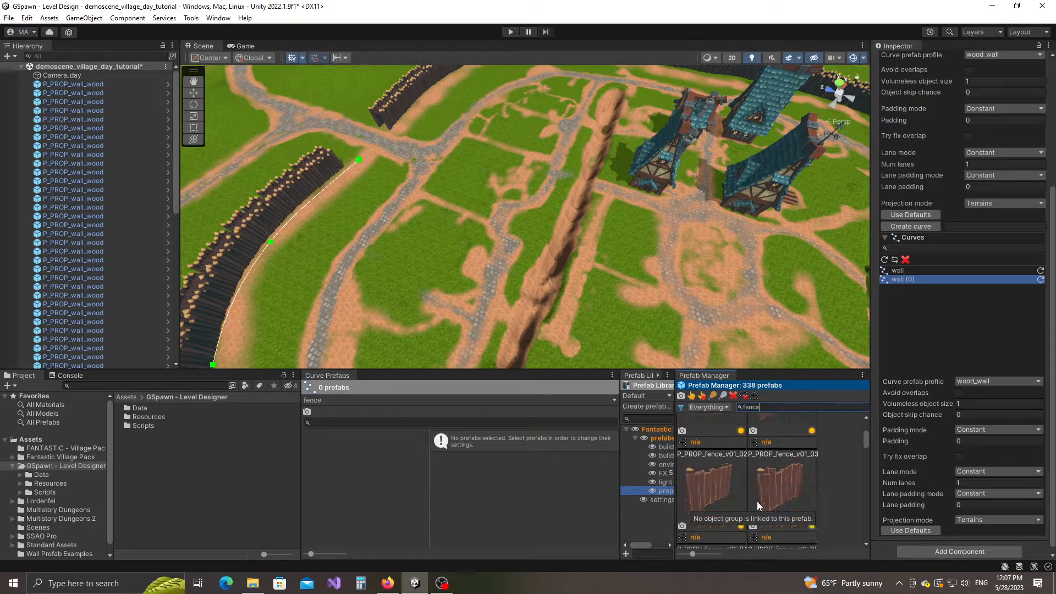
{"action": "left_click_drag", "start_coordinate": [730, 490], "coordinate": [363, 467]}
{"action": "scroll", "coordinate": [775, 489], "scroll_direction": "down", "scroll_amount": 2}
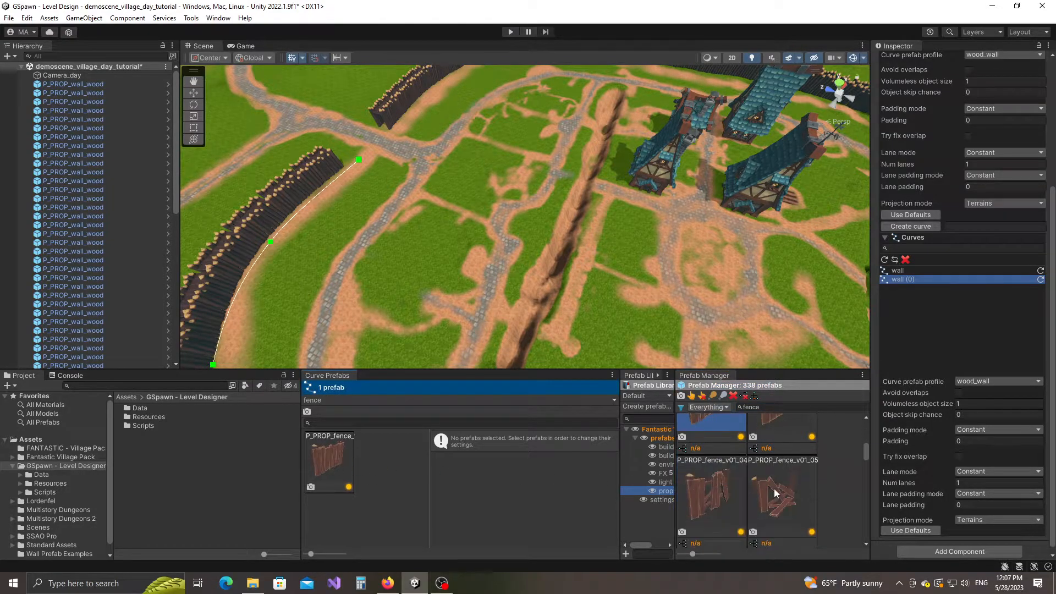
{"action": "left_click", "coordinate": [723, 494]}
{"action": "left_click", "coordinate": [781, 495], "text": "ctrl"}
{"action": "left_click_drag", "start_coordinate": [782, 495], "coordinate": [388, 494]}
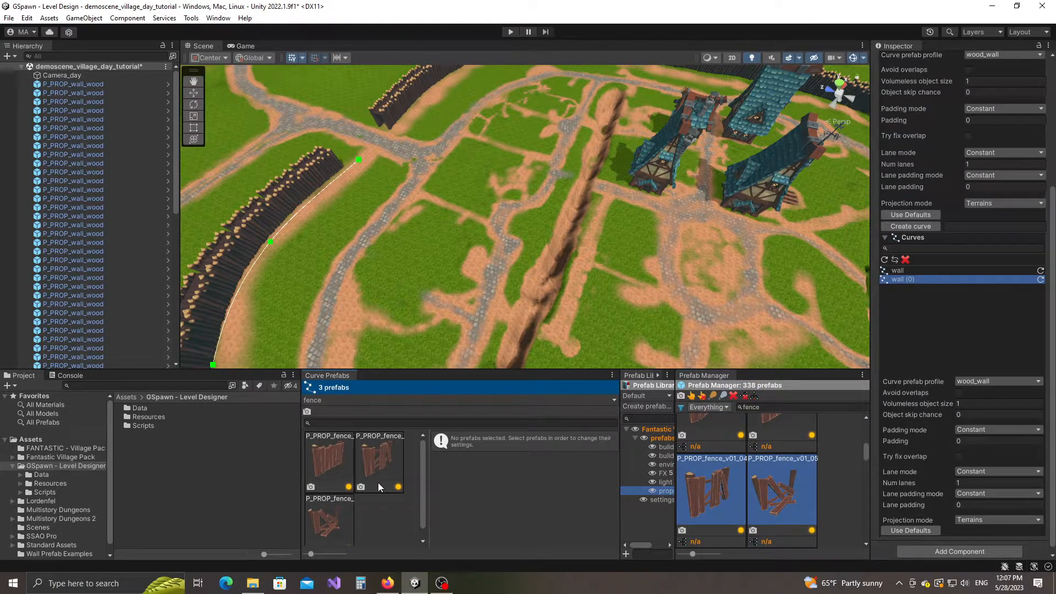
Widen the curve prefab list so all three fence prefabs fit in one row, and select P_PROP_fence_v01_05
{"action": "middle_click_drag", "start_coordinate": [549, 216], "coordinate": [559, 230]}
{"action": "scroll", "coordinate": [559, 230], "scroll_direction": "up", "scroll_amount": 1}
{"action": "left_click_drag", "start_coordinate": [430, 461], "coordinate": [465, 460]}
{"action": "left_click", "coordinate": [350, 459]}
{"action": "left_click", "coordinate": [434, 458]}
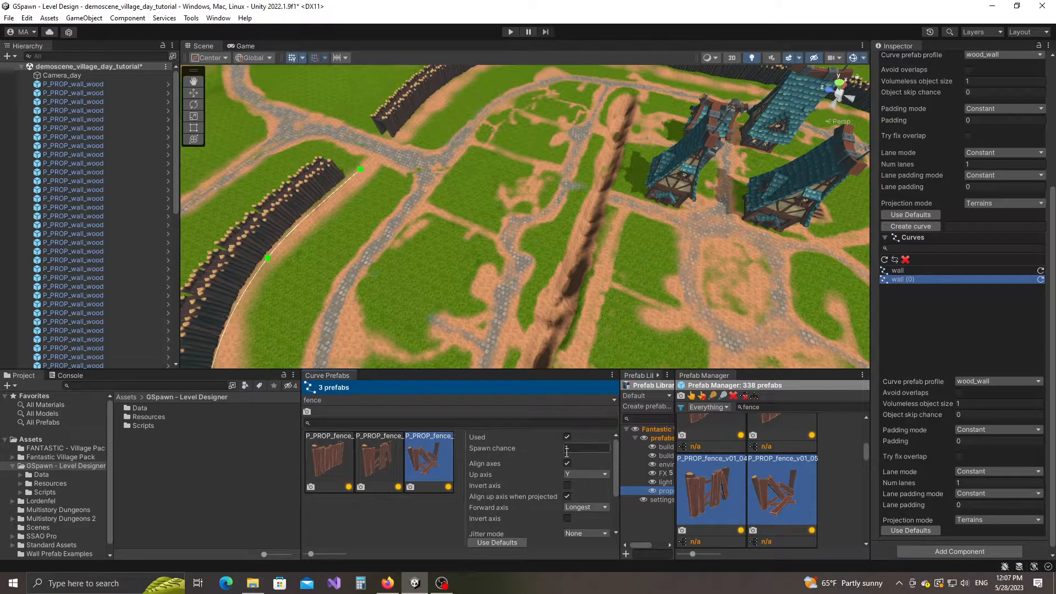
{"action": "right_click_drag", "start_coordinate": [616, 272], "coordinate": [575, 251]}
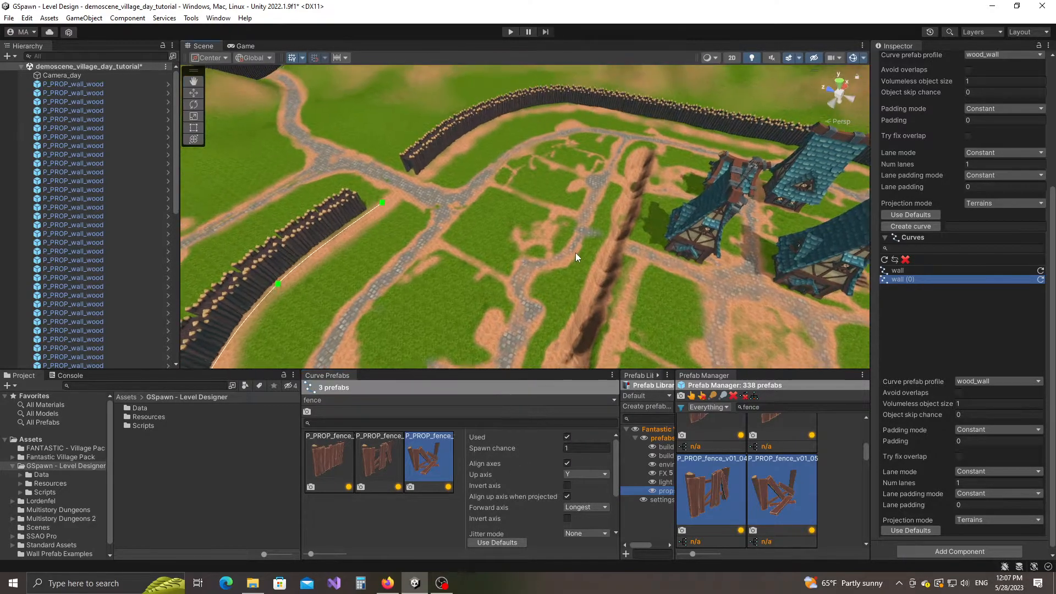
{"action": "scroll", "coordinate": [594, 312], "scroll_direction": "up", "scroll_amount": 4}
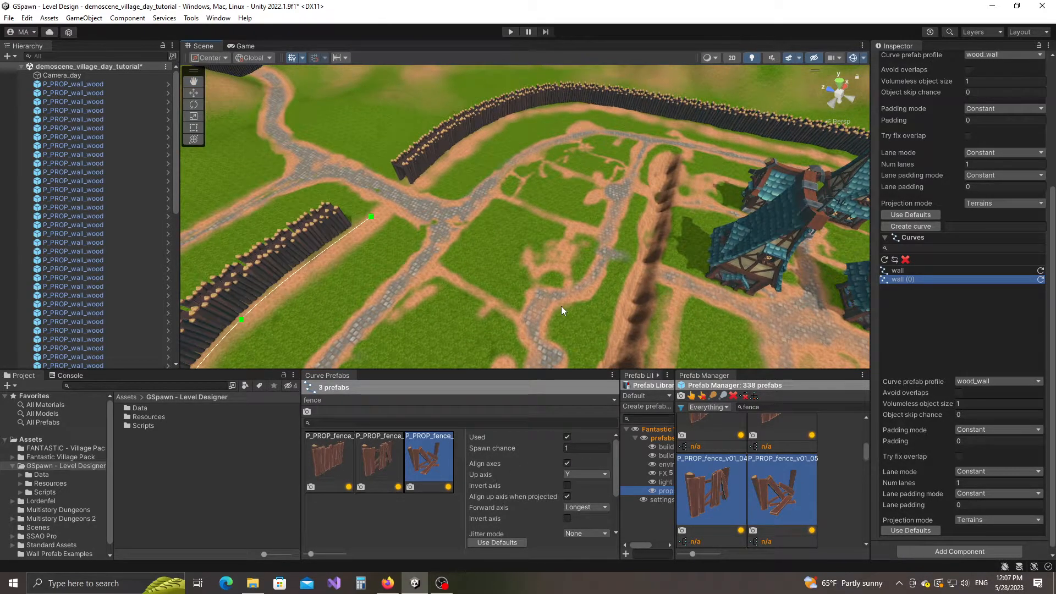
Set the spawn chance of P_PROP_fence_v01_04 to 0.2 and of the broken P_PROP_fence_v01_05 to 0.03
{"action": "left_click", "coordinate": [326, 455]}
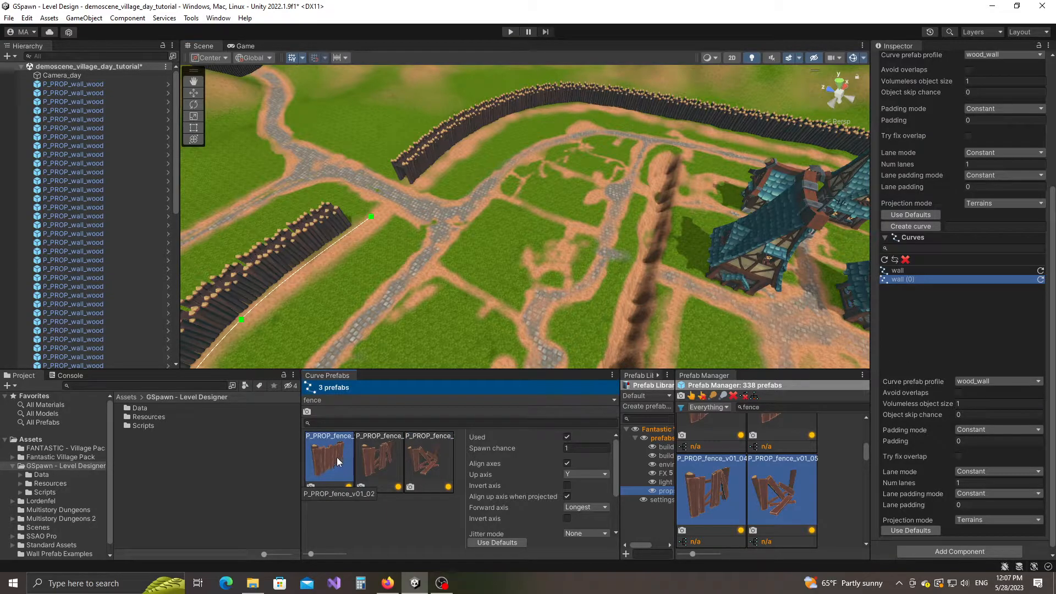
{"action": "left_click", "coordinate": [438, 456]}
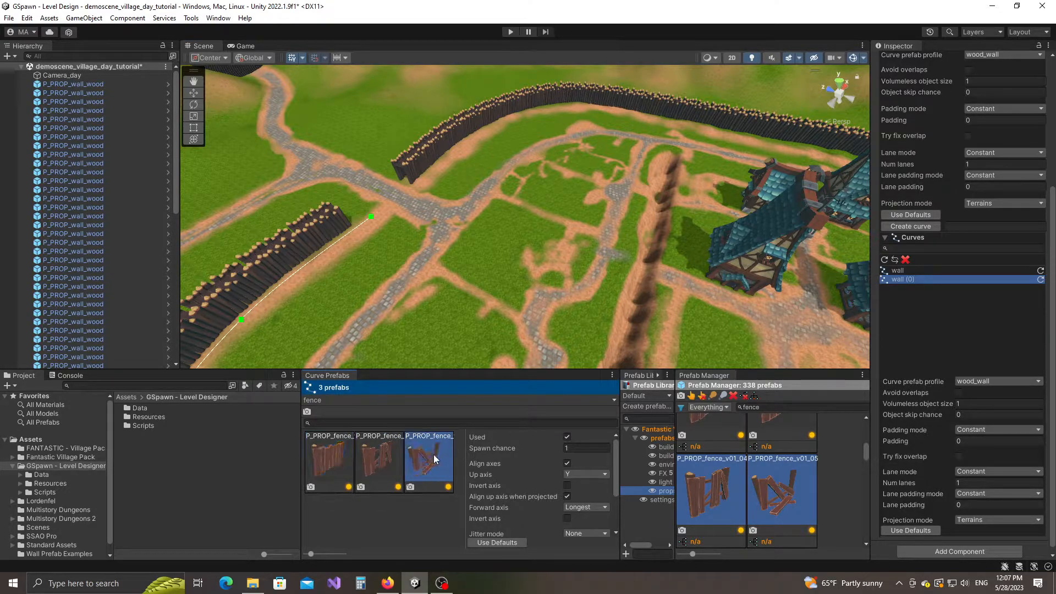
{"action": "left_click", "coordinate": [387, 459]}
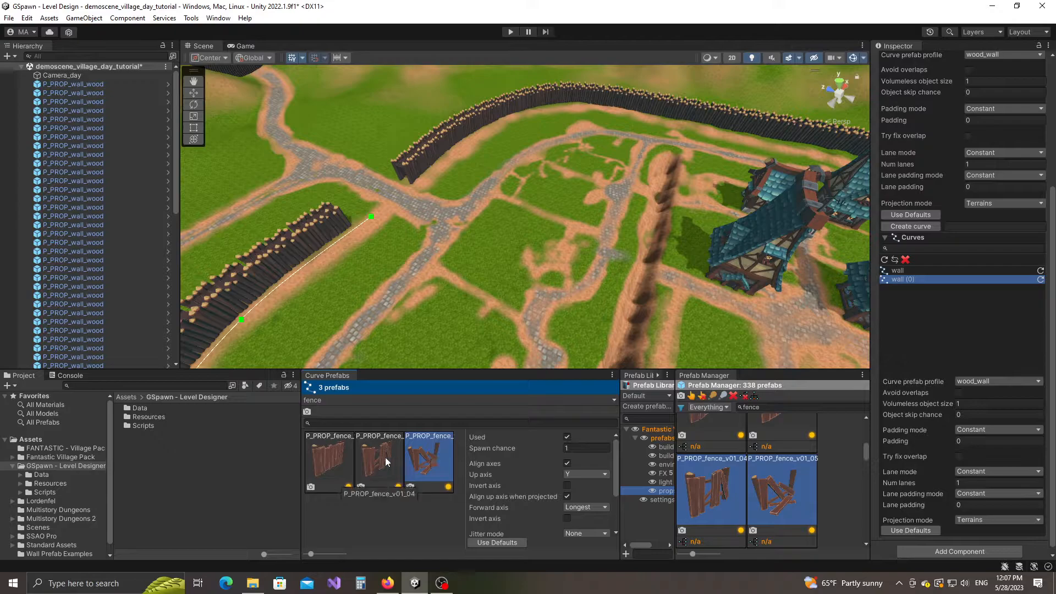
{"action": "left_click", "coordinate": [580, 449]}
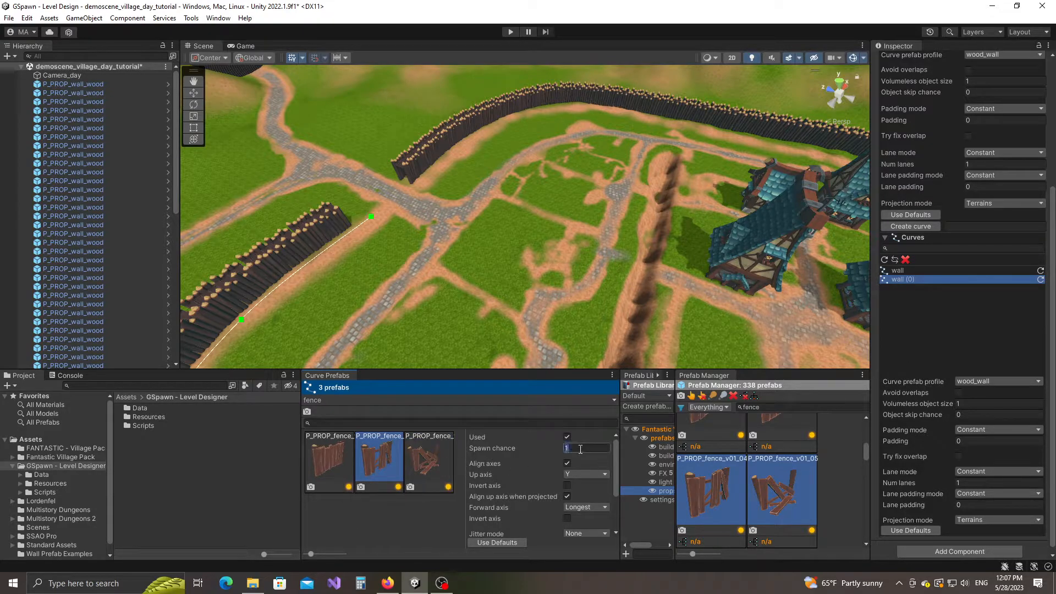
{"action": "type", "text": "0.2"}
{"action": "left_click", "coordinate": [426, 467]}
{"action": "left_click", "coordinate": [578, 449]}
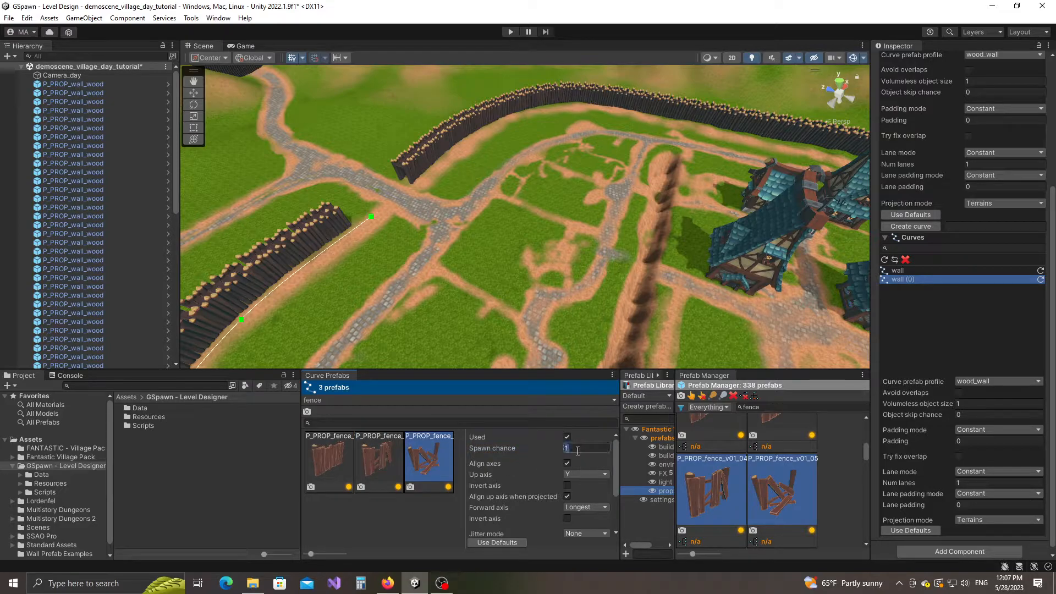
{"action": "type", "text": "0."}
{"action": "type", "text": "01"}
Create a new curve creation settings profile named fences
{"action": "right_click_drag", "start_coordinate": [550, 249], "coordinate": [520, 274]}
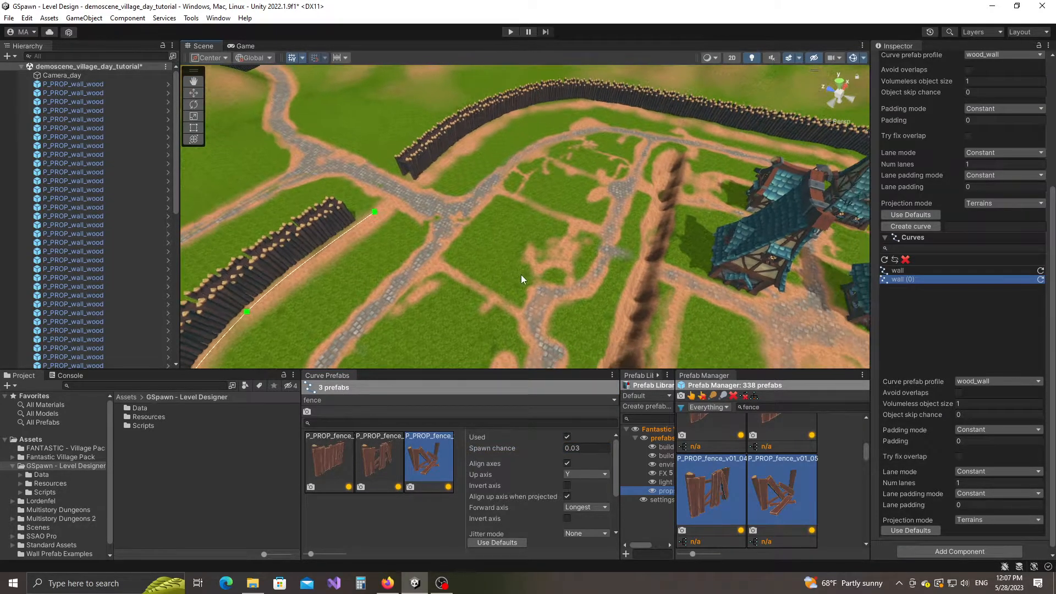
{"action": "scroll", "coordinate": [963, 199], "scroll_direction": "up", "scroll_amount": 5}
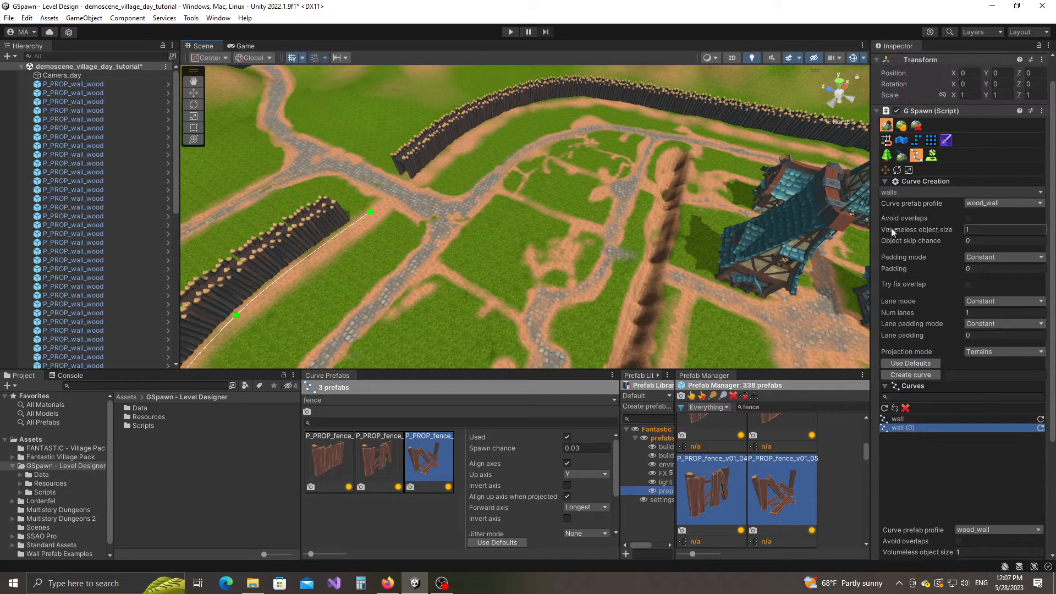
{"action": "left_click", "coordinate": [896, 194]}
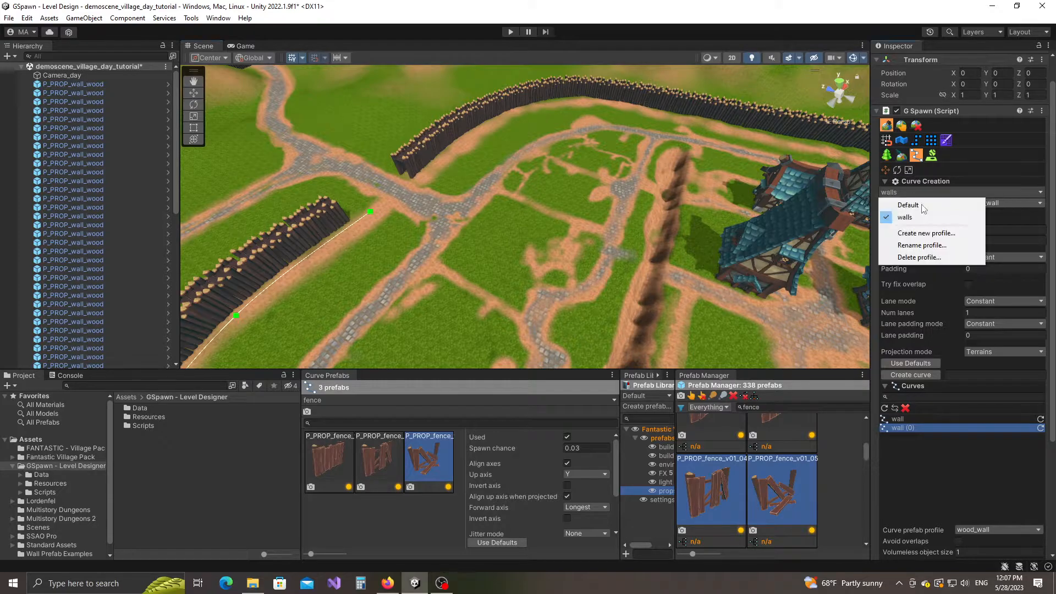
{"action": "left_click", "coordinate": [921, 233]}
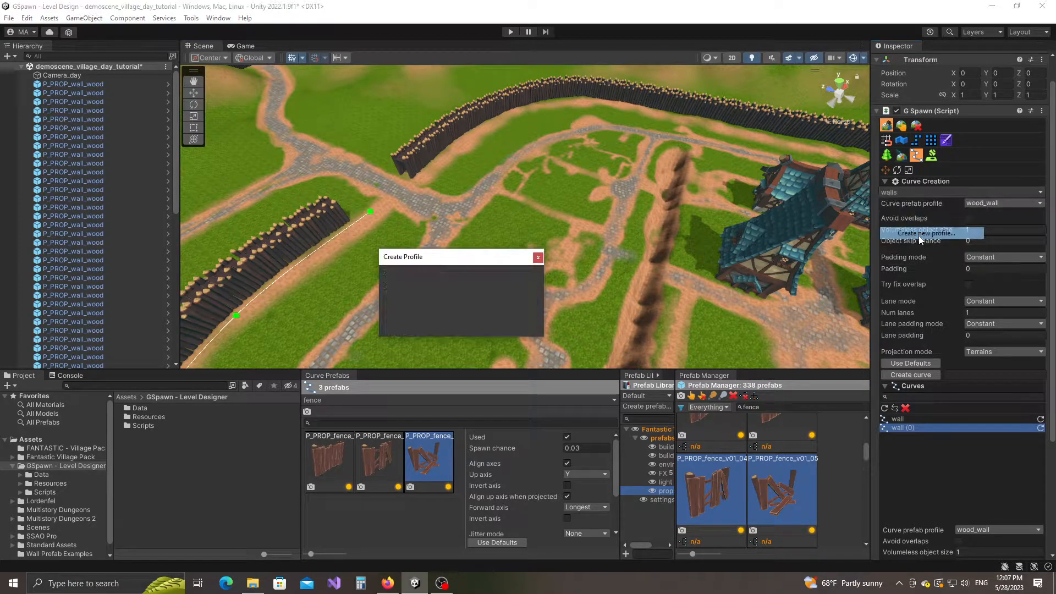
{"action": "type", "text": "fences"}
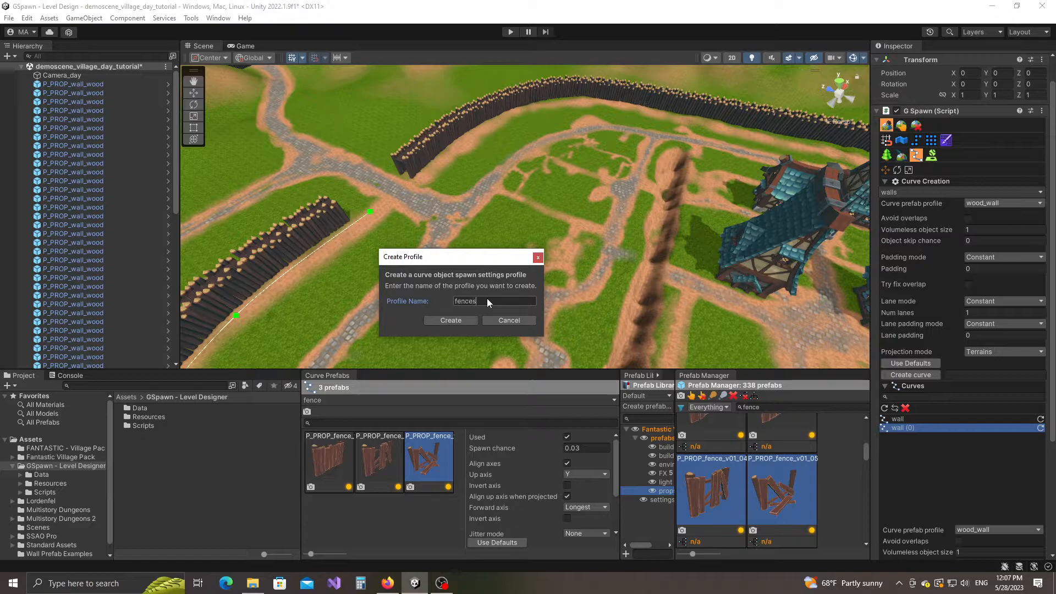
{"action": "left_click", "coordinate": [465, 319]}
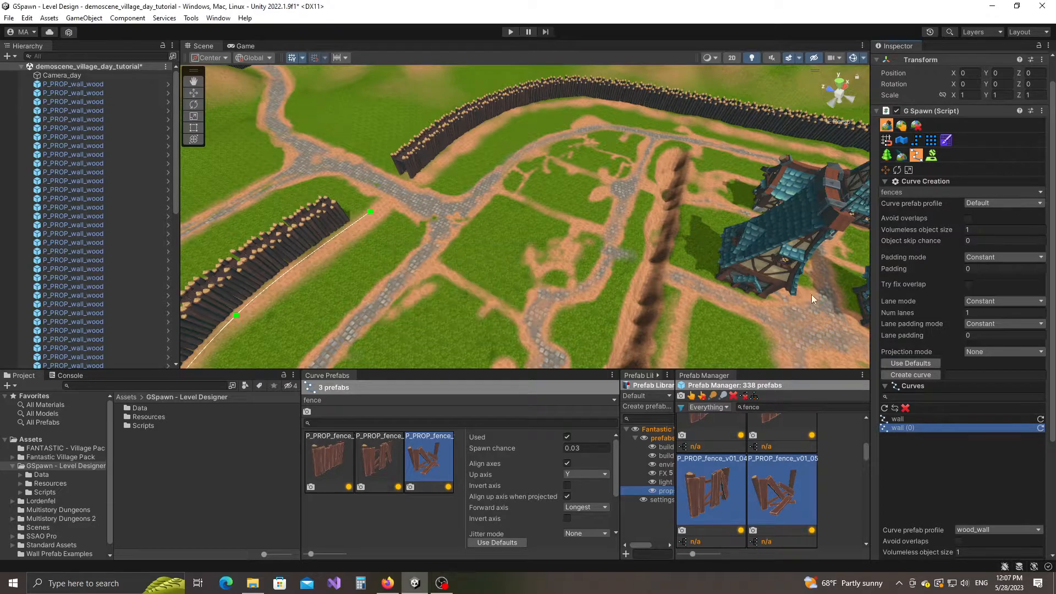
Assign the fence curve prefab profile to the fences settings and set their projection mode to Terrains
{"action": "left_click", "coordinate": [981, 204]}
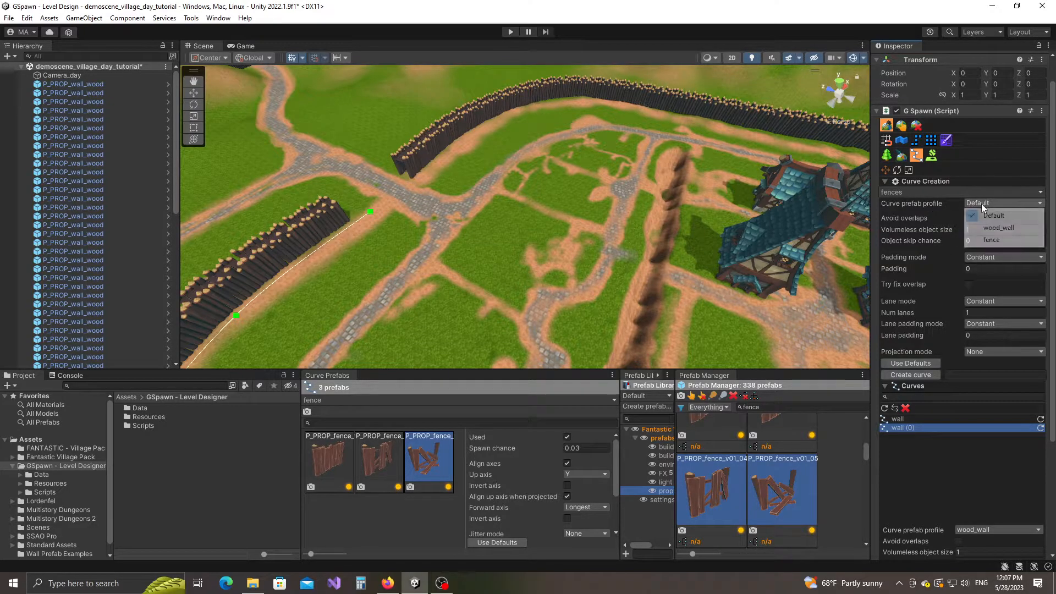
{"action": "left_click", "coordinate": [990, 242]}
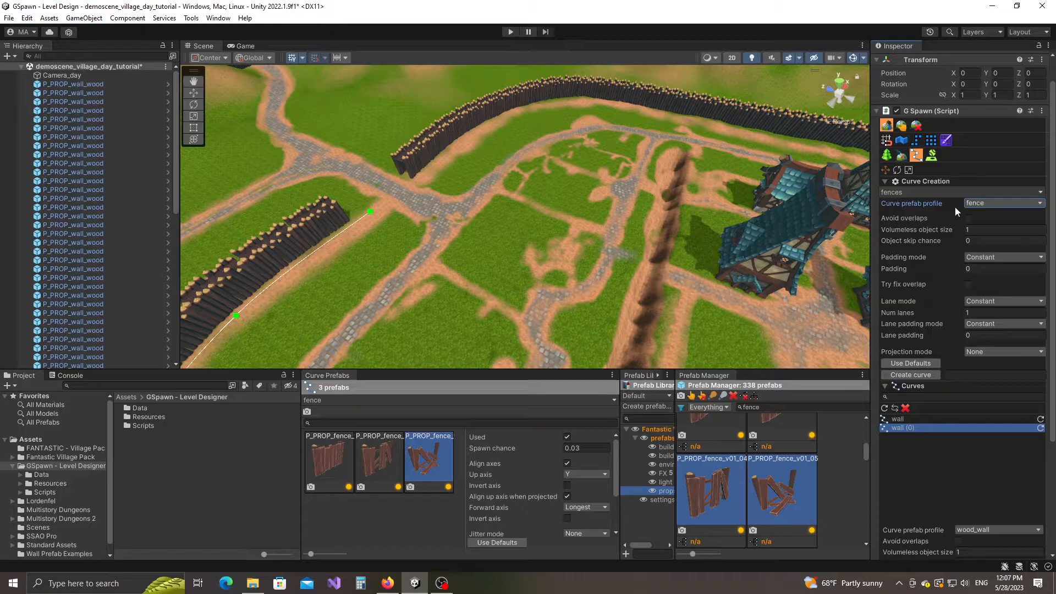
{"action": "left_click", "coordinate": [978, 354]}
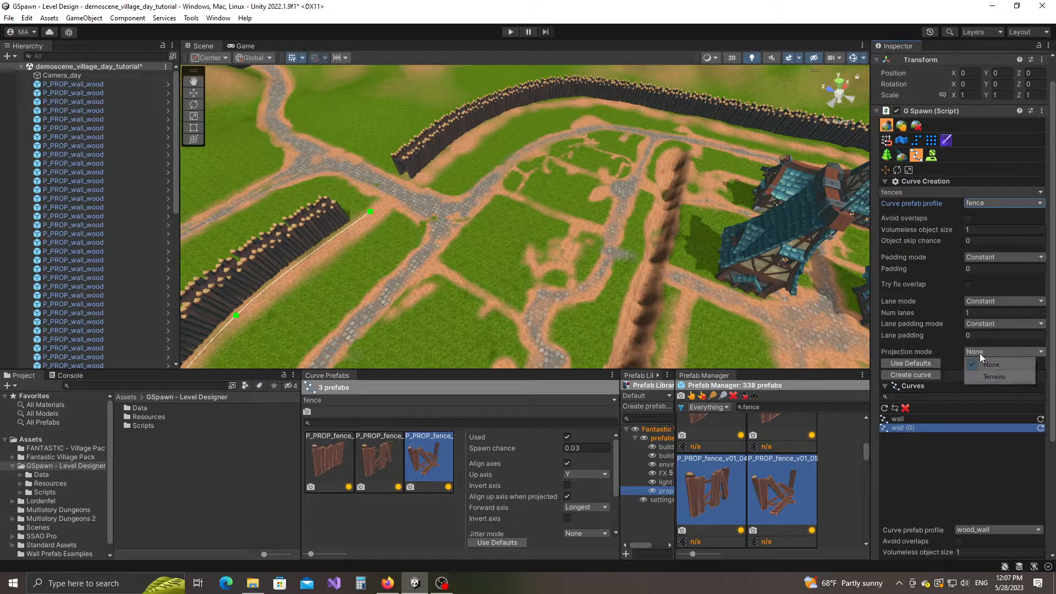
{"action": "left_click", "coordinate": [988, 380]}
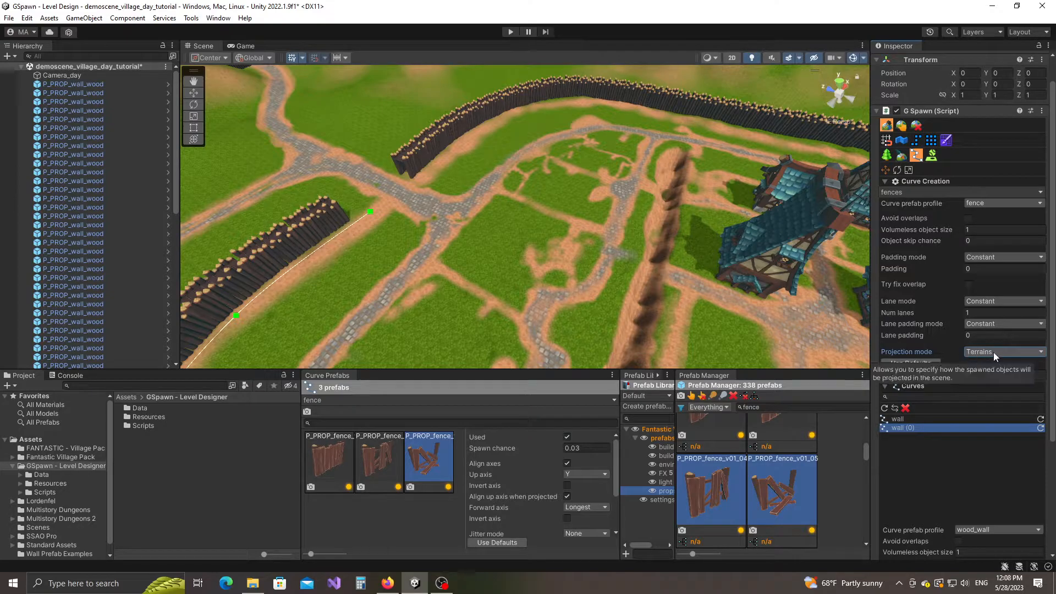
Create a curve named fence and place its control points along the outer edge of the curved cobblestone road inside the wooden wall
{"action": "left_click", "coordinate": [965, 379]}
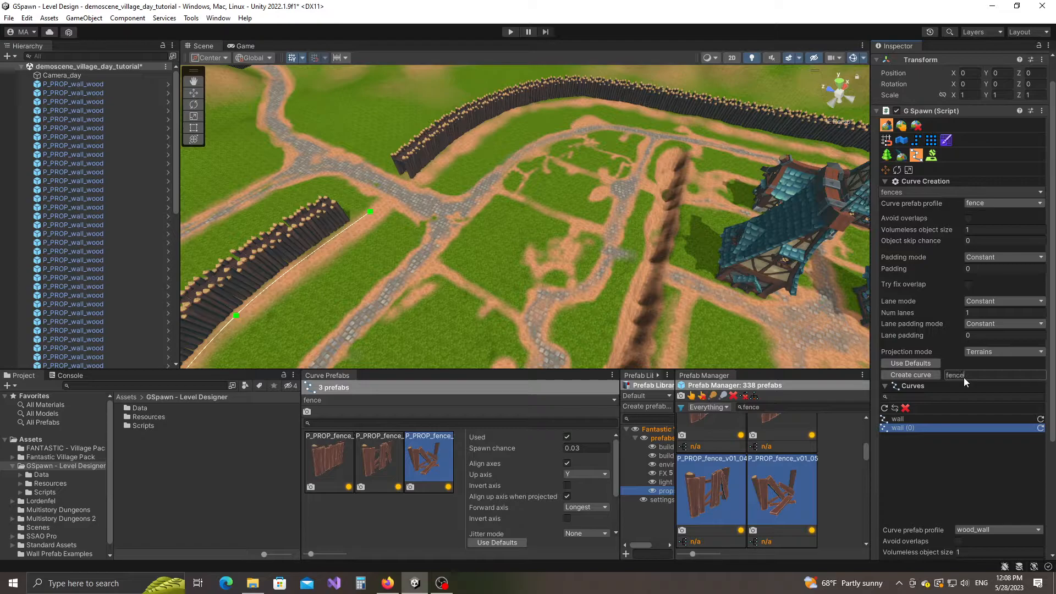
{"action": "left_click", "coordinate": [900, 376]}
{"action": "scroll", "coordinate": [567, 223], "scroll_direction": "up", "scroll_amount": 2}
{"action": "mouse_move", "coordinate": [504, 245]}
{"action": "right_mouse_down"}
{"action": "mouse_move", "coordinate": [462, 234]}
{"action": "mouse_move", "coordinate": [501, 242]}
{"action": "mouse_move", "coordinate": [439, 272]}
{"action": "right_mouse_up"}
{"action": "key", "text": "w"}
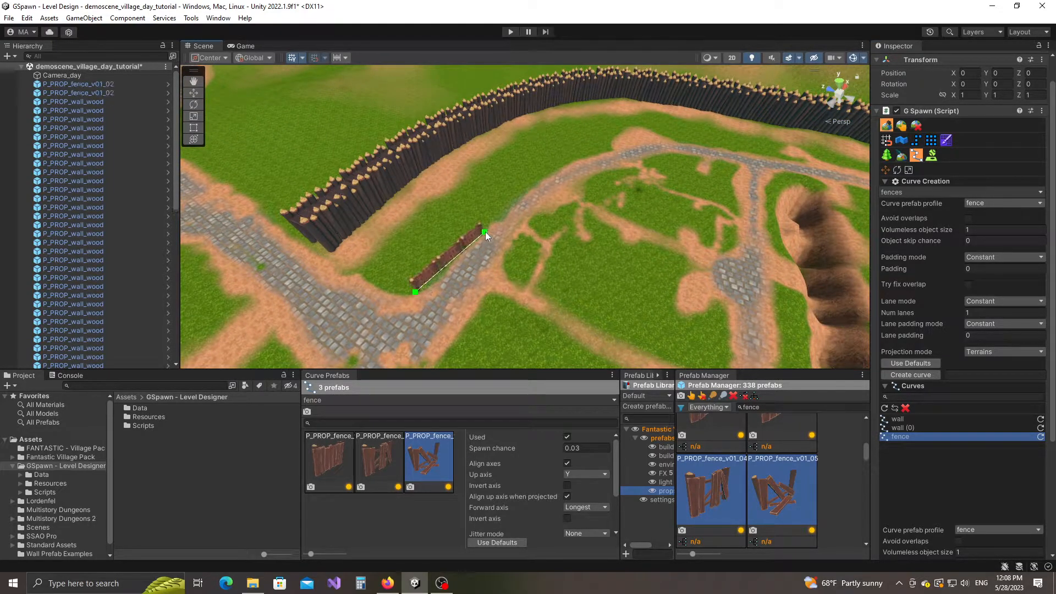
{"action": "left_click", "coordinate": [497, 220]}
{"action": "left_click", "coordinate": [562, 170]}
{"action": "left_click", "coordinate": [626, 153]}
{"action": "left_click", "coordinate": [699, 144]}
{"action": "right_click_drag", "start_coordinate": [701, 144], "coordinate": [743, 139]}
{"action": "left_click", "coordinate": [744, 138]}
{"action": "left_click", "coordinate": [824, 147]}
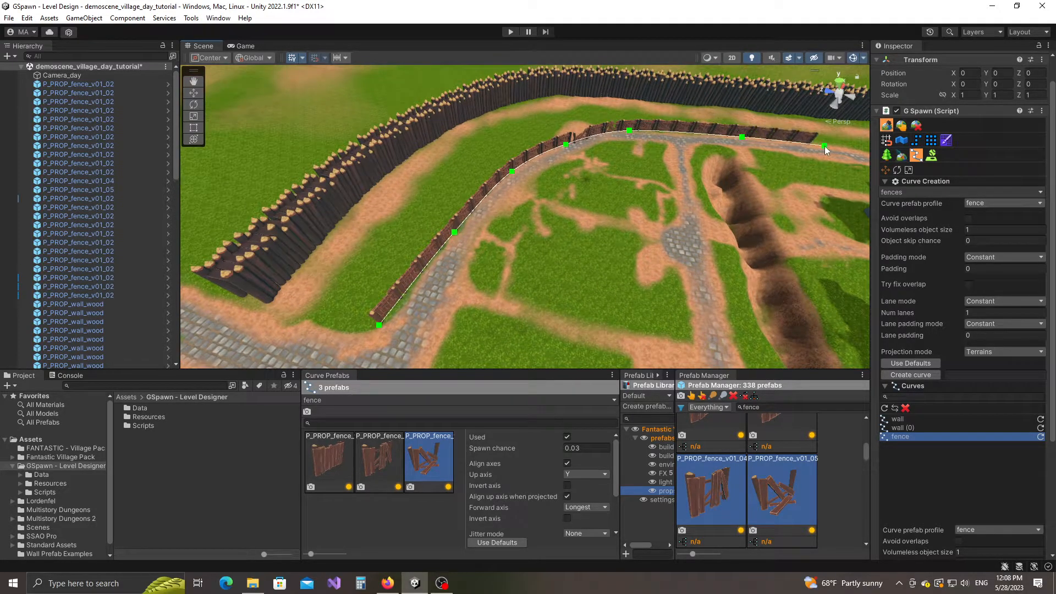
Set the spawn chance of P_PROP_fence_v01_04 to 0.3 in the fence profile
{"action": "right_click_drag", "start_coordinate": [734, 209], "coordinate": [631, 227]}
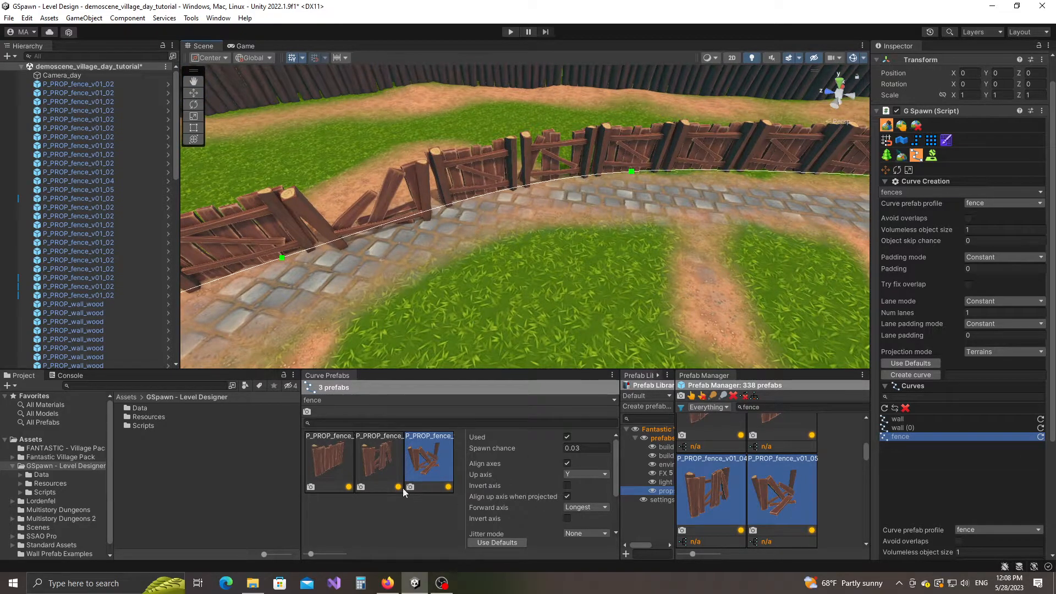
{"action": "left_click", "coordinate": [388, 460]}
{"action": "left_click", "coordinate": [584, 448]}
{"action": "type", "text": "0.2"}
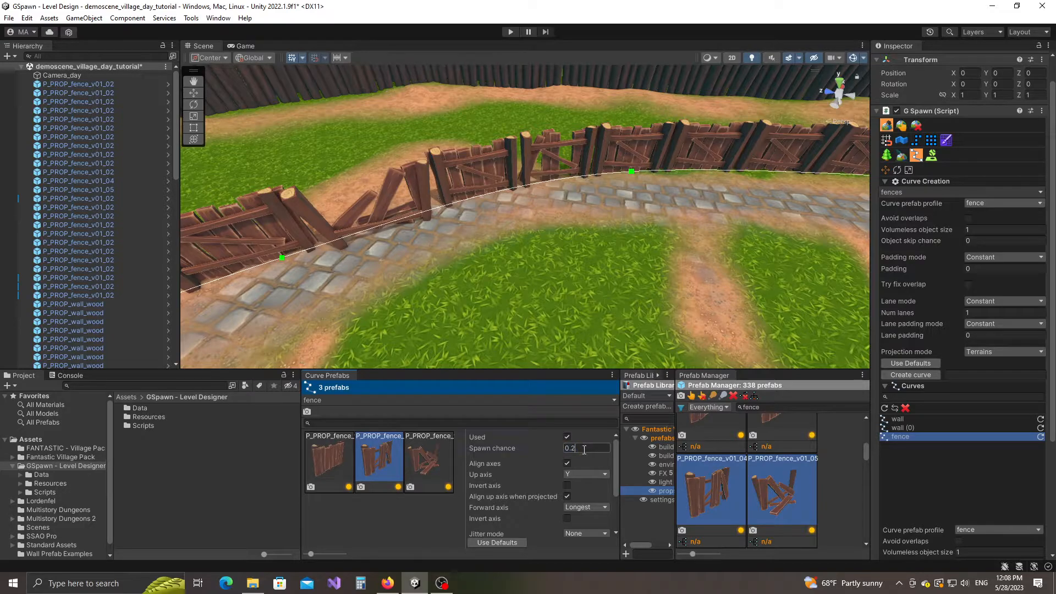
{"action": "key", "text": "BackSpace"}
{"action": "type", "text": "3"}
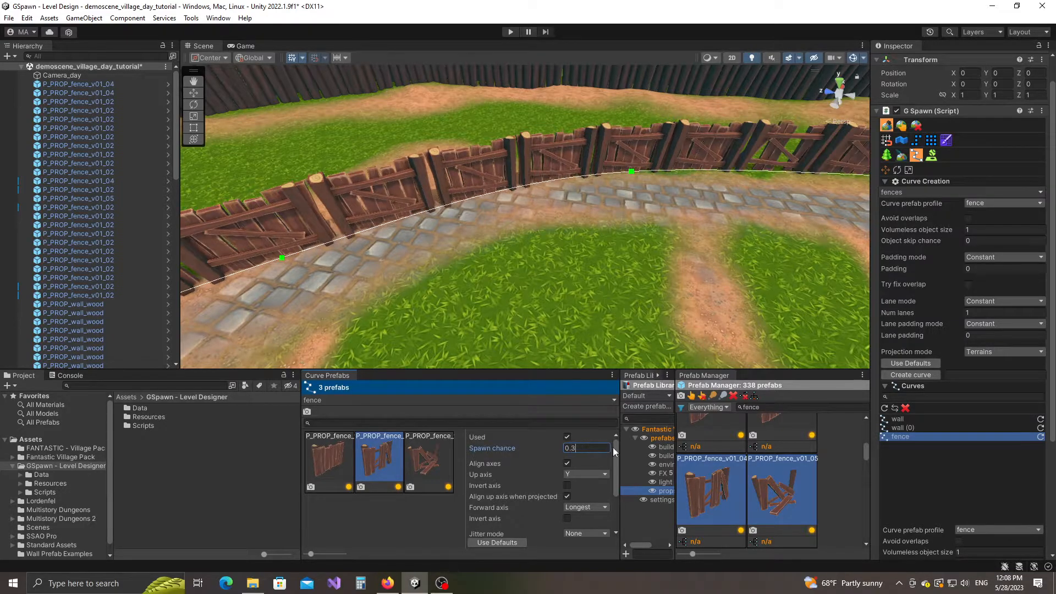
Examine the spawned fence along the curved road back to its starting end near the road junction
{"action": "scroll", "coordinate": [600, 296], "scroll_direction": "down", "scroll_amount": 3}
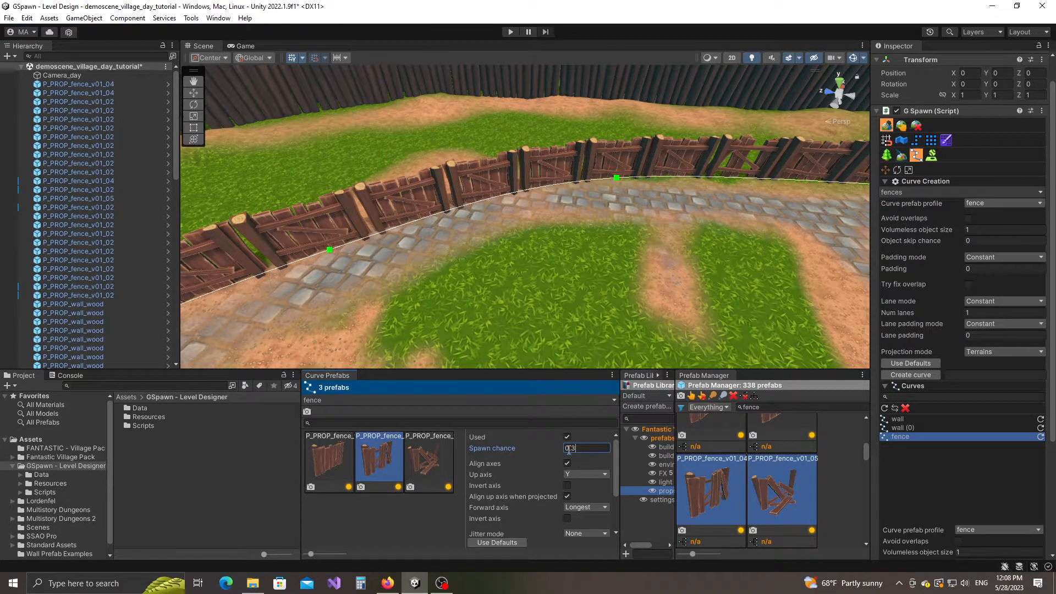
{"action": "right_click_drag", "start_coordinate": [556, 248], "coordinate": [403, 283]}
{"action": "scroll", "coordinate": [404, 284], "scroll_direction": "down", "scroll_amount": 2}
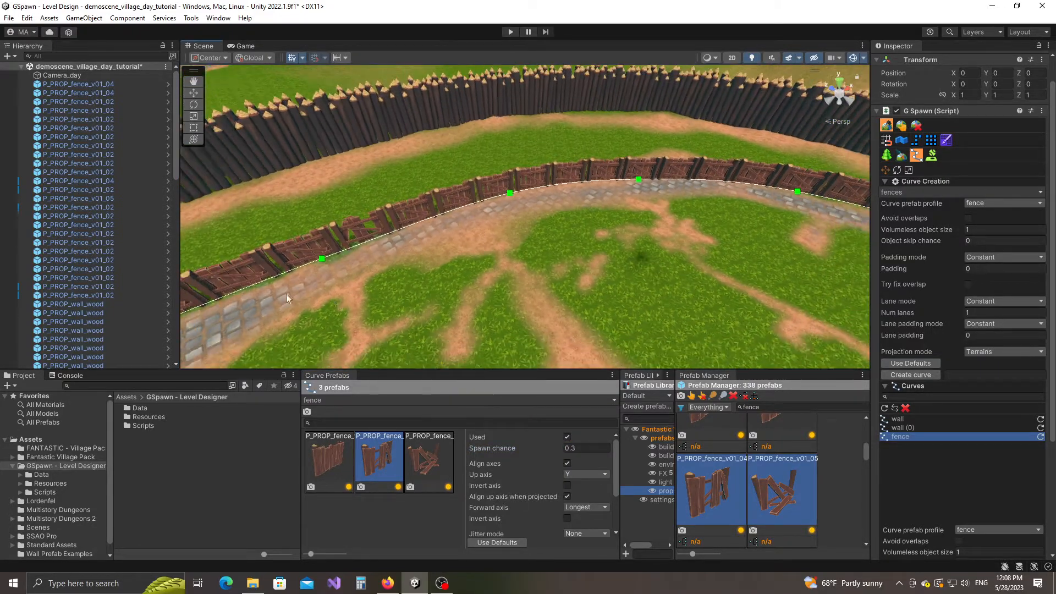
{"action": "right_click_drag", "start_coordinate": [576, 259], "coordinate": [407, 299]}
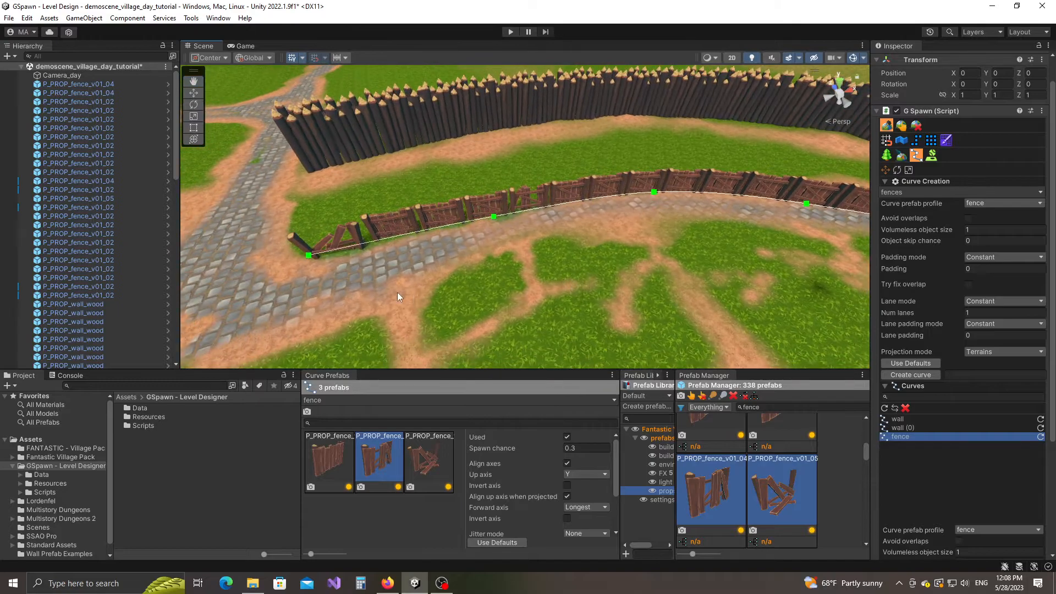
{"action": "right_click_drag", "start_coordinate": [372, 244], "coordinate": [358, 300]}
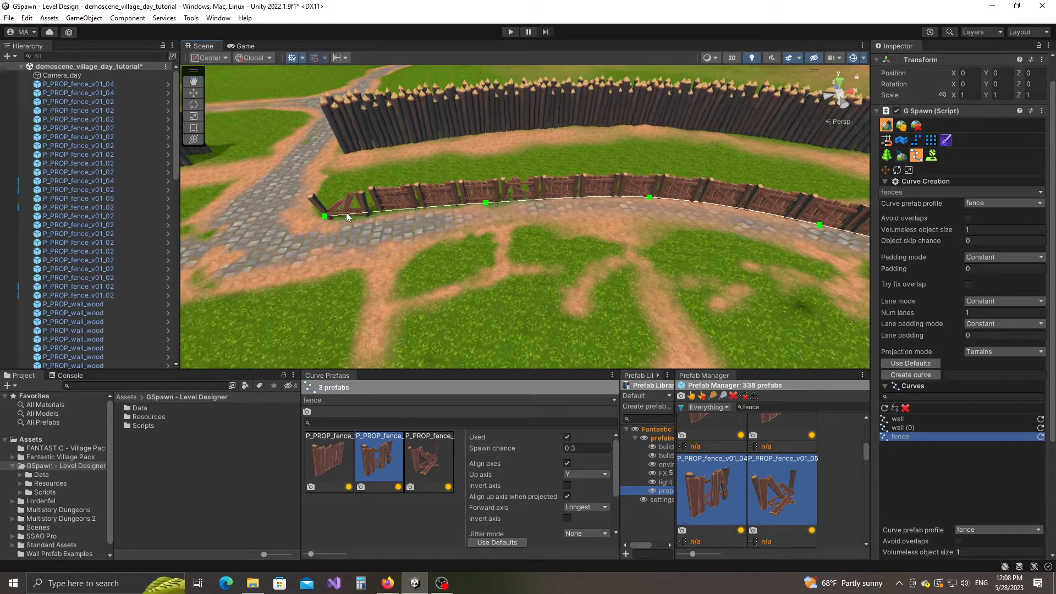
Set the spawn chance of the broken fence prefab P_PROP_fence_v01_05 to 0.08 in the fence profile
{"action": "right_click_drag", "start_coordinate": [450, 228], "coordinate": [602, 230]}
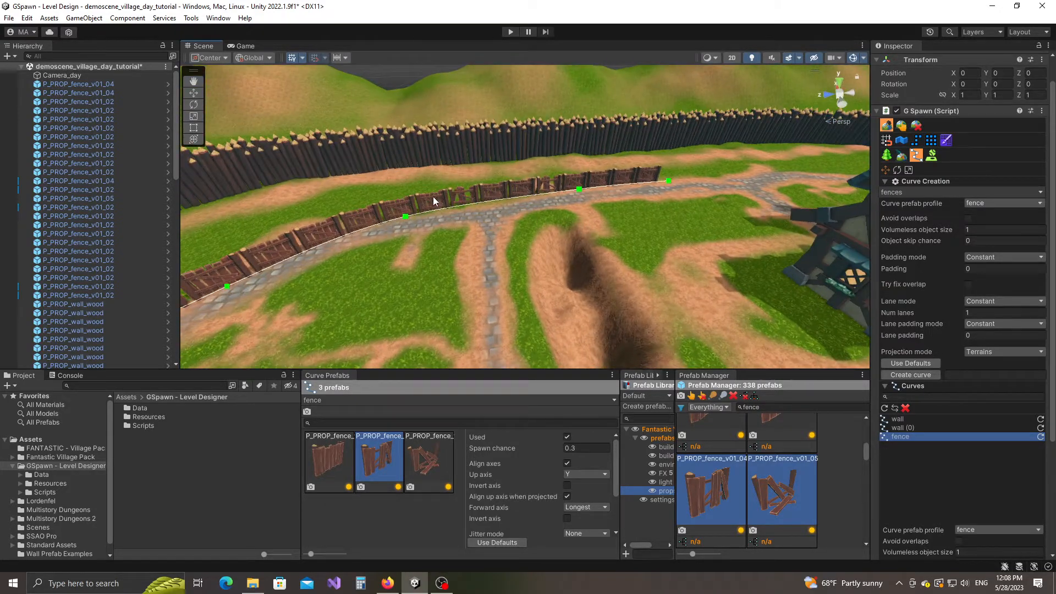
{"action": "left_click", "coordinate": [427, 471]}
{"action": "left_click", "coordinate": [586, 449]}
{"action": "type", "text": "0.08"}
{"action": "right_click_drag", "start_coordinate": [510, 258], "coordinate": [672, 263]}
{"action": "right_click_drag", "start_coordinate": [575, 272], "coordinate": [658, 250]}
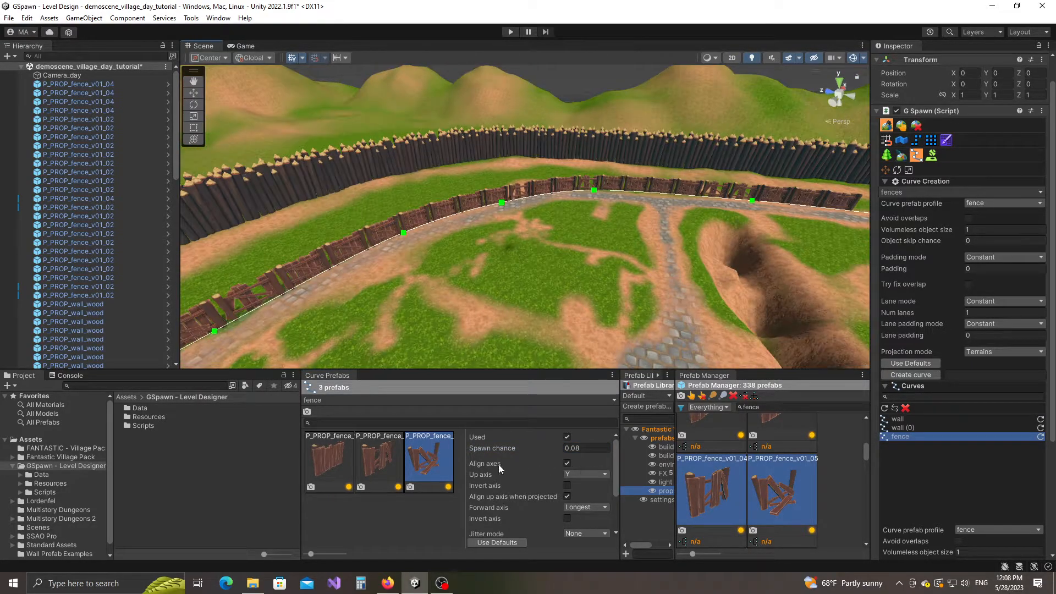
Raise the spawn chance of P_PROP_fence_v01_05 to 0.1
{"action": "left_click", "coordinate": [591, 449]}
{"action": "key", "text": "BackSpace"}
{"action": "key", "text": "BackSpace"}
{"action": "type", "text": "1"}
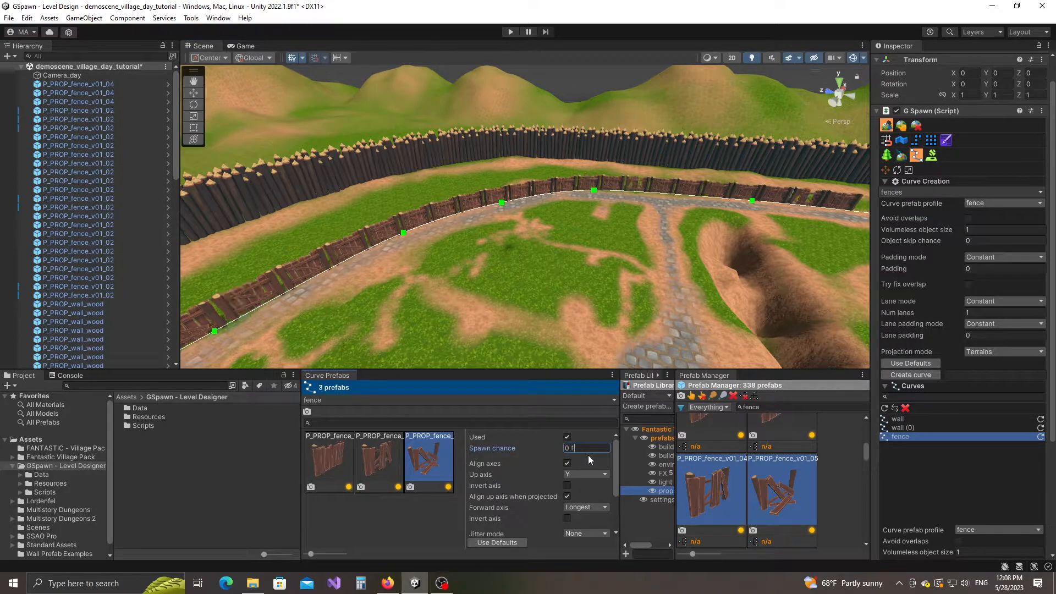
{"action": "right_click_drag", "start_coordinate": [578, 308], "coordinate": [501, 283]}
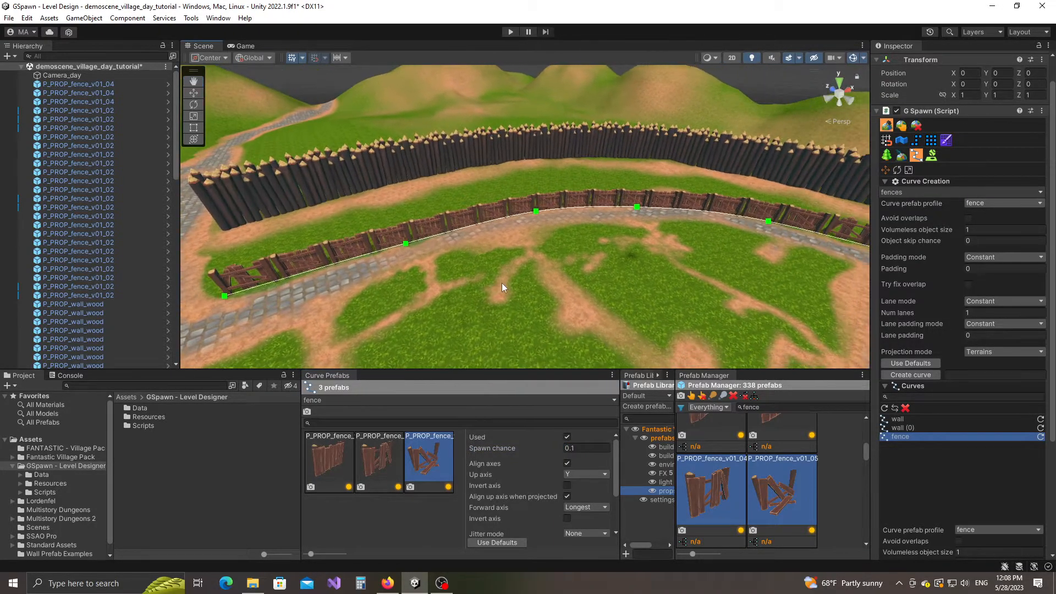
Increase the spawn chance of P_PROP_fence_v01_05 to 0.2
{"action": "left_click", "coordinate": [583, 448]}
{"action": "key", "text": "BackSpace"}
{"action": "type", "text": "2"}
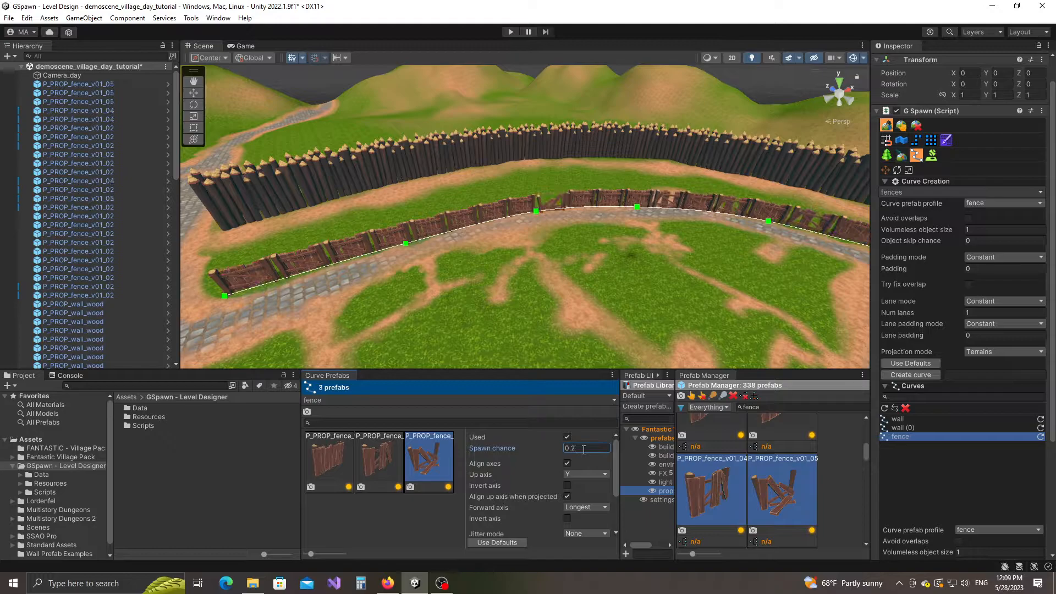
Reposition three of the fence curve's middle control points along the road edge, shifting them toward the fence's starting end
{"action": "right_click_drag", "start_coordinate": [461, 246], "coordinate": [594, 249]}
{"action": "left_click", "coordinate": [462, 197]}
{"action": "mouse_move", "coordinate": [461, 200]}
{"action": "left_mouse_down"}
{"action": "mouse_move", "coordinate": [452, 198]}
{"action": "mouse_move", "coordinate": [457, 204]}
{"action": "left_mouse_up"}
{"action": "left_click", "coordinate": [550, 176]}
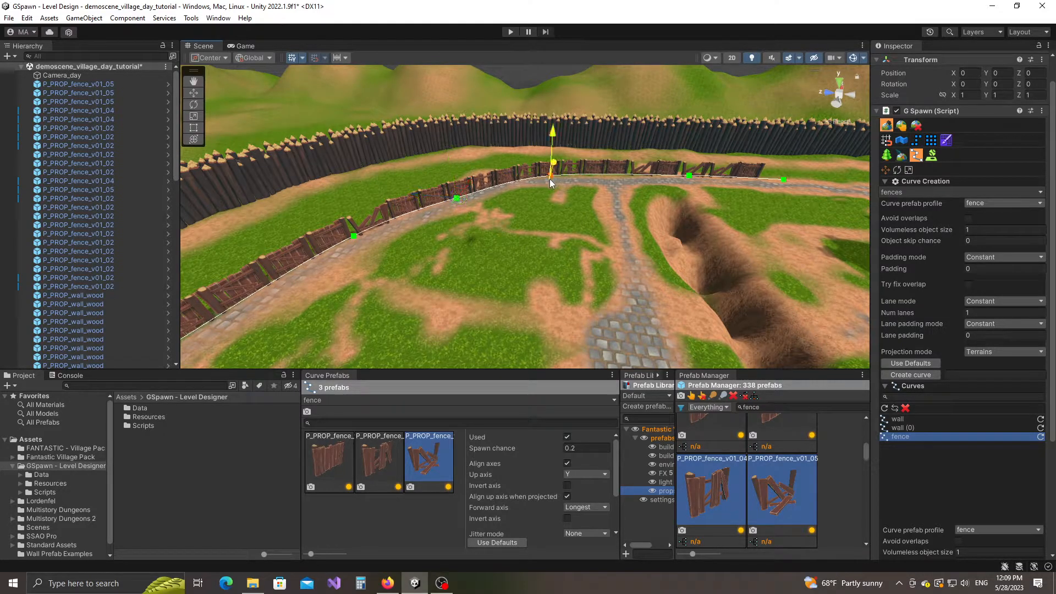
{"action": "left_click_drag", "start_coordinate": [553, 179], "coordinate": [530, 182]}
{"action": "left_click", "coordinate": [689, 175]}
{"action": "left_click_drag", "start_coordinate": [689, 177], "coordinate": [628, 180]}
Enlarge the curve prefab settings area and enable randomized forward-axis rotation for P_PROP_fence_v01_05
{"action": "right_click_drag", "start_coordinate": [625, 210], "coordinate": [544, 262]}
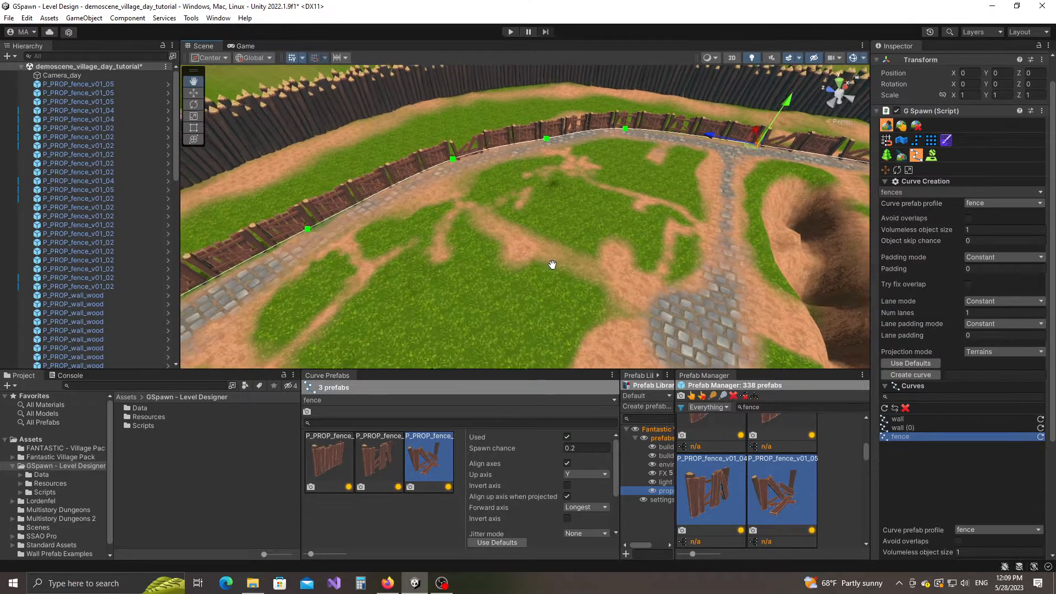
{"action": "middle_click_drag", "start_coordinate": [545, 262], "coordinate": [678, 279]}
{"action": "middle_click_drag", "start_coordinate": [470, 261], "coordinate": [592, 248]}
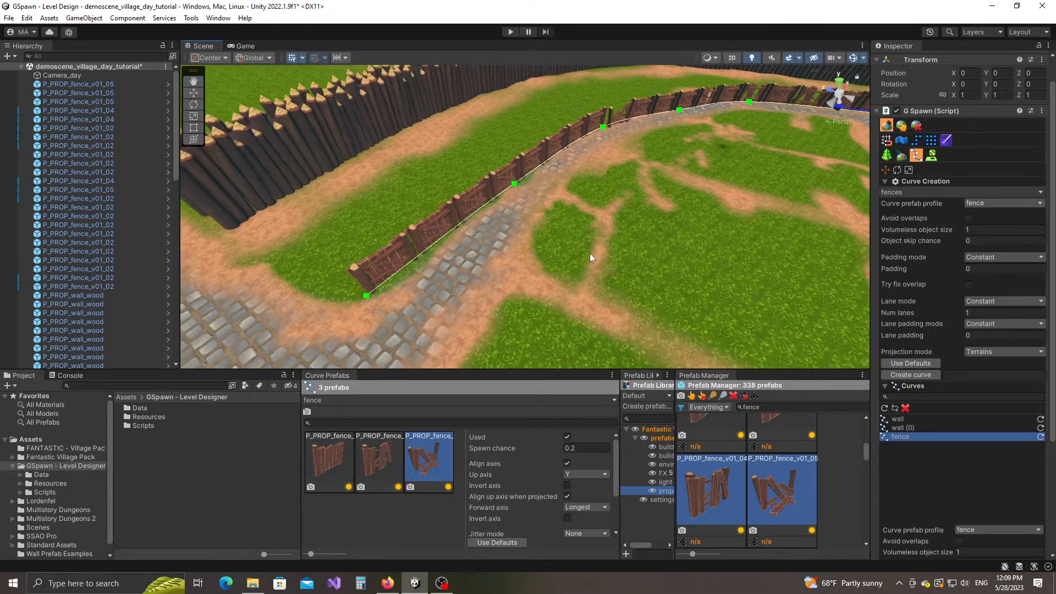
{"action": "scroll", "coordinate": [558, 328], "scroll_direction": "up", "scroll_amount": 5}
{"action": "scroll", "coordinate": [558, 328], "scroll_direction": "down", "scroll_amount": 5}
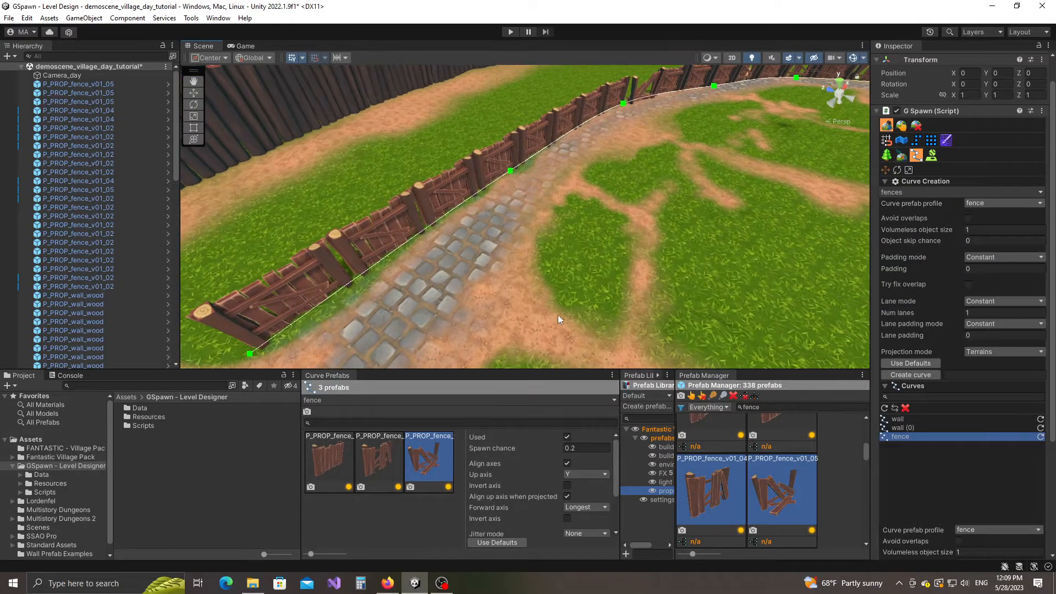
{"action": "right_click_drag", "start_coordinate": [563, 315], "coordinate": [560, 280]}
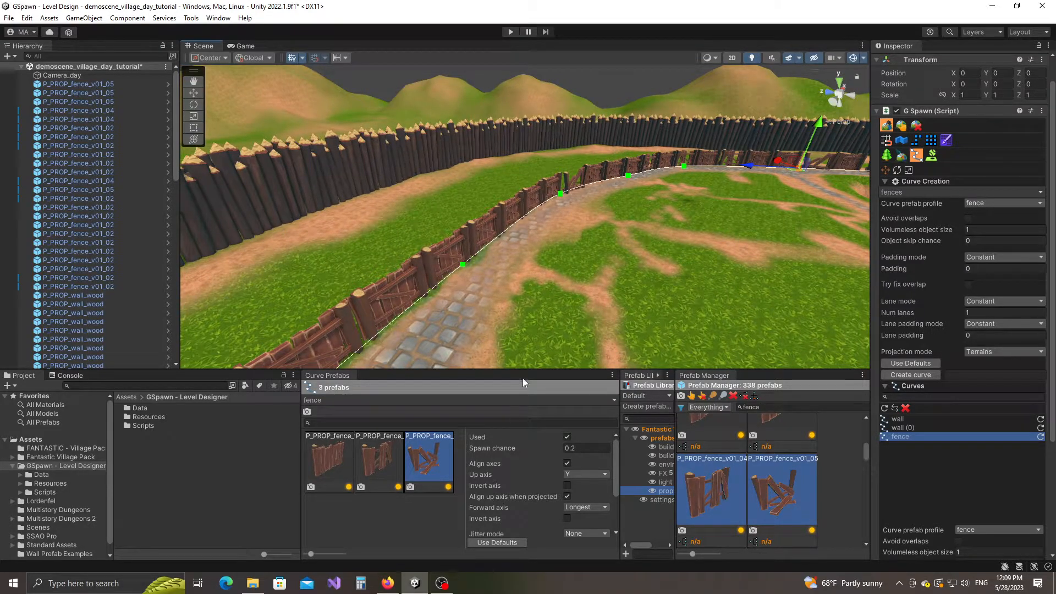
{"action": "left_click_drag", "start_coordinate": [520, 371], "coordinate": [519, 348]}
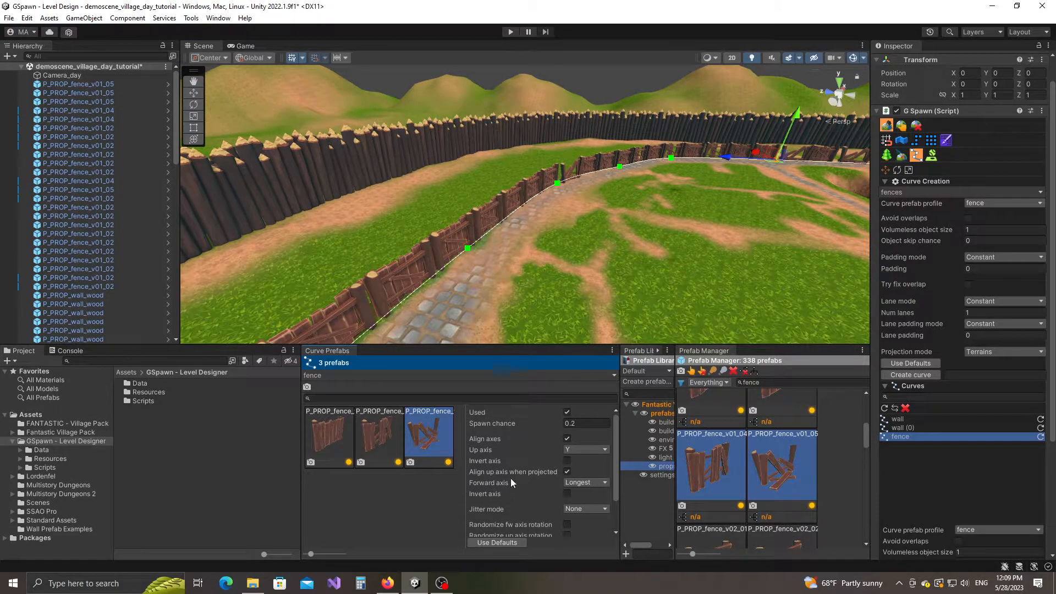
{"action": "scroll", "coordinate": [511, 477], "scroll_direction": "down", "scroll_amount": 3}
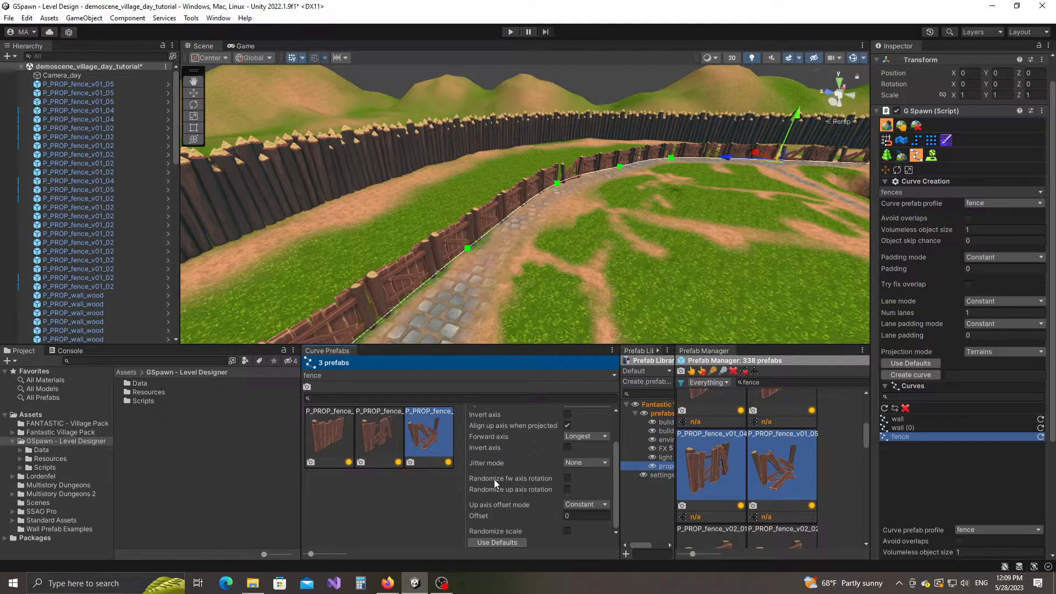
{"action": "left_click", "coordinate": [567, 479]}
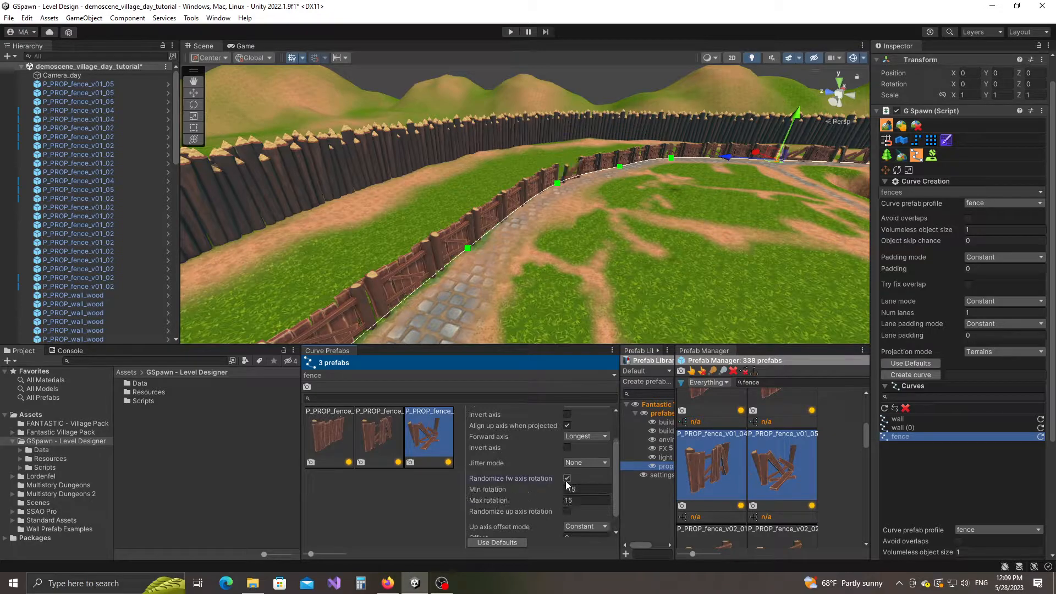
{"action": "left_click", "coordinate": [568, 479]}
{"action": "middle_click_drag", "start_coordinate": [571, 241], "coordinate": [608, 201]}
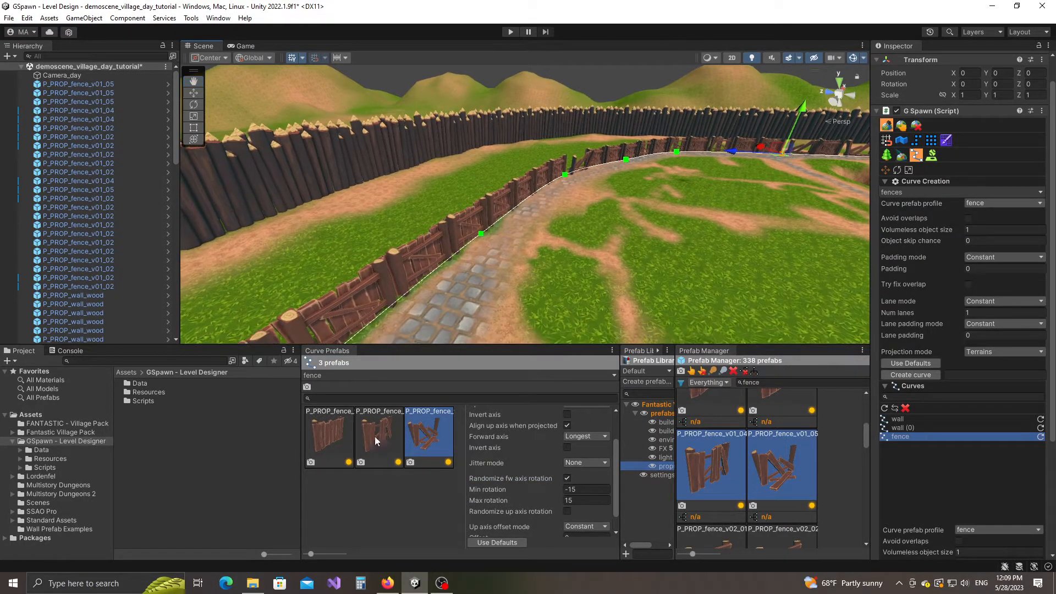
Enable randomized forward-axis rotation for all three fence prefabs together
{"action": "left_click", "coordinate": [333, 433]}
{"action": "left_click", "coordinate": [407, 438], "text": "shift"}
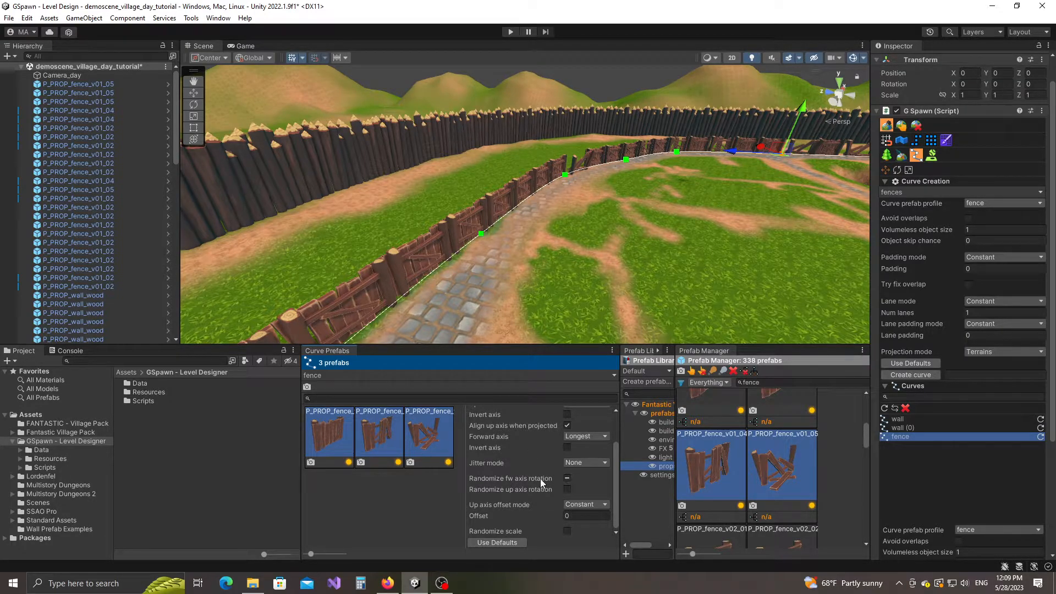
{"action": "left_click", "coordinate": [568, 478]}
{"action": "mouse_move", "coordinate": [608, 212]}
{"action": "right_mouse_down"}
{"action": "mouse_move", "coordinate": [523, 259]}
{"action": "mouse_move", "coordinate": [619, 234]}
{"action": "mouse_move", "coordinate": [649, 203]}
{"action": "mouse_move", "coordinate": [610, 229]}
{"action": "right_mouse_up"}
{"action": "key", "text": "w"}
{"action": "key", "text": "w"}
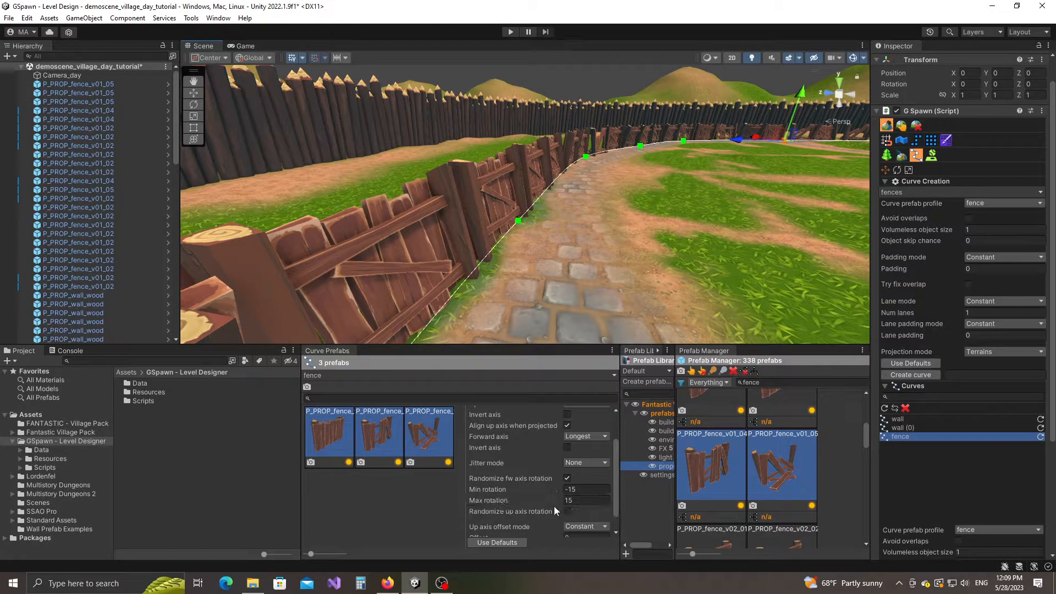
Set the forward-axis rotation range of the three fence prefabs to a minimum of -10 and a maximum of 10
{"action": "left_click_drag", "start_coordinate": [555, 491], "coordinate": [553, 497]}
{"action": "mouse_move", "coordinate": [619, 228]}
{"action": "right_mouse_down"}
{"action": "mouse_move", "coordinate": [629, 223]}
{"action": "mouse_move", "coordinate": [567, 238]}
{"action": "mouse_move", "coordinate": [609, 231]}
{"action": "right_mouse_up"}
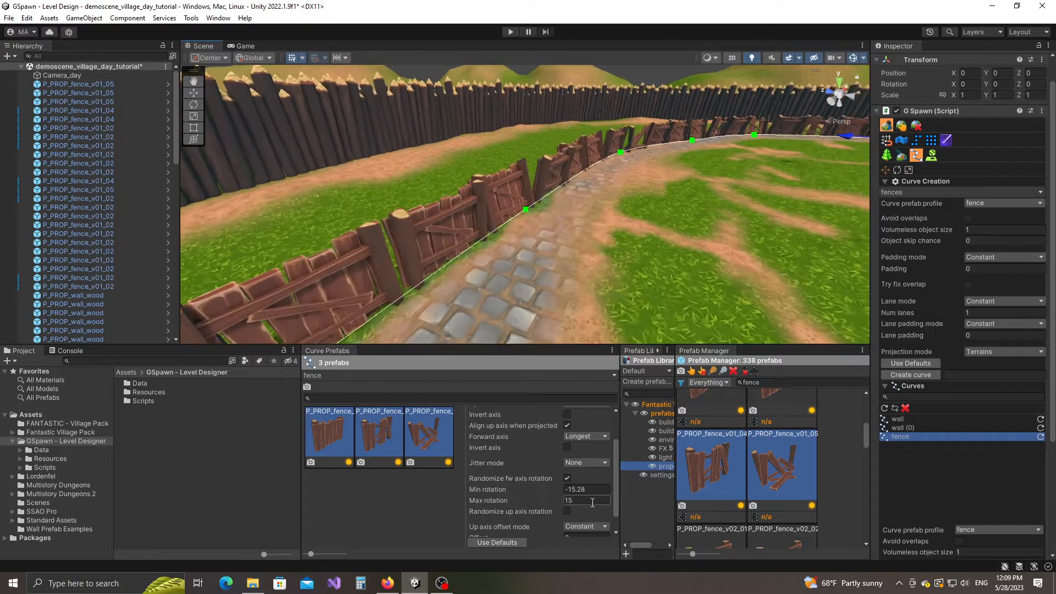
{"action": "left_click", "coordinate": [593, 491]}
{"action": "type", "text": "-10"}
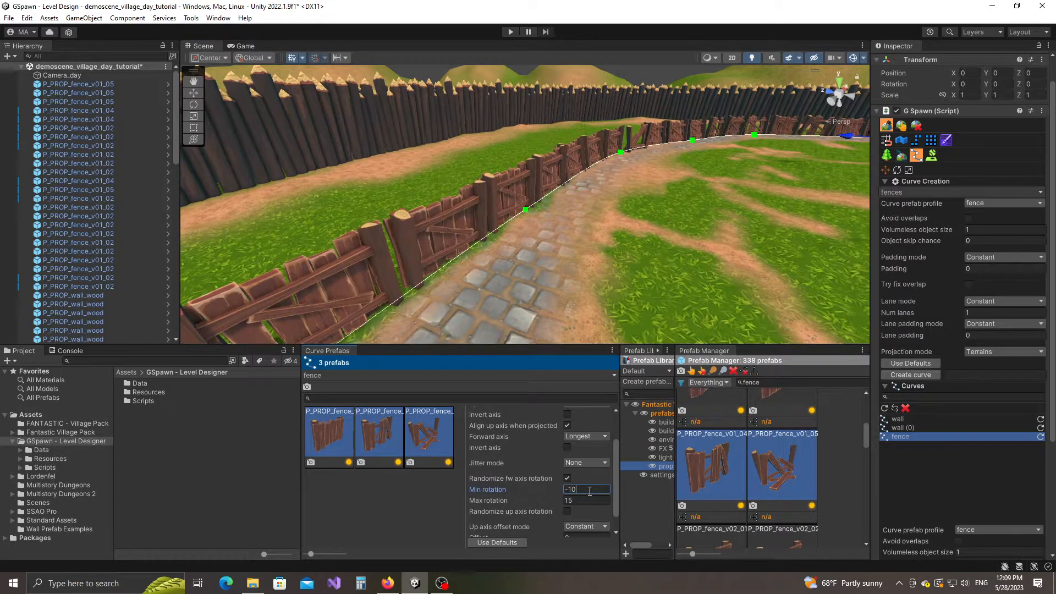
{"action": "key", "text": "Tab"}
{"action": "type", "text": "10"}
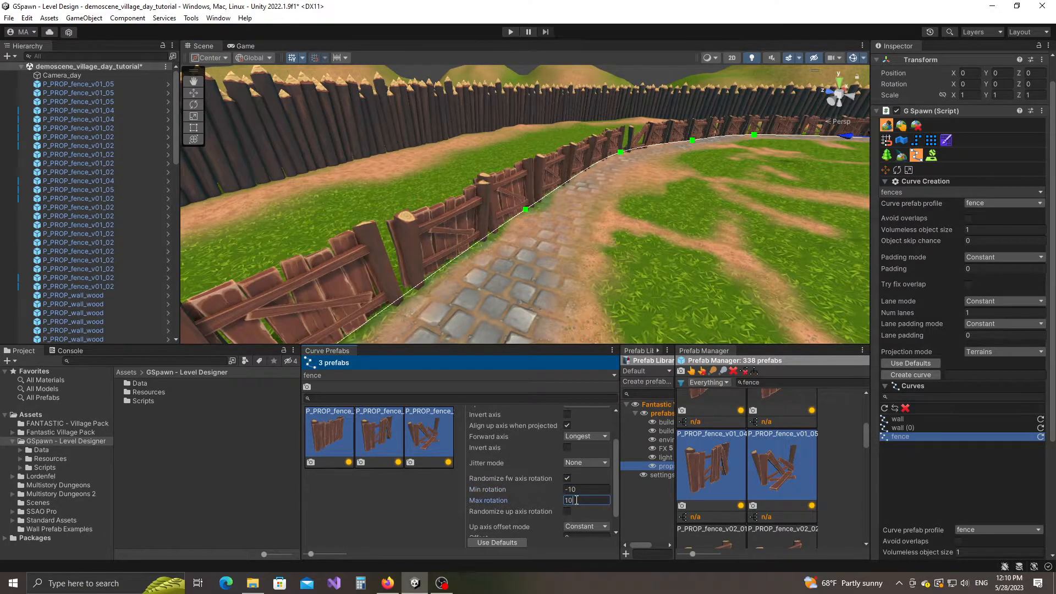
Enable randomized up-axis rotation for the three fence prefabs
{"action": "right_click_drag", "start_coordinate": [508, 261], "coordinate": [567, 278]}
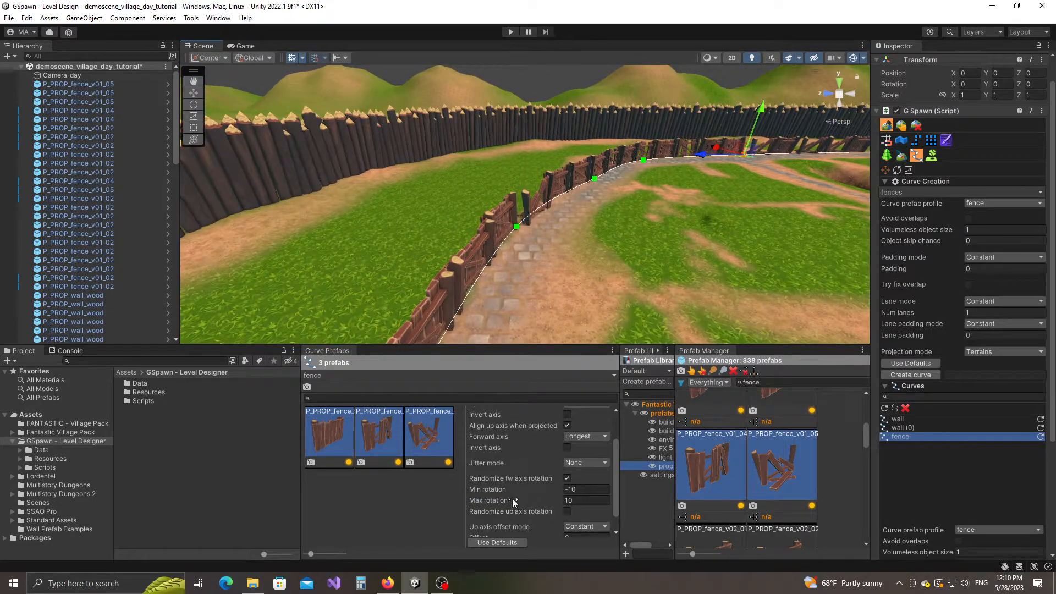
{"action": "left_click", "coordinate": [567, 511]}
{"action": "right_click_drag", "start_coordinate": [639, 274], "coordinate": [542, 248]}
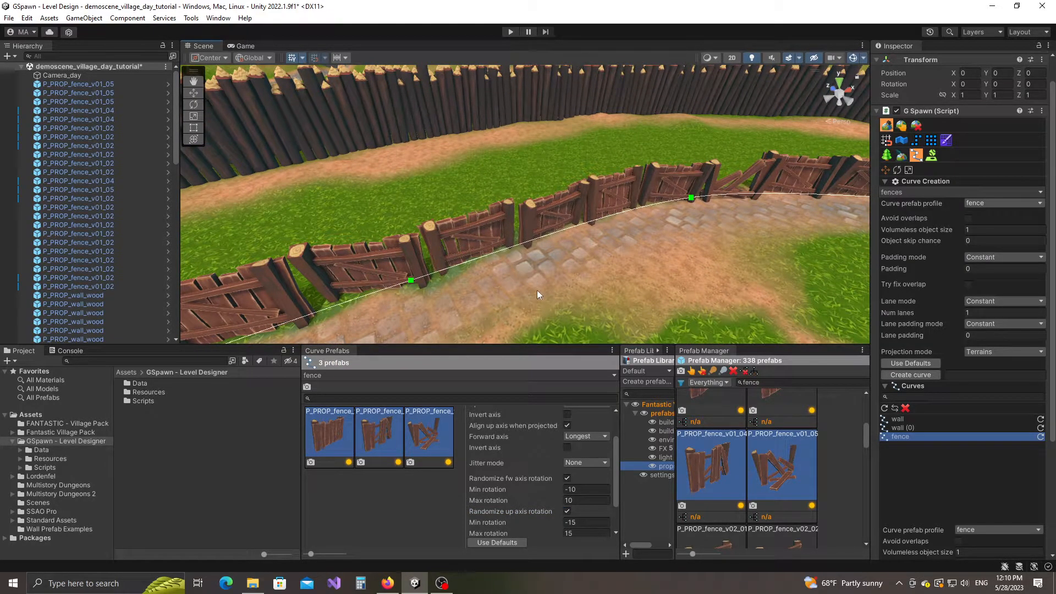
Examine the randomly rotated fence pieces up close along the road back to the fence's starting end
{"action": "scroll", "coordinate": [535, 308], "scroll_direction": "down", "scroll_amount": 3}
{"action": "middle_click_drag", "start_coordinate": [535, 308], "coordinate": [627, 259]}
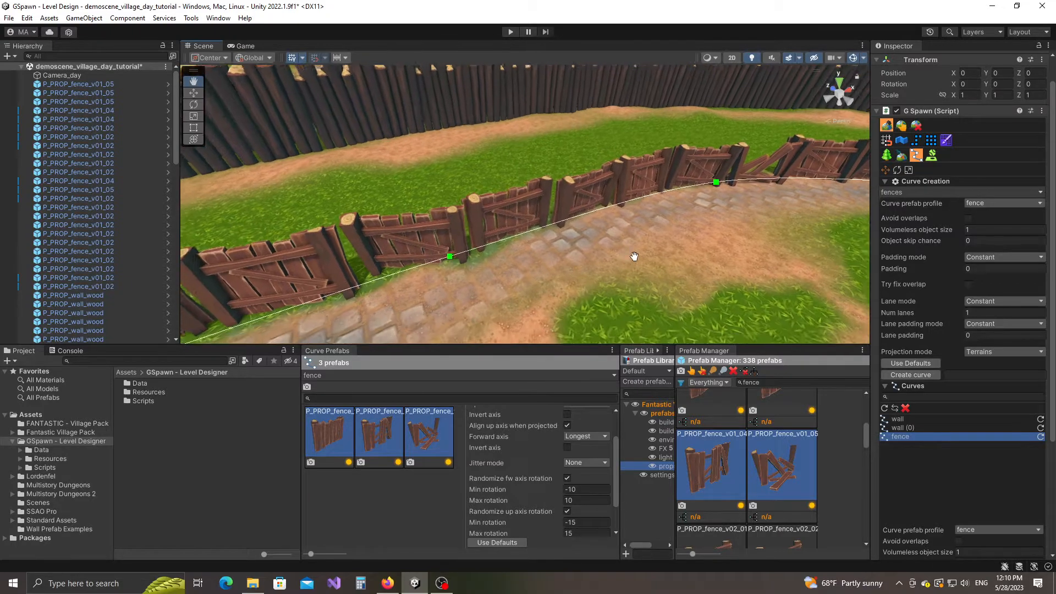
{"action": "scroll", "coordinate": [519, 258], "scroll_direction": "up", "scroll_amount": 3}
{"action": "middle_click_drag", "start_coordinate": [518, 256], "coordinate": [653, 258]}
{"action": "scroll", "coordinate": [654, 259], "scroll_direction": "up", "scroll_amount": 2}
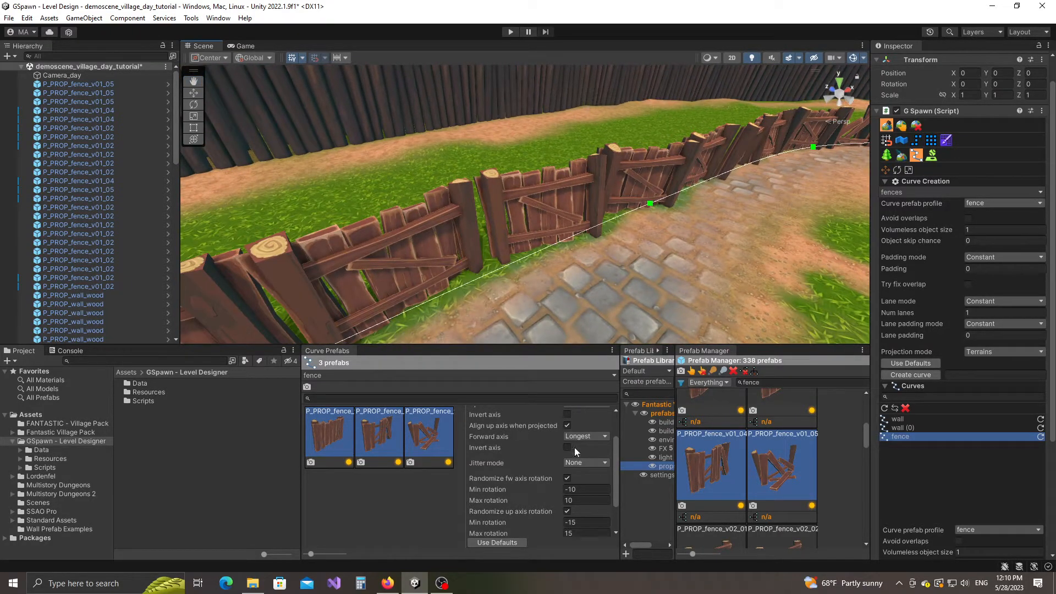
{"action": "scroll", "coordinate": [658, 250], "scroll_direction": "down", "scroll_amount": 3}
{"action": "middle_click_drag", "start_coordinate": [535, 319], "coordinate": [602, 300]}
{"action": "scroll", "coordinate": [592, 278], "scroll_direction": "down", "scroll_amount": 2}
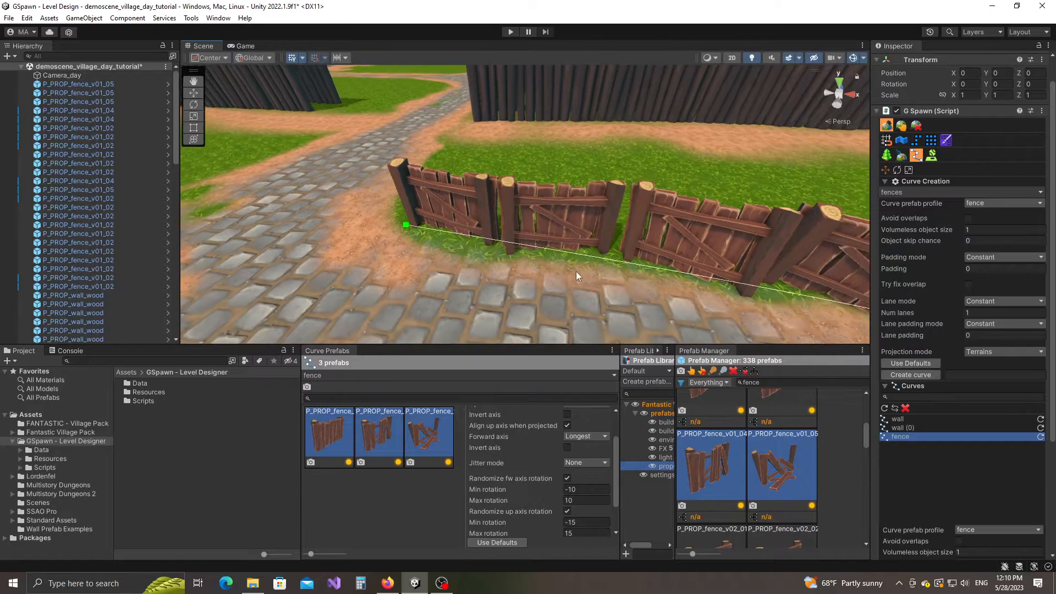
Survey the roads around the junction and the full length of the curved fence from above
{"action": "middle_click_drag", "start_coordinate": [771, 231], "coordinate": [691, 259]}
{"action": "scroll", "coordinate": [621, 257], "scroll_direction": "down", "scroll_amount": 4}
{"action": "right_click_drag", "start_coordinate": [620, 257], "coordinate": [755, 242]}
{"action": "scroll", "coordinate": [755, 242], "scroll_direction": "down", "scroll_amount": 4}
{"action": "middle_click_drag", "start_coordinate": [742, 292], "coordinate": [565, 246]}
{"action": "right_click_drag", "start_coordinate": [564, 245], "coordinate": [405, 299]}
{"action": "scroll", "coordinate": [406, 299], "scroll_direction": "down", "scroll_amount": 4}
{"action": "middle_click_drag", "start_coordinate": [405, 300], "coordinate": [556, 240]}
{"action": "right_click_drag", "start_coordinate": [557, 240], "coordinate": [366, 279]}
{"action": "middle_click_drag", "start_coordinate": [367, 279], "coordinate": [690, 352]}
{"action": "right_click_drag", "start_coordinate": [562, 293], "coordinate": [496, 248]}
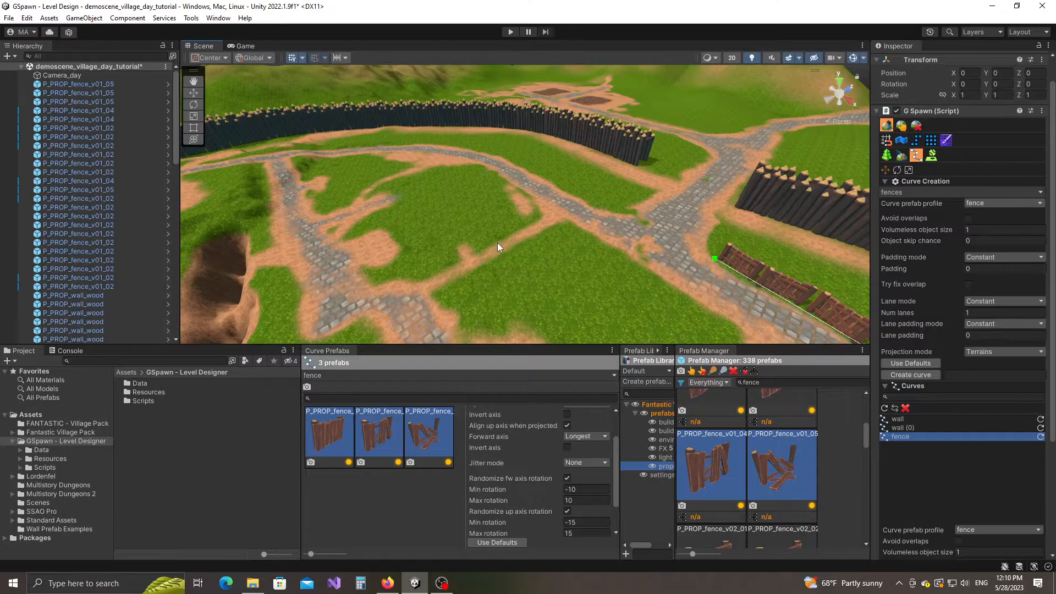
{"action": "right_click_drag", "start_coordinate": [449, 160], "coordinate": [470, 209]}
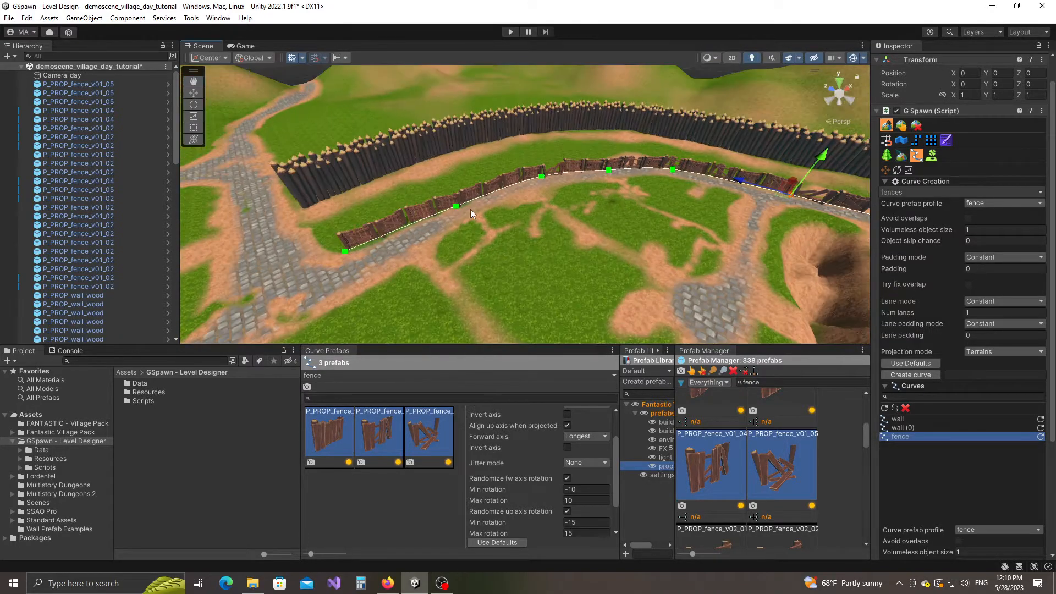
{"action": "right_click_drag", "start_coordinate": [479, 251], "coordinate": [619, 284]}
{"action": "right_click_drag", "start_coordinate": [619, 282], "coordinate": [638, 266]}
{"action": "right_click_drag", "start_coordinate": [510, 292], "coordinate": [476, 291]}
{"action": "scroll", "coordinate": [477, 289], "scroll_direction": "down", "scroll_amount": 3}
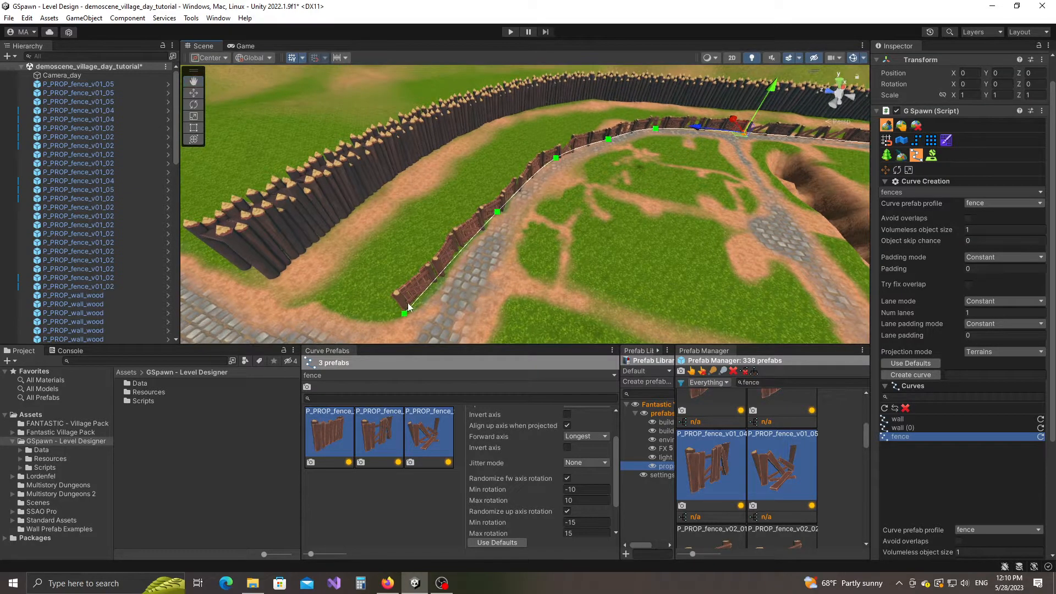
{"action": "right_click_drag", "start_coordinate": [500, 206], "coordinate": [438, 289]}
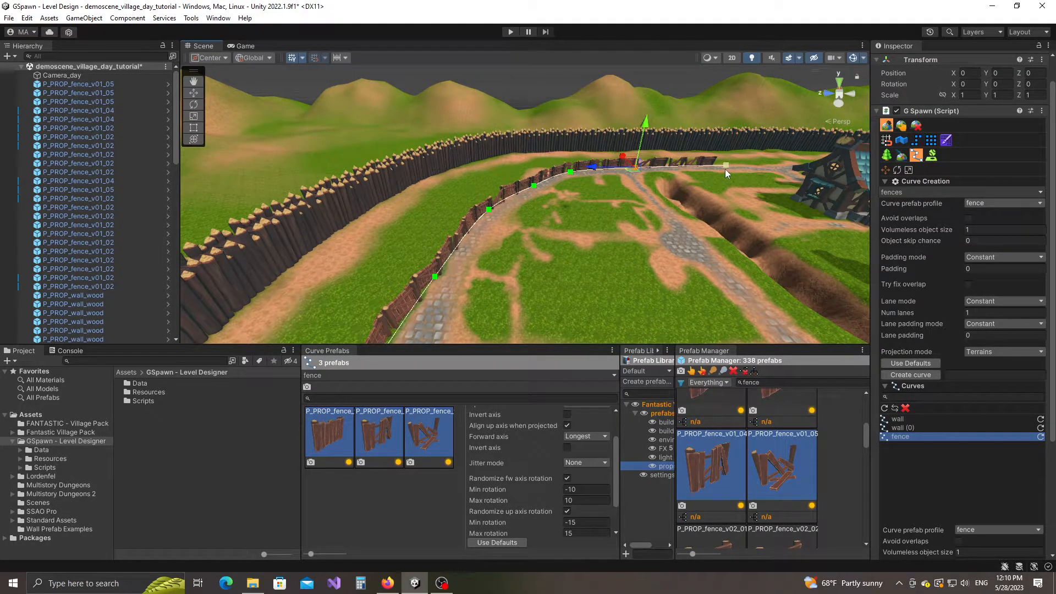
{"action": "right_click_drag", "start_coordinate": [725, 169], "coordinate": [510, 272]}
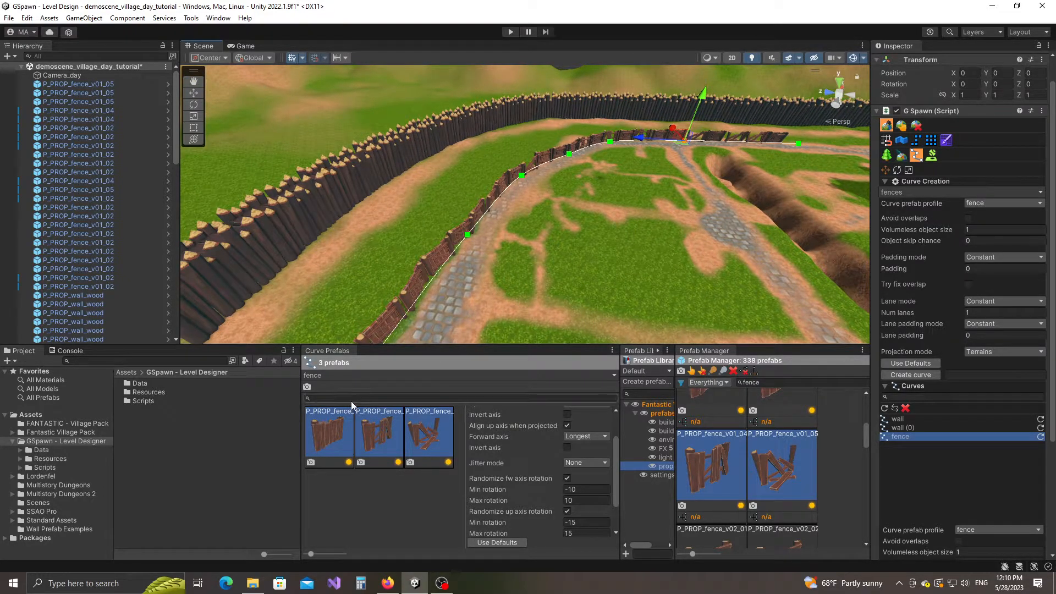
Create a new curve prefab profile named trees
{"action": "right_click", "coordinate": [349, 381]}
{"action": "left_click", "coordinate": [363, 427]}
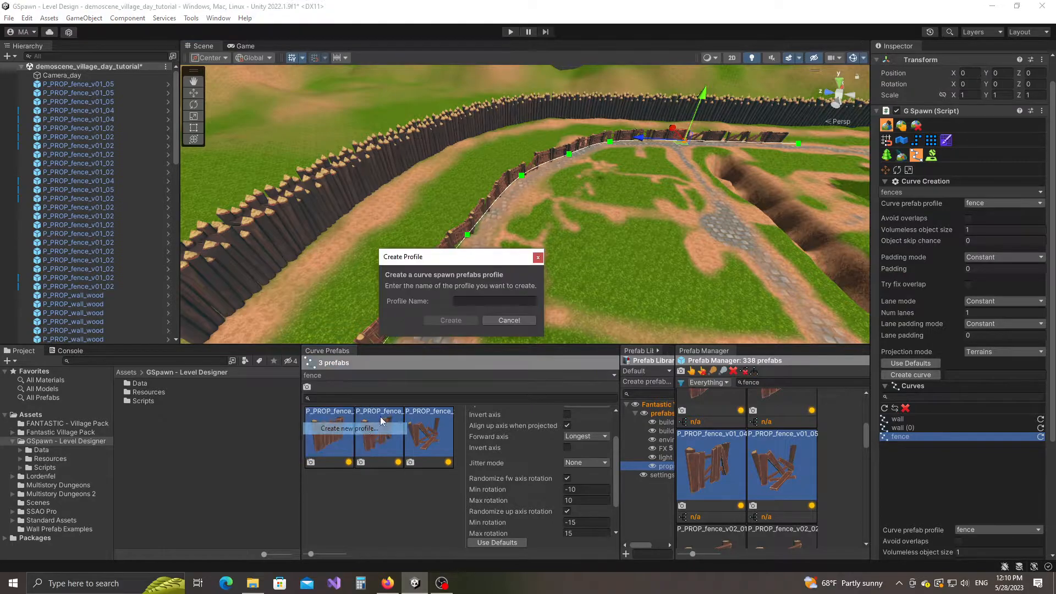
{"action": "left_click", "coordinate": [470, 304]}
{"action": "type", "text": "trees"}
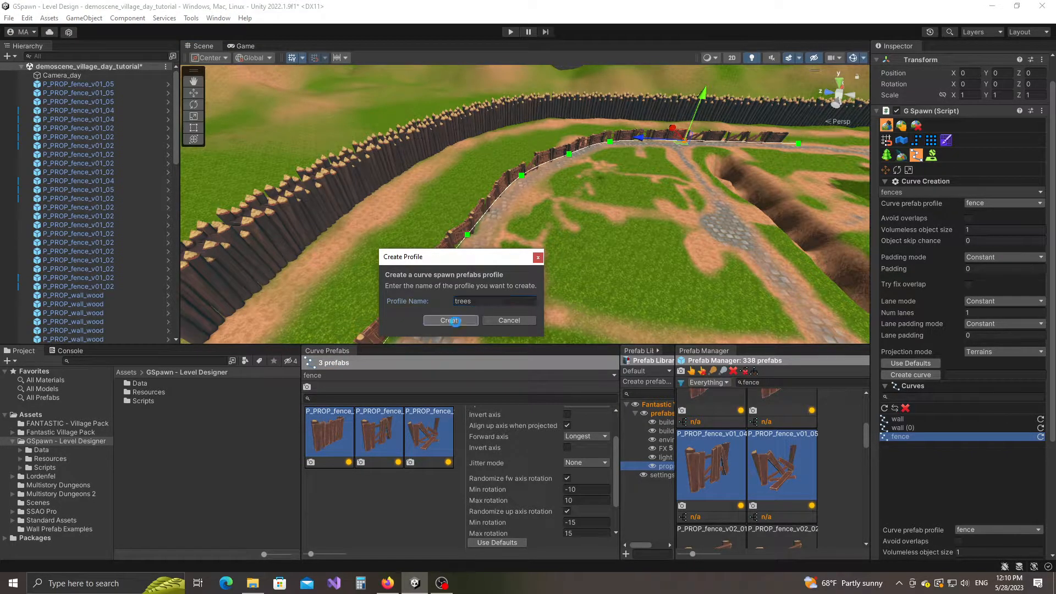
{"action": "left_click", "coordinate": [459, 320]}
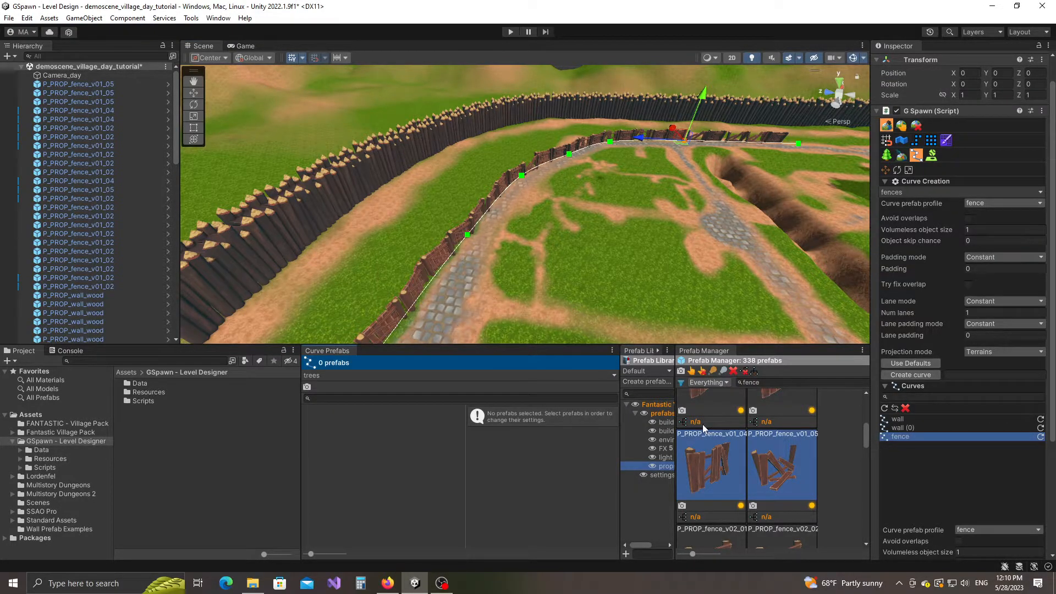
List the environment prefabs of the Fantastic Village Pack, clear the fence search filter, and bring P_ENV_TREE_village into view
{"action": "left_click_drag", "start_coordinate": [676, 449], "coordinate": [716, 448]}
{"action": "left_click", "coordinate": [628, 444]}
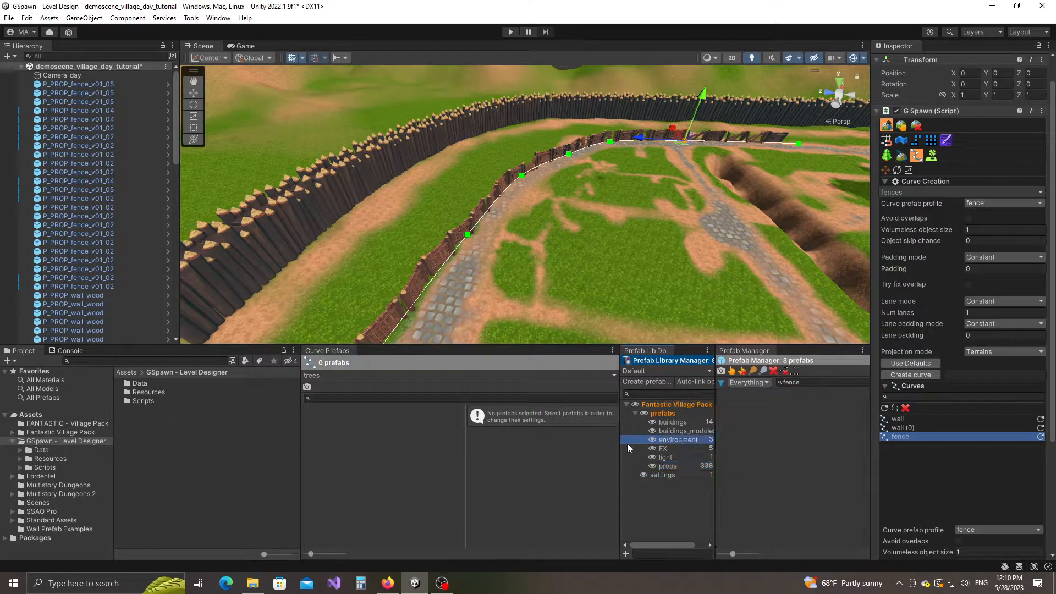
{"action": "left_click_drag", "start_coordinate": [620, 444], "coordinate": [567, 443]}
{"action": "left_click", "coordinate": [803, 382]}
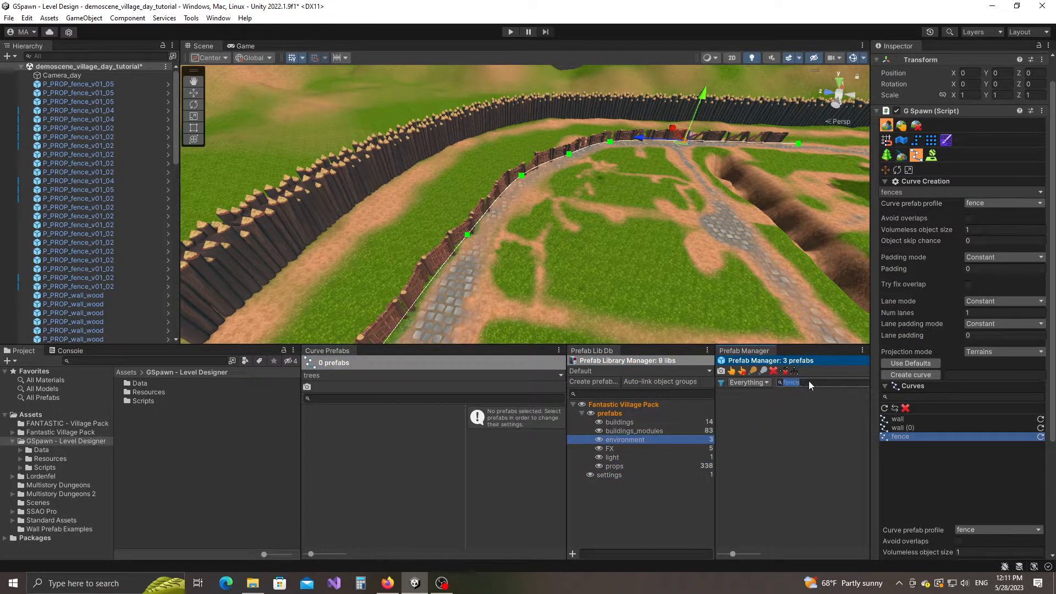
{"action": "key", "text": "BackSpace"}
{"action": "scroll", "coordinate": [755, 517], "scroll_direction": "down", "scroll_amount": 1}
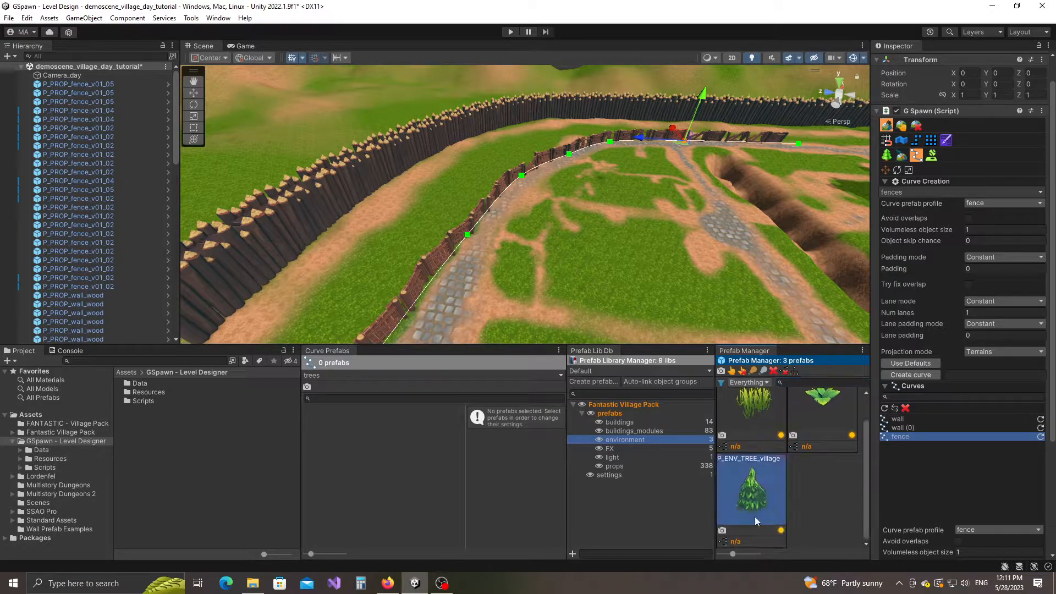
Add the P_ENV_TREE_village prefab to the trees curve prefab profile and show its spawn settings
{"action": "left_click_drag", "start_coordinate": [755, 518], "coordinate": [388, 456]}
{"action": "left_click_drag", "start_coordinate": [320, 449], "coordinate": [320, 449]}
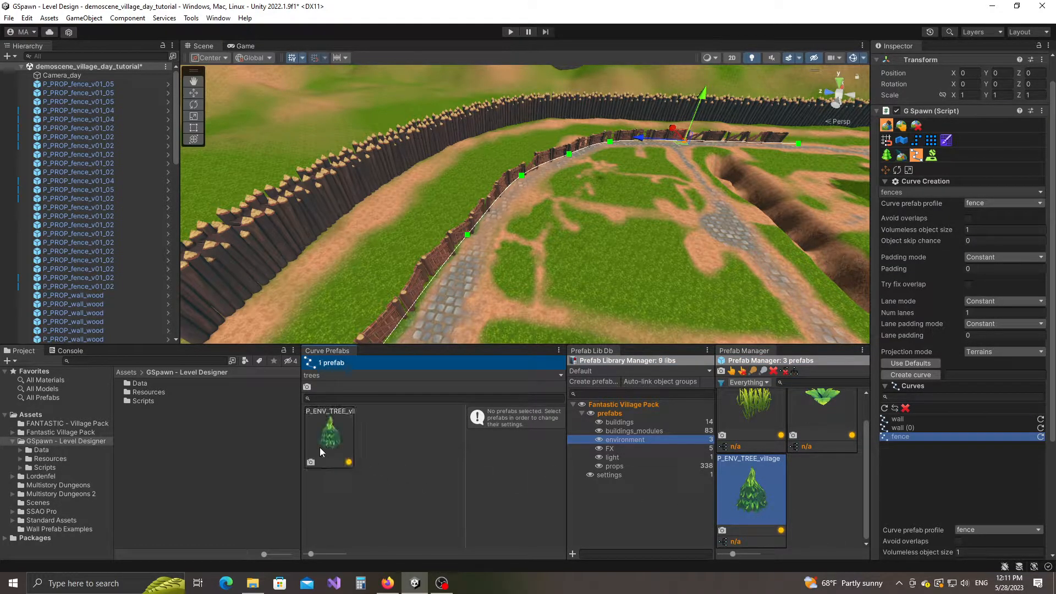
{"action": "left_click", "coordinate": [338, 439]}
{"action": "left_click_drag", "start_coordinate": [467, 446], "coordinate": [387, 447]}
{"action": "scroll", "coordinate": [540, 263], "scroll_direction": "down", "scroll_amount": 1}
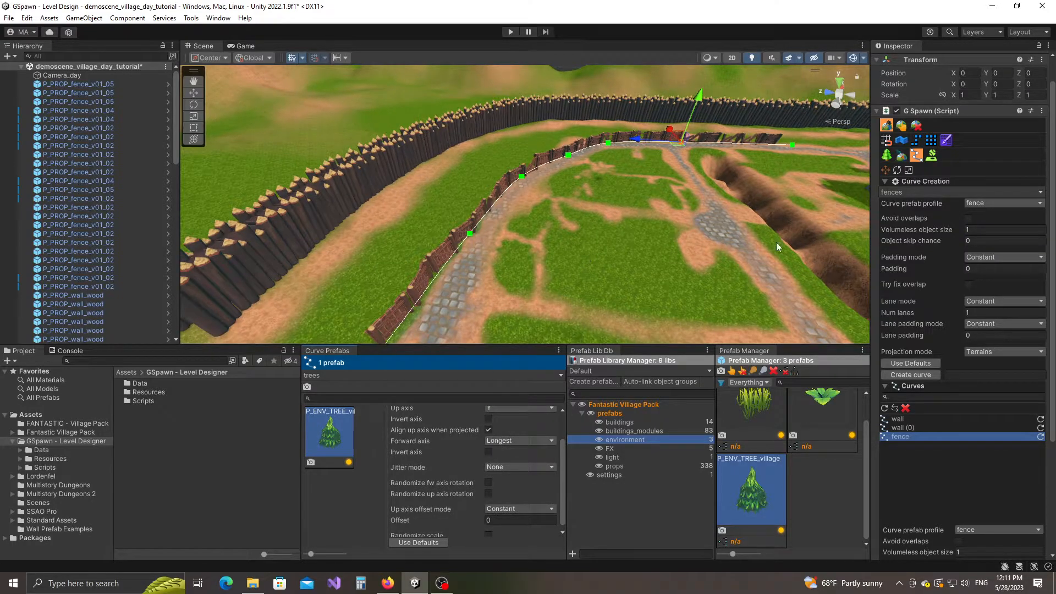
Create a new curve object spawn settings profile named trees
{"action": "left_click", "coordinate": [915, 191]}
{"action": "left_click", "coordinate": [924, 245]}
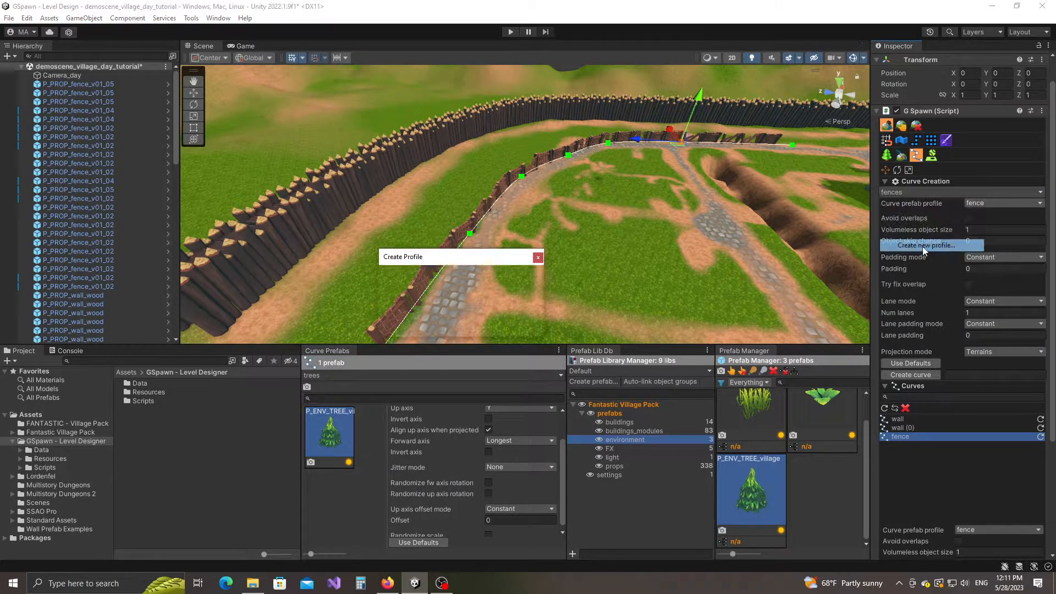
{"action": "type", "text": "t"}
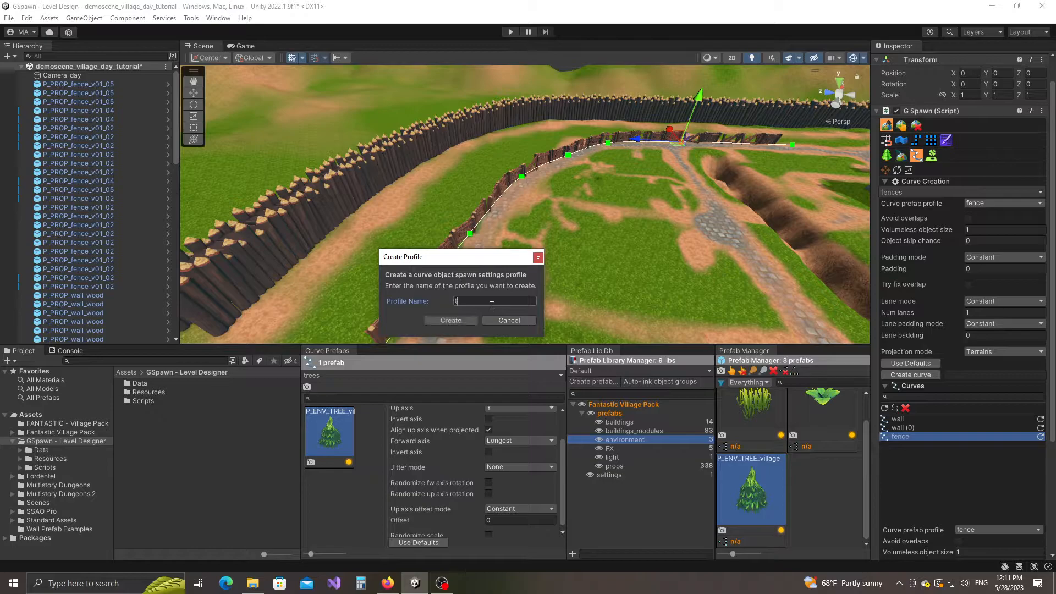
{"action": "type", "text": "rees"}
{"action": "left_click", "coordinate": [444, 320]}
Make trees the active curve spawn settings profile, assign it the trees curve prefab profile, and set its projection mode to Terrains
{"action": "left_click", "coordinate": [968, 194]}
{"action": "left_click", "coordinate": [973, 205]}
{"action": "left_click", "coordinate": [1011, 204]}
{"action": "left_click", "coordinate": [933, 192]}
{"action": "left_click", "coordinate": [905, 242]}
{"action": "left_click", "coordinate": [985, 205]}
{"action": "left_click", "coordinate": [991, 252]}
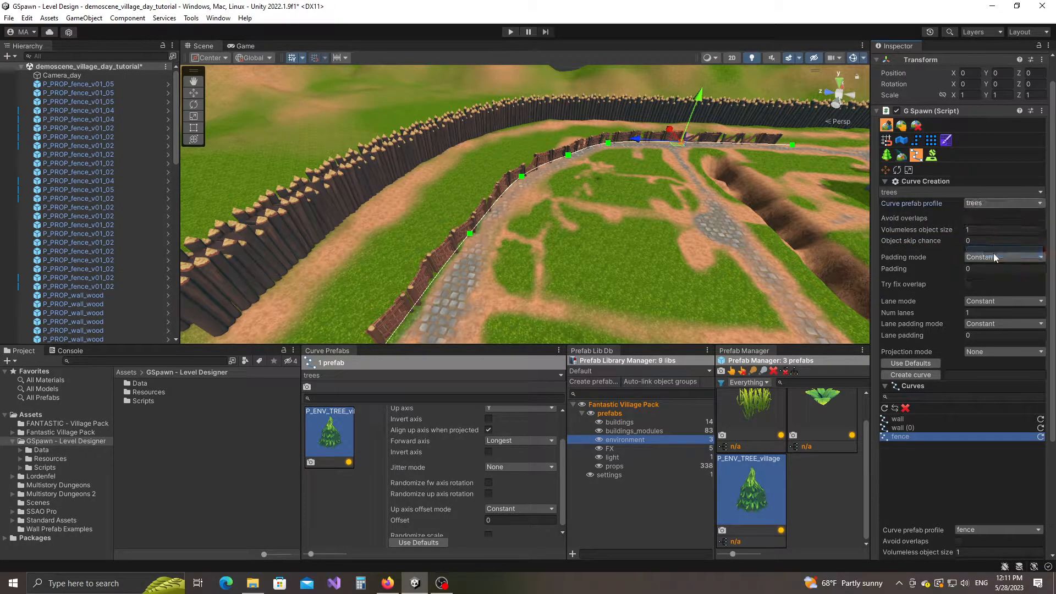
{"action": "left_click", "coordinate": [989, 355]}
{"action": "left_click", "coordinate": [991, 381]}
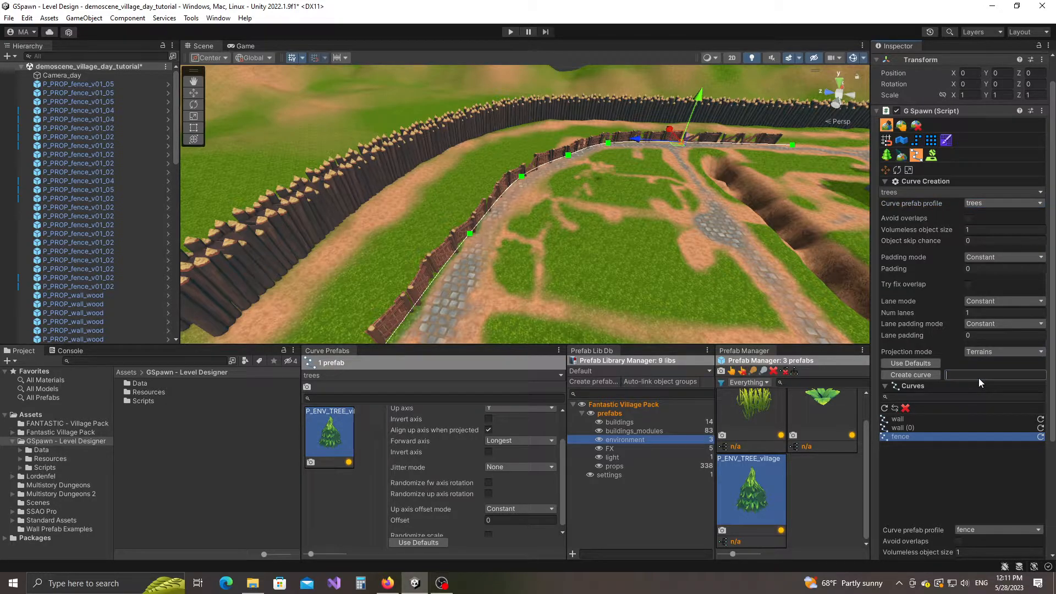
Create a tree curve with five control points following the outer side of the curved wooden wall
{"action": "left_click", "coordinate": [908, 379]}
{"action": "right_click_drag", "start_coordinate": [495, 233], "coordinate": [469, 257]}
{"action": "left_click", "coordinate": [415, 285]}
{"action": "left_click", "coordinate": [537, 172]}
{"action": "middle_click_drag", "start_coordinate": [549, 173], "coordinate": [273, 274]}
{"action": "left_click", "coordinate": [597, 152]}
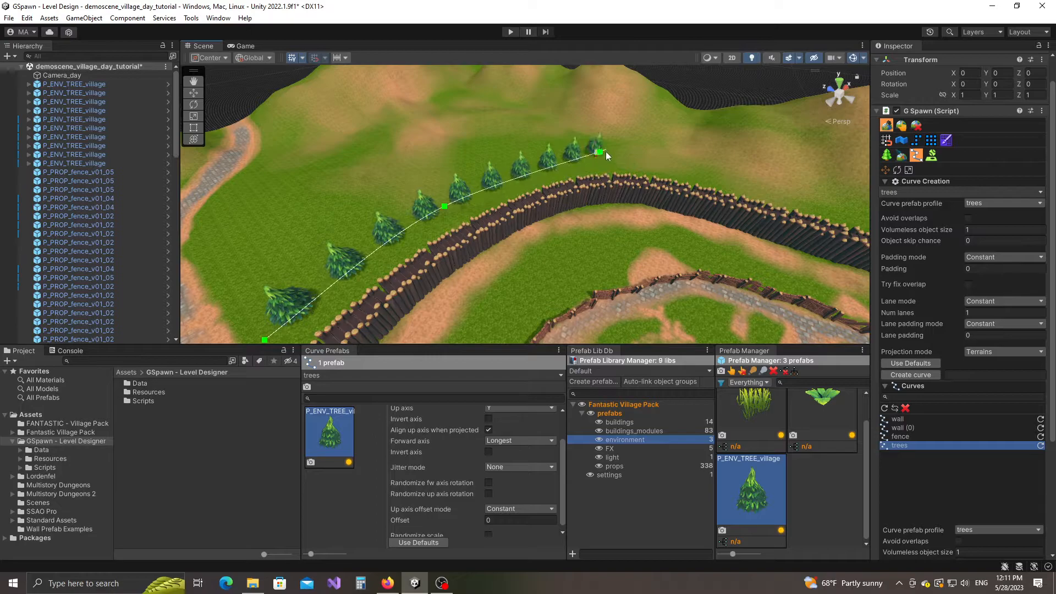
{"action": "left_click", "coordinate": [732, 169]}
{"action": "left_click", "coordinate": [798, 194]}
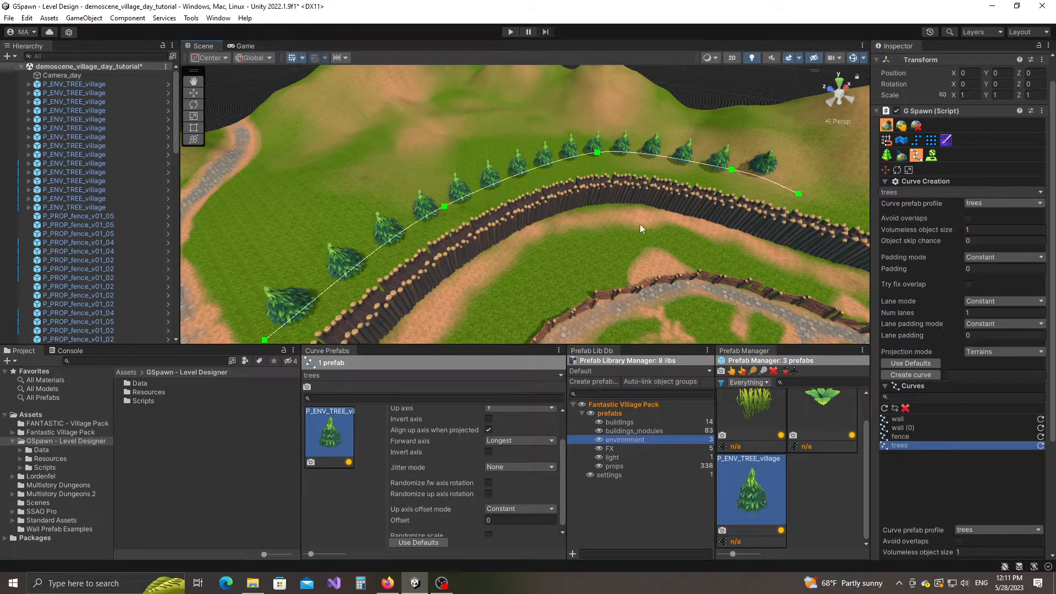
Disable Align up axis when projected for the tree prefab and set its forward axis to Shortest
{"action": "mouse_move", "coordinate": [570, 257]}
{"action": "left_mouse_down", "text": "alt"}
{"action": "mouse_move", "coordinate": [559, 255]}
{"action": "mouse_move", "coordinate": [592, 262]}
{"action": "mouse_move", "coordinate": [606, 242]}
{"action": "mouse_move", "coordinate": [589, 259]}
{"action": "left_mouse_up", "text": "alt"}
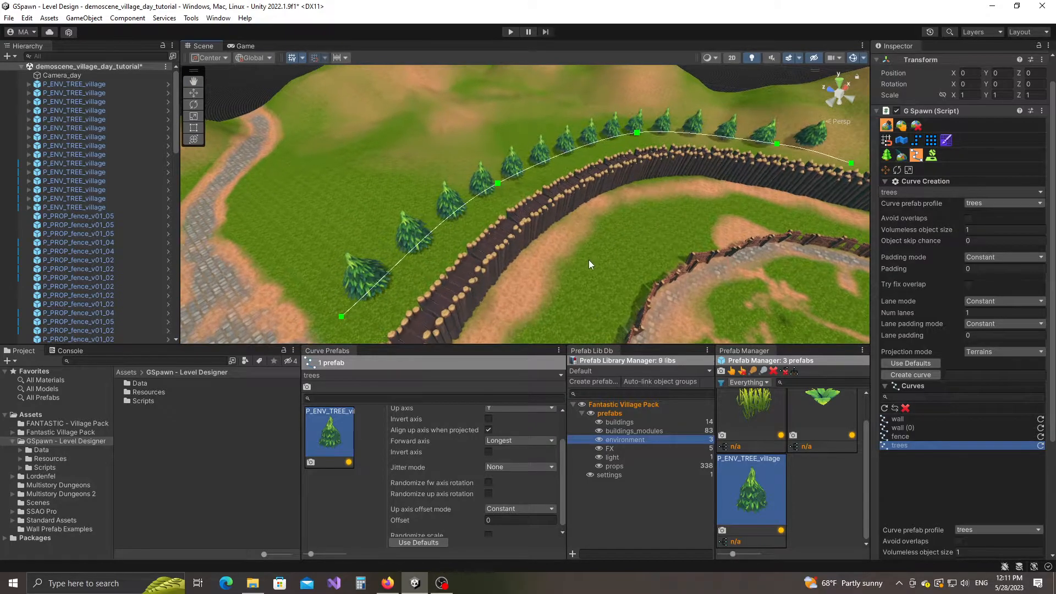
{"action": "scroll", "coordinate": [496, 458], "scroll_direction": "up", "scroll_amount": 3}
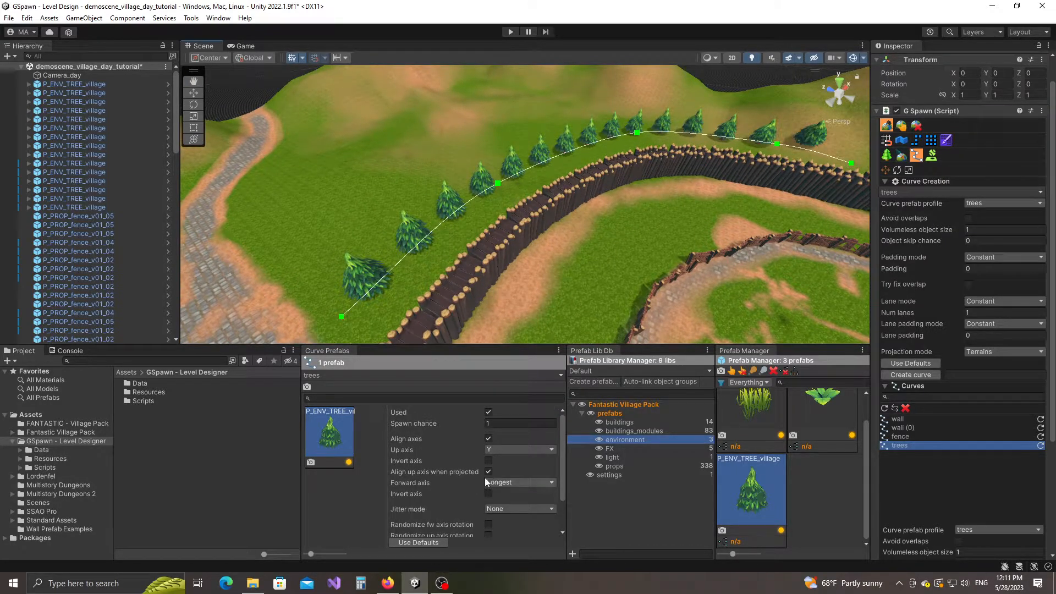
{"action": "left_click", "coordinate": [488, 472]}
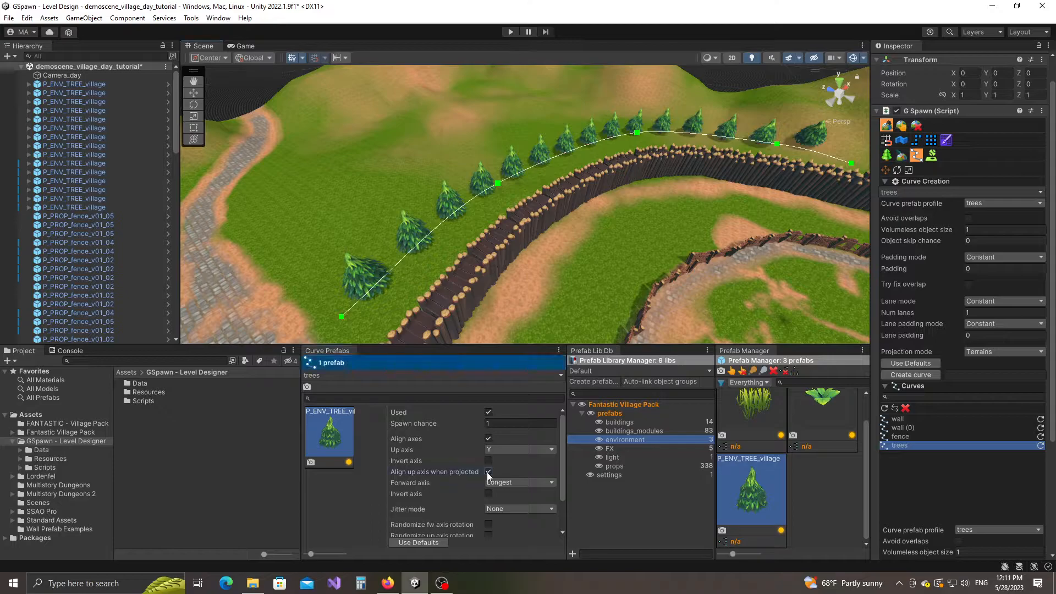
{"action": "mouse_move", "coordinate": [556, 275]}
{"action": "left_mouse_down", "text": "alt"}
{"action": "mouse_move", "coordinate": [607, 233]}
{"action": "mouse_move", "coordinate": [552, 286]}
{"action": "left_mouse_up", "text": "alt"}
{"action": "scroll", "coordinate": [552, 289], "scroll_direction": "up", "scroll_amount": 2}
{"action": "mouse_move", "coordinate": [552, 291]}
{"action": "right_mouse_down"}
{"action": "mouse_move", "coordinate": [430, 282]}
{"action": "mouse_move", "coordinate": [570, 269]}
{"action": "mouse_move", "coordinate": [556, 272]}
{"action": "right_mouse_up"}
{"action": "key", "text": "w"}
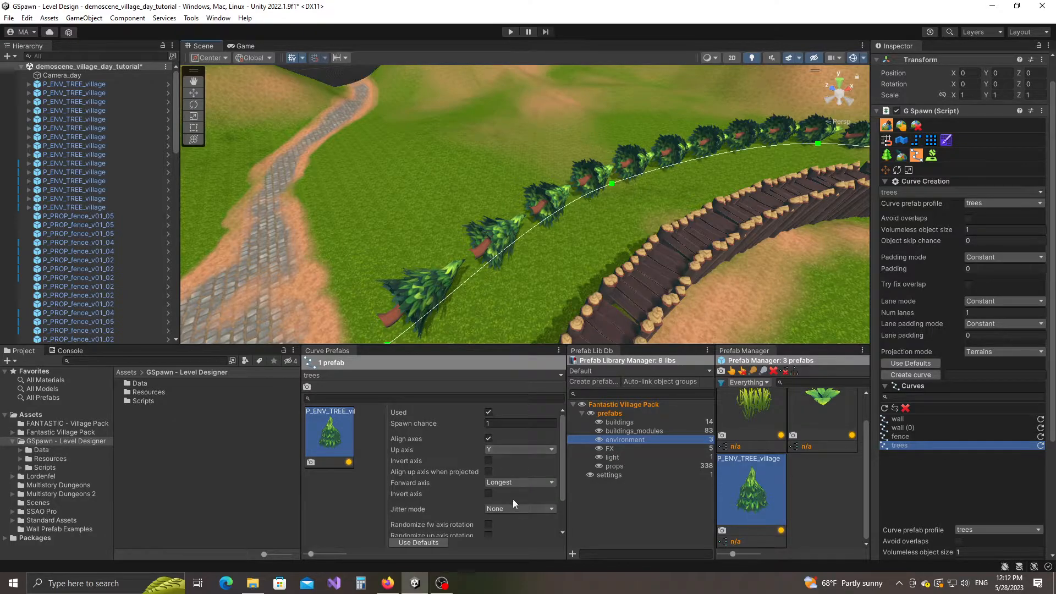
{"action": "left_click", "coordinate": [503, 482]}
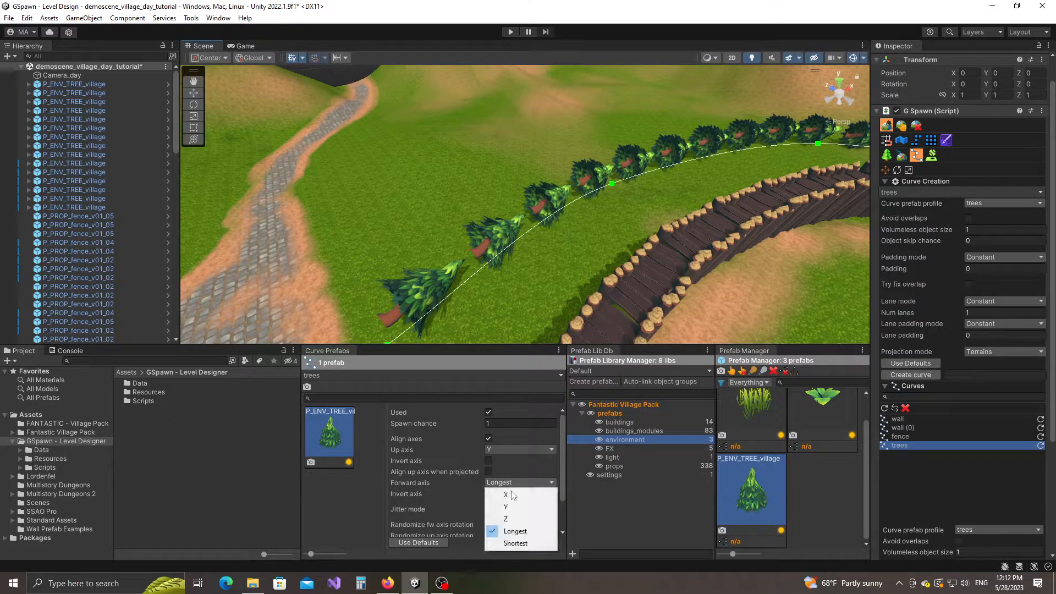
{"action": "left_click", "coordinate": [519, 543]}
Set the trees curve's number of lanes to 3
{"action": "scroll", "coordinate": [685, 266], "scroll_direction": "down", "scroll_amount": 2}
{"action": "scroll", "coordinate": [960, 430], "scroll_direction": "down", "scroll_amount": 5}
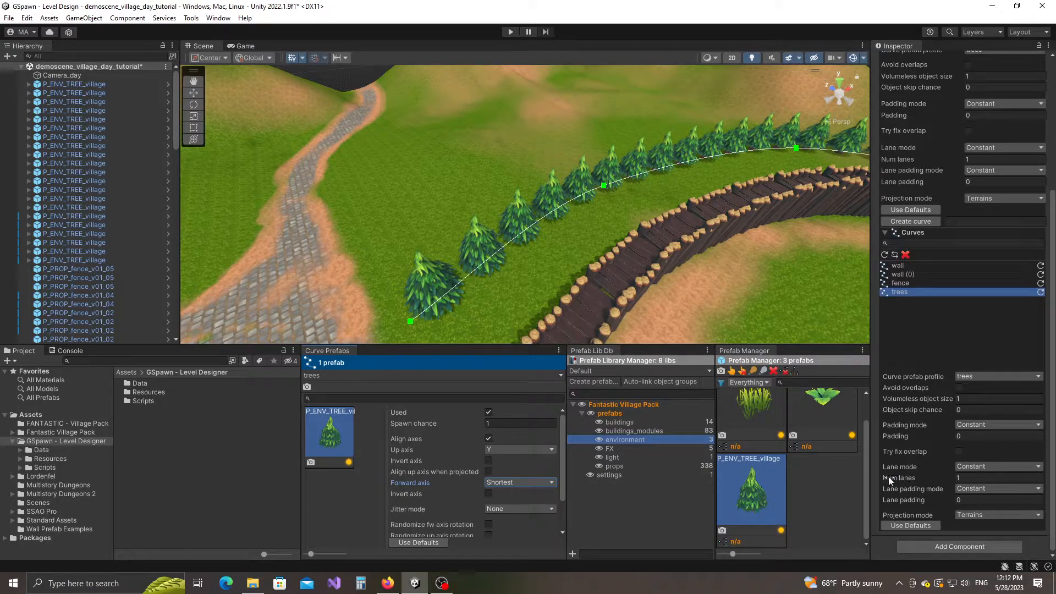
{"action": "left_click", "coordinate": [970, 479]}
{"action": "type", "text": "3"}
{"action": "left_click_drag", "start_coordinate": [715, 269], "coordinate": [646, 254], "text": "alt"}
{"action": "scroll", "coordinate": [672, 256], "scroll_direction": "down", "scroll_amount": 3}
{"action": "middle_click_drag", "start_coordinate": [671, 257], "coordinate": [468, 286]}
{"action": "left_click_drag", "start_coordinate": [468, 287], "coordinate": [551, 286], "text": "alt"}
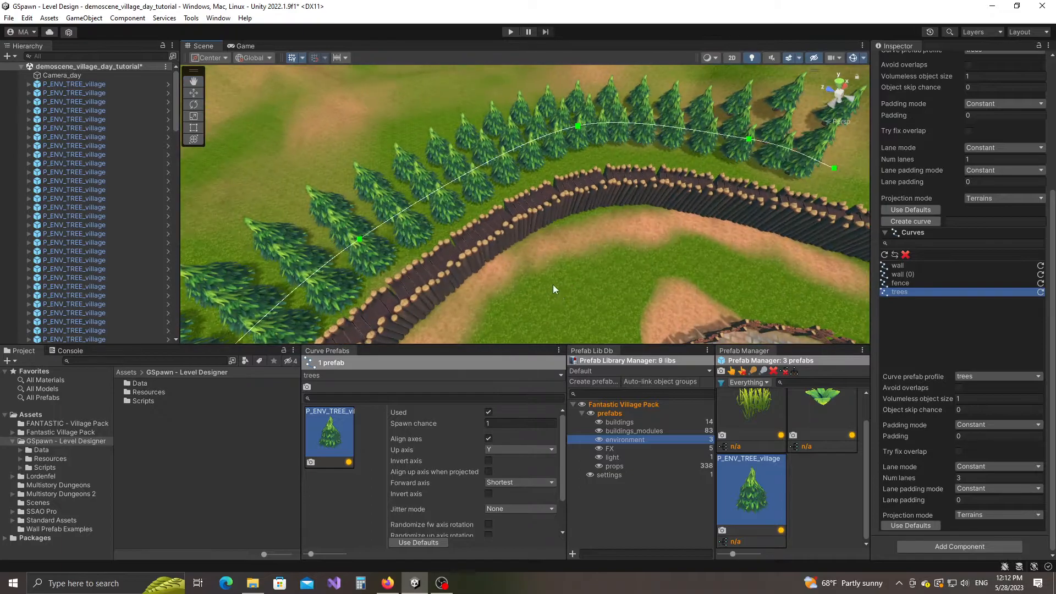
Move the last three control points of the trees curve closer to the wooden wall
{"action": "middle_click_drag", "start_coordinate": [633, 230], "coordinate": [566, 290]}
{"action": "left_click_drag", "start_coordinate": [544, 150], "coordinate": [541, 178]}
{"action": "left_click_drag", "start_coordinate": [710, 167], "coordinate": [698, 185]}
{"action": "left_click_drag", "start_coordinate": [785, 196], "coordinate": [798, 216]}
Examine the three-lane row of trees along the wall from its starting end and review the curve creation settings
{"action": "middle_click_drag", "start_coordinate": [502, 292], "coordinate": [640, 231]}
{"action": "scroll", "coordinate": [645, 243], "scroll_direction": "down", "scroll_amount": 4}
{"action": "scroll", "coordinate": [637, 251], "scroll_direction": "down", "scroll_amount": 2}
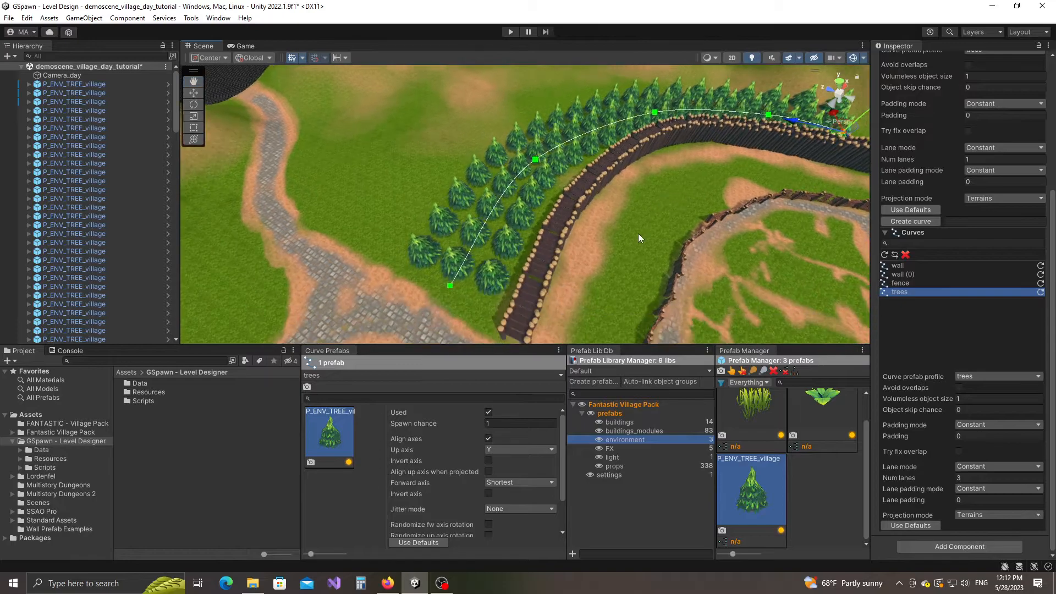
{"action": "scroll", "coordinate": [635, 261], "scroll_direction": "up", "scroll_amount": 3}
{"action": "left_click_drag", "start_coordinate": [636, 261], "coordinate": [648, 254], "text": "alt"}
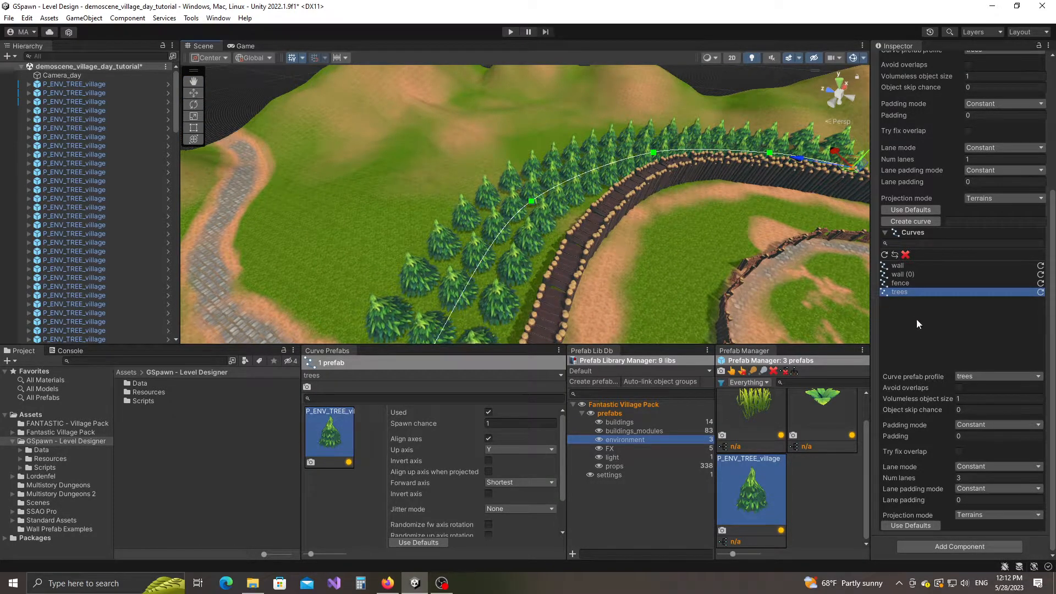
{"action": "scroll", "coordinate": [931, 342], "scroll_direction": "up", "scroll_amount": 5}
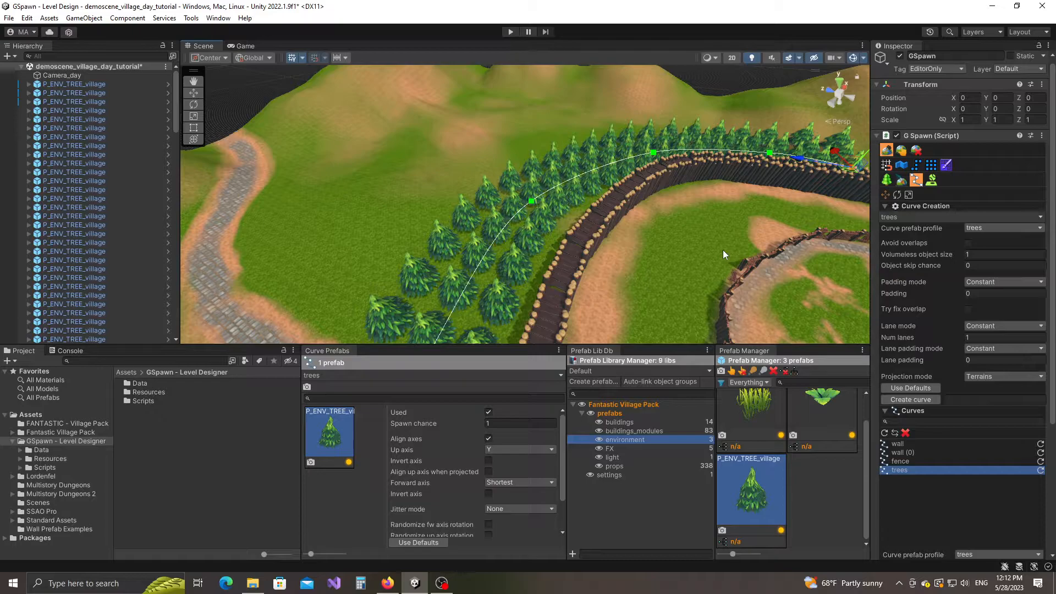
{"action": "right_click_drag", "start_coordinate": [518, 249], "coordinate": [474, 274]}
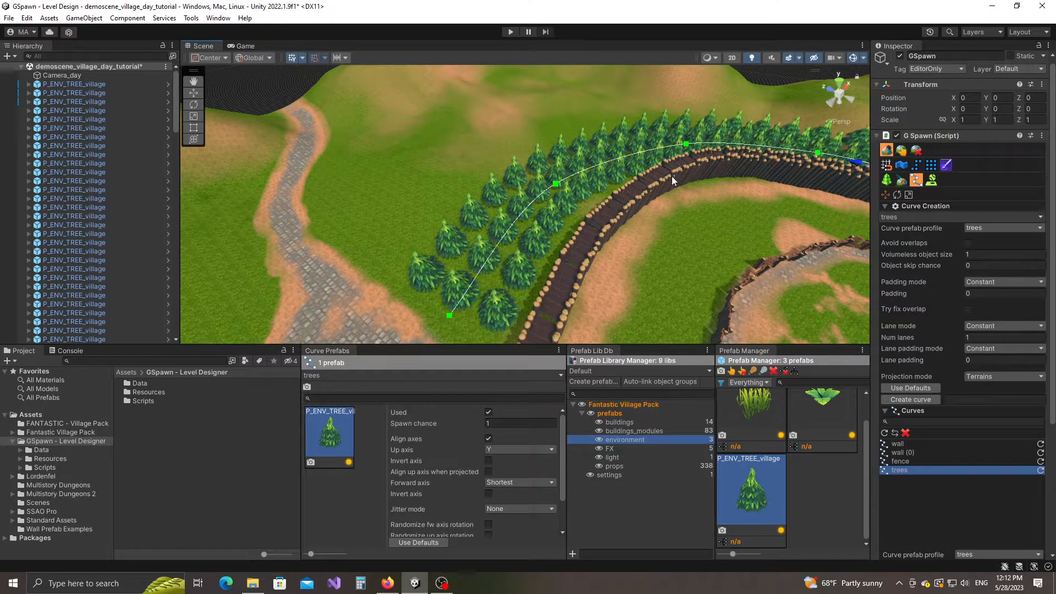
{"action": "middle_click_drag", "start_coordinate": [723, 227], "coordinate": [612, 219]}
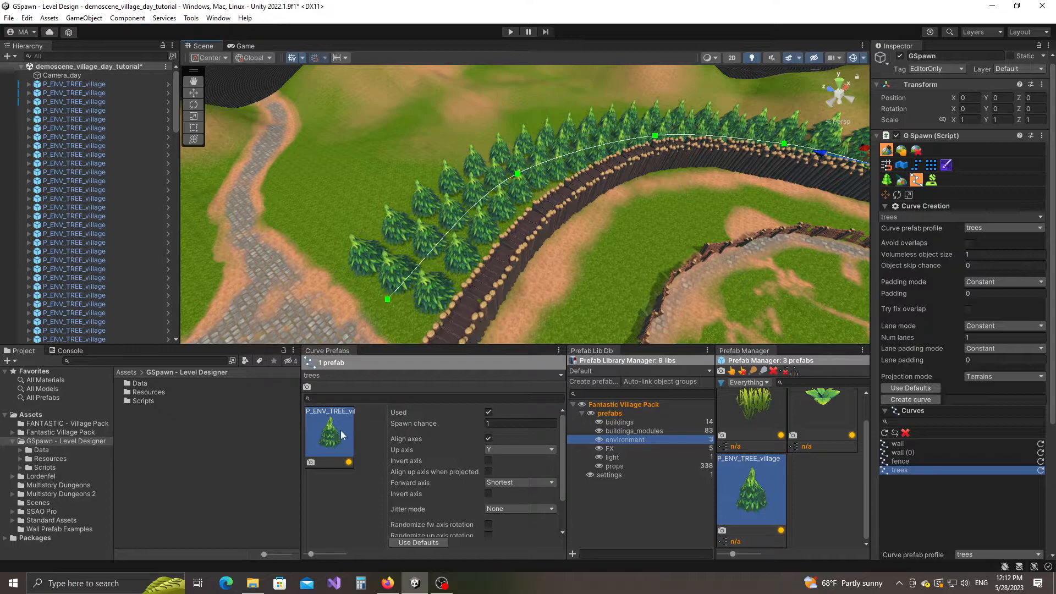
Enable scale randomization for the tree prefab with a minimum scale of 0.6
{"action": "scroll", "coordinate": [423, 482], "scroll_direction": "down", "scroll_amount": 2}
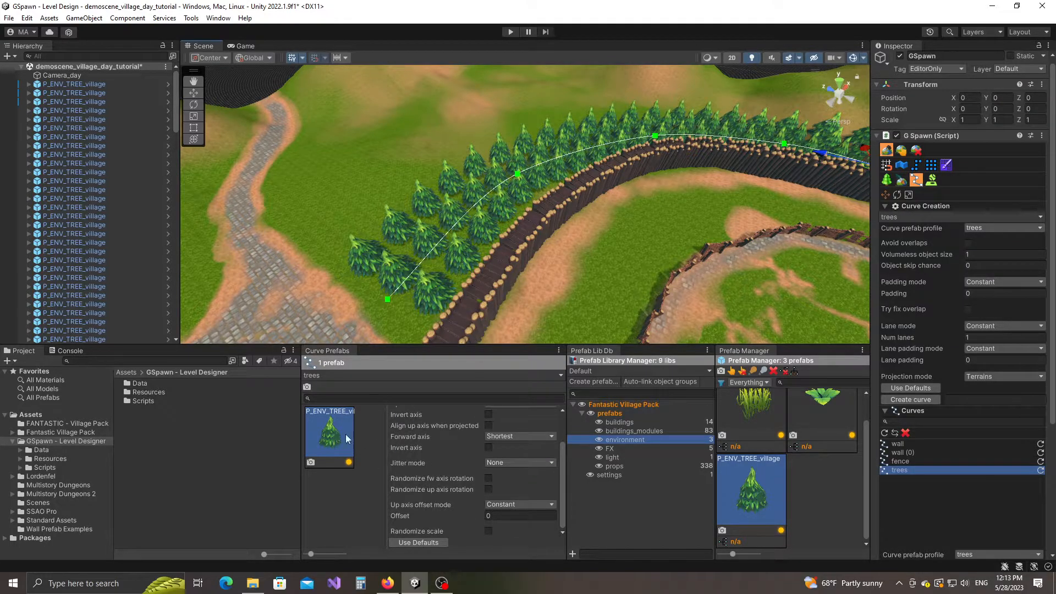
{"action": "left_click", "coordinate": [489, 531]}
{"action": "scroll", "coordinate": [470, 509], "scroll_direction": "down", "scroll_amount": 1}
{"action": "left_click", "coordinate": [505, 521]}
{"action": "type", "text": "0.5"}
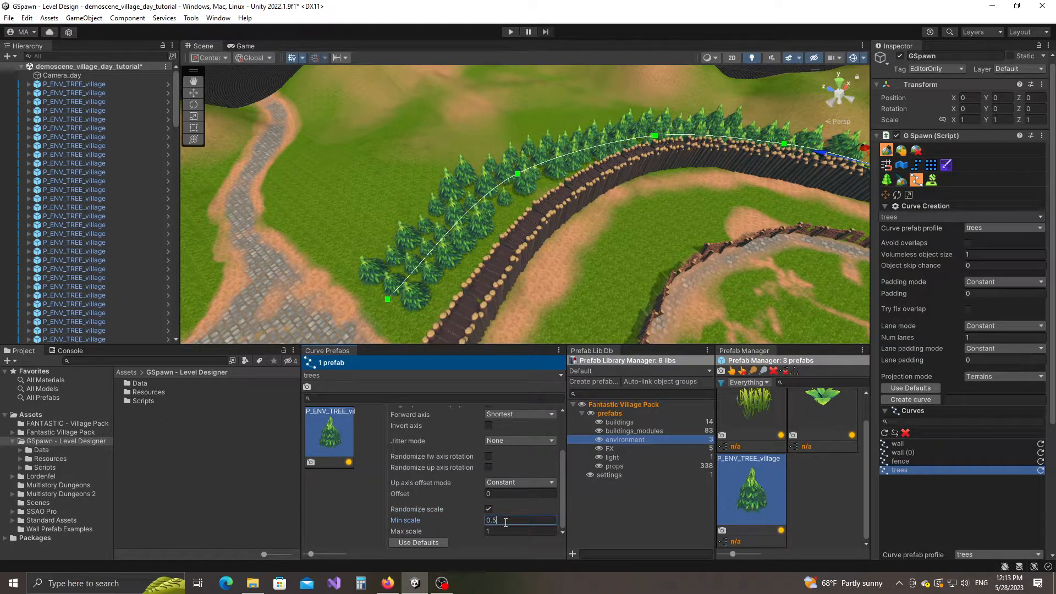
{"action": "key", "text": "BackSpace"}
{"action": "type", "text": "6"}
Set the tree prefab's maximum random scale to 1.4
{"action": "left_click", "coordinate": [495, 532]}
{"action": "type", "text": "1."}
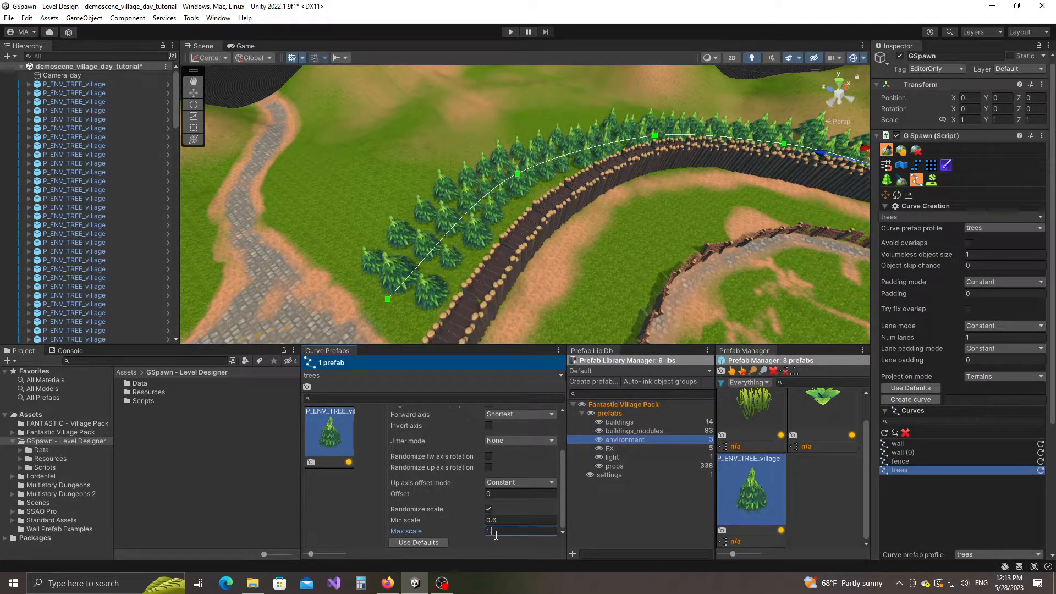
{"action": "type", "text": "6"}
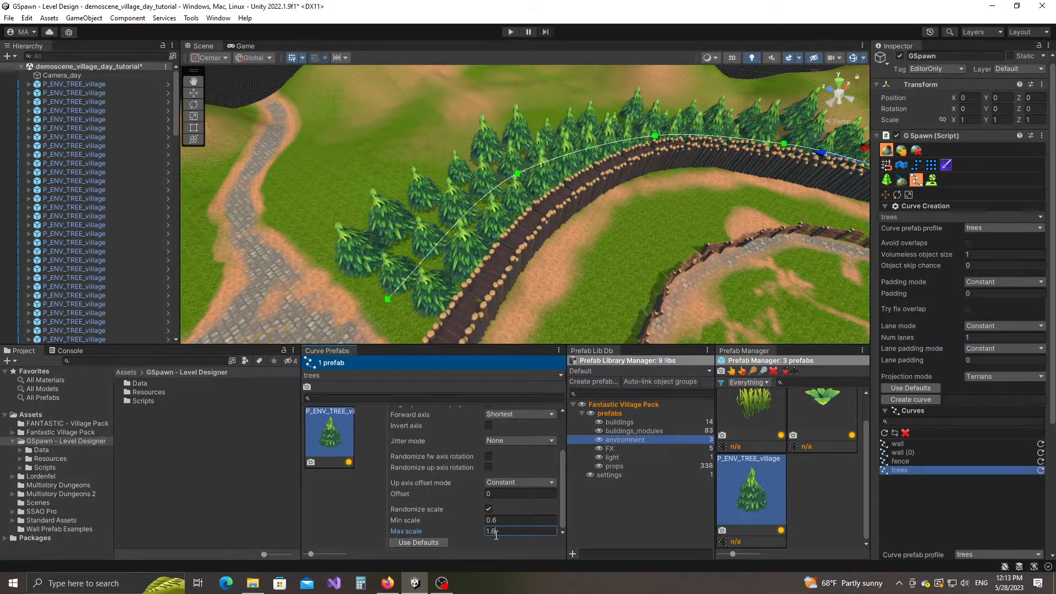
{"action": "key", "text": "BackSpace"}
{"action": "type", "text": "4"}
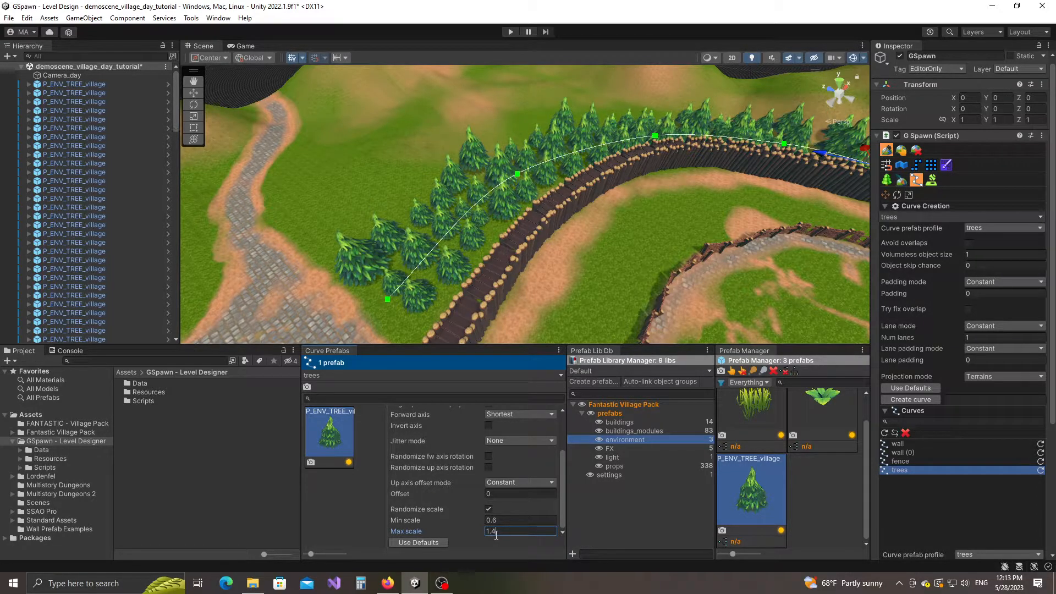
Nudge the second and third control points of the trees curve slightly toward the wall
{"action": "left_click_drag", "start_coordinate": [576, 234], "coordinate": [494, 218], "text": "alt"}
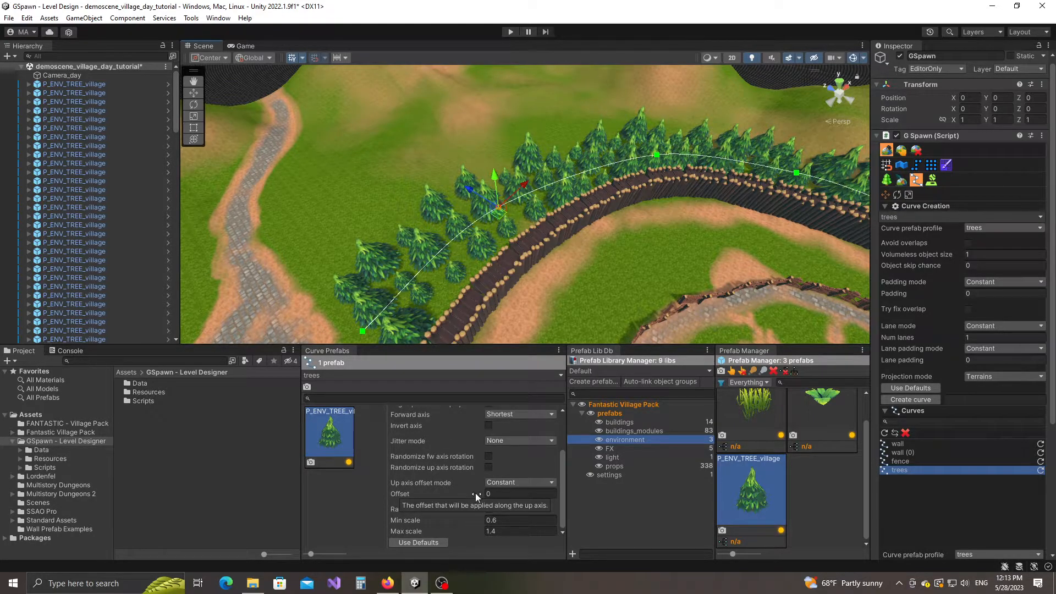
{"action": "mouse_move", "coordinate": [495, 216]}
{"action": "left_mouse_down"}
{"action": "mouse_move", "coordinate": [484, 207]}
{"action": "mouse_move", "coordinate": [494, 220]}
{"action": "left_mouse_up"}
{"action": "middle_click_drag", "start_coordinate": [614, 281], "coordinate": [533, 317]}
{"action": "left_click_drag", "start_coordinate": [581, 191], "coordinate": [574, 195]}
{"action": "scroll", "coordinate": [534, 321], "scroll_direction": "down", "scroll_amount": 4}
{"action": "middle_click_drag", "start_coordinate": [523, 309], "coordinate": [556, 283]}
{"action": "scroll", "coordinate": [556, 282], "scroll_direction": "up", "scroll_amount": 2}
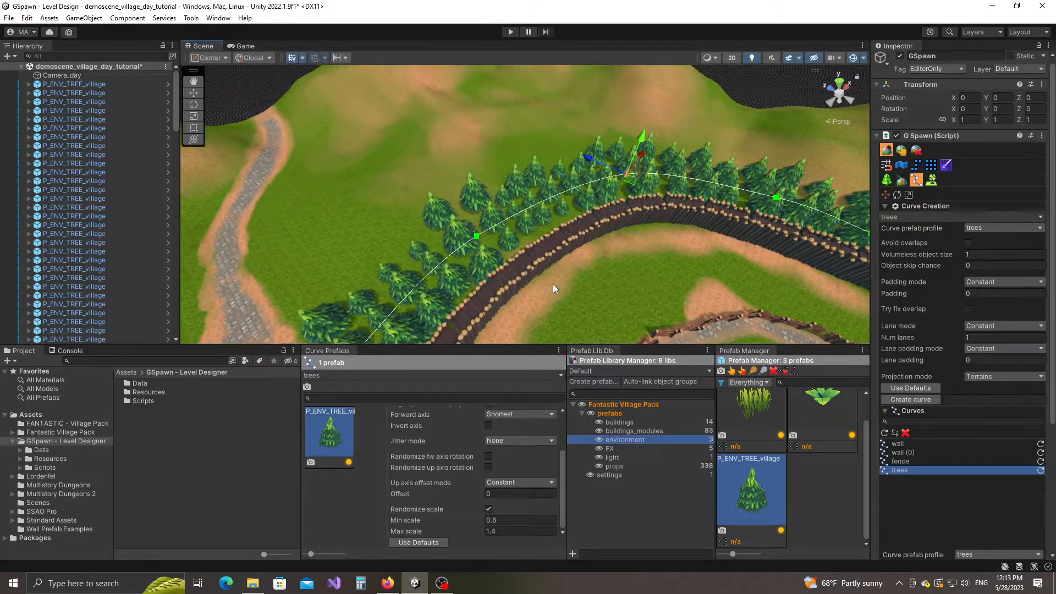
{"action": "scroll", "coordinate": [548, 284], "scroll_direction": "down", "scroll_amount": 1}
Try a constant lane padding of 7.4 on the trees curve and switch its lane padding mode to Random
{"action": "scroll", "coordinate": [959, 428], "scroll_direction": "down", "scroll_amount": 5}
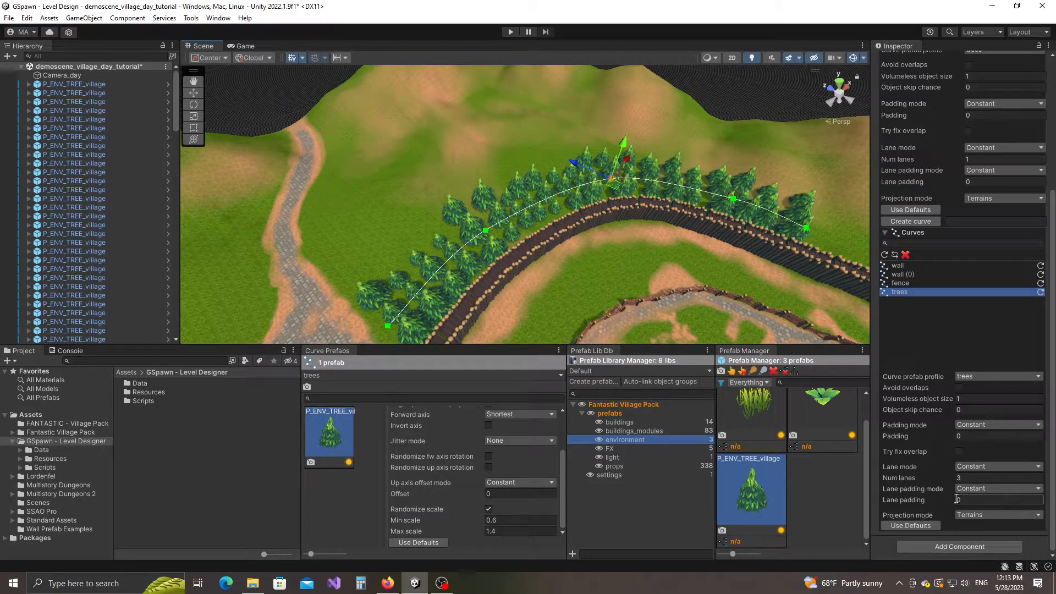
{"action": "left_click_drag", "start_coordinate": [940, 499], "coordinate": [983, 500]}
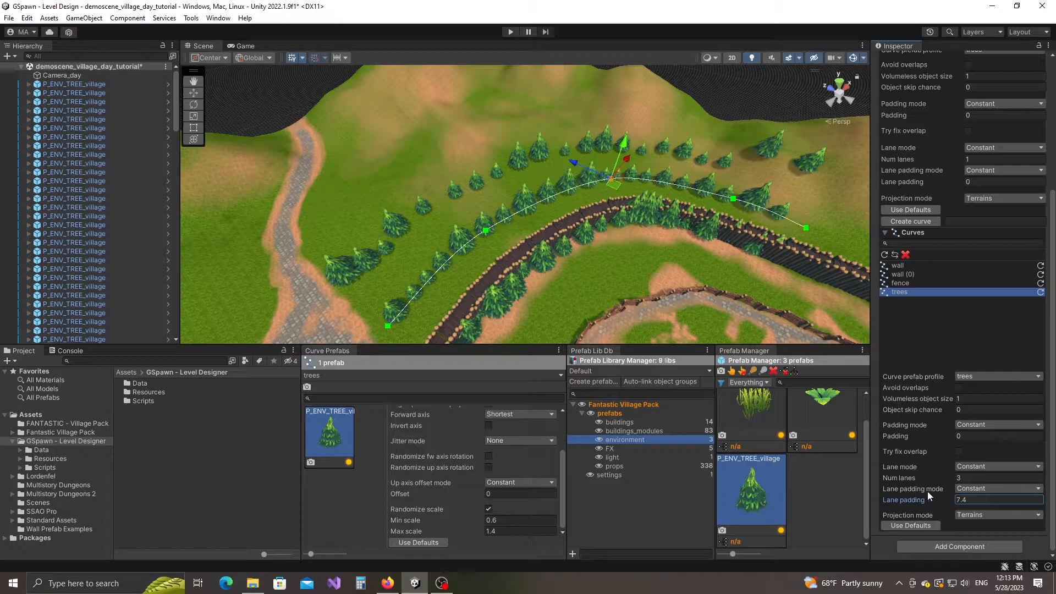
{"action": "left_click", "coordinate": [972, 490]}
{"action": "left_click", "coordinate": [986, 513]}
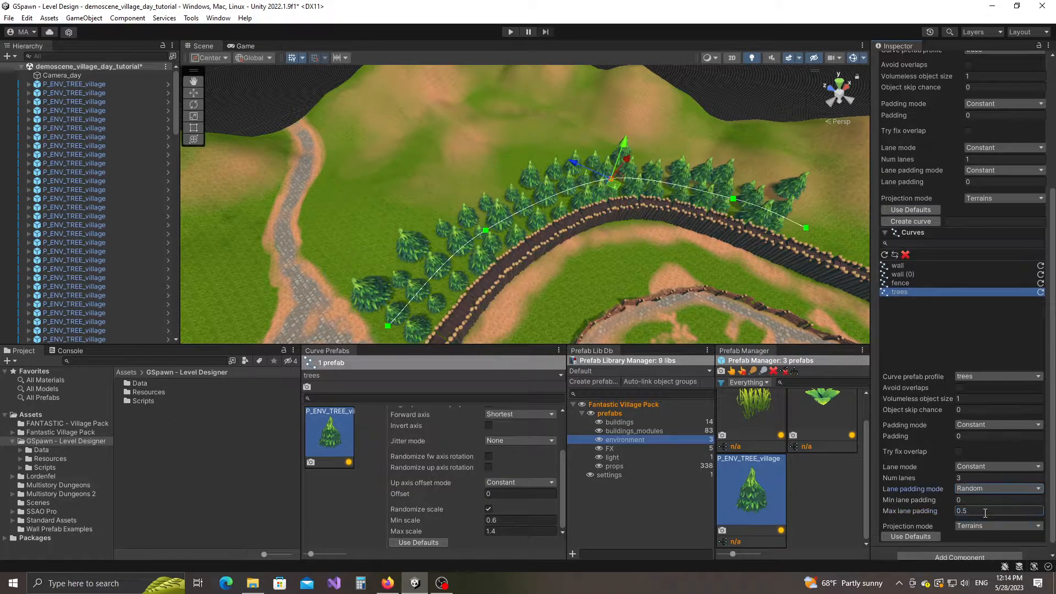
Raise the trees curve's maximum lane padding to 5.65
{"action": "left_click", "coordinate": [963, 511]}
{"action": "type", "text": "1.25"}
{"action": "left_click_drag", "start_coordinate": [967, 514], "coordinate": [1047, 518]}
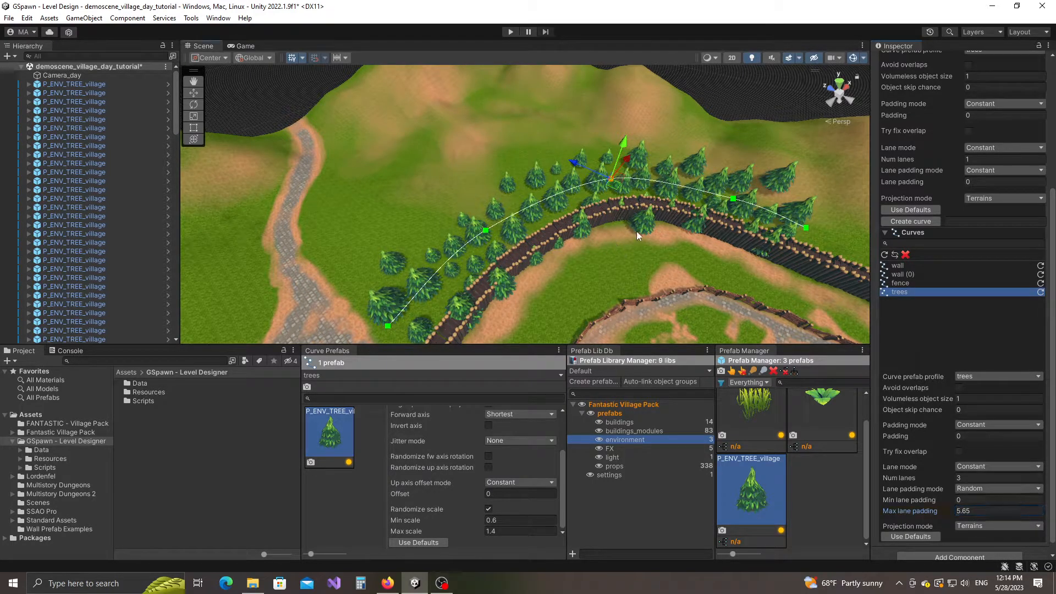
Select all control points of the trees curve and move the whole curve outward, away from the wall
{"action": "right_click_drag", "start_coordinate": [637, 231], "coordinate": [628, 251]}
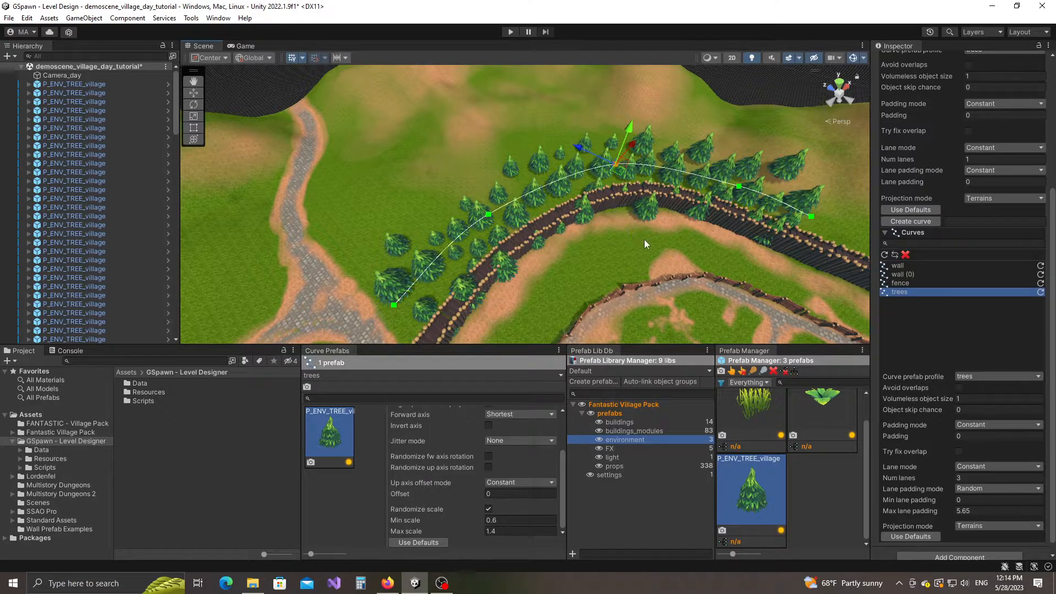
{"action": "key", "text": "ctrl+a"}
{"action": "right_click_drag", "start_coordinate": [659, 244], "coordinate": [698, 246]}
{"action": "left_click_drag", "start_coordinate": [775, 205], "coordinate": [721, 177]}
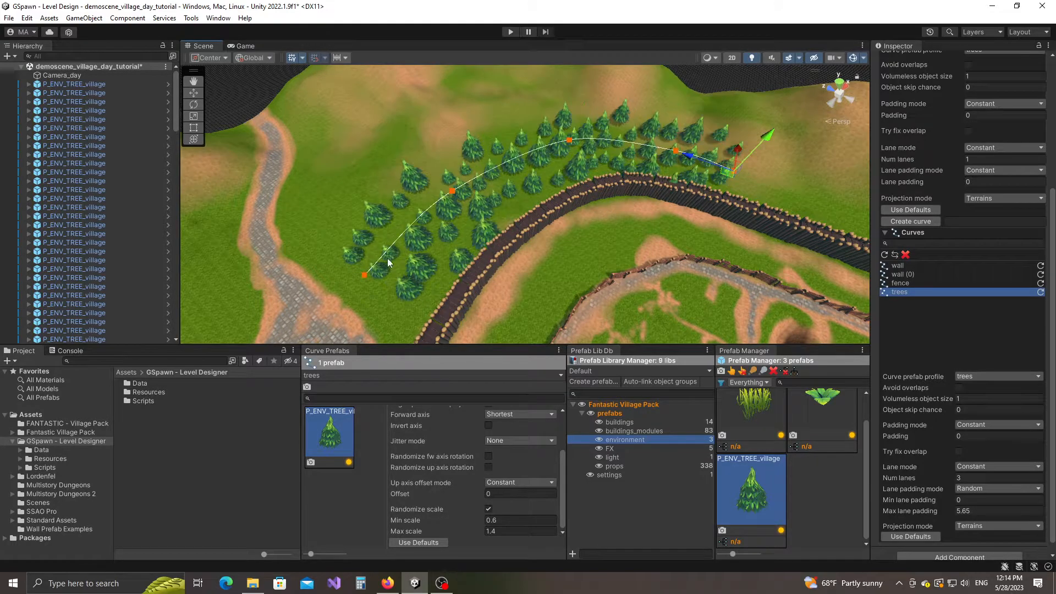
Set the trees curve's maximum lane padding to 4
{"action": "left_click", "coordinate": [453, 191]}
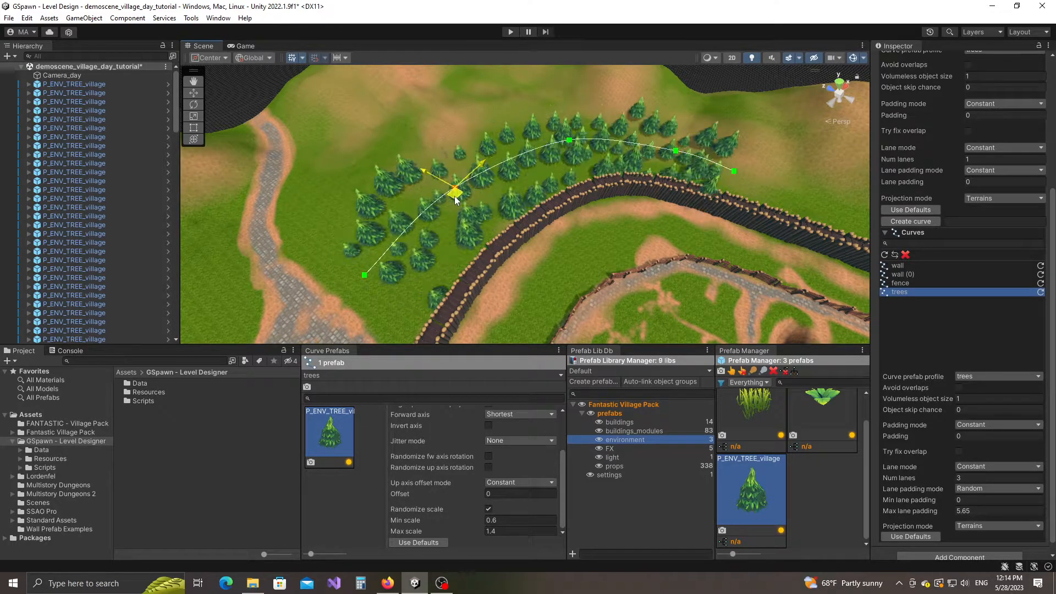
{"action": "left_click", "coordinate": [989, 510]}
{"action": "type", "text": "4"}
Adjust the first two control points of the trees curve toward the wall and check the tree line against the hills
{"action": "left_click_drag", "start_coordinate": [453, 192], "coordinate": [456, 202]}
{"action": "left_click_drag", "start_coordinate": [365, 274], "coordinate": [370, 293]}
{"action": "left_click", "coordinate": [461, 199]}
{"action": "left_click_drag", "start_coordinate": [462, 204], "coordinate": [469, 209]}
{"action": "scroll", "coordinate": [579, 254], "scroll_direction": "down", "scroll_amount": 4}
{"action": "left_click_drag", "start_coordinate": [578, 253], "coordinate": [593, 122], "text": "alt"}
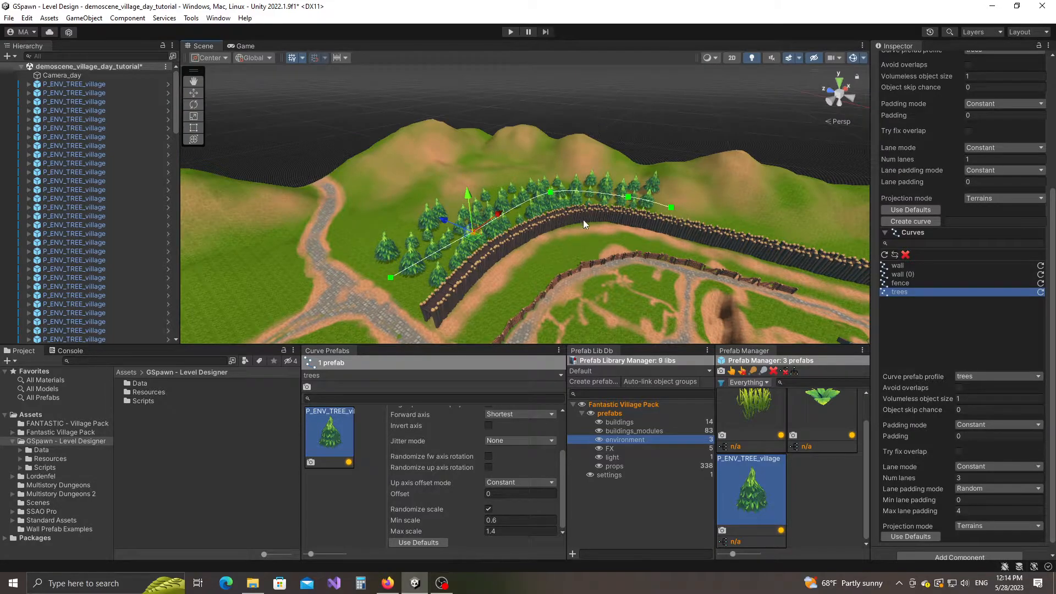
Examine the finished tree line beside the wall and the village entrance from several angles
{"action": "left_click_drag", "start_coordinate": [584, 217], "coordinate": [516, 242], "text": "alt"}
{"action": "mouse_move", "coordinate": [518, 241]}
{"action": "middle_mouse_down"}
{"action": "mouse_move", "coordinate": [544, 204]}
{"action": "mouse_move", "coordinate": [502, 247]}
{"action": "middle_mouse_up"}
{"action": "scroll", "coordinate": [557, 213], "scroll_direction": "up", "scroll_amount": 4}
{"action": "scroll", "coordinate": [503, 246], "scroll_direction": "up", "scroll_amount": 1}
{"action": "scroll", "coordinate": [586, 218], "scroll_direction": "down", "scroll_amount": 1}
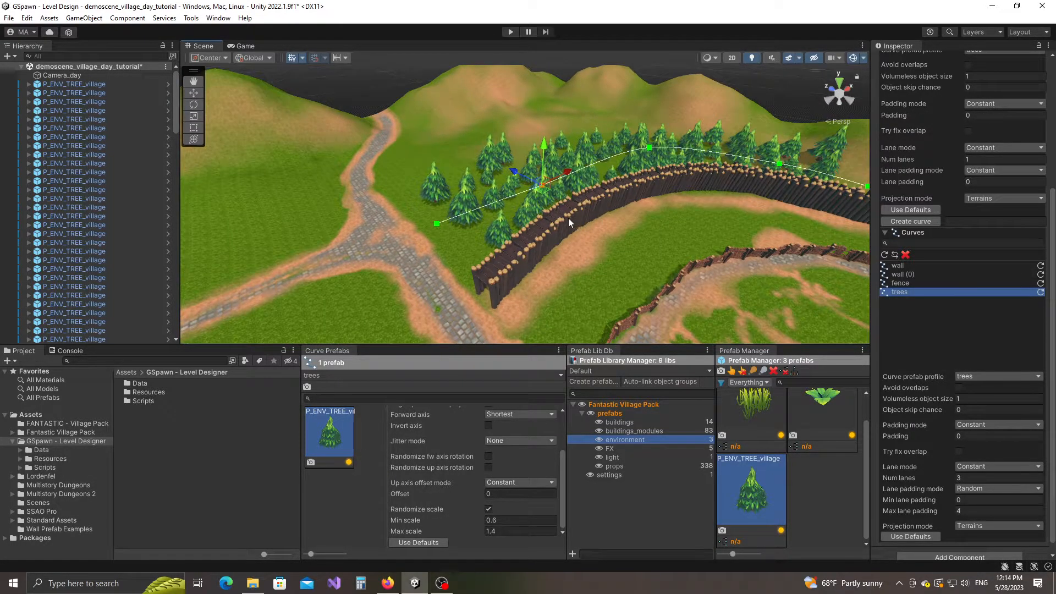
{"action": "left_click_drag", "start_coordinate": [593, 224], "coordinate": [493, 249], "text": "alt"}
{"action": "middle_click_drag", "start_coordinate": [451, 279], "coordinate": [479, 306]}
{"action": "left_click_drag", "start_coordinate": [478, 306], "coordinate": [547, 273], "text": "alt"}
{"action": "scroll", "coordinate": [547, 274], "scroll_direction": "down", "scroll_amount": 5}
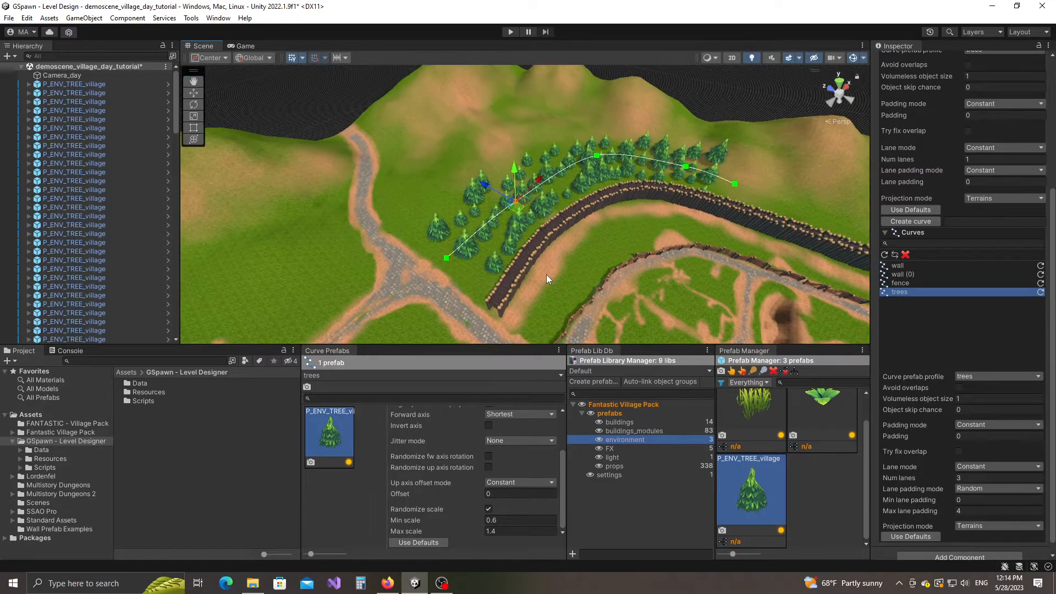
Create a new curve prefab profile named "houses"
{"action": "middle_click_drag", "start_coordinate": [549, 280], "coordinate": [549, 150]}
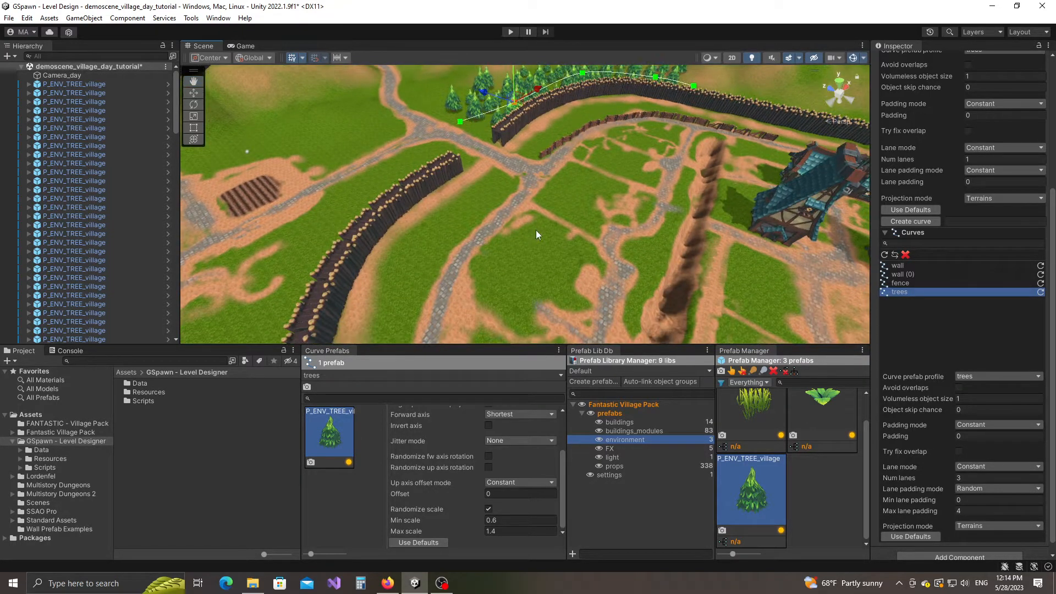
{"action": "scroll", "coordinate": [535, 230], "scroll_direction": "down", "scroll_amount": 3}
{"action": "middle_click_drag", "start_coordinate": [566, 197], "coordinate": [514, 258]}
{"action": "scroll", "coordinate": [514, 259], "scroll_direction": "down", "scroll_amount": 3}
{"action": "left_click_drag", "start_coordinate": [514, 259], "coordinate": [454, 246], "text": "alt"}
{"action": "scroll", "coordinate": [397, 234], "scroll_direction": "up", "scroll_amount": 3}
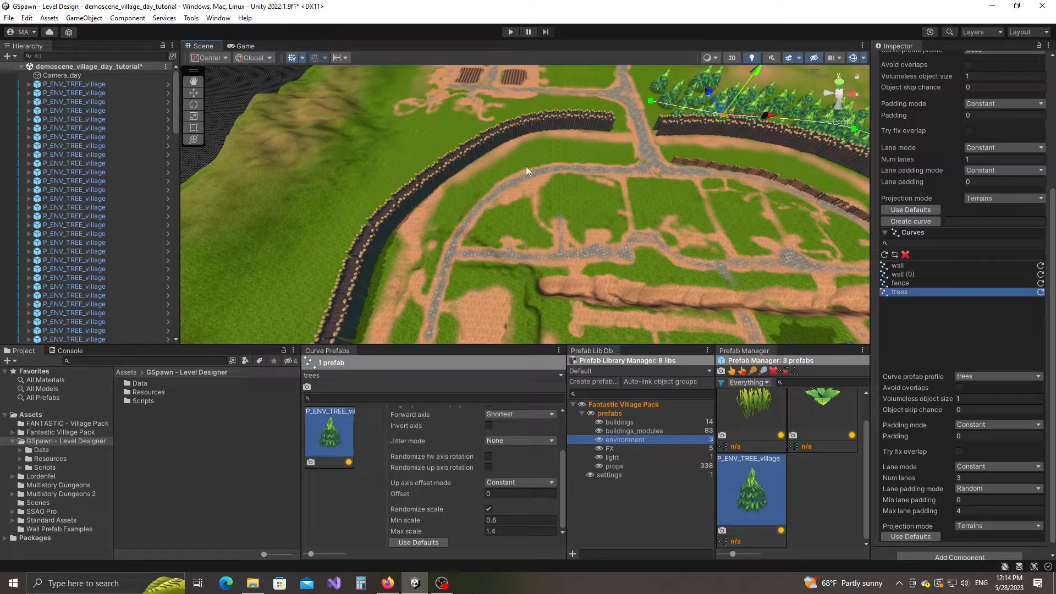
{"action": "left_click", "coordinate": [355, 376]}
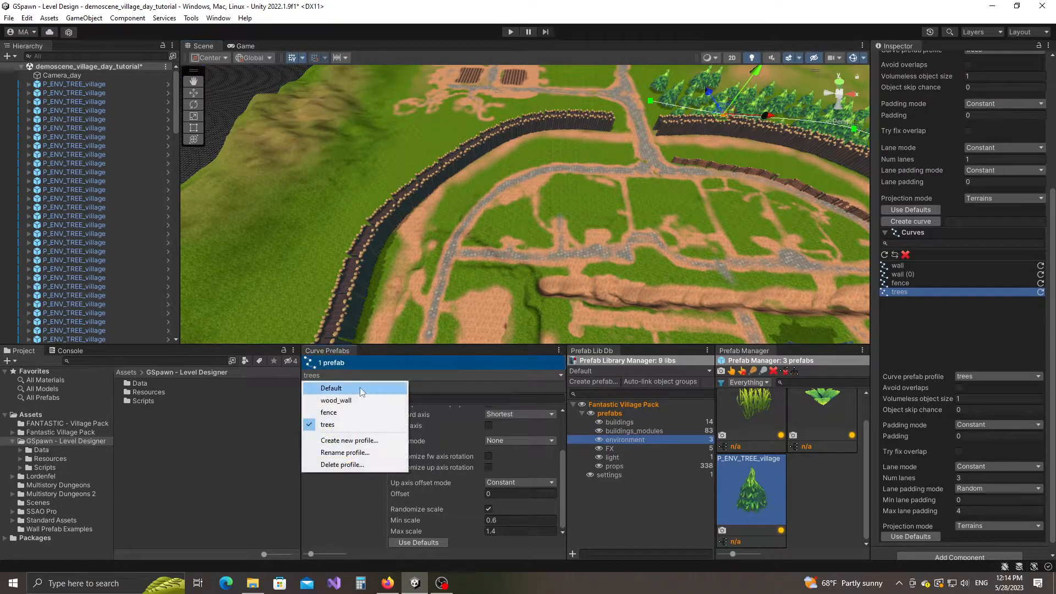
{"action": "left_click", "coordinate": [352, 440]}
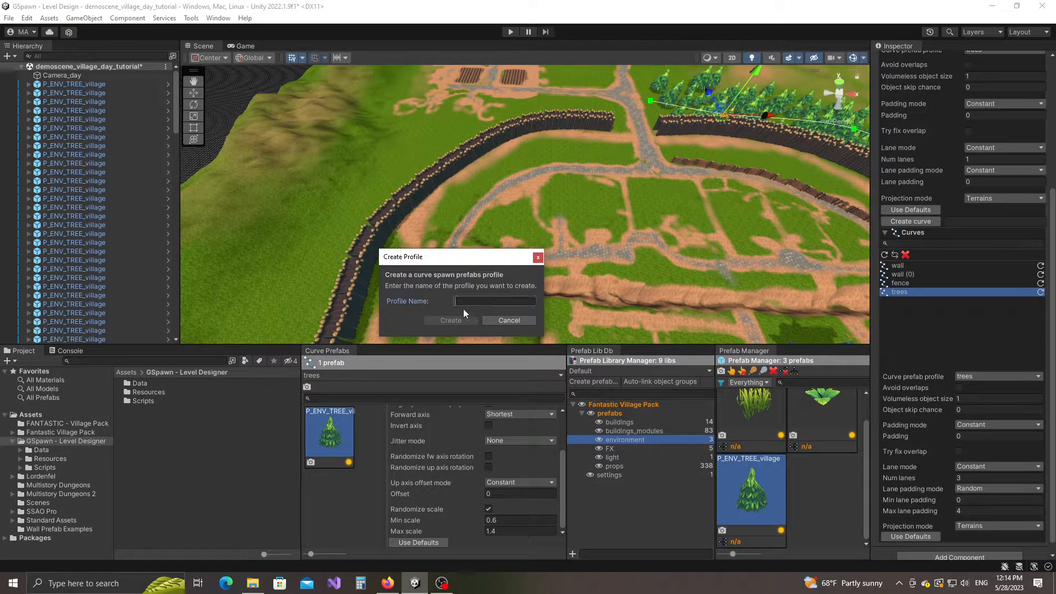
{"action": "type", "text": "houses"}
{"action": "left_click", "coordinate": [452, 321]}
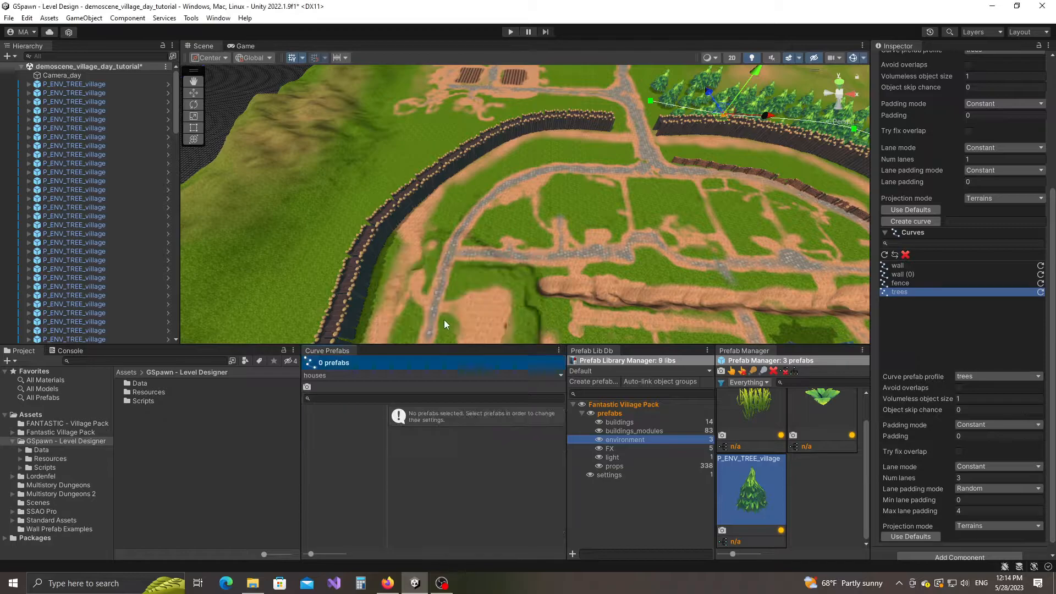
Add the building prefabs P_BLD_house_01, P_BLD_house_02 and P_BLD_house_06 to the houses curve prefab profile
{"action": "scroll", "coordinate": [1009, 345], "scroll_direction": "up", "scroll_amount": 5}
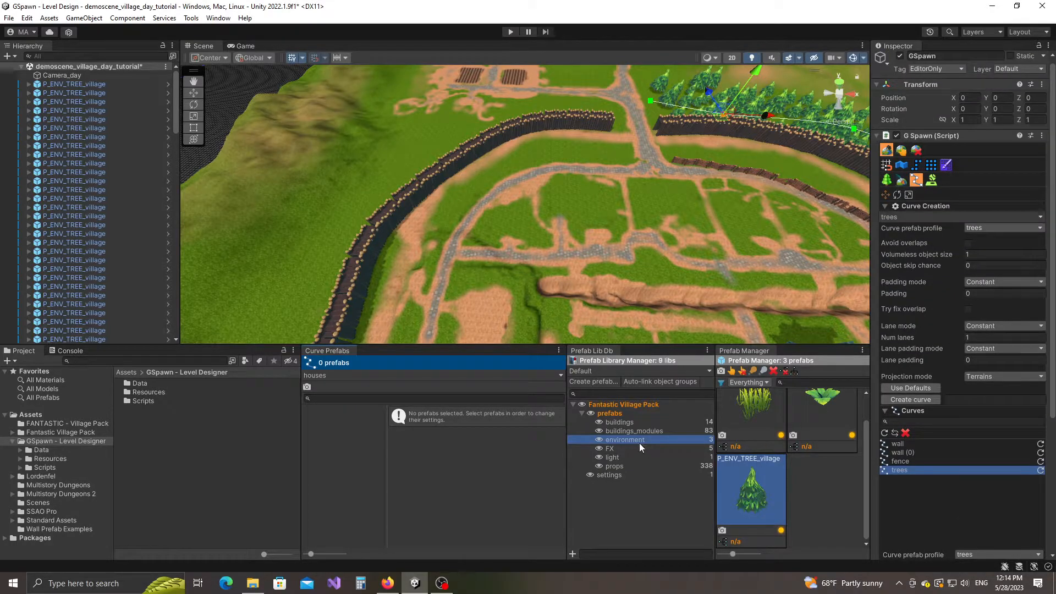
{"action": "left_click", "coordinate": [635, 423]}
{"action": "scroll", "coordinate": [805, 448], "scroll_direction": "up", "scroll_amount": 1}
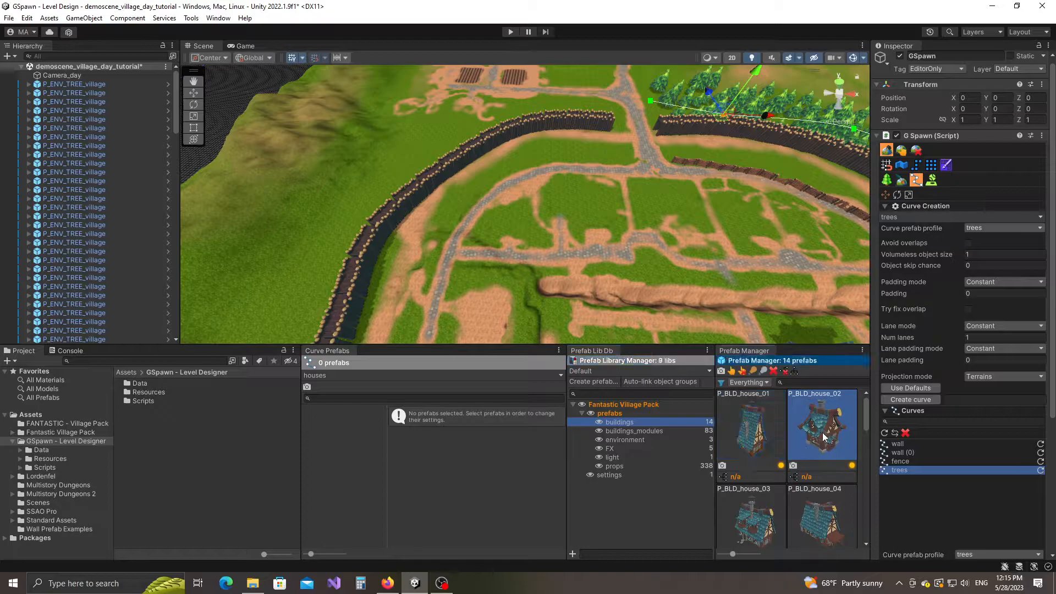
{"action": "scroll", "coordinate": [759, 435], "scroll_direction": "down", "scroll_amount": 6}
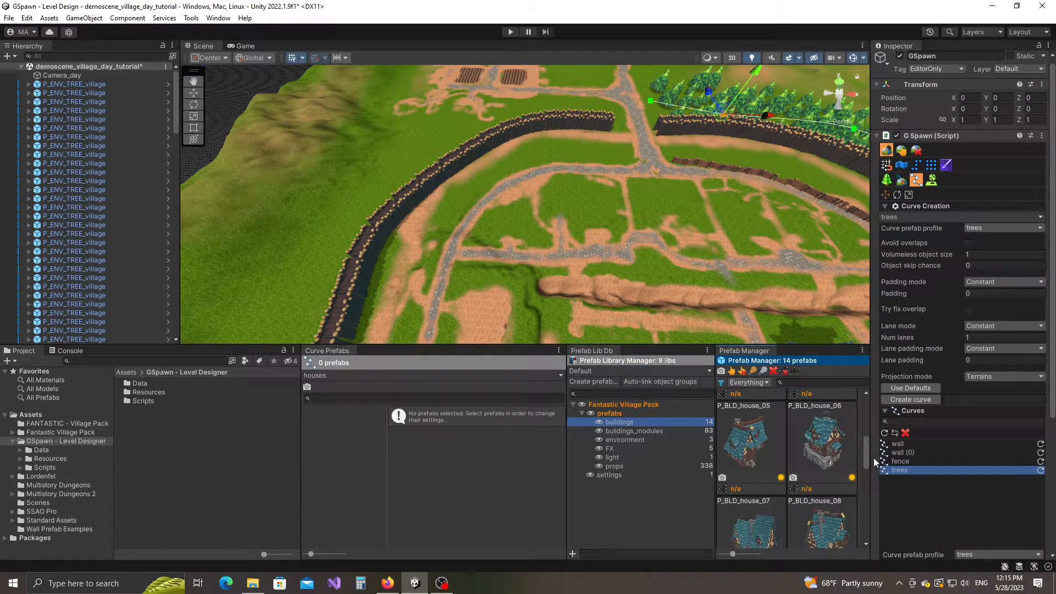
{"action": "left_click", "coordinate": [830, 450], "text": "ctrl"}
{"action": "left_click_drag", "start_coordinate": [817, 444], "coordinate": [432, 456]}
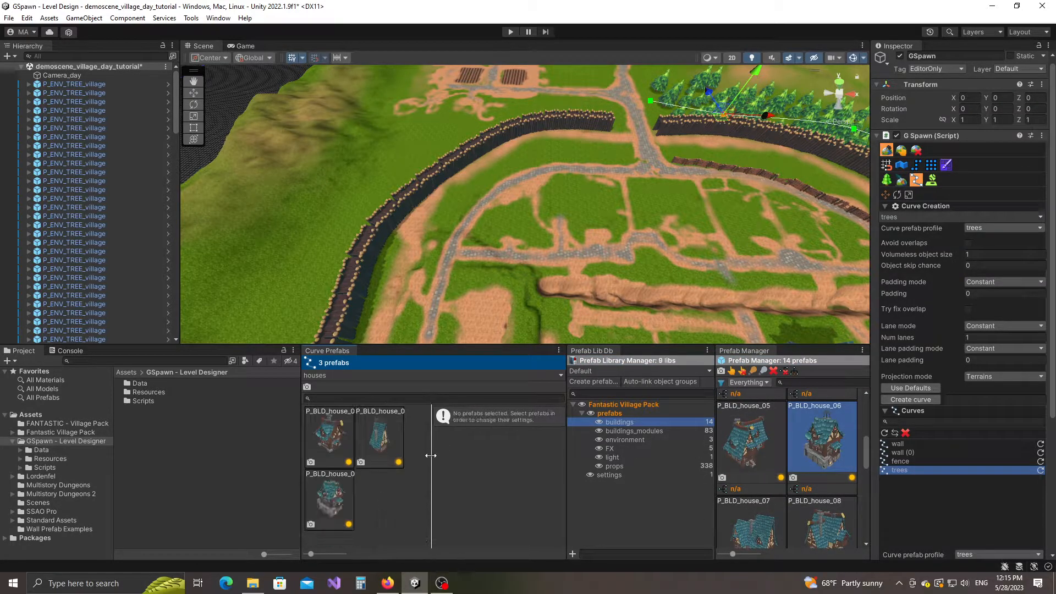
{"action": "left_click", "coordinate": [382, 437]}
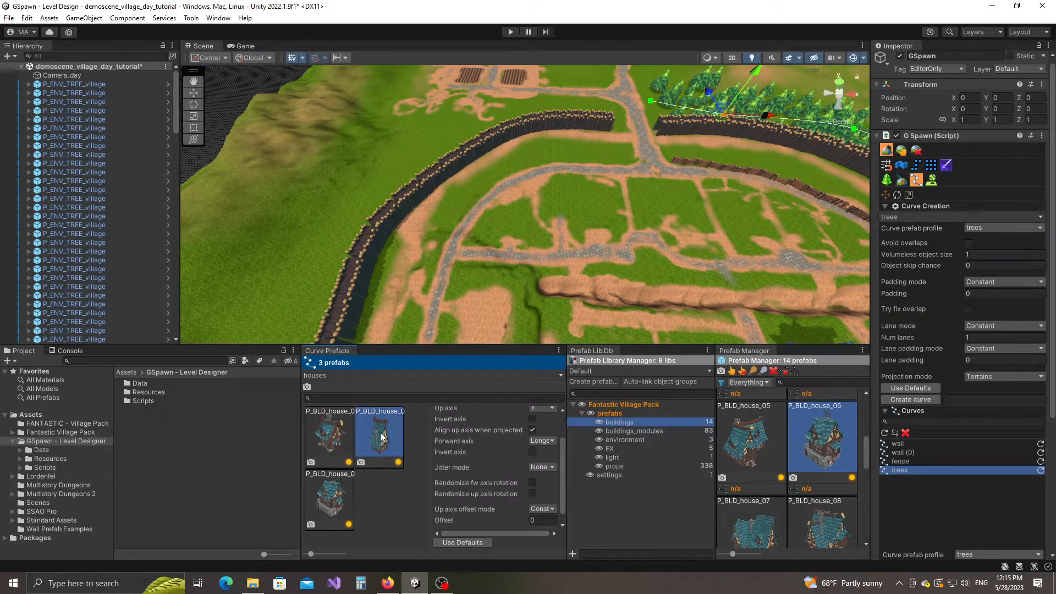
{"action": "left_click", "coordinate": [952, 217]}
{"action": "left_click", "coordinate": [927, 282]}
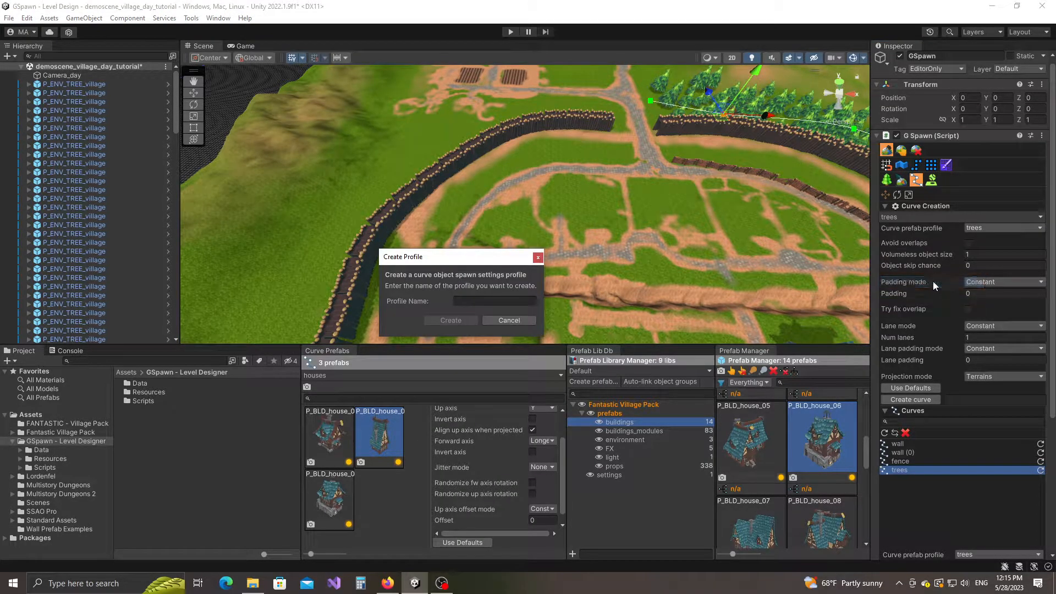
{"action": "left_click", "coordinate": [543, 252]}
Switch curve creation to the Default profile, with houses as the curve prefab profile and Terrains as the projection mode
{"action": "left_click", "coordinate": [912, 218]}
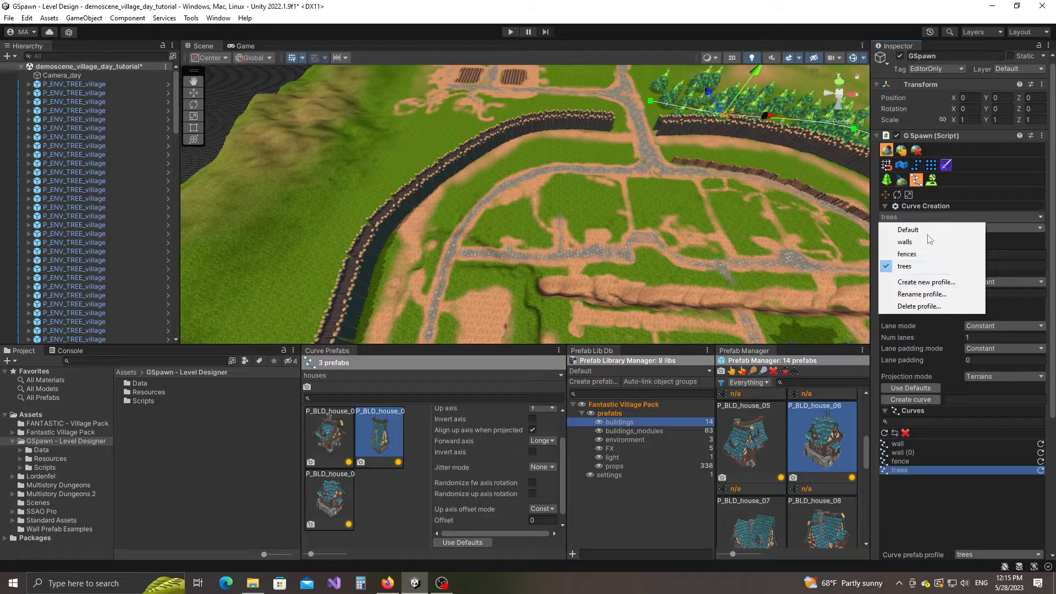
{"action": "left_click", "coordinate": [913, 228]}
{"action": "left_click", "coordinate": [988, 228]}
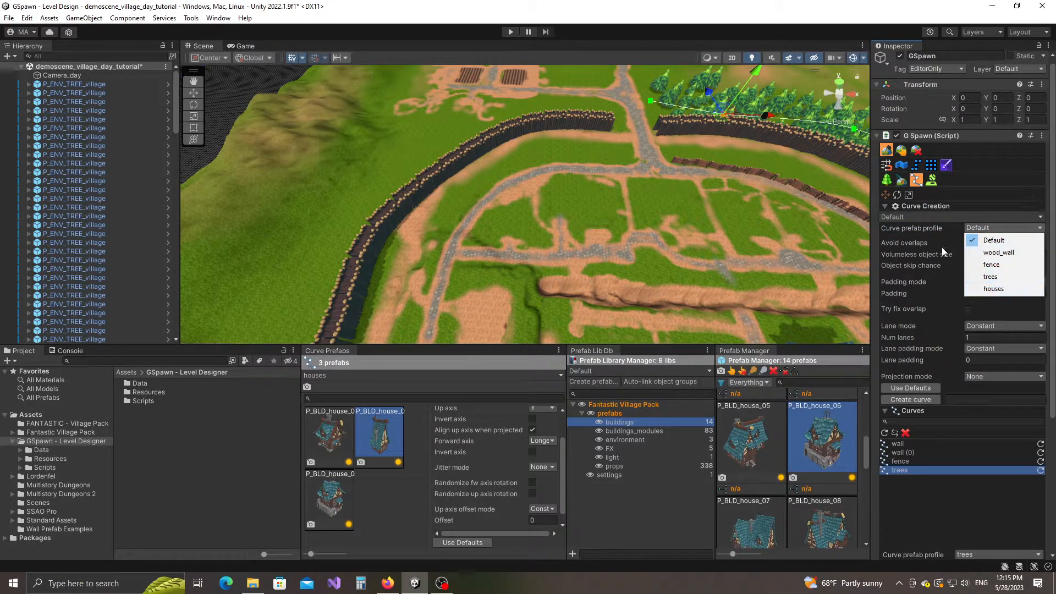
{"action": "left_click", "coordinate": [994, 290]}
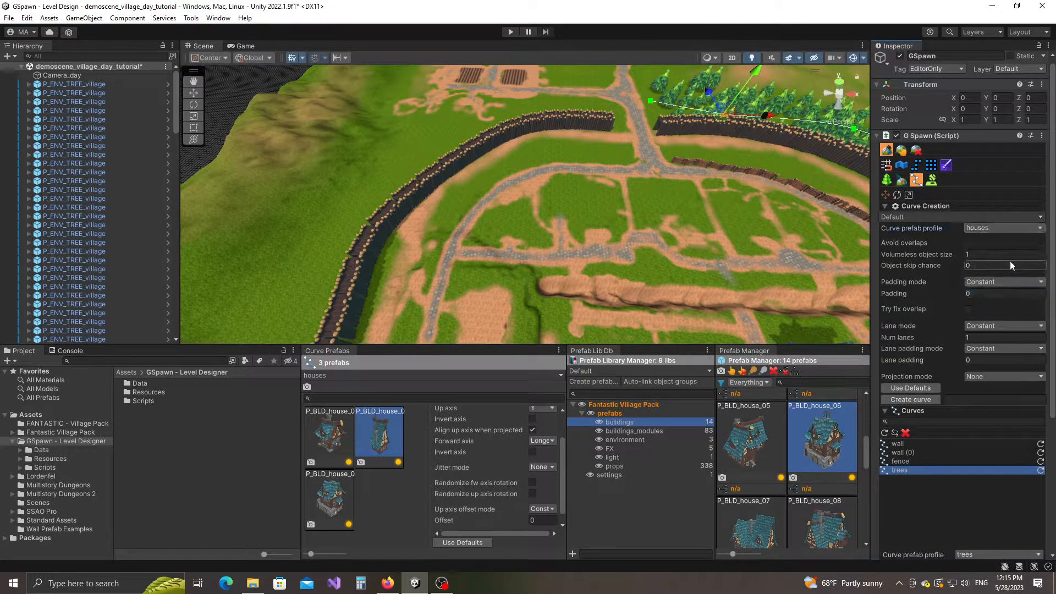
{"action": "left_click", "coordinate": [995, 376]}
{"action": "left_click", "coordinate": [988, 405]}
Create a curve named "houses" and place four control points along the curved road inside the wooden wall
{"action": "left_click", "coordinate": [966, 400]}
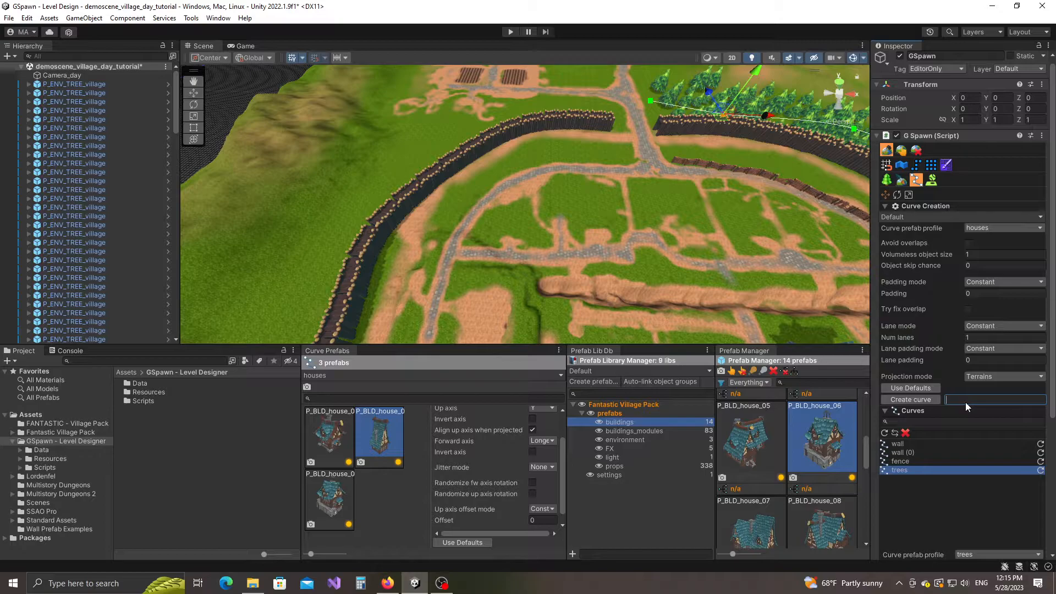
{"action": "left_click", "coordinate": [915, 399]}
{"action": "right_click_drag", "start_coordinate": [671, 187], "coordinate": [665, 253]}
{"action": "scroll", "coordinate": [624, 216], "scroll_direction": "up", "scroll_amount": 4}
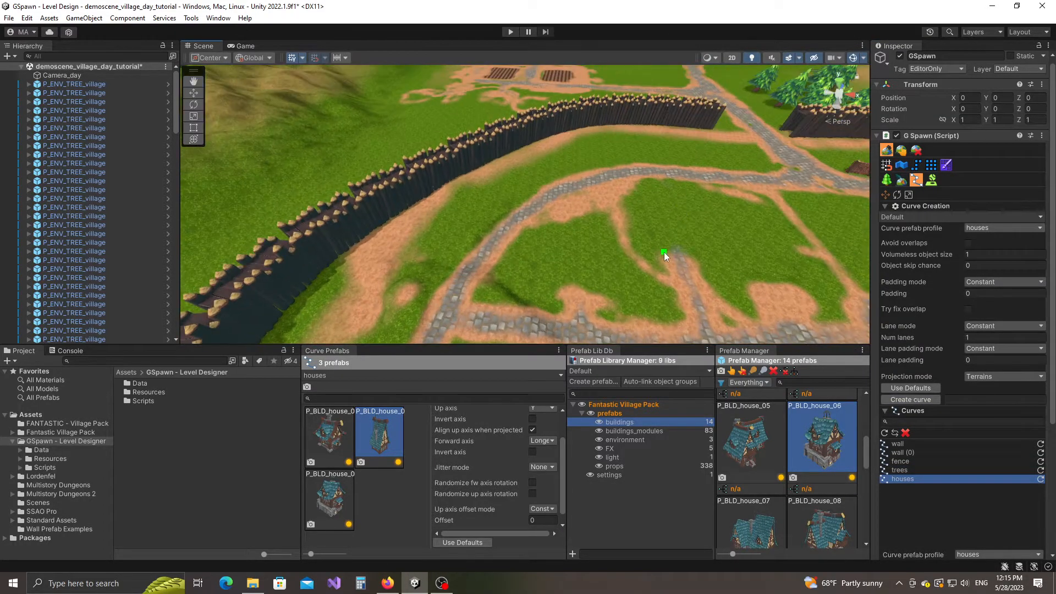
{"action": "middle_click_drag", "start_coordinate": [665, 252], "coordinate": [659, 229]}
{"action": "left_click", "coordinate": [451, 226]}
{"action": "left_click", "coordinate": [562, 159]}
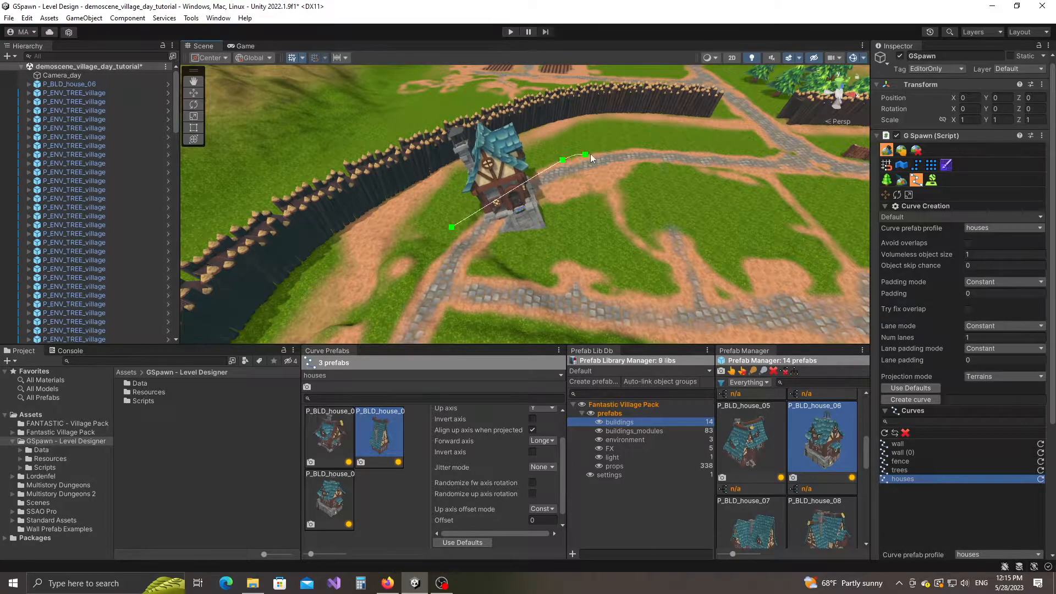
{"action": "left_click", "coordinate": [670, 144]}
{"action": "left_click", "coordinate": [762, 146]}
{"action": "right_click_drag", "start_coordinate": [758, 162], "coordinate": [668, 216]}
{"action": "scroll", "coordinate": [651, 224], "scroll_direction": "up", "scroll_amount": 3}
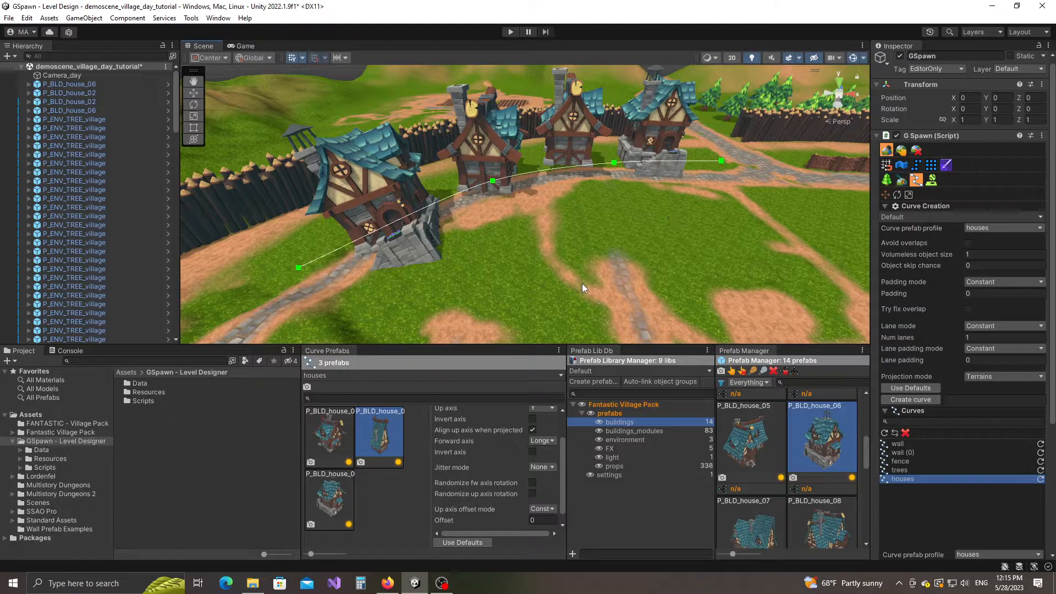
Turn off aligning the up axis when projected for all three house prefabs in the houses profile
{"action": "left_click", "coordinate": [335, 432]}
{"action": "key", "text": "ctrl+a"}
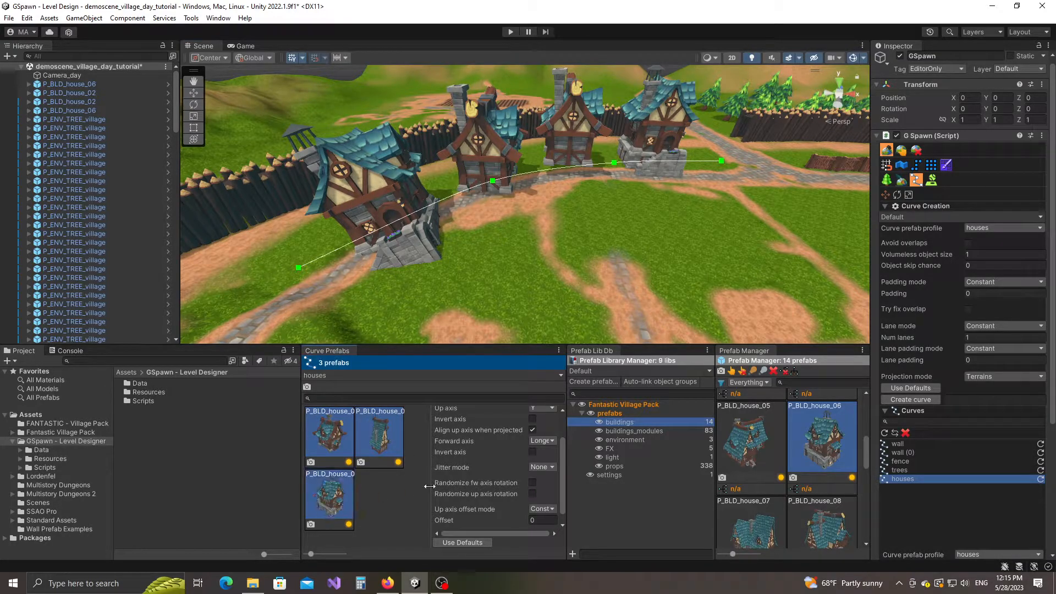
{"action": "left_click", "coordinate": [533, 430]}
{"action": "left_click_drag", "start_coordinate": [566, 453], "coordinate": [627, 452]}
{"action": "scroll", "coordinate": [560, 254], "scroll_direction": "up", "scroll_amount": 1}
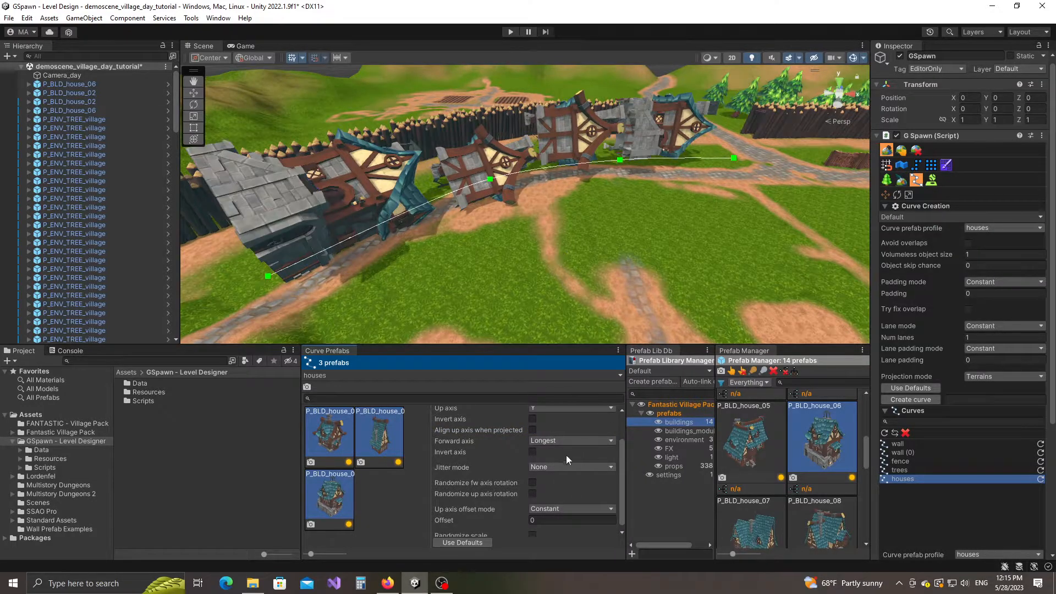
Set the forward axis of all three house prefabs to Shortest
{"action": "scroll", "coordinate": [570, 458], "scroll_direction": "up", "scroll_amount": 3}
{"action": "right_click_drag", "start_coordinate": [625, 160], "coordinate": [608, 204]}
{"action": "middle_click_drag", "start_coordinate": [608, 205], "coordinate": [601, 259]}
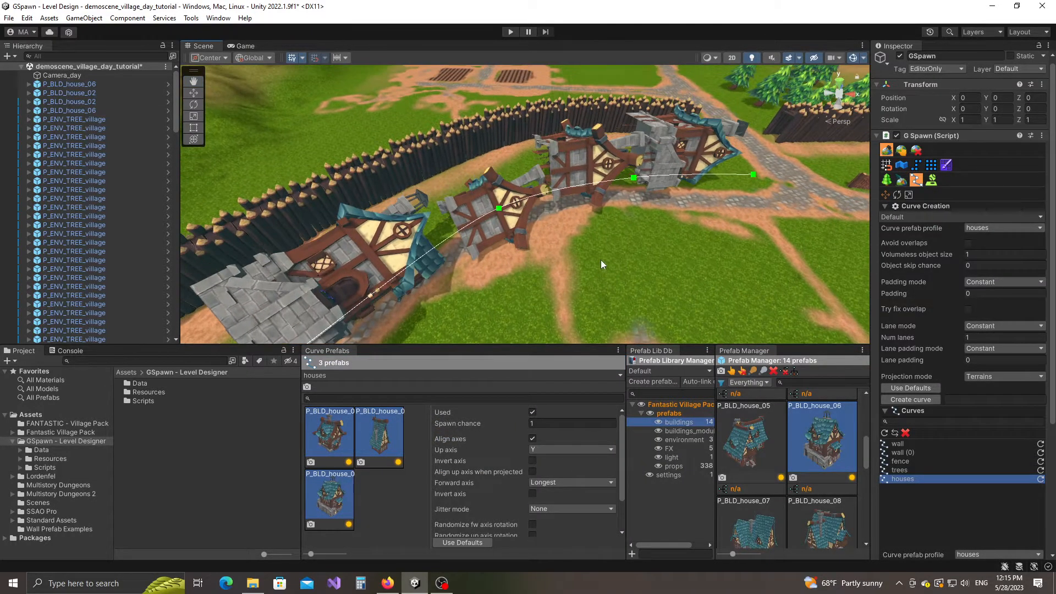
{"action": "scroll", "coordinate": [596, 288], "scroll_direction": "down", "scroll_amount": 1}
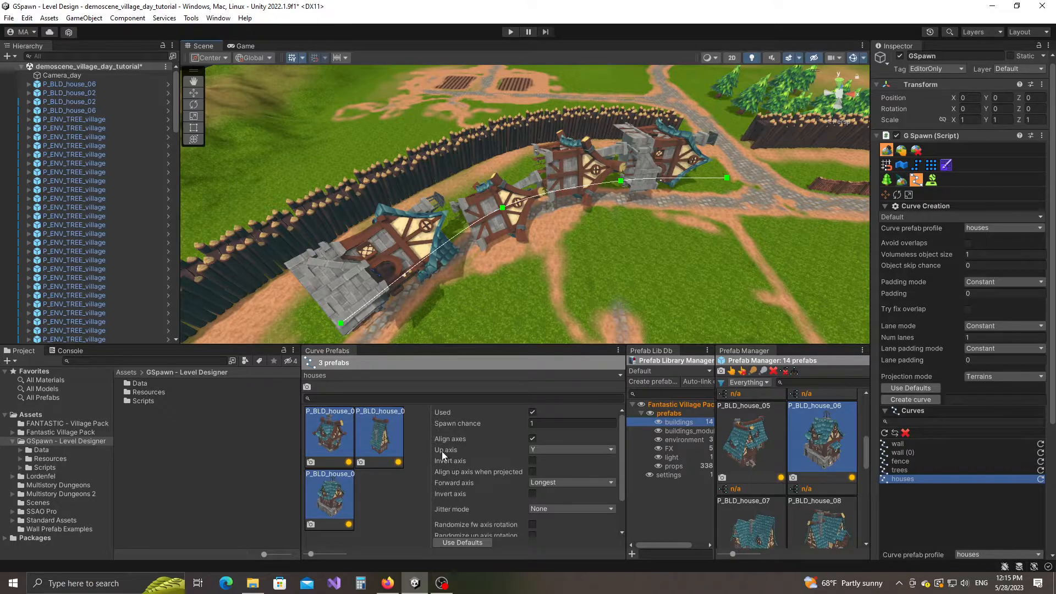
{"action": "left_click", "coordinate": [552, 483]}
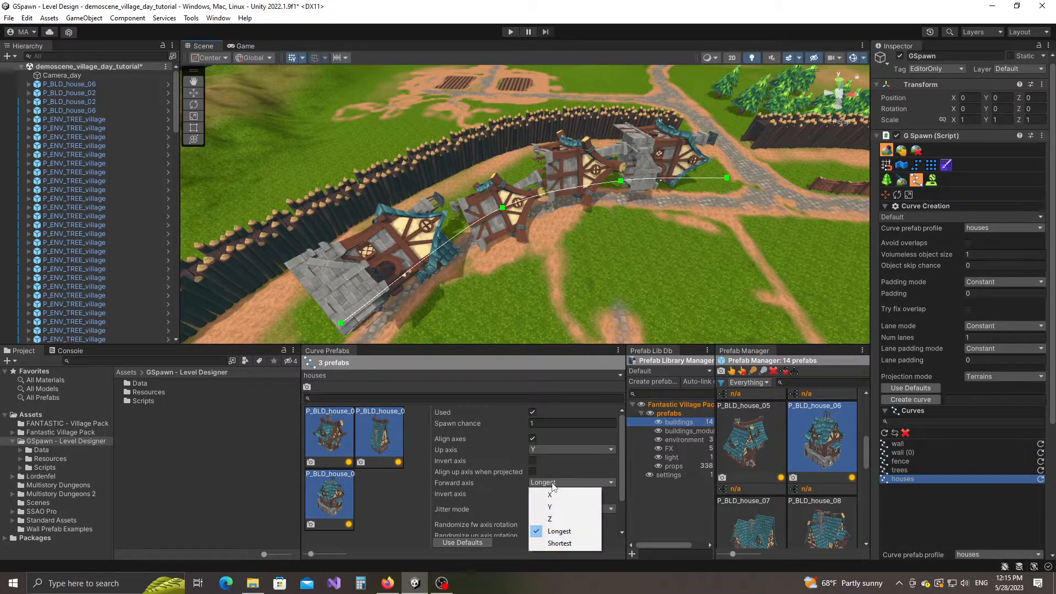
{"action": "left_click", "coordinate": [569, 544]}
Move the control points at the start of the houses curve to extend the row of houses farther along the wall
{"action": "scroll", "coordinate": [659, 241], "scroll_direction": "down", "scroll_amount": 5}
{"action": "middle_click_drag", "start_coordinate": [660, 241], "coordinate": [546, 226]}
{"action": "scroll", "coordinate": [547, 229], "scroll_direction": "down", "scroll_amount": 4}
{"action": "left_click_drag", "start_coordinate": [460, 209], "coordinate": [401, 275]}
{"action": "left_click", "coordinate": [531, 172]}
{"action": "left_click_drag", "start_coordinate": [531, 175], "coordinate": [508, 178]}
{"action": "right_click_drag", "start_coordinate": [671, 249], "coordinate": [622, 202]}
{"action": "left_click", "coordinate": [607, 174]}
{"action": "left_click_drag", "start_coordinate": [607, 173], "coordinate": [451, 210]}
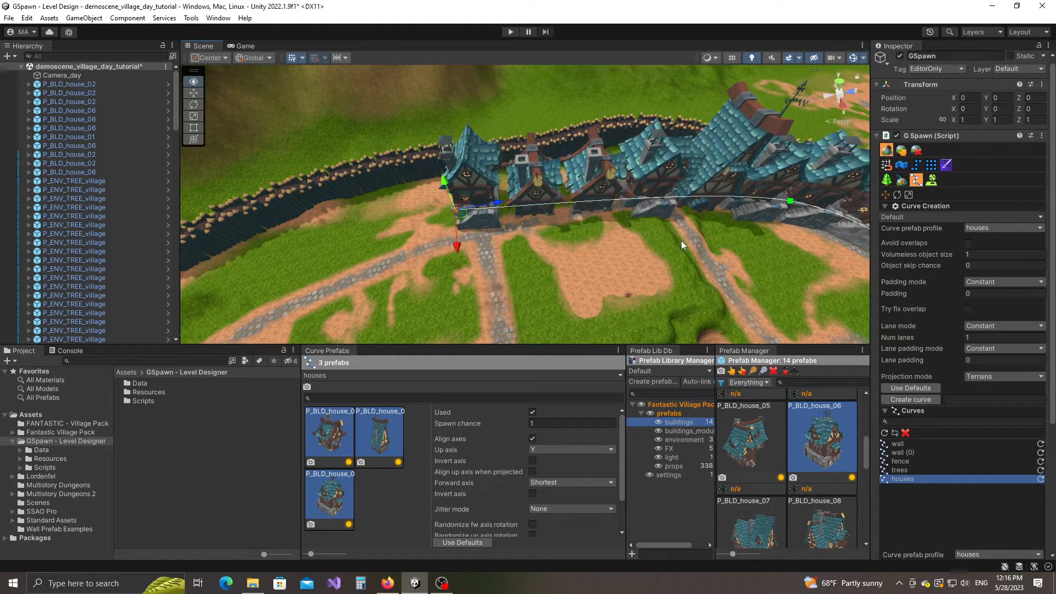
Insert another control point in the extended stretch of the houses curve and shift it so the row follows the road's bend
{"action": "left_click", "coordinate": [642, 201], "text": "shift"}
{"action": "left_click_drag", "start_coordinate": [641, 207], "coordinate": [638, 190]}
{"action": "right_click_drag", "start_coordinate": [638, 192], "coordinate": [454, 209]}
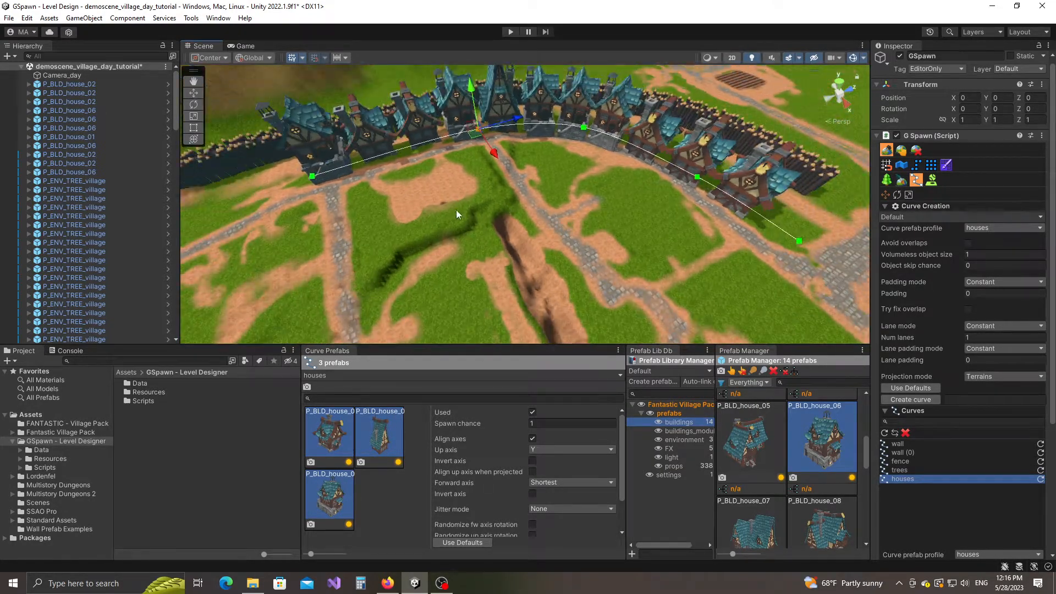
{"action": "right_click_drag", "start_coordinate": [575, 231], "coordinate": [541, 240]}
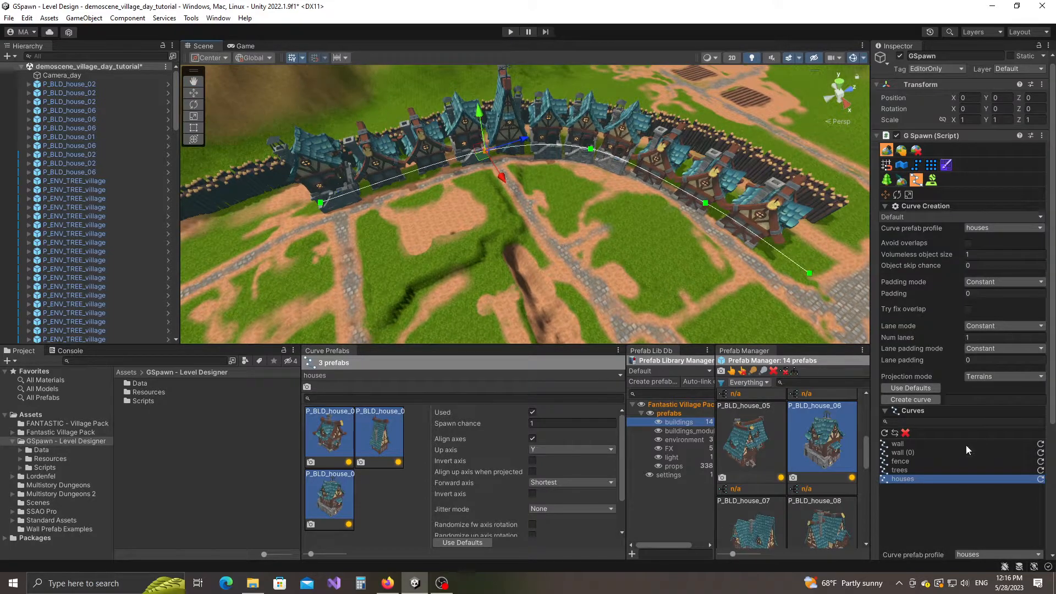
Try a lane padding of 1.8 on the houses curve and reset it to 0
{"action": "scroll", "coordinate": [967, 445], "scroll_direction": "down", "scroll_amount": 5}
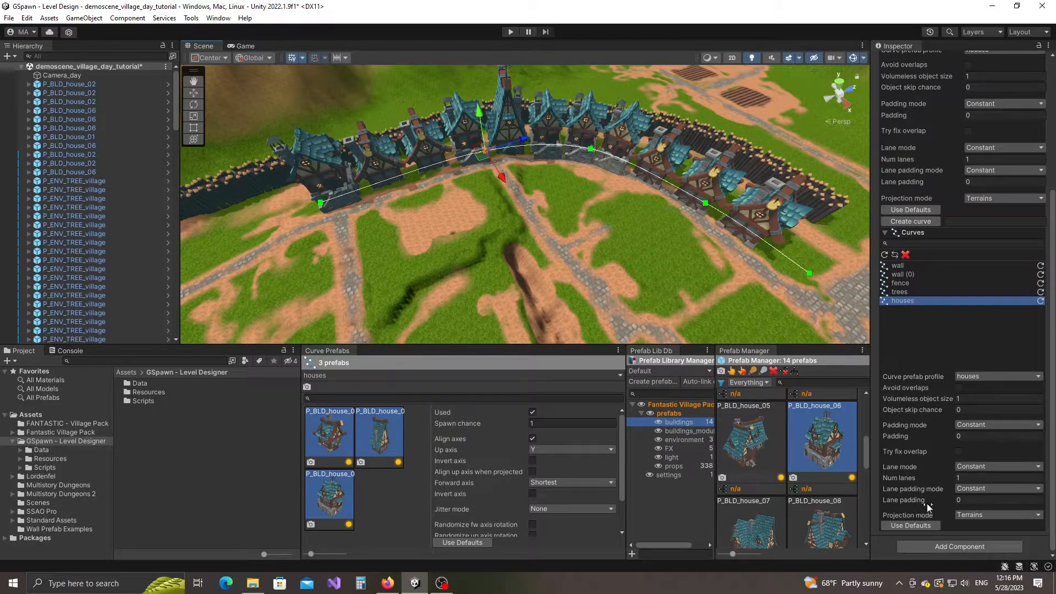
{"action": "left_click_drag", "start_coordinate": [922, 502], "coordinate": [939, 501]}
{"action": "right_click_drag", "start_coordinate": [632, 265], "coordinate": [642, 253]}
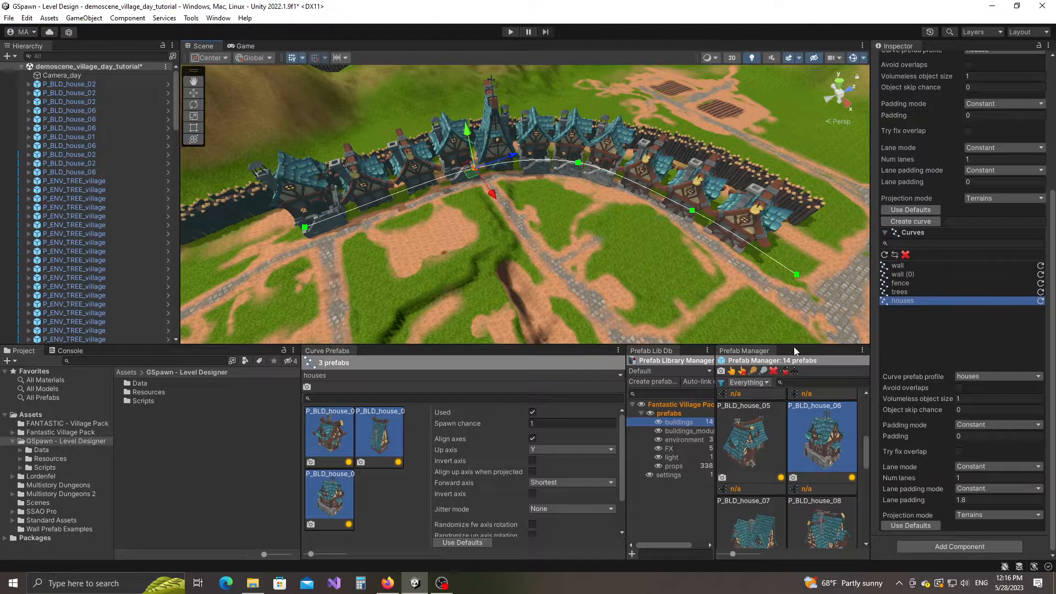
{"action": "left_click", "coordinate": [978, 497]}
Try a constant padding of 3.35 on the houses curve, and switch to Random padding with a minimum of 2 and a maximum of 5
{"action": "left_click_drag", "start_coordinate": [943, 440], "coordinate": [1003, 450]}
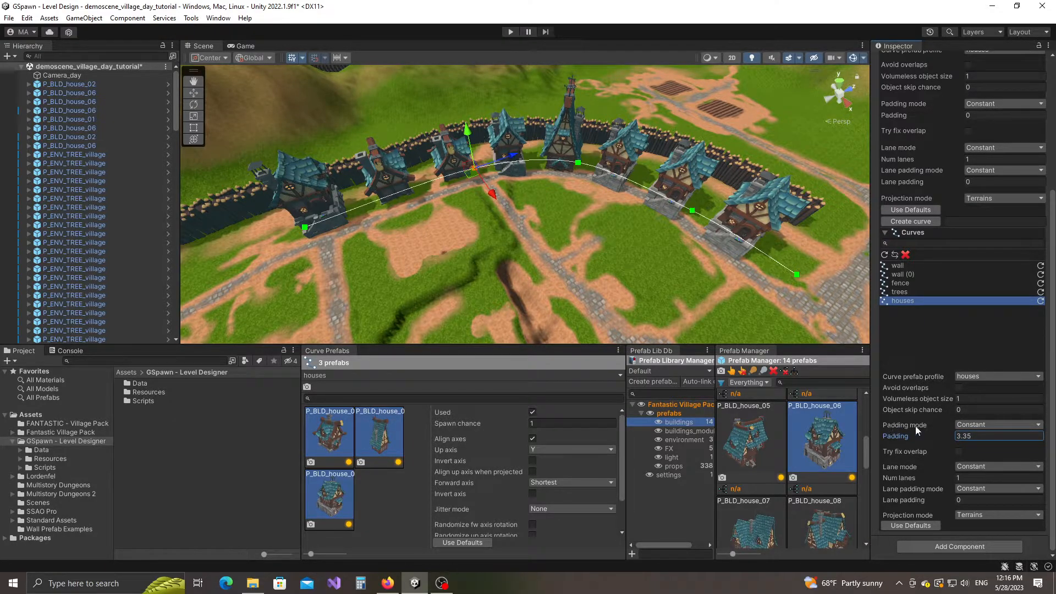
{"action": "left_click", "coordinate": [966, 425]}
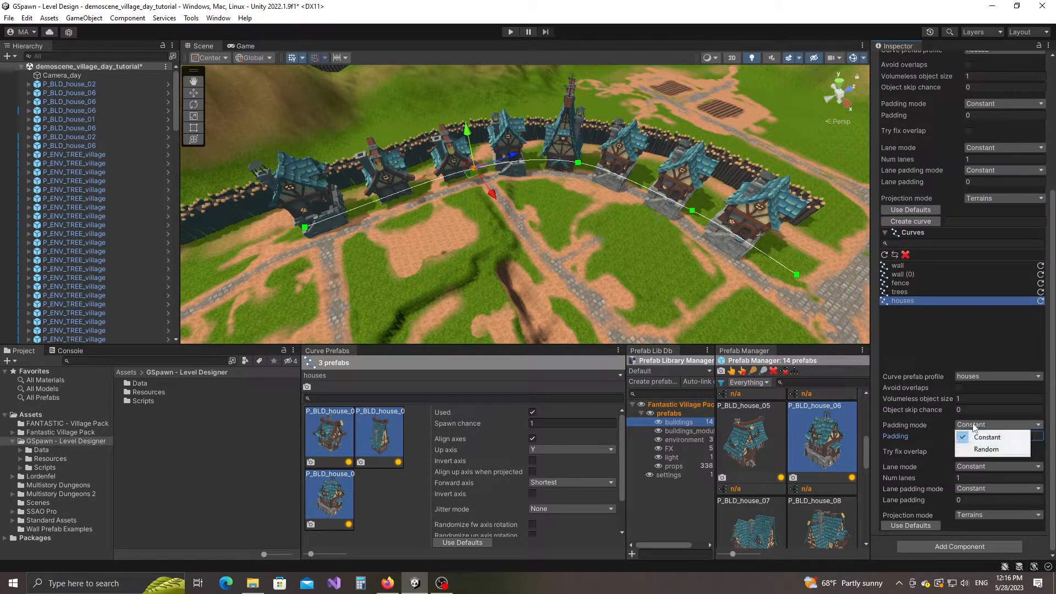
{"action": "left_click", "coordinate": [986, 450]}
{"action": "left_click", "coordinate": [975, 436]}
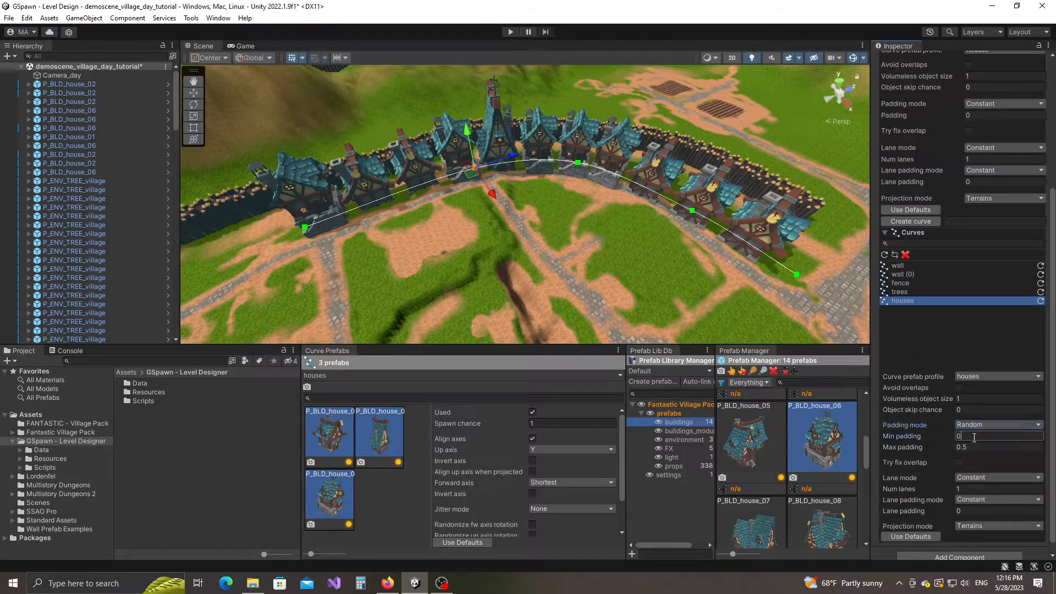
{"action": "type", "text": "2"}
{"action": "left_click", "coordinate": [974, 447]}
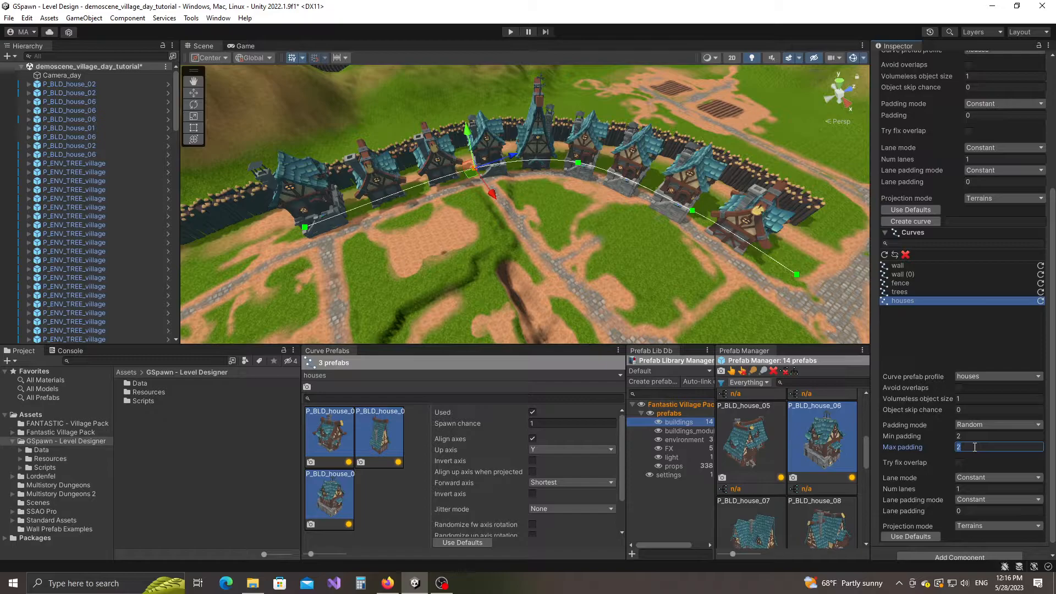
{"action": "type", "text": "5"}
{"action": "right_click_drag", "start_coordinate": [683, 240], "coordinate": [725, 250]}
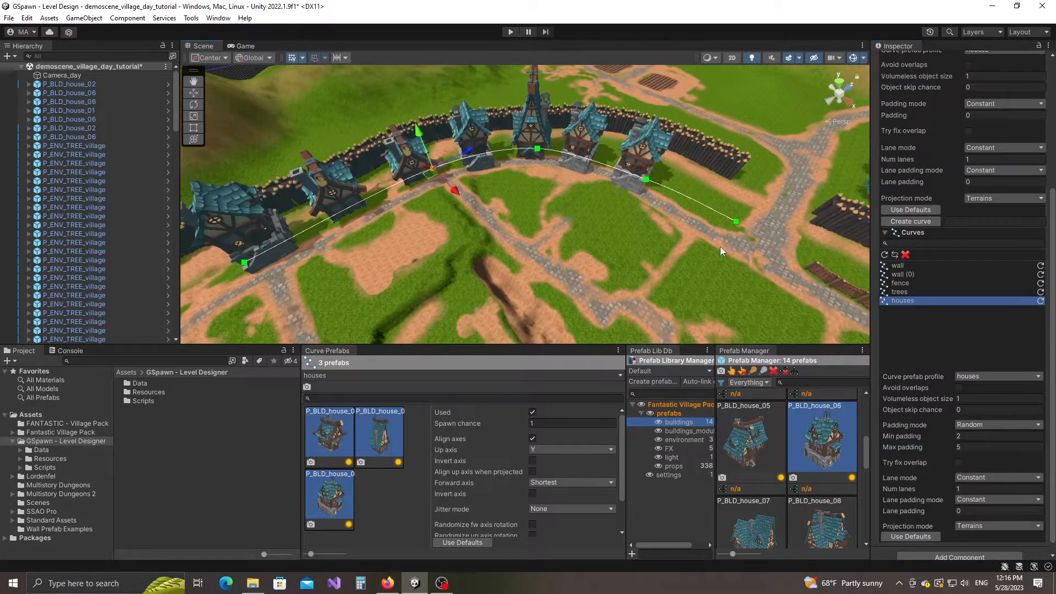
Move the end control point of the houses curve farther along the road and shift its two neighbouring points to reshape the row
{"action": "left_click_drag", "start_coordinate": [737, 222], "coordinate": [775, 243]}
{"action": "left_click", "coordinate": [647, 185]}
{"action": "left_click_drag", "start_coordinate": [646, 185], "coordinate": [645, 163]}
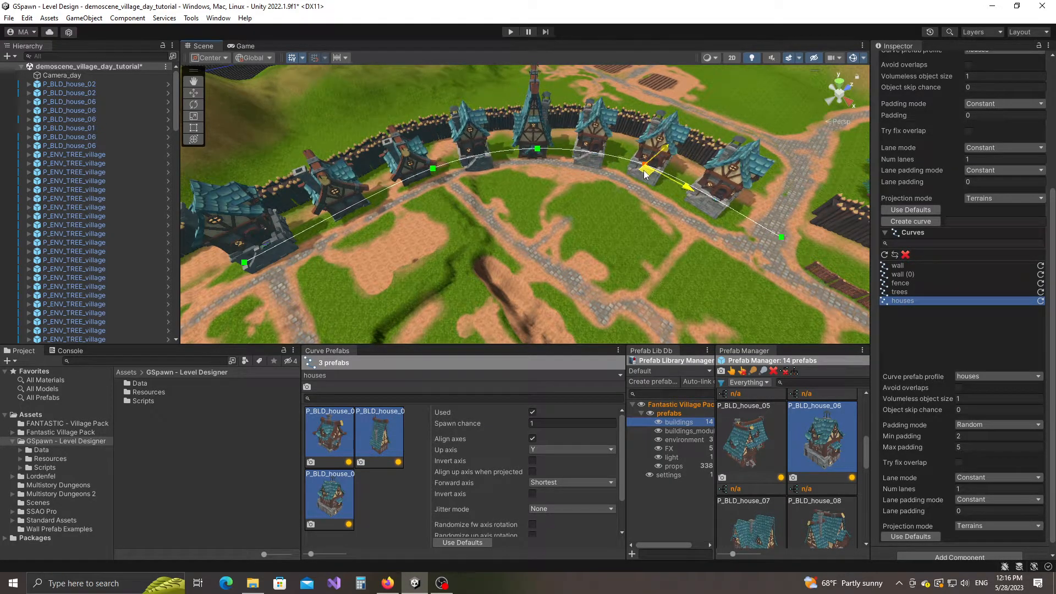
{"action": "left_click", "coordinate": [537, 151]}
{"action": "left_click_drag", "start_coordinate": [537, 155], "coordinate": [537, 150]}
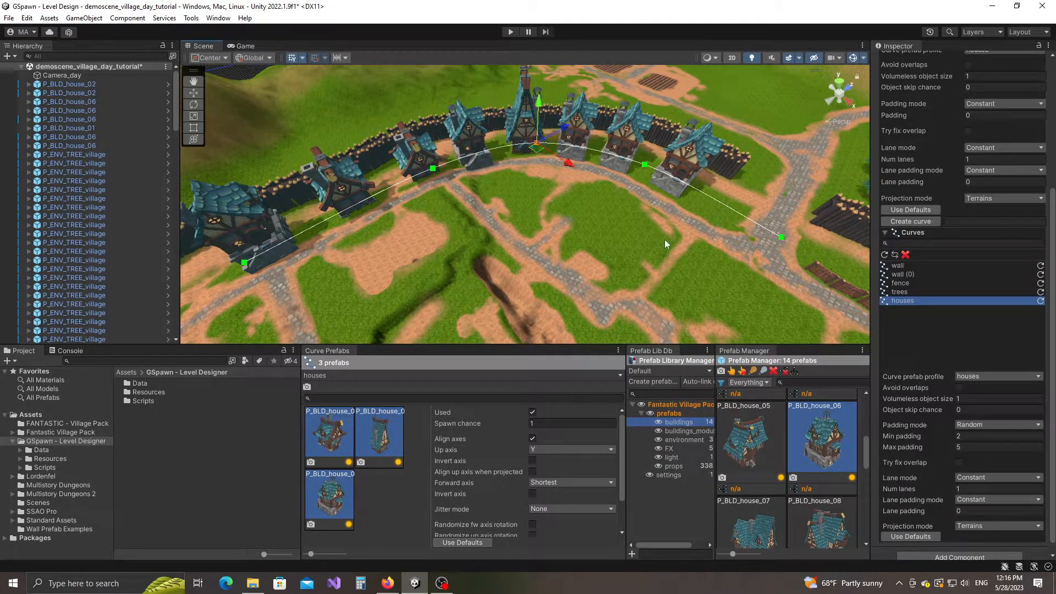
Delete the houses curve while keeping its spawned house objects in the scene
{"action": "left_click_drag", "start_coordinate": [704, 269], "coordinate": [592, 260], "text": "alt"}
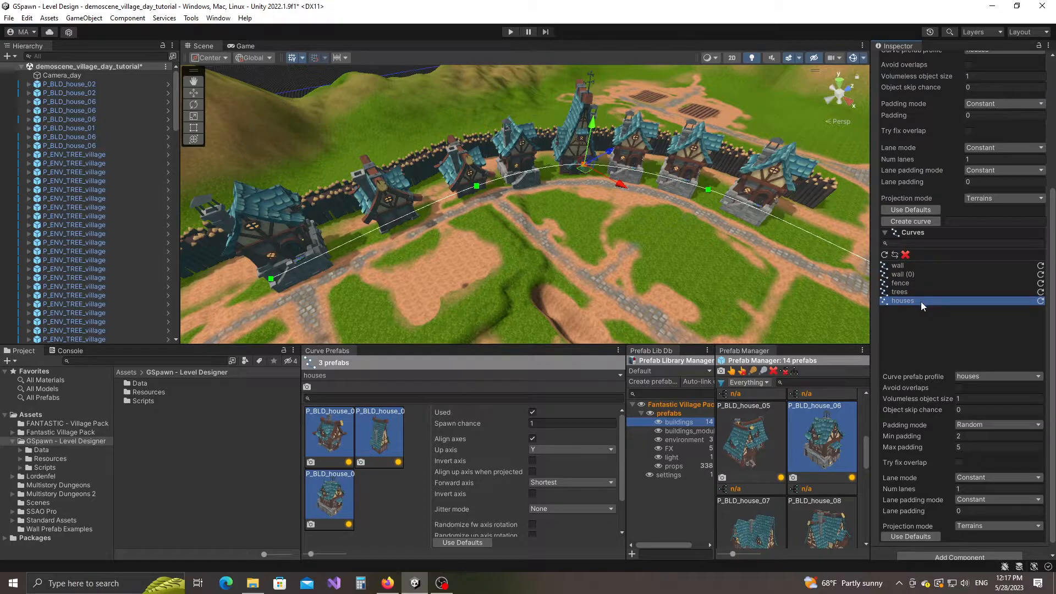
{"action": "left_click", "coordinate": [906, 254]}
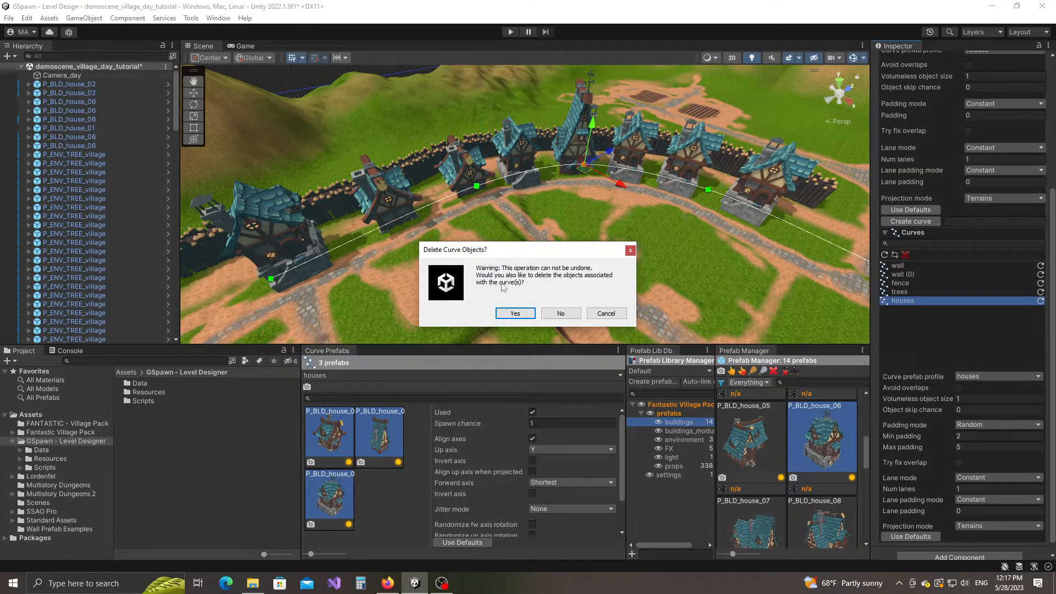
{"action": "left_click", "coordinate": [561, 313]}
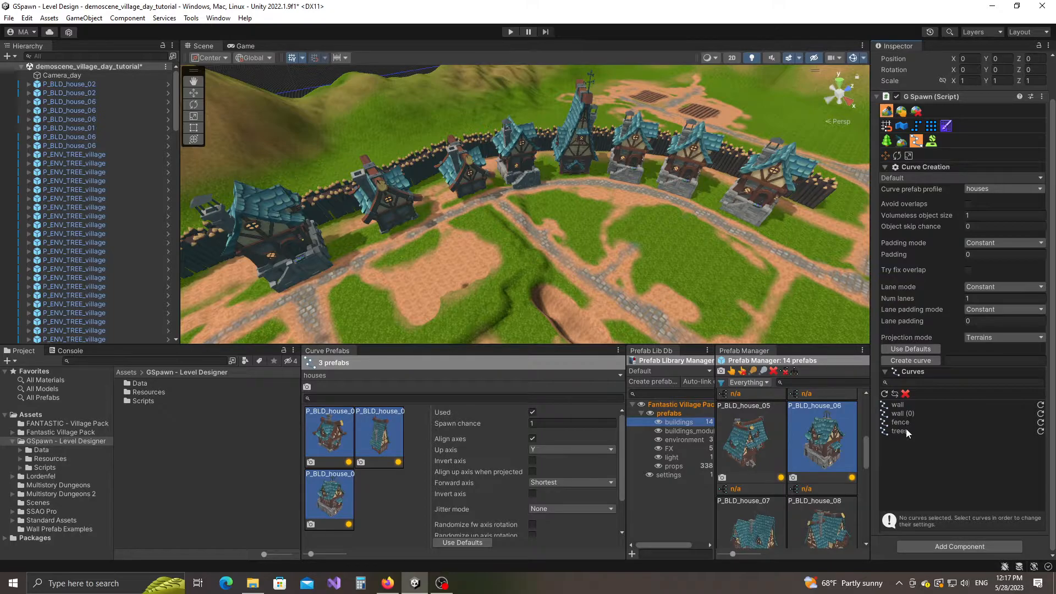
Switch to object selection, rotate the third house in the row about its vertical axis in 90-degree steps, and move it upward
{"action": "left_click", "coordinate": [901, 111]}
{"action": "right_click_drag", "start_coordinate": [658, 275], "coordinate": [622, 269]}
{"action": "left_click", "coordinate": [511, 166]}
{"action": "right_click_drag", "start_coordinate": [531, 263], "coordinate": [509, 225]}
{"action": "key", "text": "y"}
{"action": "key", "text": "y"}
{"action": "left_click_drag", "start_coordinate": [499, 199], "coordinate": [498, 185]}
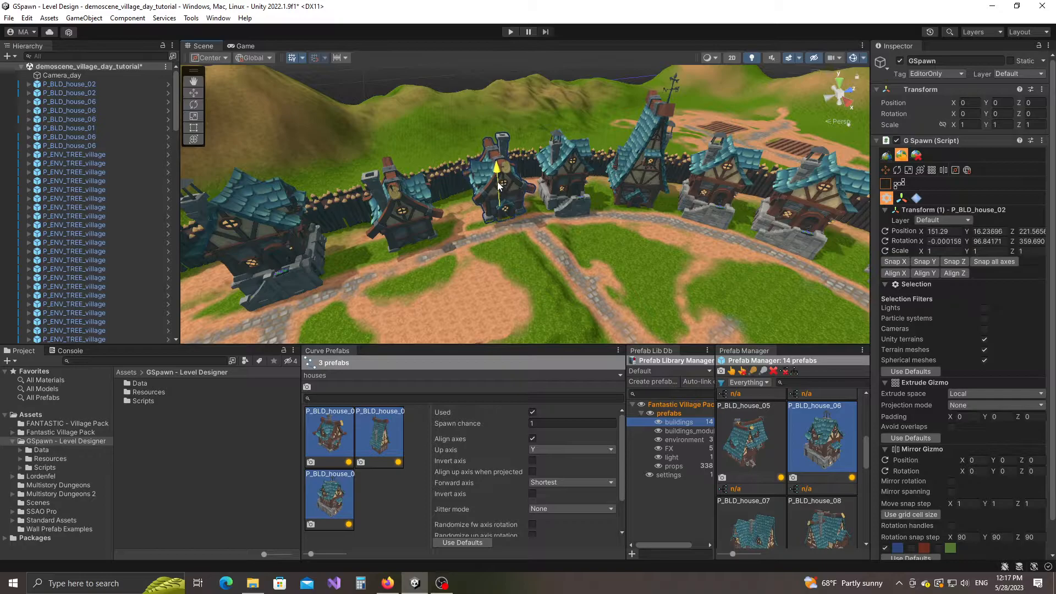
Rotate the last two houses at the far end of the row about their vertical axes in 90-degree steps
{"action": "right_click_drag", "start_coordinate": [512, 283], "coordinate": [686, 287]}
{"action": "left_click", "coordinate": [649, 191]}
{"action": "key", "text": "y"}
{"action": "left_click", "coordinate": [743, 248]}
{"action": "key", "text": "y"}
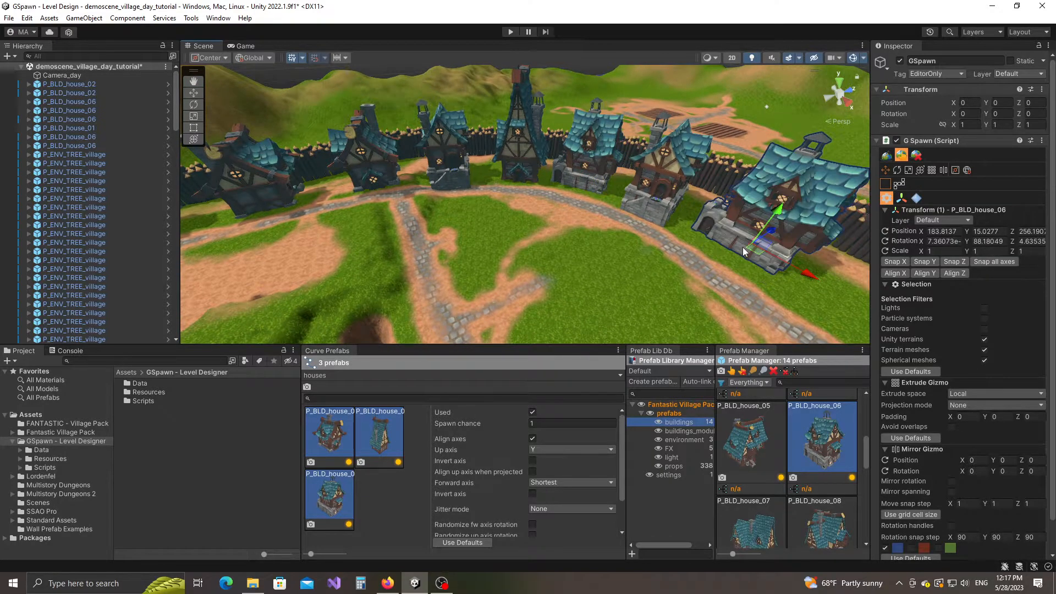
{"action": "key", "text": "y"}
{"action": "right_click_drag", "start_coordinate": [556, 255], "coordinate": [586, 275]}
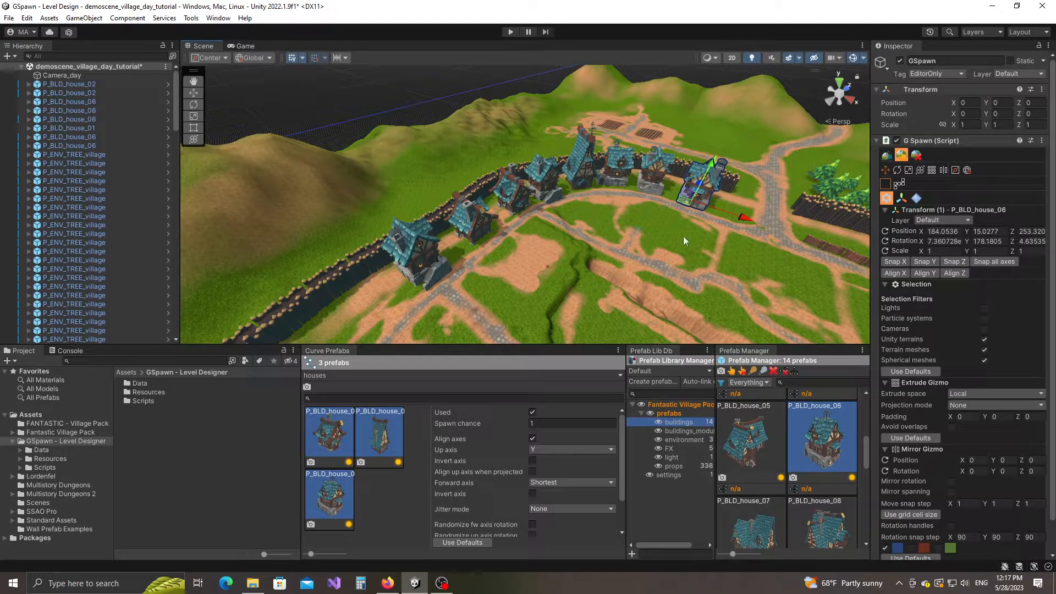
Switch back to object spawning and activate the Physics spawn tool
{"action": "right_click_drag", "start_coordinate": [679, 236], "coordinate": [566, 260]}
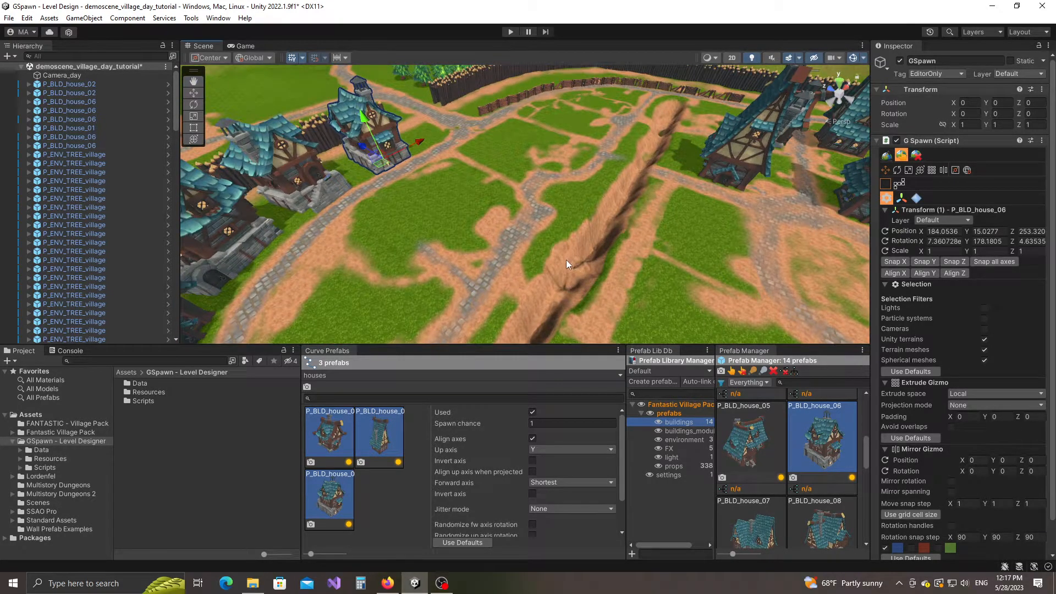
{"action": "left_click", "coordinate": [887, 156]}
{"action": "scroll", "coordinate": [555, 250], "scroll_direction": "down", "scroll_amount": 8}
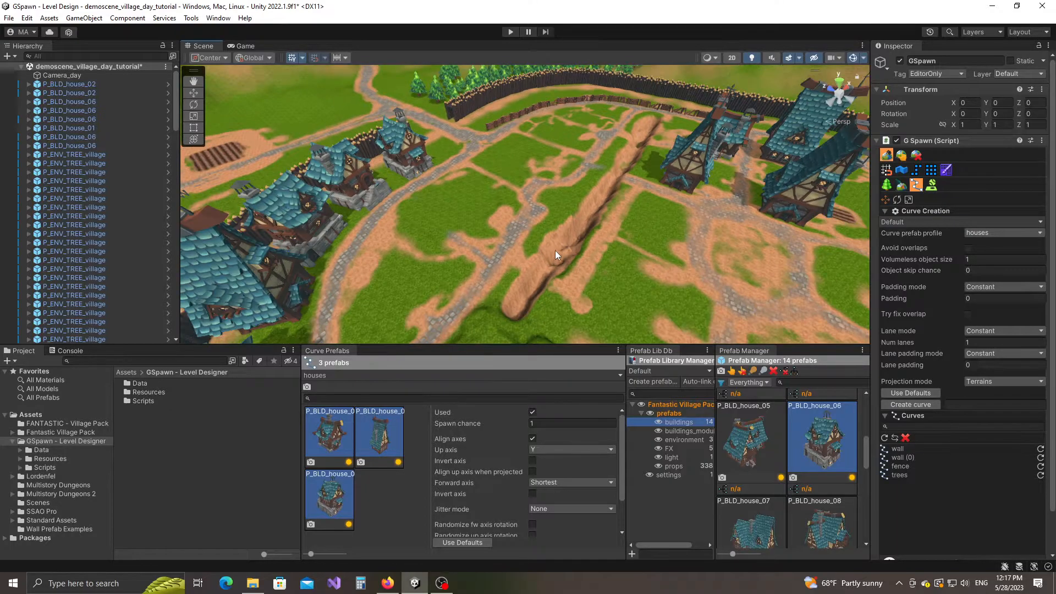
{"action": "scroll", "coordinate": [561, 251], "scroll_direction": "up", "scroll_amount": 5}
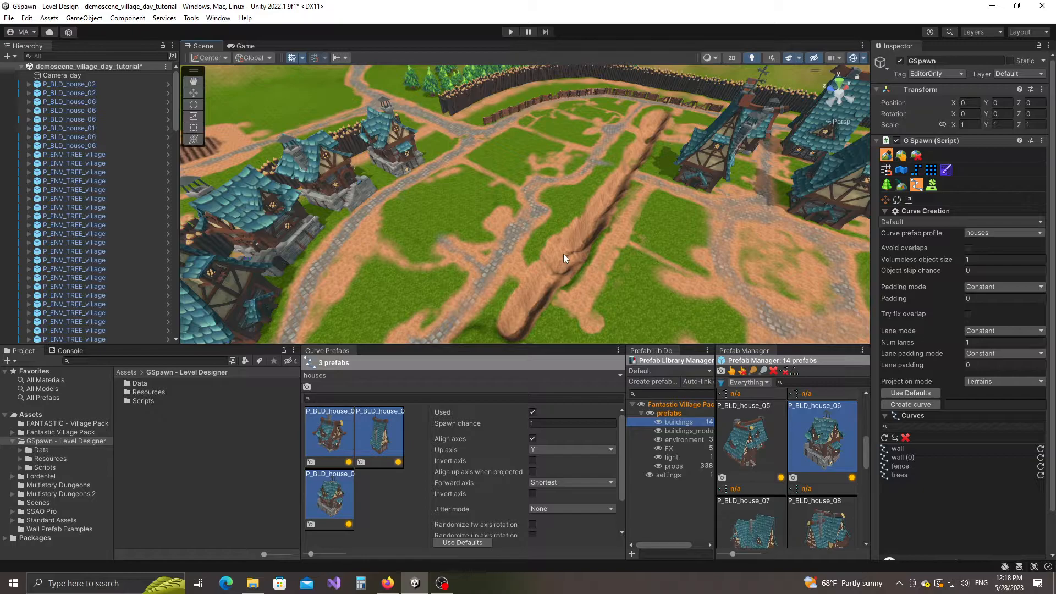
{"action": "left_click", "coordinate": [931, 185]}
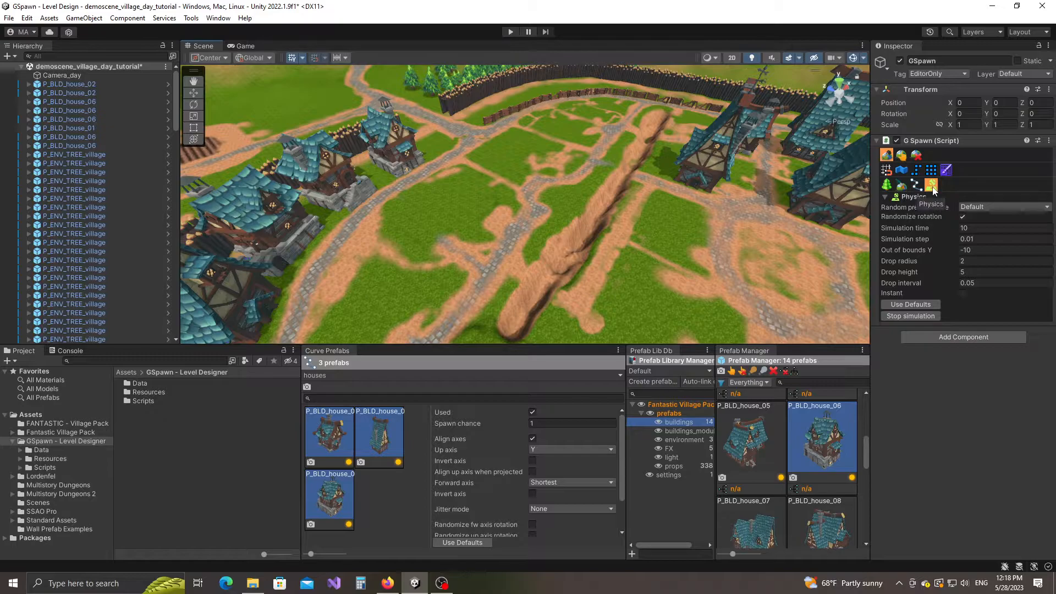
{"action": "mouse_move", "coordinate": [929, 235]}
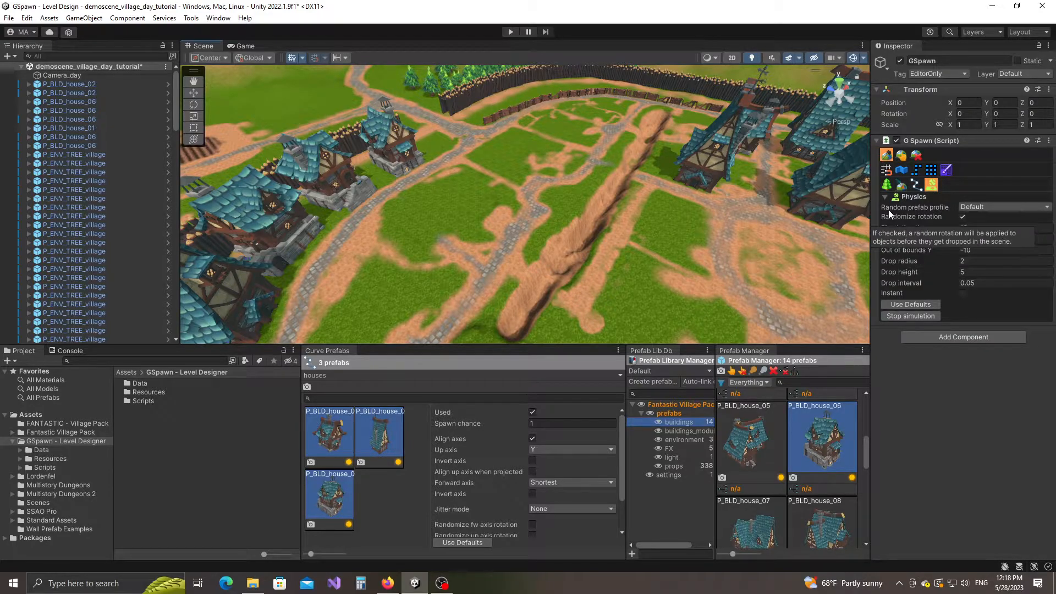
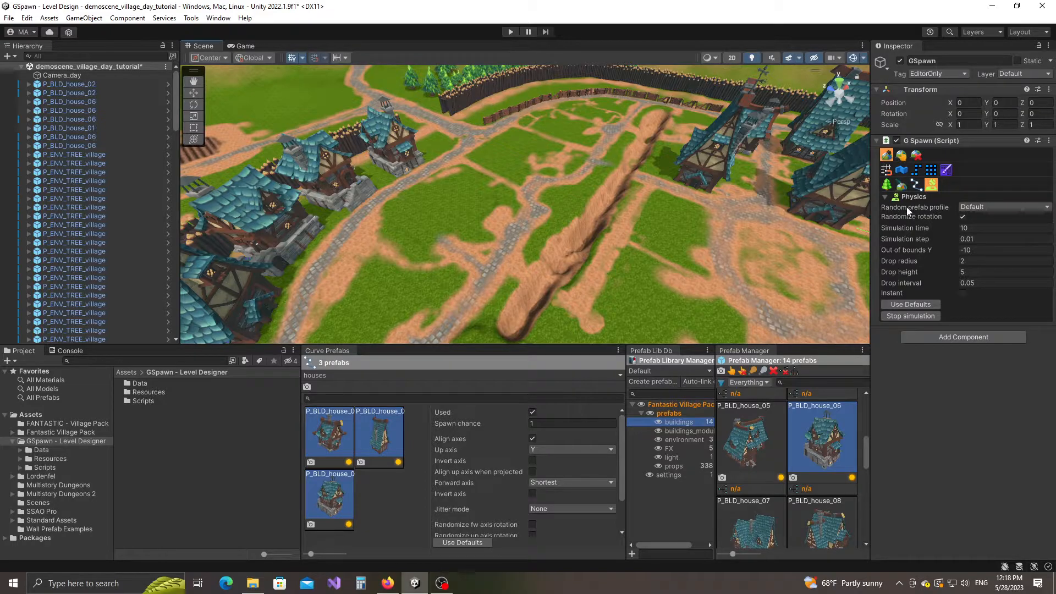
Adjust the physics drop area over the village road to a drop radius of 2.6 and a drop height of about 6.2
{"action": "scroll", "coordinate": [501, 225], "scroll_direction": "up", "scroll_amount": 2}
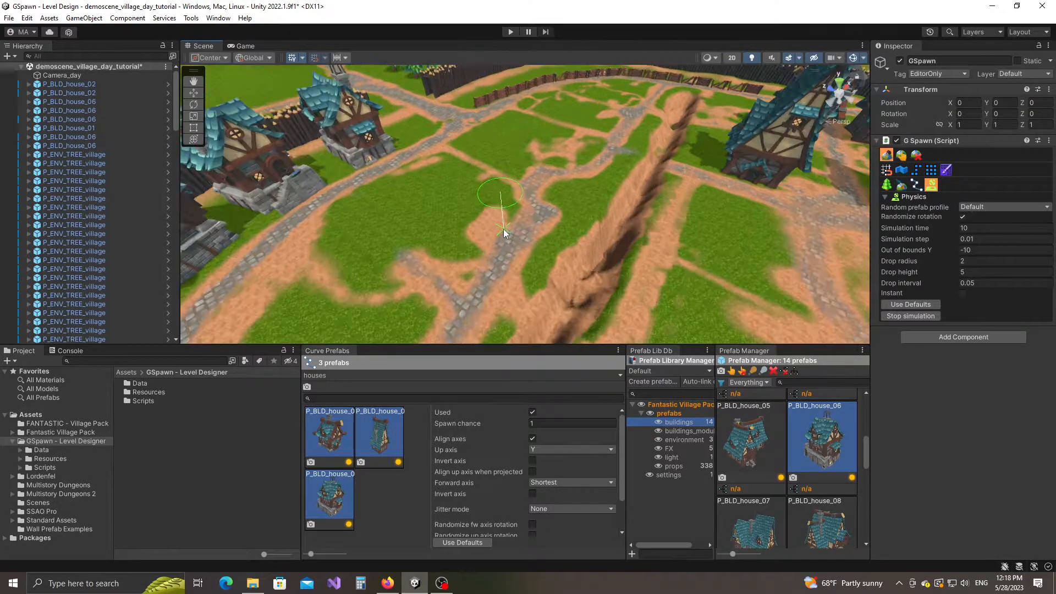
{"action": "middle_click_drag", "start_coordinate": [448, 205], "coordinate": [532, 228]}
{"action": "scroll", "coordinate": [532, 228], "scroll_direction": "up", "scroll_amount": 4}
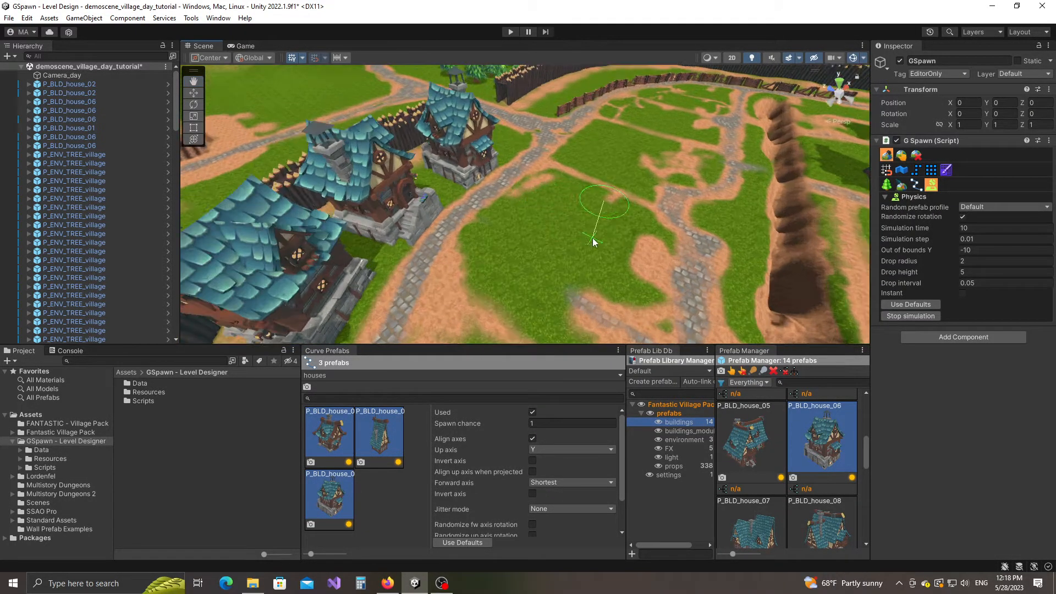
{"action": "scroll", "coordinate": [572, 280], "scroll_direction": "down", "scroll_amount": 1}
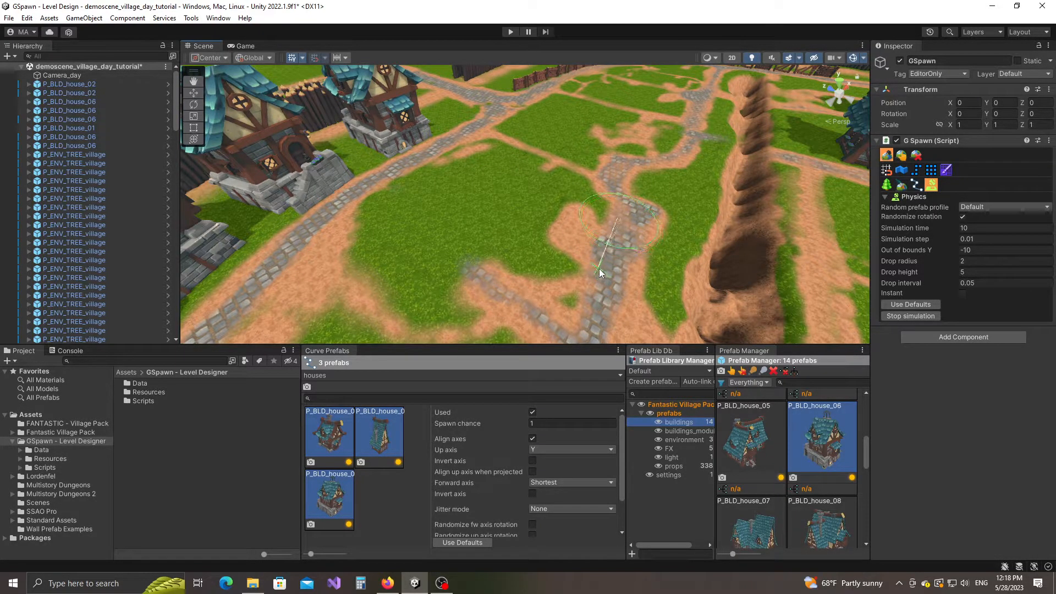
{"action": "scroll", "coordinate": [584, 270], "scroll_direction": "up", "scroll_amount": 1}
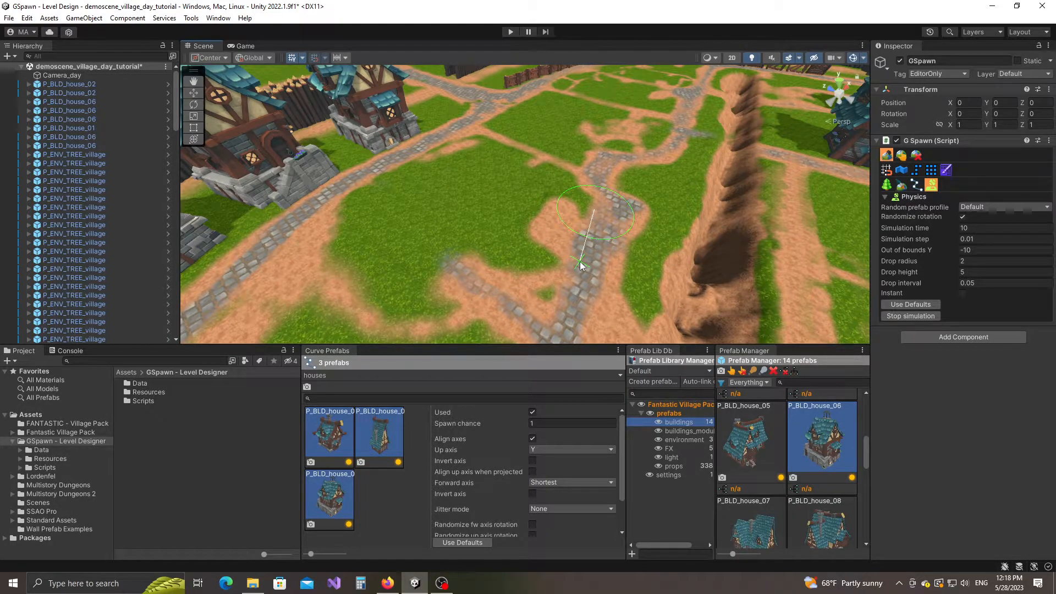
{"action": "middle_click_drag", "start_coordinate": [585, 265], "coordinate": [541, 250]}
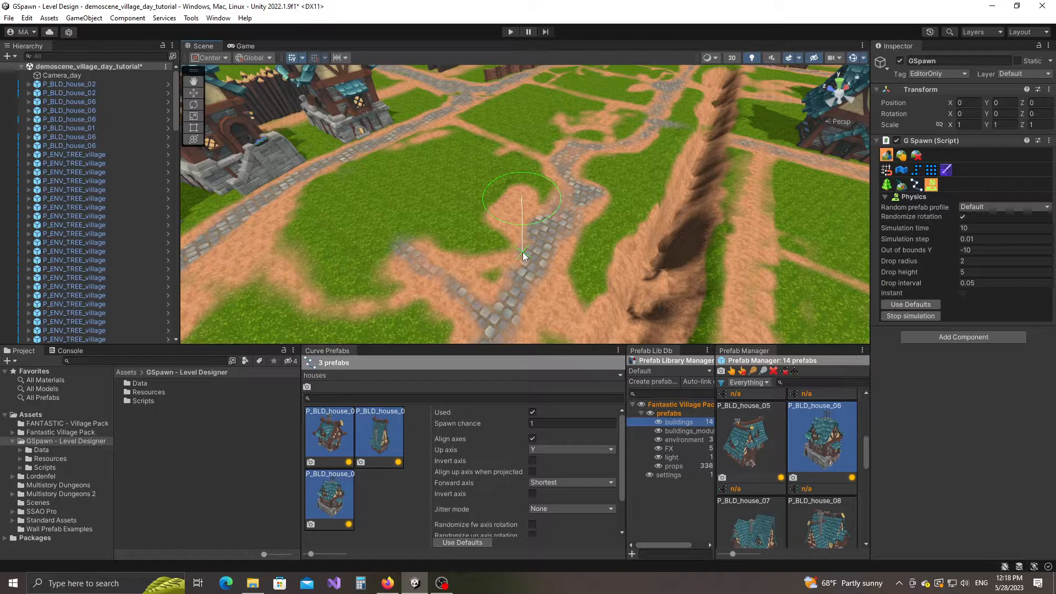
{"action": "scroll", "coordinate": [523, 252], "scroll_direction": "up", "scroll_amount": 4, "text": "shift"}
{"action": "scroll", "coordinate": [522, 253], "scroll_direction": "down", "scroll_amount": 3, "text": "shift"}
{"action": "scroll", "coordinate": [523, 253], "scroll_direction": "up", "scroll_amount": 3, "text": "shift"}
{"action": "scroll", "coordinate": [523, 253], "scroll_direction": "down", "scroll_amount": 3, "text": "shift"}
{"action": "scroll", "coordinate": [523, 252], "scroll_direction": "up", "scroll_amount": 3, "text": "shift"}
{"action": "scroll", "coordinate": [523, 253], "scroll_direction": "up", "scroll_amount": 6, "text": "ctrl"}
{"action": "scroll", "coordinate": [522, 254], "scroll_direction": "down", "scroll_amount": 2}
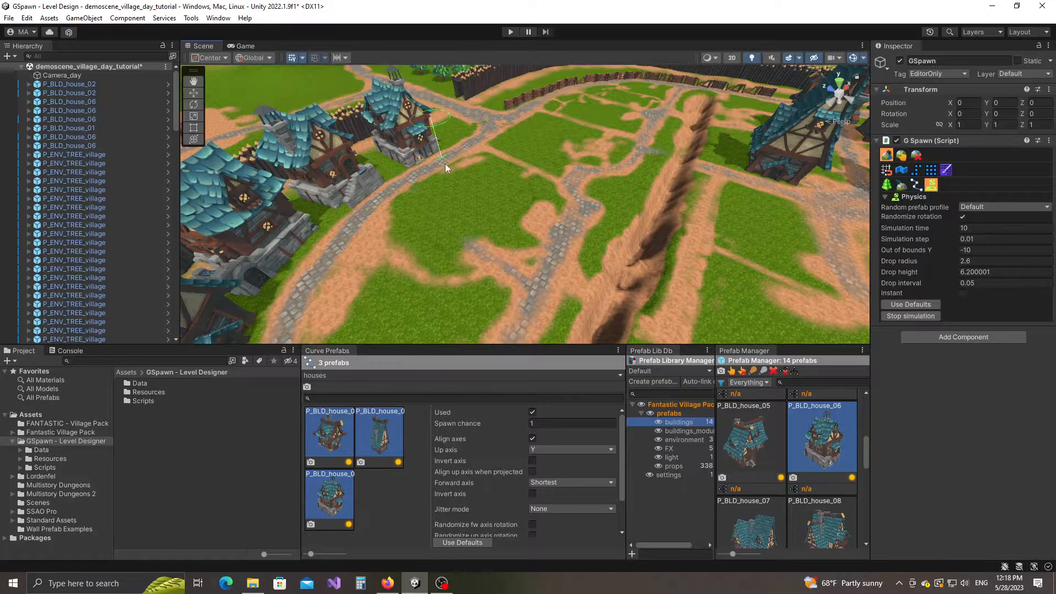
Open the Random Prefabs window and create a random prefab profile named props_sim
{"action": "left_click", "coordinate": [190, 18]}
{"action": "mouse_move", "coordinate": [211, 30]}
{"action": "mouse_move", "coordinate": [283, 59]}
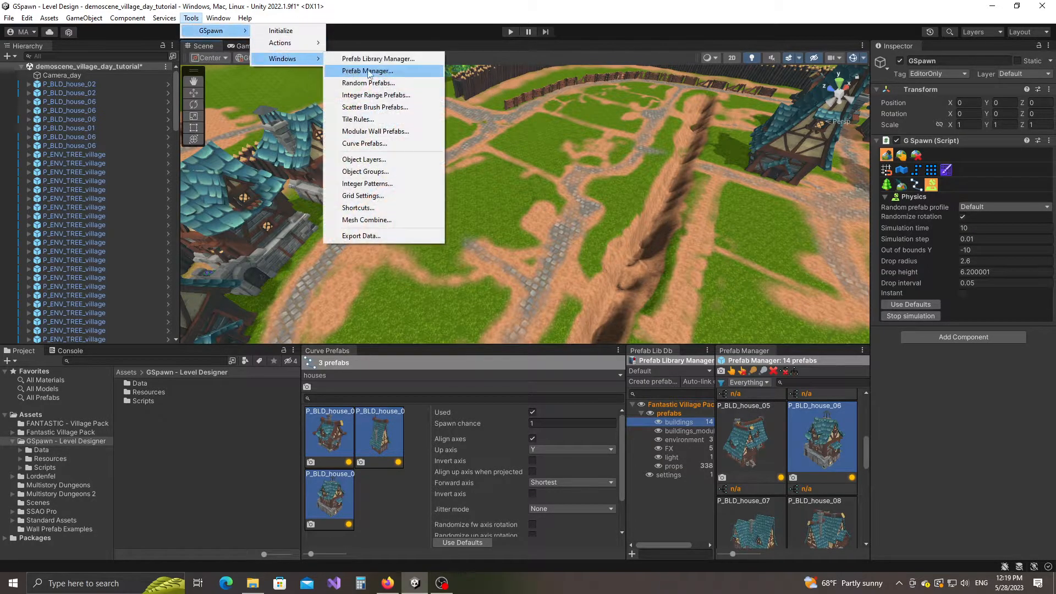
{"action": "left_click", "coordinate": [370, 84]}
{"action": "left_click_drag", "start_coordinate": [523, 170], "coordinate": [479, 180]}
{"action": "left_click", "coordinate": [427, 194]}
{"action": "left_click", "coordinate": [446, 225]}
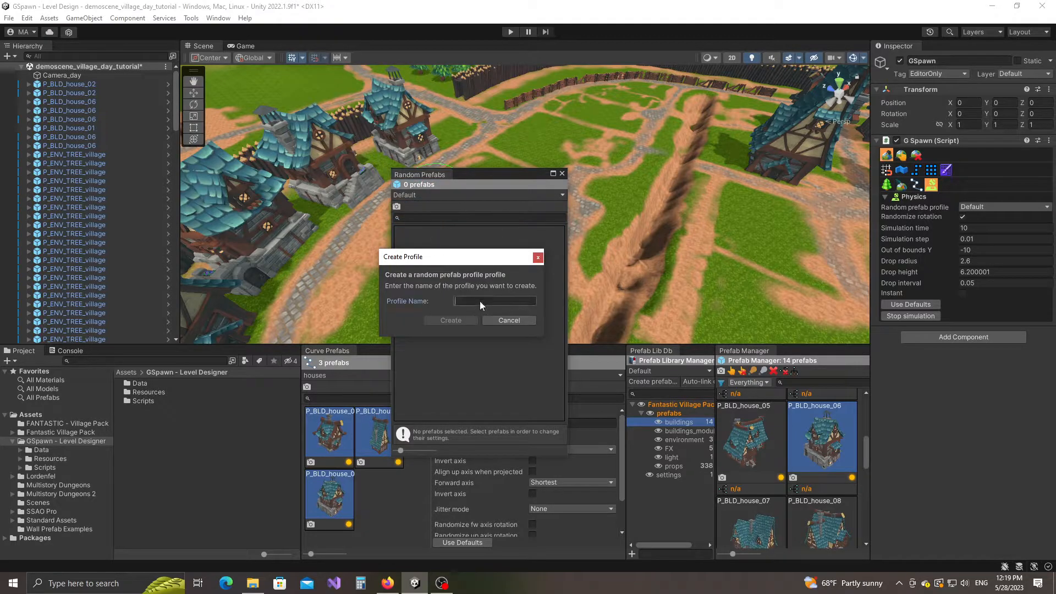
{"action": "type", "text": "props_sim"}
{"action": "left_click", "coordinate": [451, 322]}
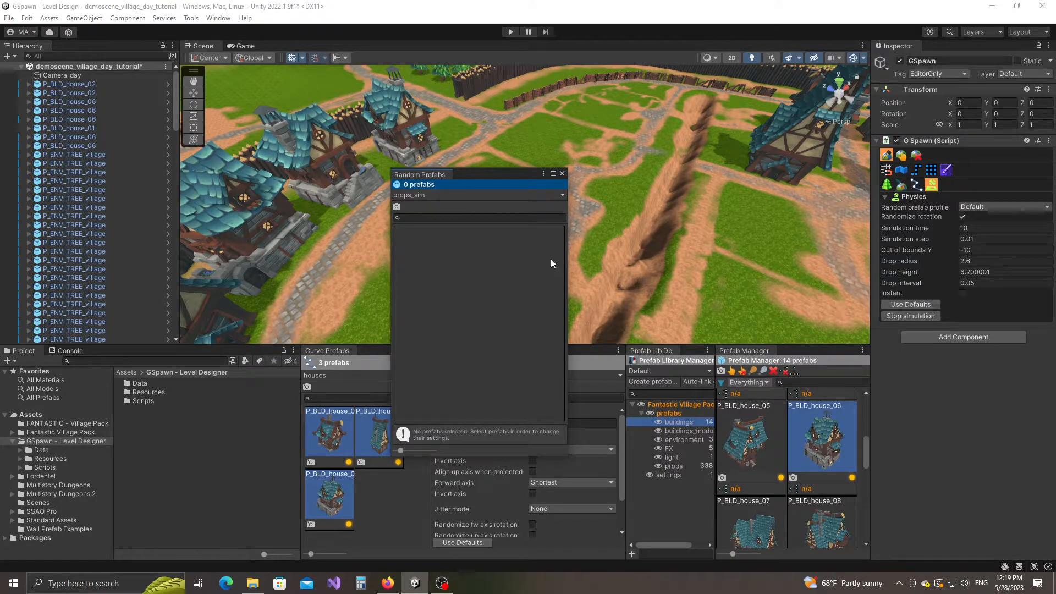
Add the P_PROP_barrel_01 prefab from the props library to the props_sim profile
{"action": "left_click", "coordinate": [699, 466]}
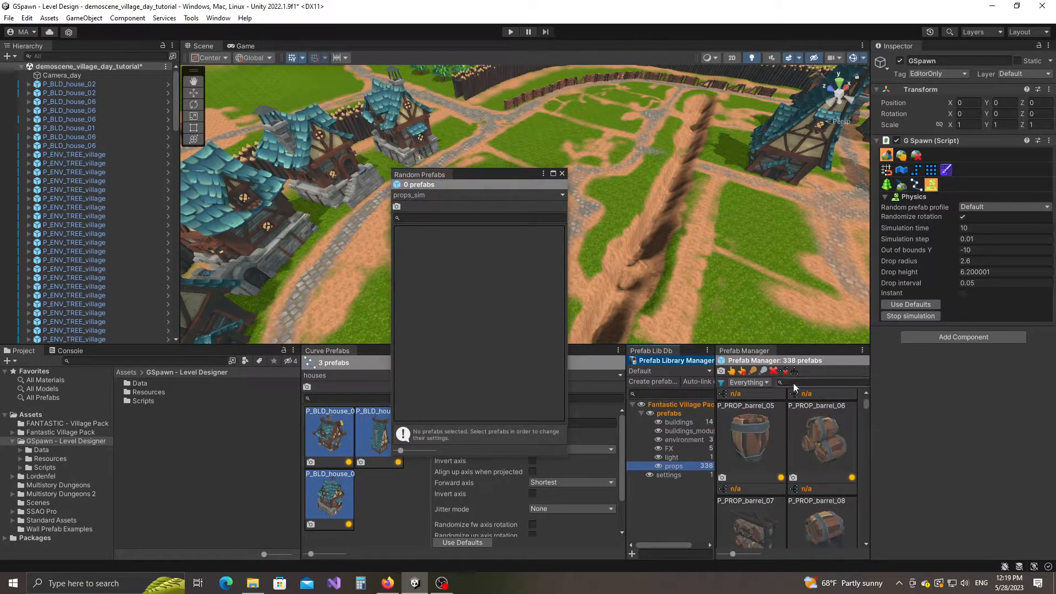
{"action": "scroll", "coordinate": [790, 480], "scroll_direction": "up", "scroll_amount": 3}
{"action": "left_click", "coordinate": [741, 427]}
{"action": "left_click_drag", "start_coordinate": [762, 435], "coordinate": [481, 282]}
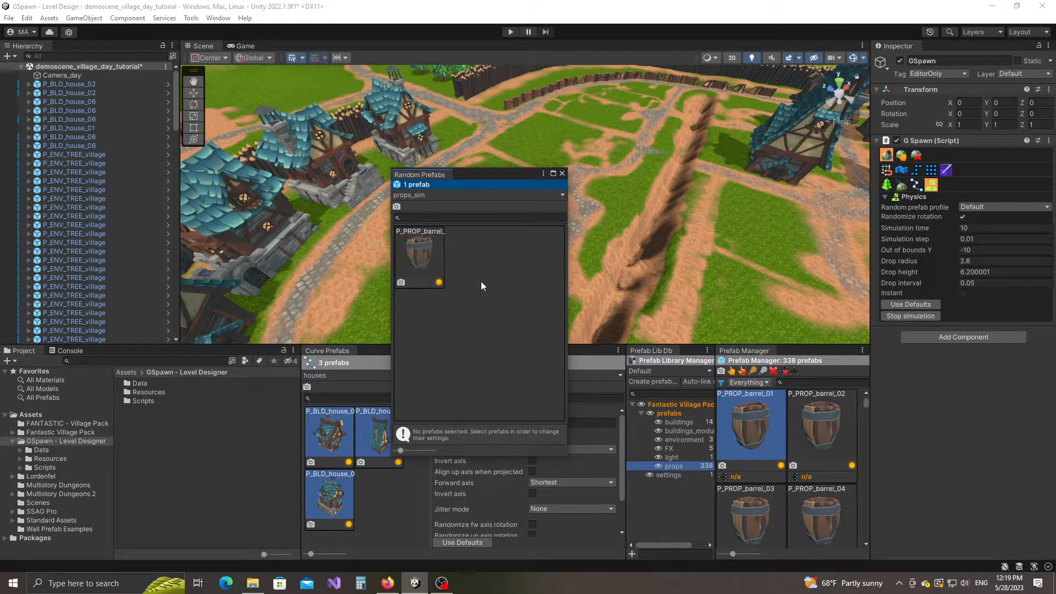
Filter the props by "wh", add the big and small cart wheel prefabs to props_sim, and dock Random Prefabs beside Curve Prefabs
{"action": "left_click", "coordinate": [812, 382]}
{"action": "type", "text": "wh"}
{"action": "left_click", "coordinate": [764, 428]}
{"action": "key", "text": "ctrl+a"}
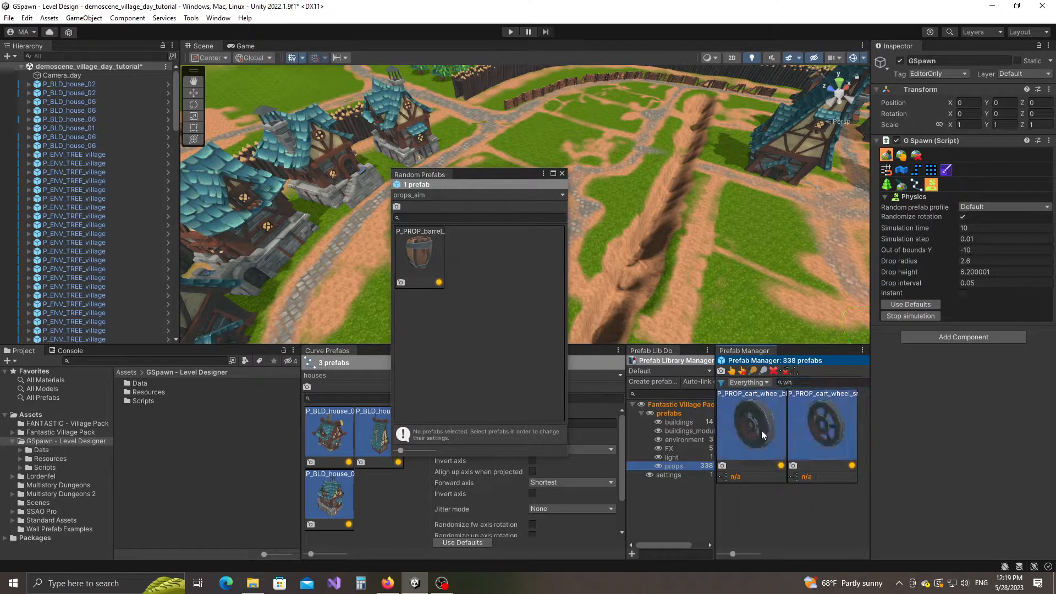
{"action": "left_click_drag", "start_coordinate": [763, 430], "coordinate": [463, 250]}
{"action": "left_click_drag", "start_coordinate": [467, 178], "coordinate": [355, 465]}
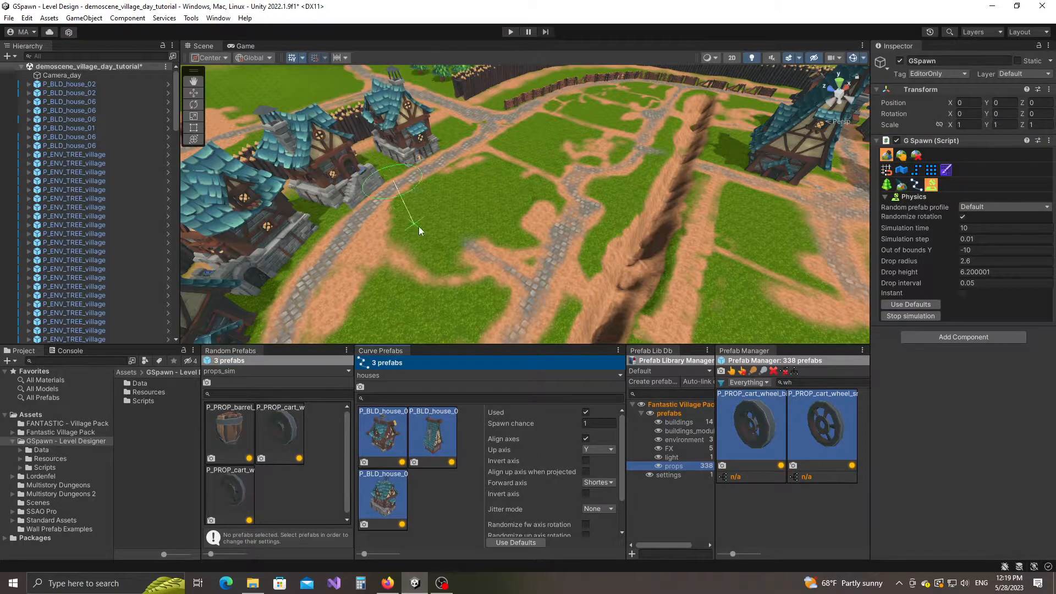
Set the physics random prefab profile to props_sim and drop barrels and cart wheels on the grass between the wooden wall and roadside fence
{"action": "right_click_drag", "start_coordinate": [536, 240], "coordinate": [721, 247]}
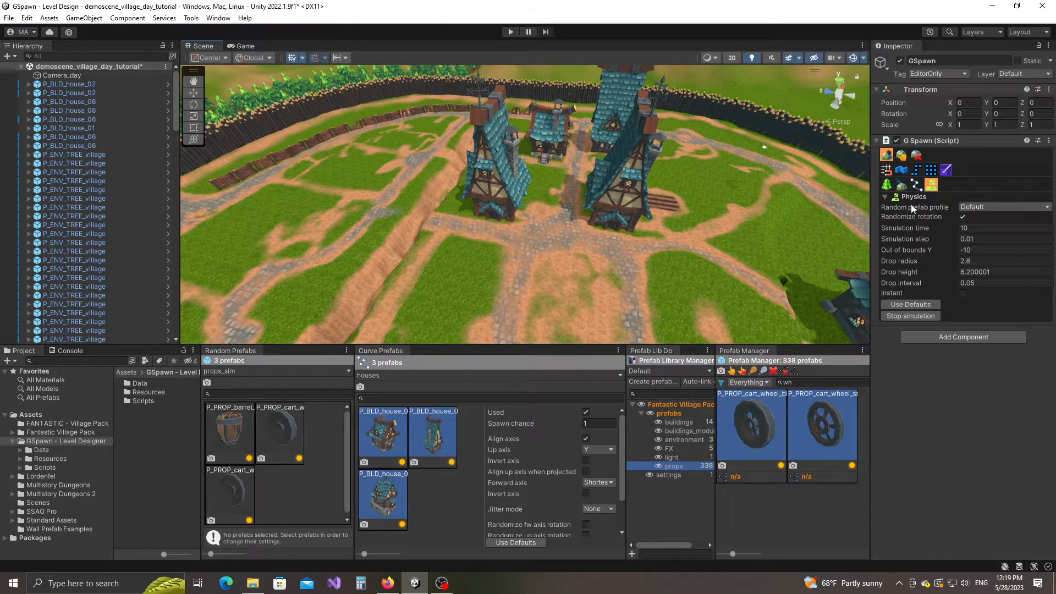
{"action": "left_click", "coordinate": [983, 207]}
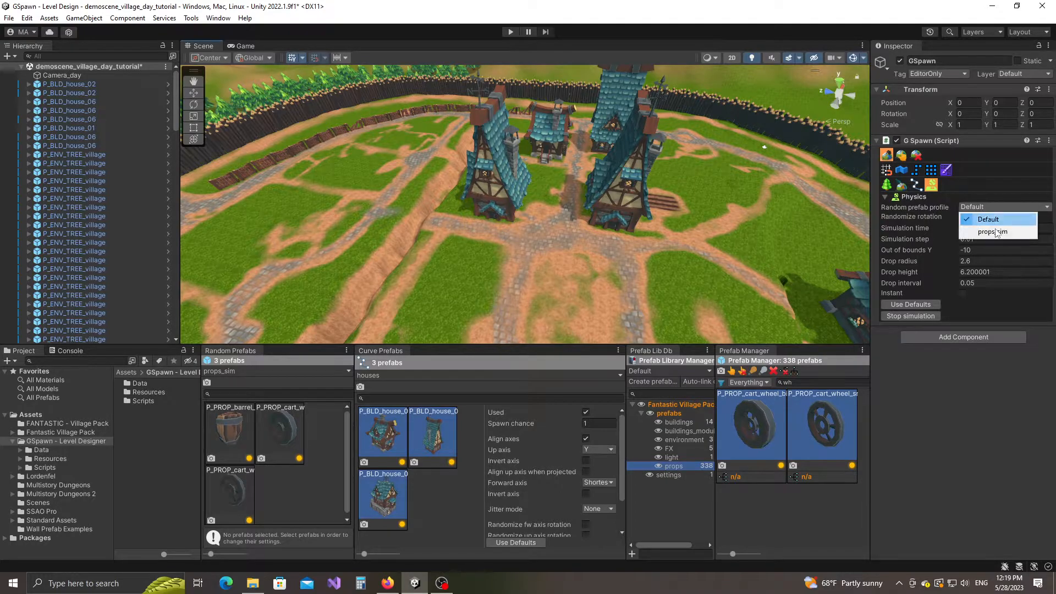
{"action": "left_click", "coordinate": [986, 228]}
{"action": "mouse_move", "coordinate": [748, 225]}
{"action": "right_mouse_down"}
{"action": "mouse_move", "coordinate": [646, 272]}
{"action": "mouse_move", "coordinate": [675, 261]}
{"action": "mouse_move", "coordinate": [584, 262]}
{"action": "mouse_move", "coordinate": [625, 260]}
{"action": "mouse_move", "coordinate": [616, 303]}
{"action": "right_mouse_up"}
{"action": "mouse_move", "coordinate": [466, 324]}
{"action": "left_mouse_down"}
{"action": "mouse_move", "coordinate": [498, 259]}
{"action": "mouse_move", "coordinate": [554, 228]}
{"action": "left_mouse_up"}
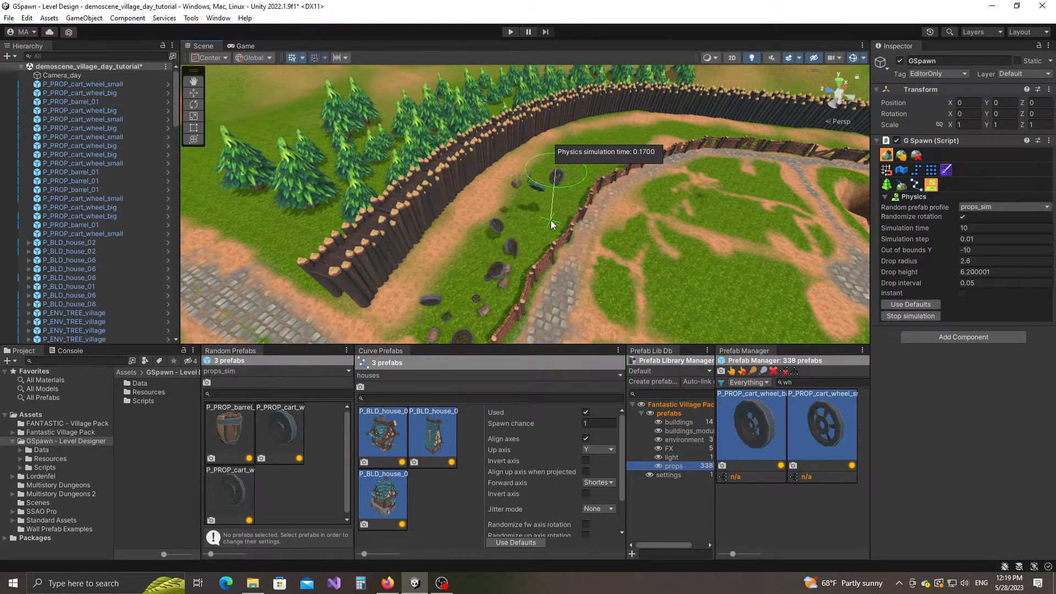
{"action": "mouse_move", "coordinate": [600, 258]}
{"action": "right_mouse_down"}
{"action": "mouse_move", "coordinate": [654, 278]}
{"action": "mouse_move", "coordinate": [629, 290]}
{"action": "mouse_move", "coordinate": [673, 293]}
{"action": "mouse_move", "coordinate": [471, 296]}
{"action": "mouse_move", "coordinate": [667, 295]}
{"action": "mouse_move", "coordinate": [578, 287]}
{"action": "mouse_move", "coordinate": [570, 274]}
{"action": "mouse_move", "coordinate": [598, 210]}
{"action": "mouse_move", "coordinate": [575, 291]}
{"action": "mouse_move", "coordinate": [609, 236]}
{"action": "mouse_move", "coordinate": [632, 275]}
{"action": "mouse_move", "coordinate": [670, 278]}
{"action": "mouse_move", "coordinate": [599, 303]}
{"action": "right_mouse_up"}
{"action": "left_click", "coordinate": [519, 239]}
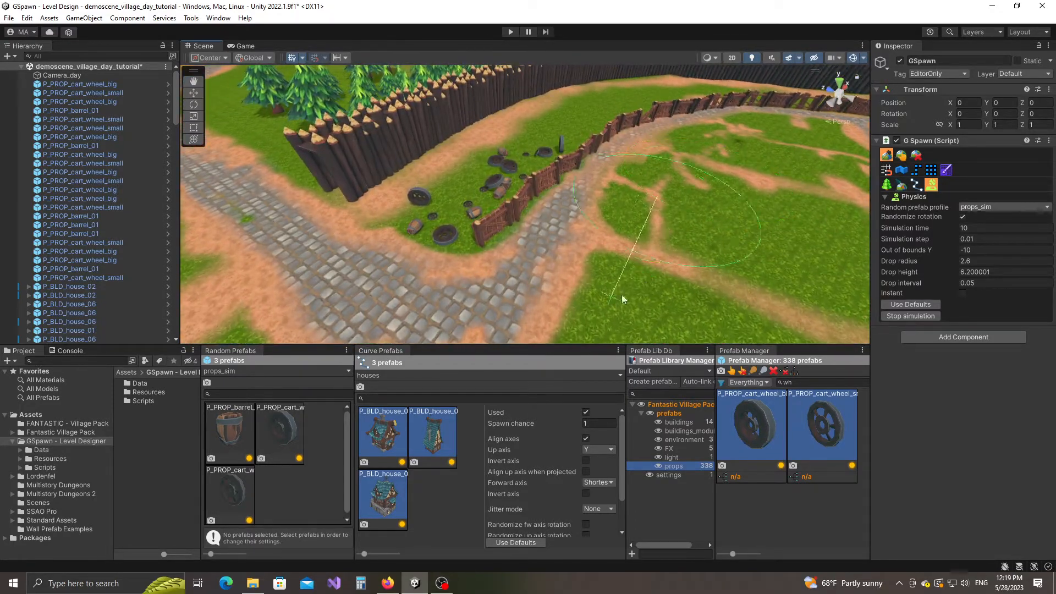
Enable Instant physics simulation and drop more barrels and cart wheels along the inner side of the roadside fence
{"action": "left_click", "coordinate": [962, 293]}
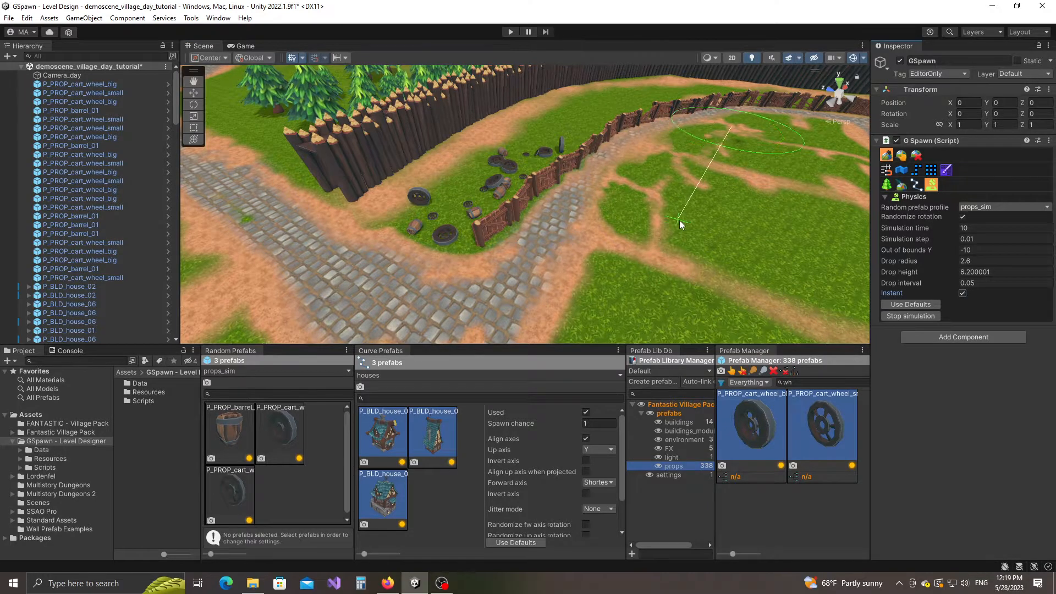
{"action": "scroll", "coordinate": [695, 238], "scroll_direction": "down", "scroll_amount": 2}
{"action": "mouse_move", "coordinate": [695, 238]}
{"action": "right_mouse_down"}
{"action": "mouse_move", "coordinate": [651, 236]}
{"action": "mouse_move", "coordinate": [670, 286]}
{"action": "mouse_move", "coordinate": [592, 273]}
{"action": "right_mouse_up"}
{"action": "mouse_move", "coordinate": [460, 261]}
{"action": "left_mouse_down"}
{"action": "mouse_move", "coordinate": [573, 187]}
{"action": "mouse_move", "coordinate": [633, 173]}
{"action": "left_mouse_up"}
{"action": "middle_click_drag", "start_coordinate": [656, 283], "coordinate": [541, 278]}
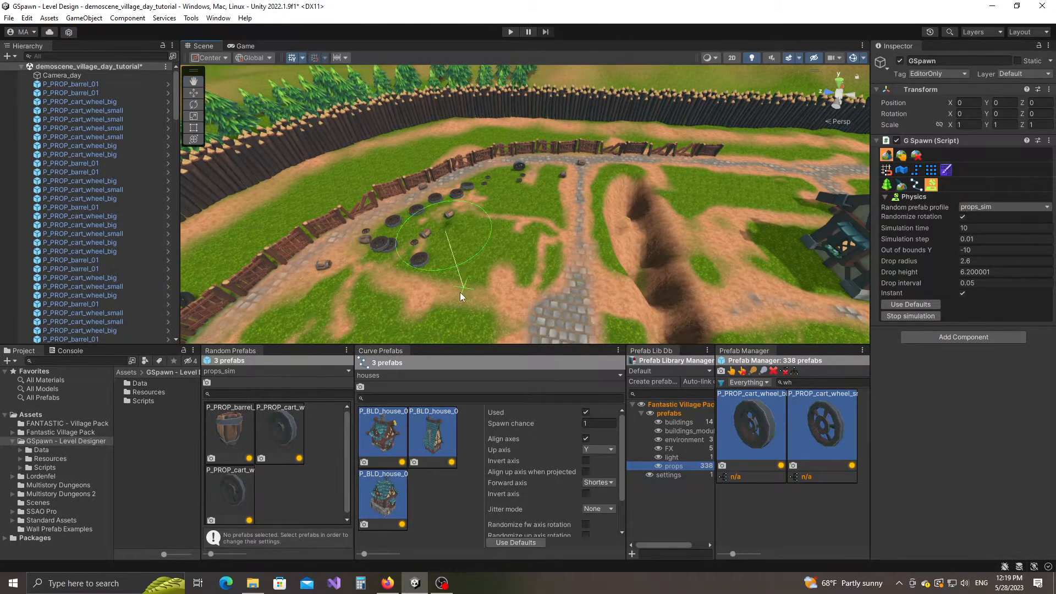
Enlarge the Random Prefabs area and select individual props_sim prefabs to inspect their Used and Probability settings
{"action": "left_click", "coordinate": [337, 360]}
{"action": "left_click_drag", "start_coordinate": [317, 347], "coordinate": [317, 296]}
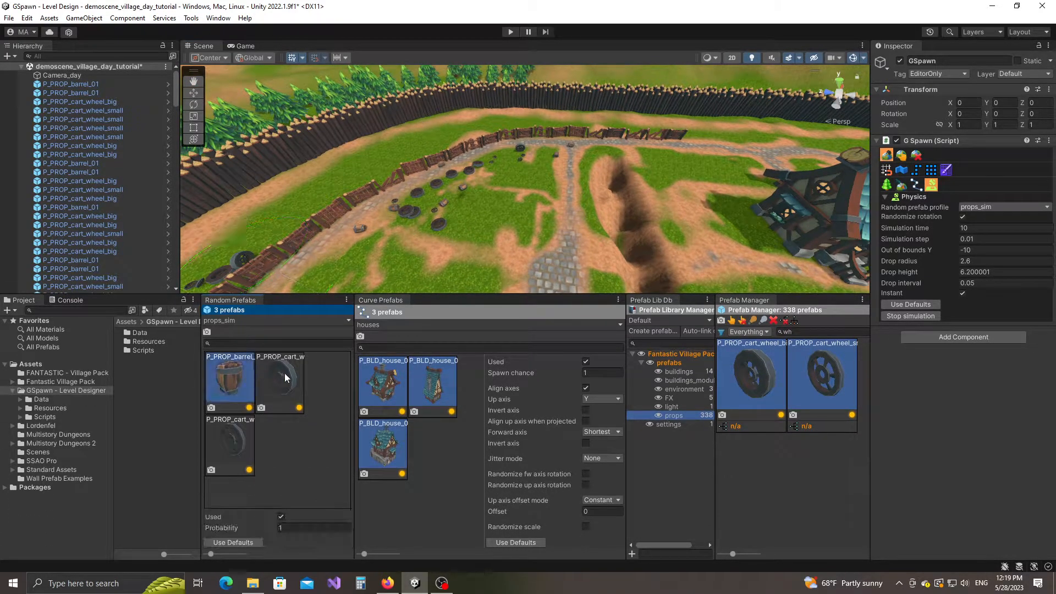
{"action": "left_click", "coordinate": [239, 433]}
{"action": "left_click", "coordinate": [298, 371]}
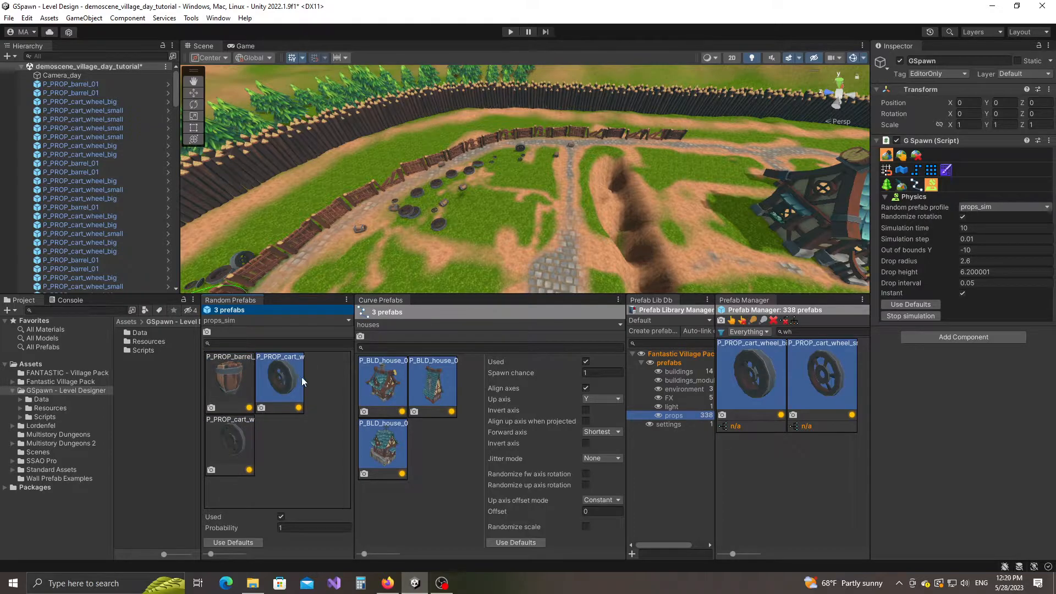
Mark the barrel prefab in props_sim as not used and drop only cart wheels on the grass beside the roadside fence
{"action": "left_click", "coordinate": [232, 385]}
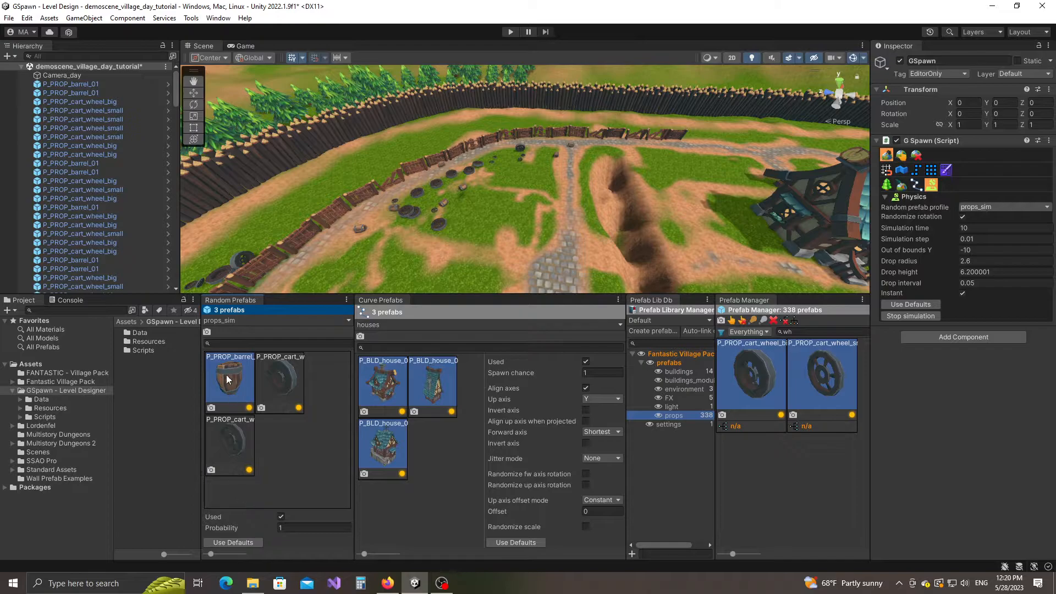
{"action": "left_click", "coordinate": [283, 518]}
{"action": "middle_click_drag", "start_coordinate": [525, 235], "coordinate": [636, 146]}
{"action": "scroll", "coordinate": [635, 150], "scroll_direction": "down", "scroll_amount": 1}
{"action": "mouse_move", "coordinate": [488, 205]}
{"action": "left_mouse_down"}
{"action": "mouse_move", "coordinate": [493, 154]}
{"action": "mouse_move", "coordinate": [486, 179]}
{"action": "left_mouse_up"}
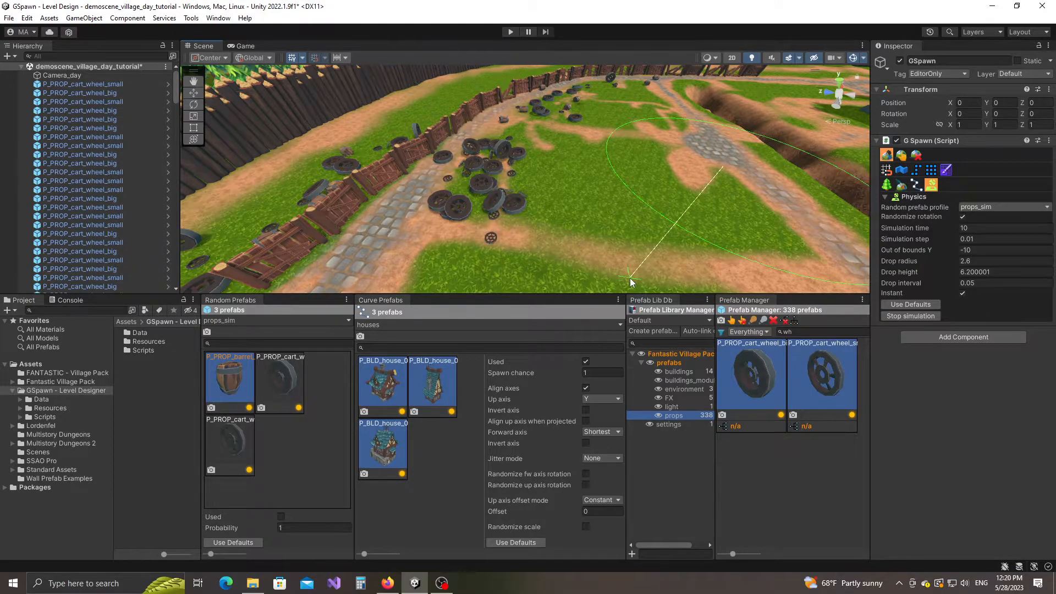
Mark the barrel prefab as used again and select the props_sim prefabs one by one to inspect their settings
{"action": "left_click", "coordinate": [282, 516]}
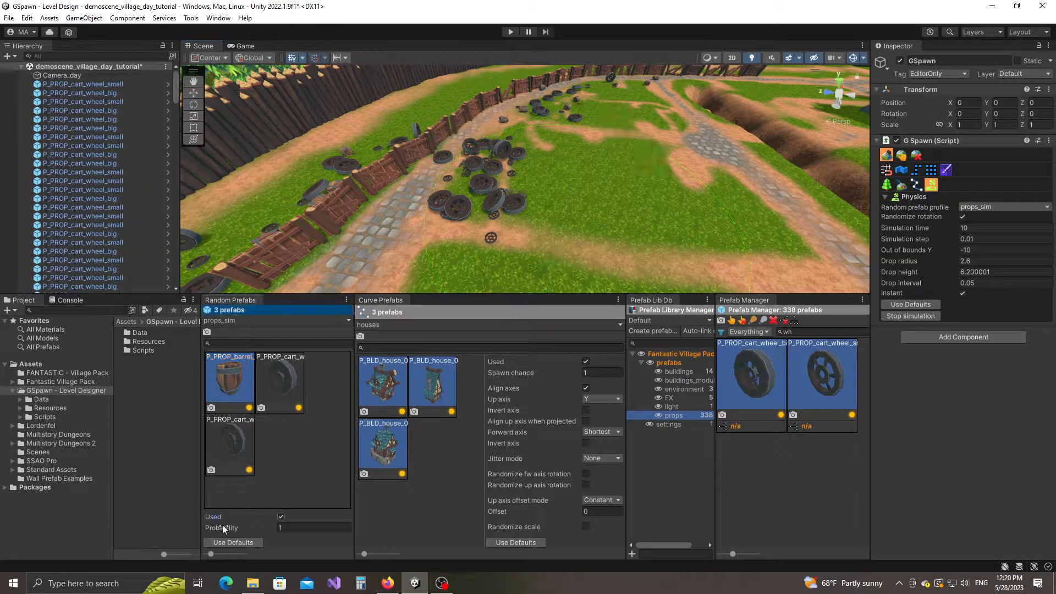
{"action": "left_click", "coordinate": [280, 385]}
{"action": "left_click", "coordinate": [243, 431]}
{"action": "left_click", "coordinate": [235, 374]}
{"action": "left_click", "coordinate": [231, 432]}
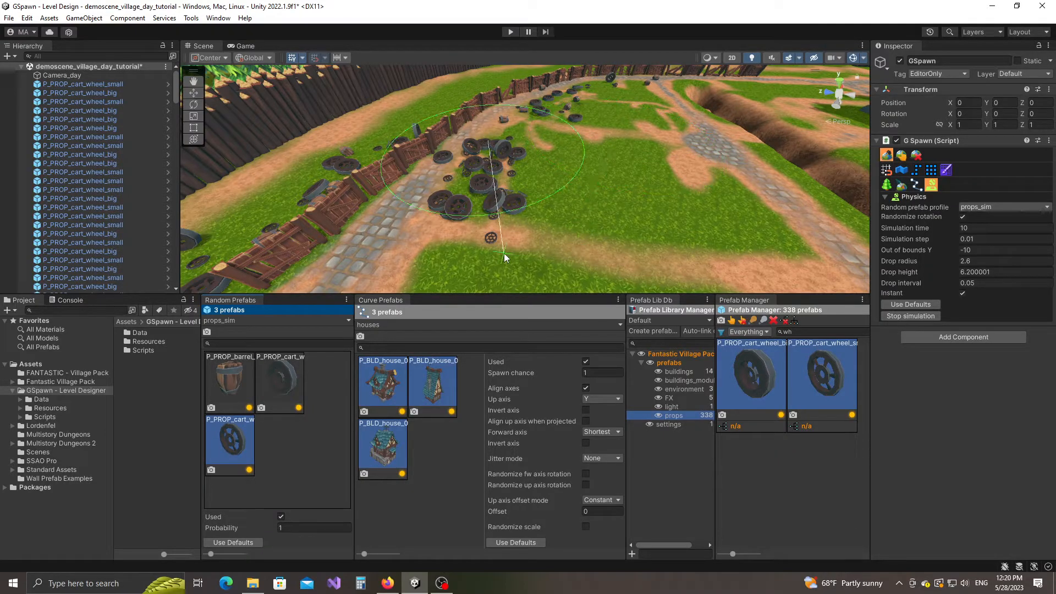
{"action": "right_click_drag", "start_coordinate": [504, 257], "coordinate": [468, 255]}
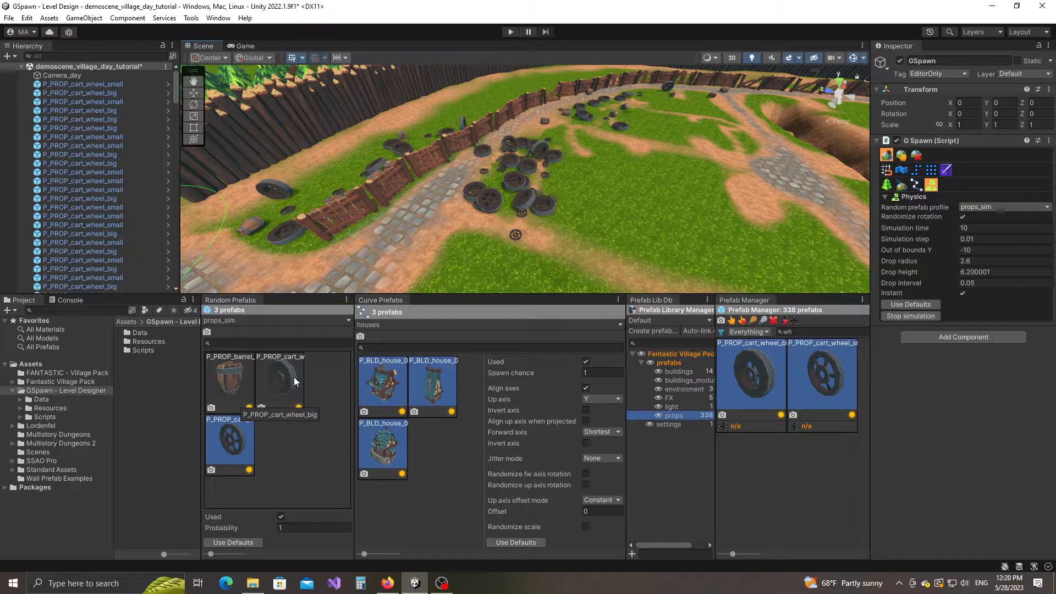
Set the probability of both the big and small cart wheel prefabs in props_sim to 0.5
{"action": "left_click", "coordinate": [246, 400]}
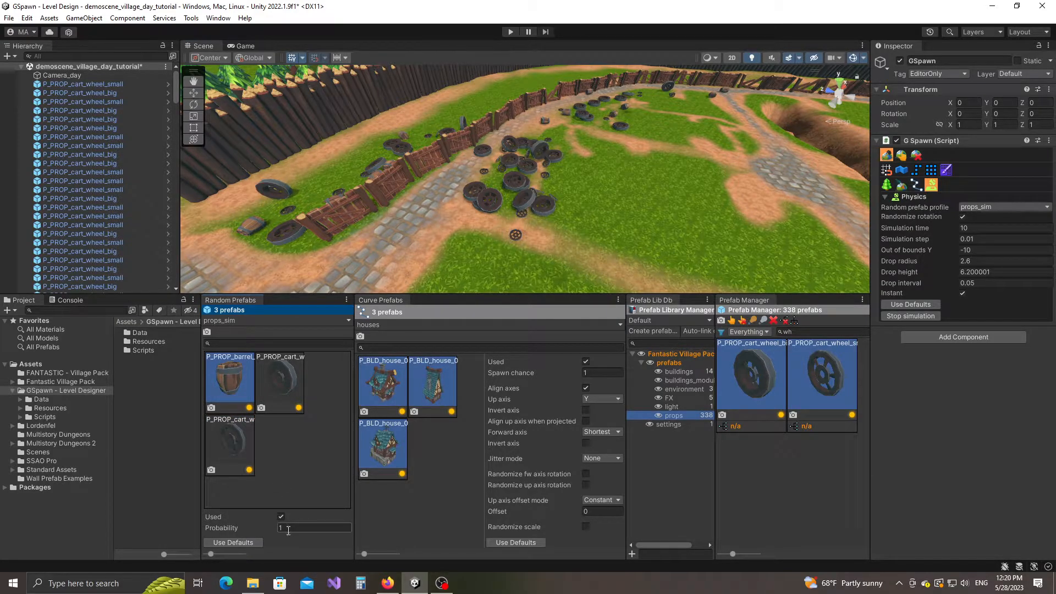
{"action": "left_click", "coordinate": [292, 378]}
{"action": "left_click", "coordinate": [243, 447], "text": "ctrl"}
{"action": "left_click", "coordinate": [293, 528]}
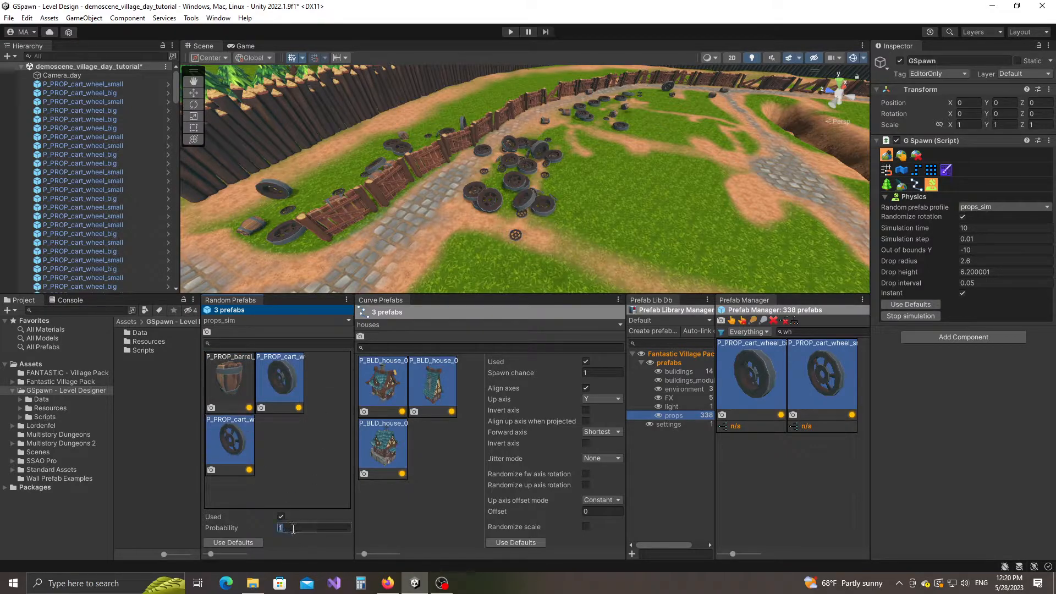
Drop a mix of barrels and cart wheels on the grass near the roadside fence with the adjusted probabilities
{"action": "right_click_drag", "start_coordinate": [576, 148], "coordinate": [543, 185]}
{"action": "key", "text": "d"}
{"action": "left_click", "coordinate": [524, 187]}
{"action": "left_click_drag", "start_coordinate": [519, 188], "coordinate": [520, 190]}
Enlarge the Scene view and survey the village's walls, houses, roads and scattered props
{"action": "scroll", "coordinate": [605, 220], "scroll_direction": "down", "scroll_amount": 3}
{"action": "scroll", "coordinate": [562, 252], "scroll_direction": "down", "scroll_amount": 7}
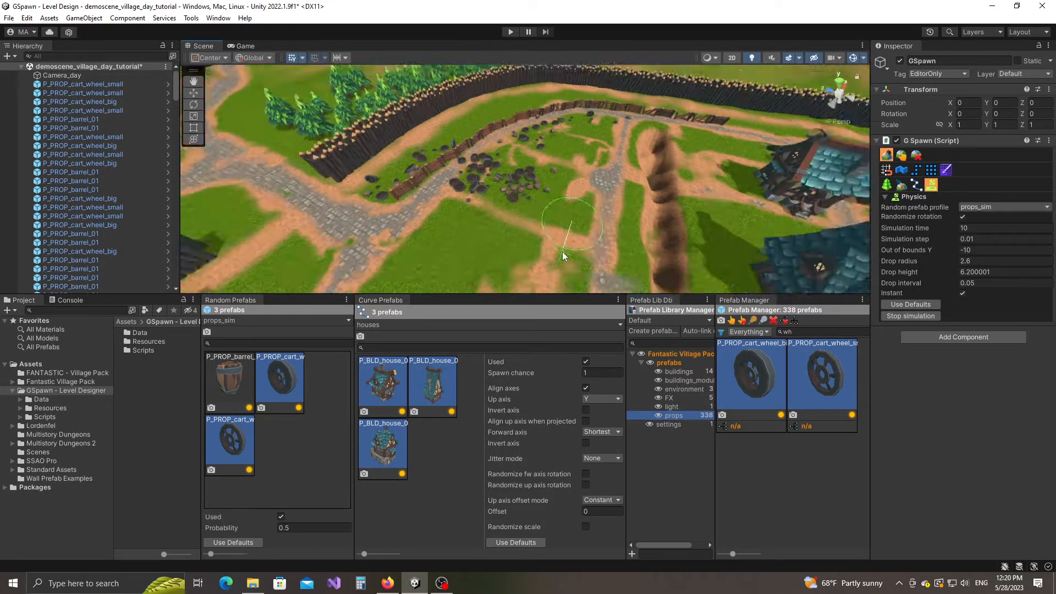
{"action": "middle_click_drag", "start_coordinate": [556, 260], "coordinate": [538, 221]}
{"action": "scroll", "coordinate": [556, 235], "scroll_direction": "down", "scroll_amount": 2}
{"action": "scroll", "coordinate": [555, 236], "scroll_direction": "down", "scroll_amount": 2}
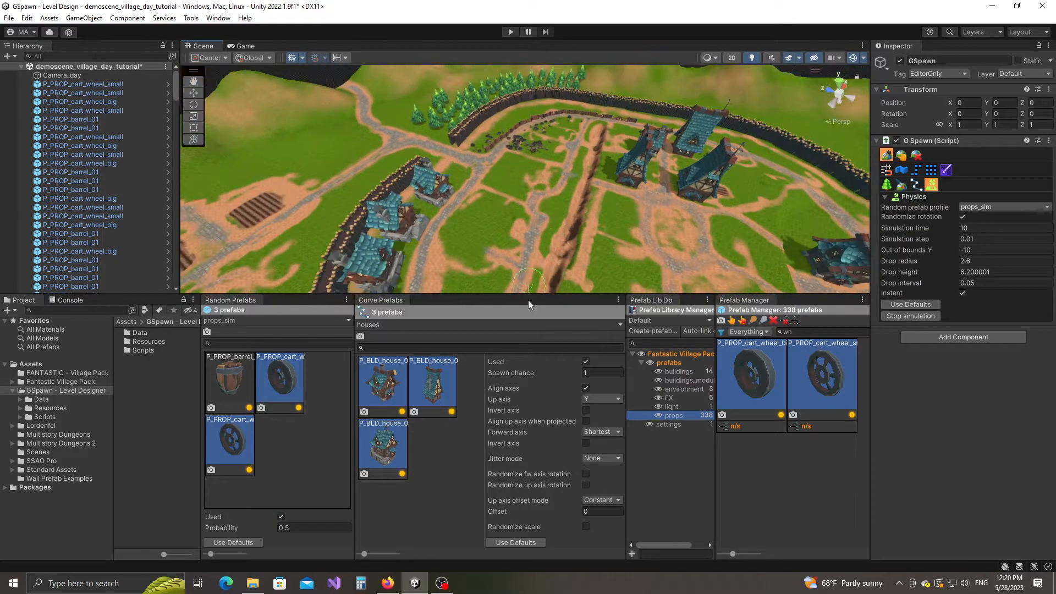
{"action": "left_click_drag", "start_coordinate": [529, 297], "coordinate": [528, 397]}
{"action": "scroll", "coordinate": [537, 292], "scroll_direction": "up", "scroll_amount": 2}
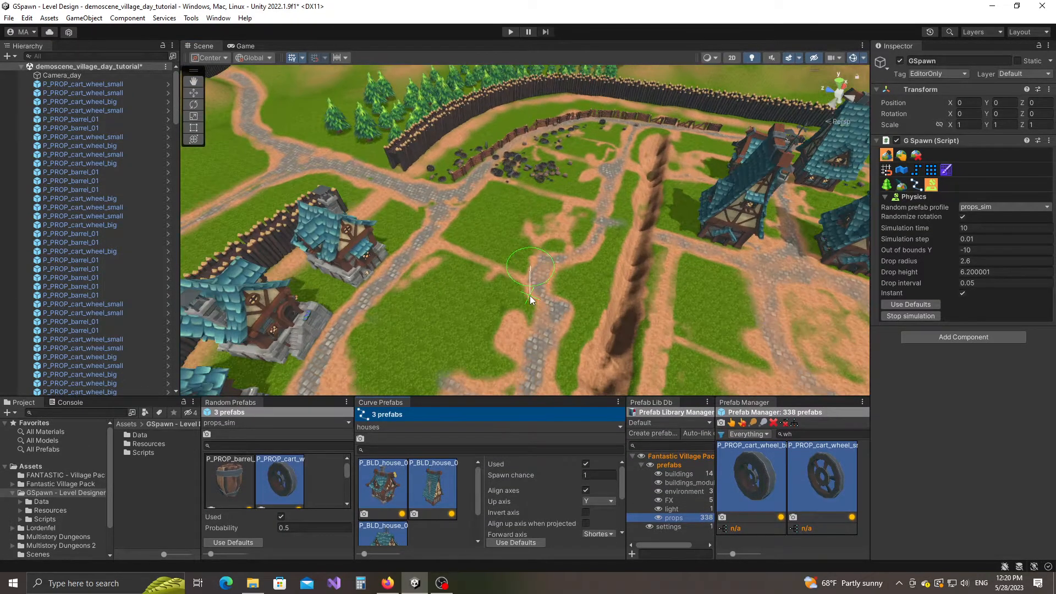
{"action": "right_click_drag", "start_coordinate": [502, 323], "coordinate": [647, 290]}
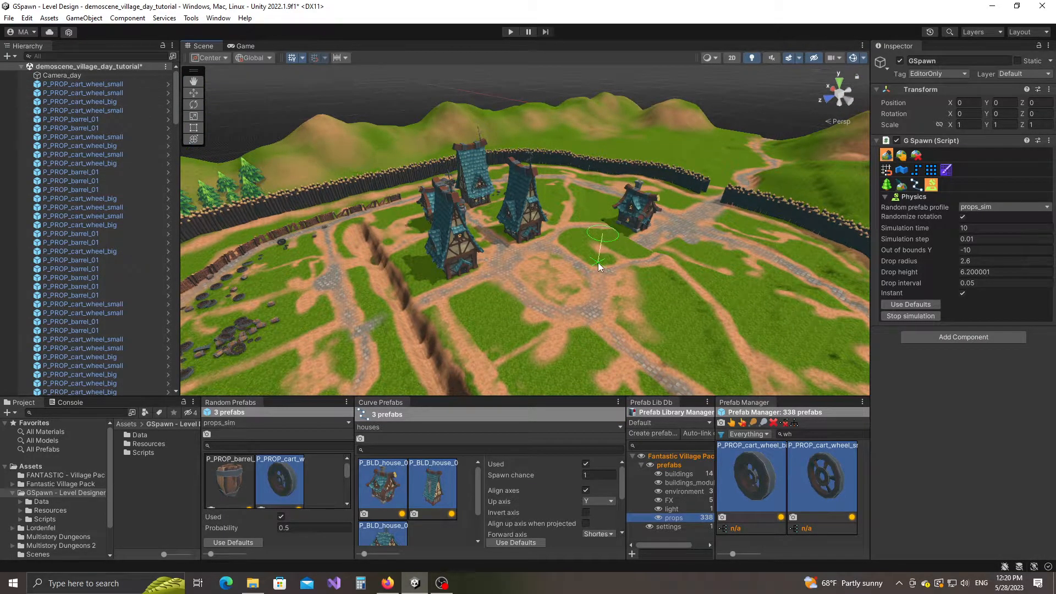
{"action": "mouse_move", "coordinate": [599, 263]}
{"action": "right_mouse_down"}
{"action": "mouse_move", "coordinate": [529, 297]}
{"action": "mouse_move", "coordinate": [498, 328]}
{"action": "mouse_move", "coordinate": [474, 327]}
{"action": "mouse_move", "coordinate": [572, 282]}
{"action": "mouse_move", "coordinate": [548, 280]}
{"action": "mouse_move", "coordinate": [562, 306]}
{"action": "right_mouse_up"}
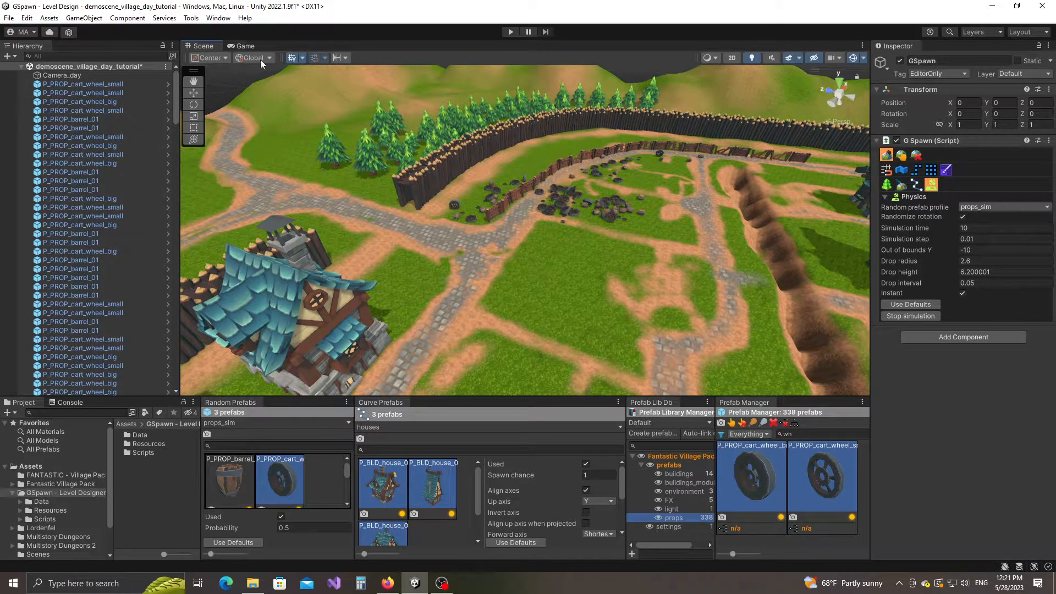
Open GSpawn's Object Groups window and place it over the scene near the lower-left house
{"action": "left_click", "coordinate": [191, 18]}
{"action": "mouse_move", "coordinate": [212, 36]}
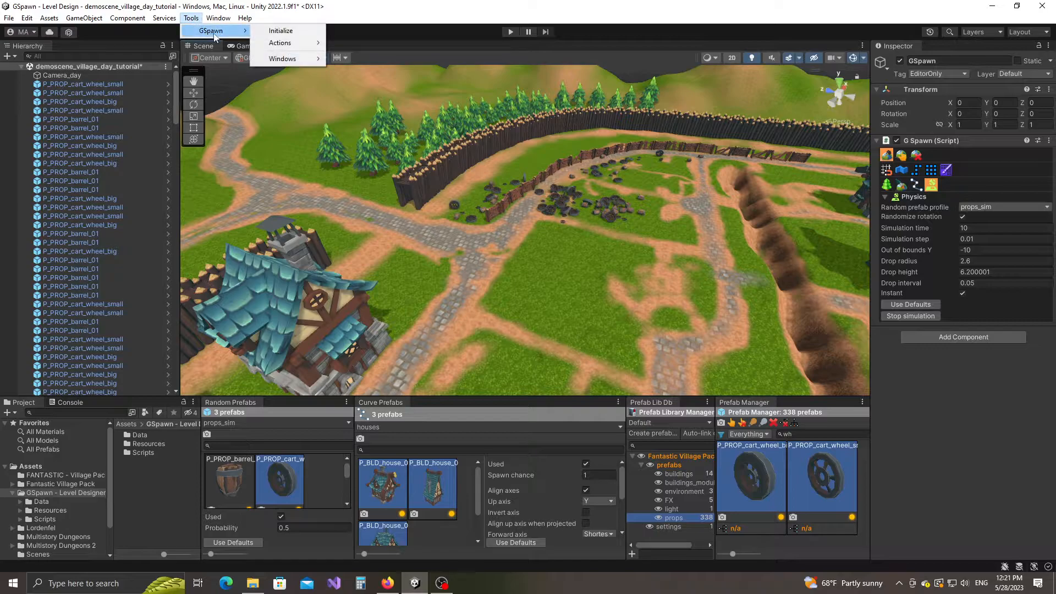
{"action": "mouse_move", "coordinate": [282, 58]}
{"action": "left_click", "coordinate": [354, 158]}
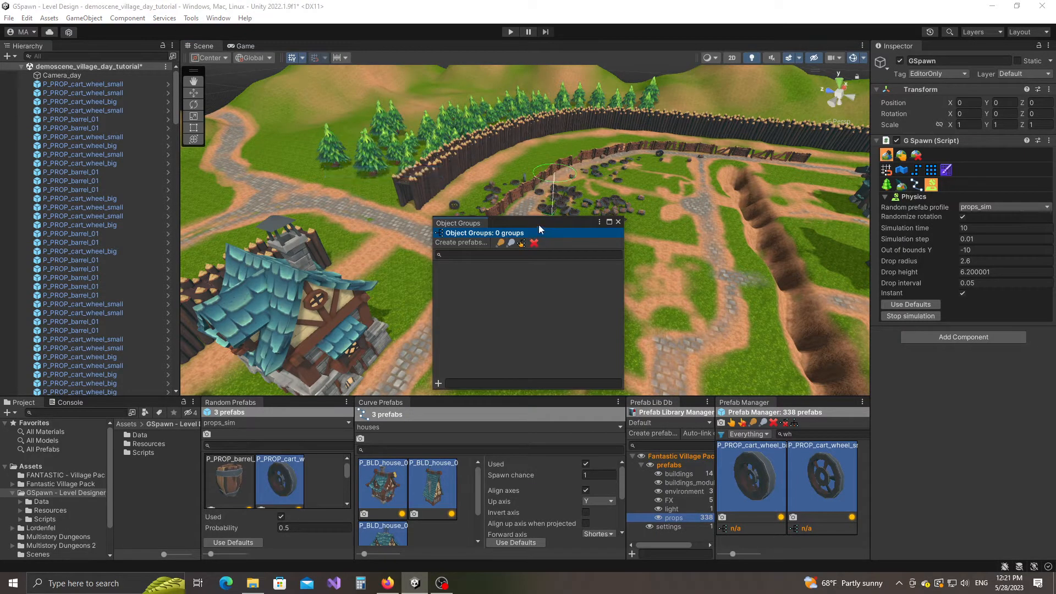
{"action": "left_click_drag", "start_coordinate": [539, 225], "coordinate": [492, 211]}
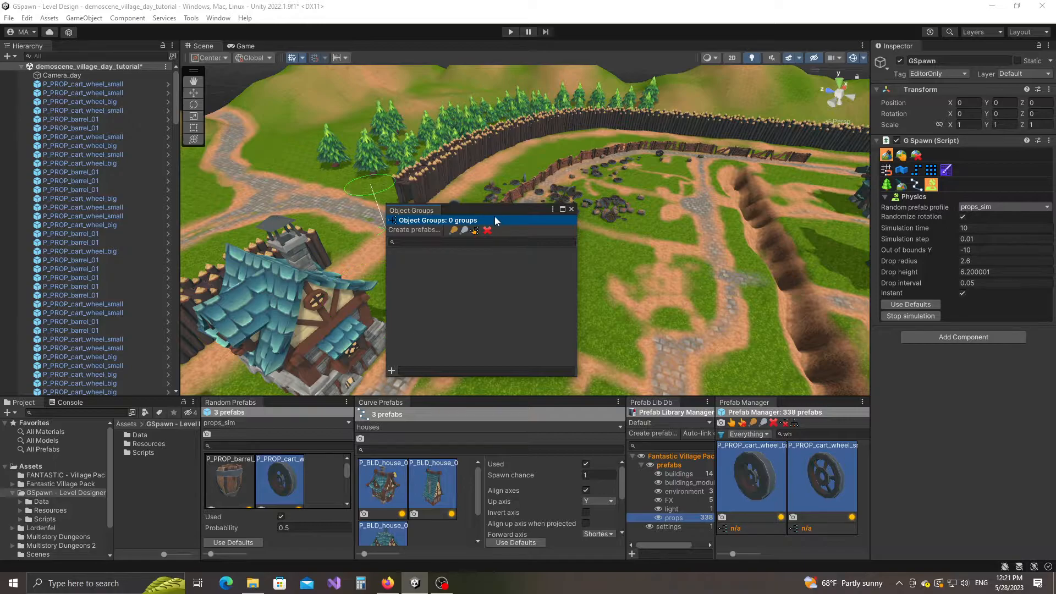
{"action": "left_click_drag", "start_coordinate": [475, 209], "coordinate": [407, 173]}
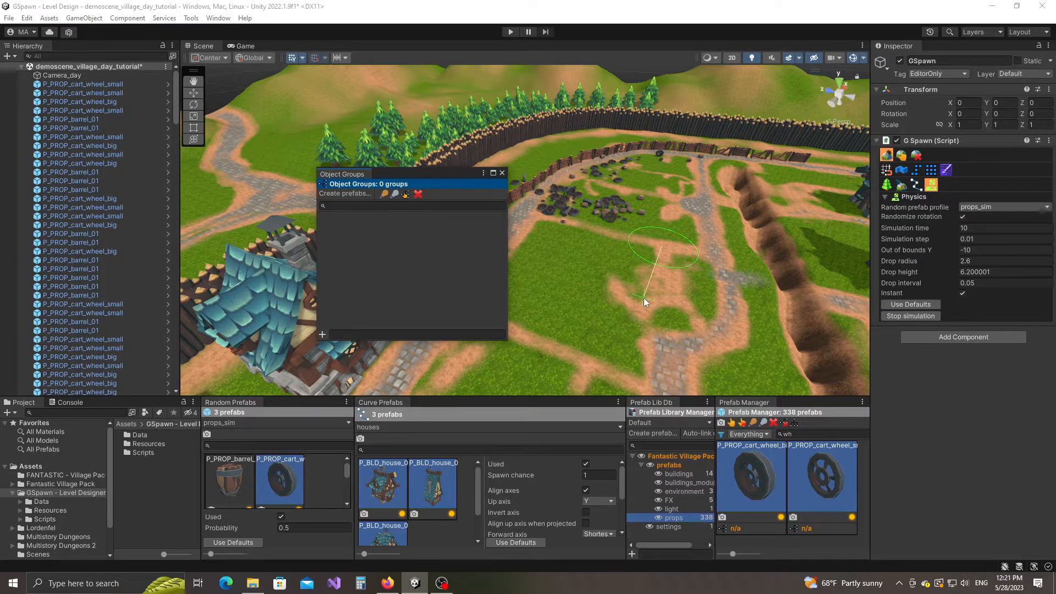
Create an object group named og_houses and locate its object in the hierarchy
{"action": "left_click", "coordinate": [361, 333]}
{"action": "type", "text": "og"}
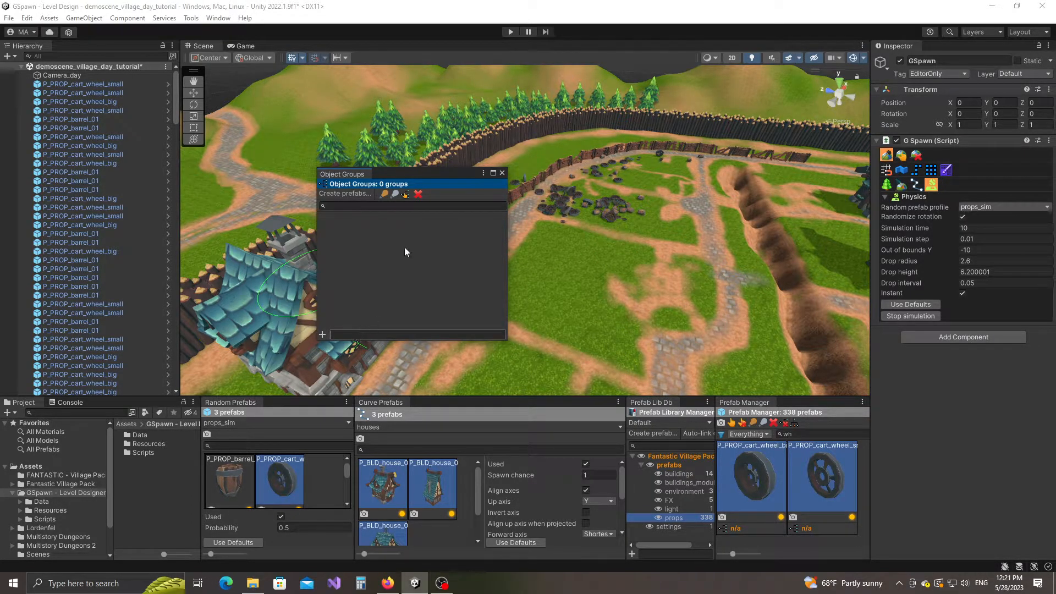
{"action": "type", "text": "_houses"}
{"action": "left_click", "coordinate": [323, 335]}
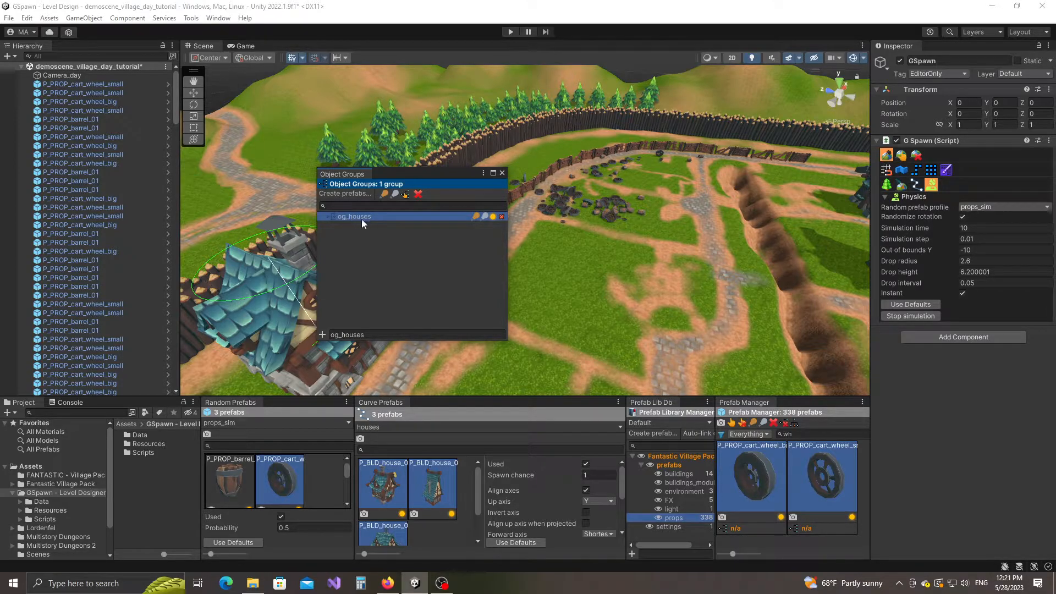
{"action": "left_click", "coordinate": [494, 216]}
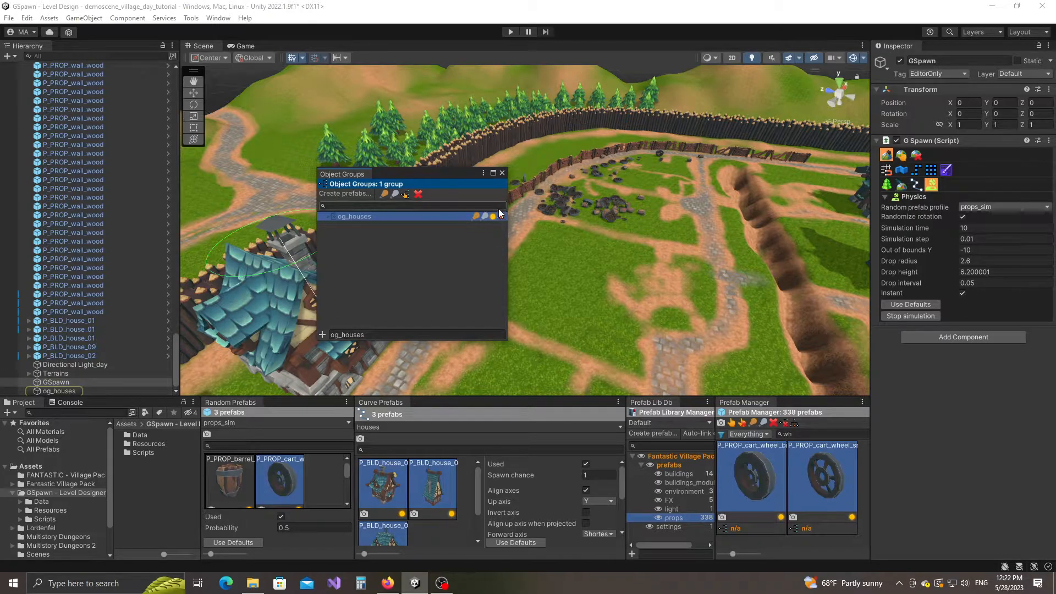
Enlarge the prefab library area, show the buildings library and clear the prefab name filter
{"action": "scroll", "coordinate": [610, 292], "scroll_direction": "down", "scroll_amount": 2}
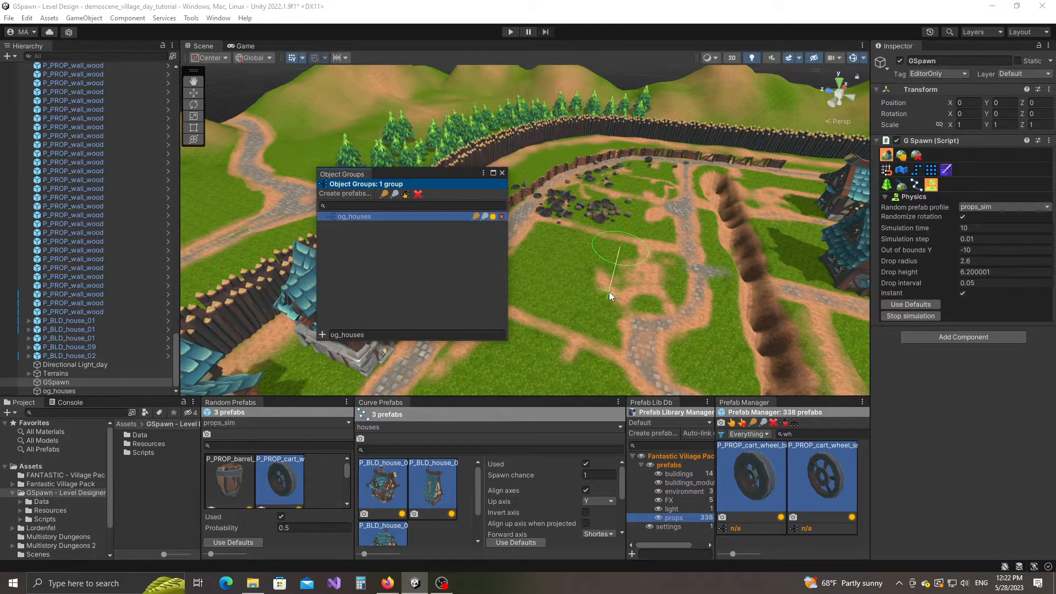
{"action": "left_click_drag", "start_coordinate": [685, 399], "coordinate": [685, 332]}
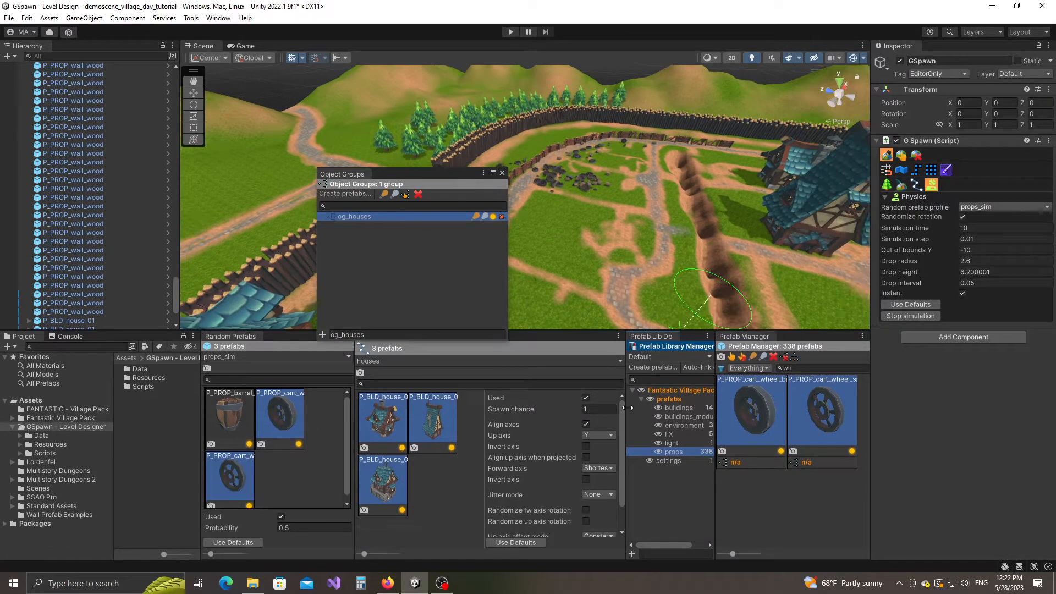
{"action": "left_click_drag", "start_coordinate": [626, 414], "coordinate": [532, 414]}
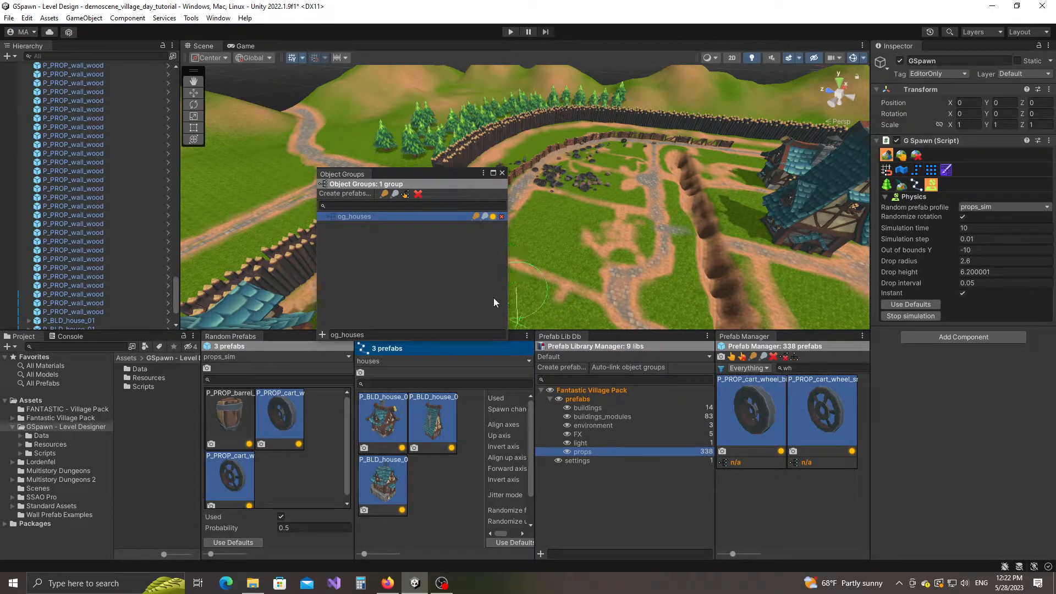
{"action": "left_click", "coordinate": [588, 408]}
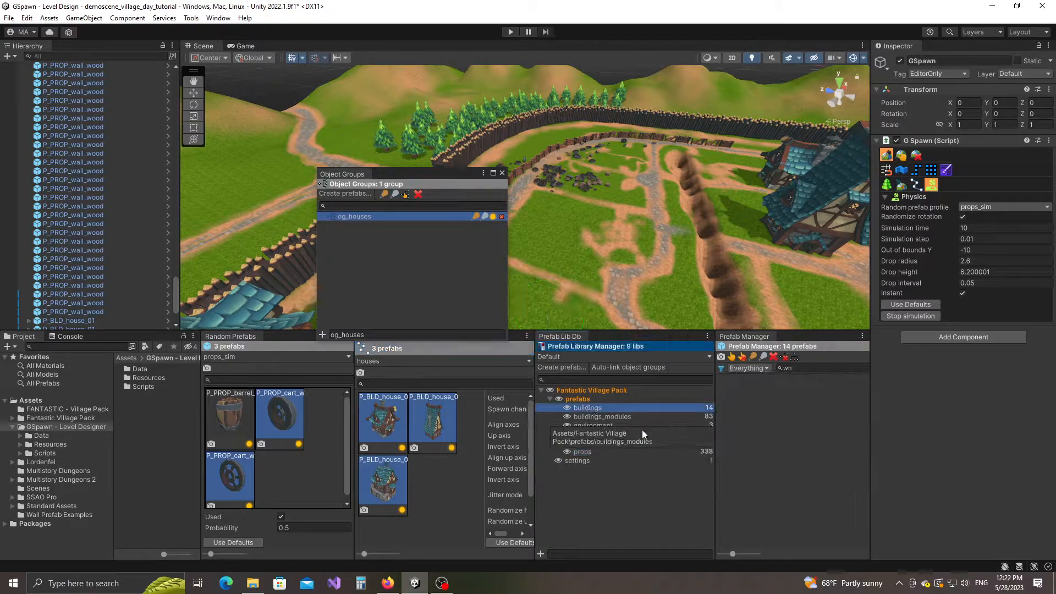
{"action": "left_click", "coordinate": [798, 368]}
{"action": "key", "text": "BackSpace"}
{"action": "key", "text": "BackSpace"}
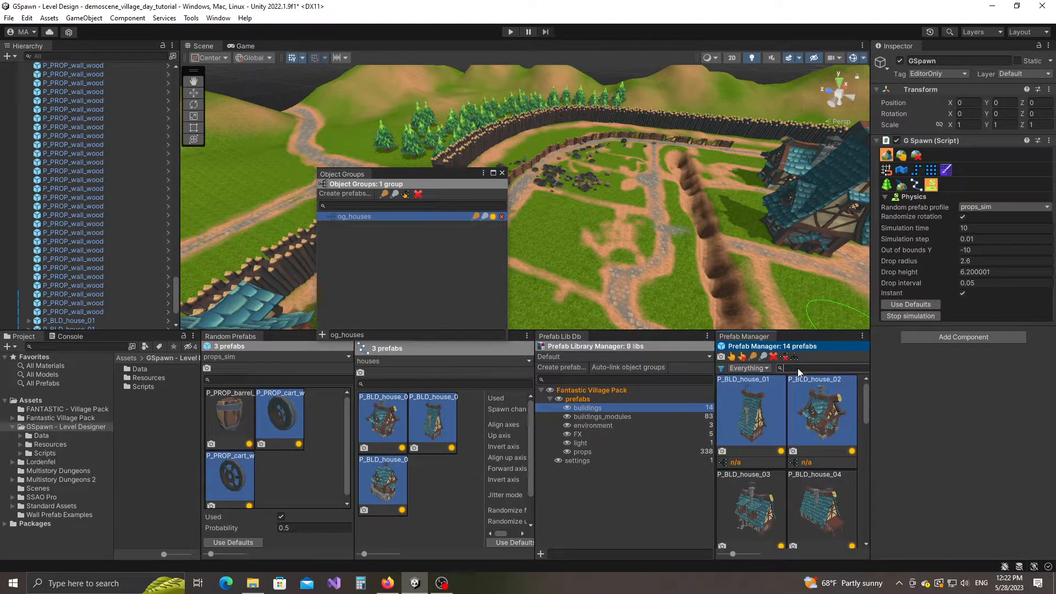
Select all prefabs in the buildings library and link them to the og_houses object group
{"action": "left_click", "coordinate": [755, 418]}
{"action": "key", "text": "ctrl+a"}
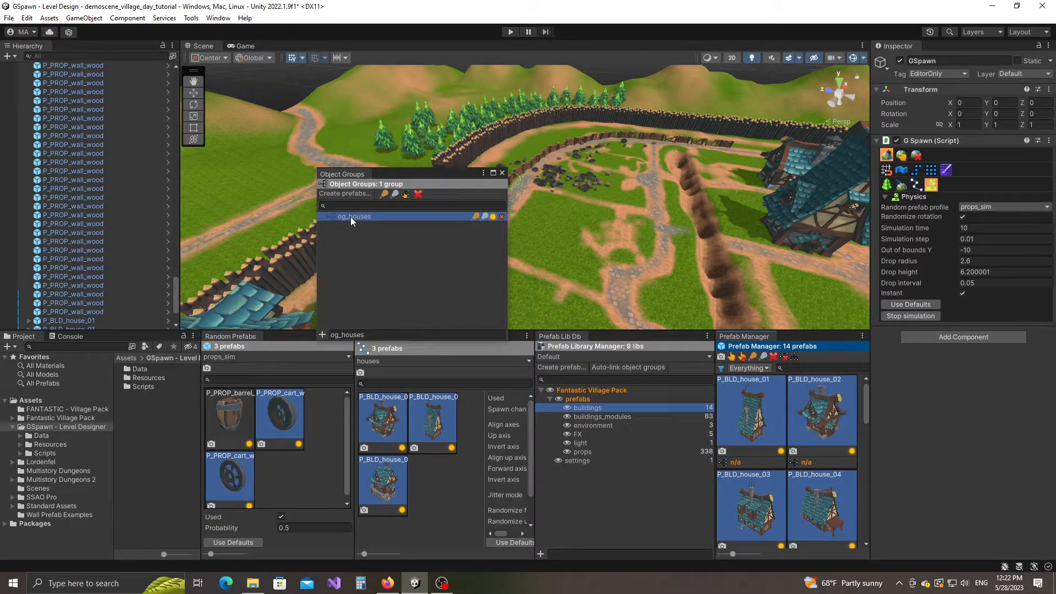
{"action": "left_click_drag", "start_coordinate": [351, 217], "coordinate": [764, 440]}
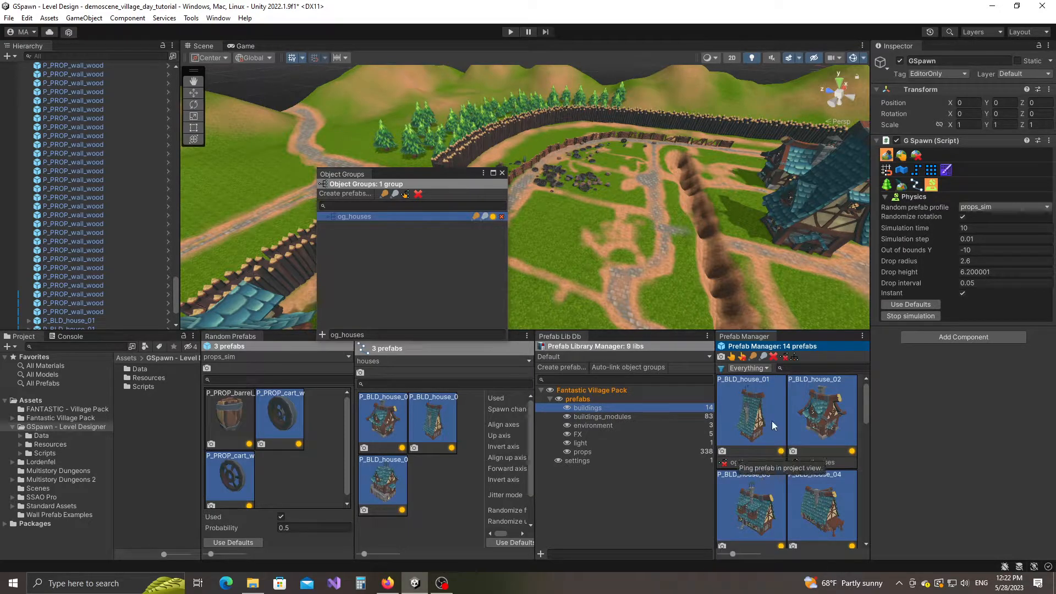
Move the Object Groups window clear of the houses and assign the already spawned buildings to their linked group
{"action": "left_click_drag", "start_coordinate": [673, 260], "coordinate": [704, 260], "text": "alt"}
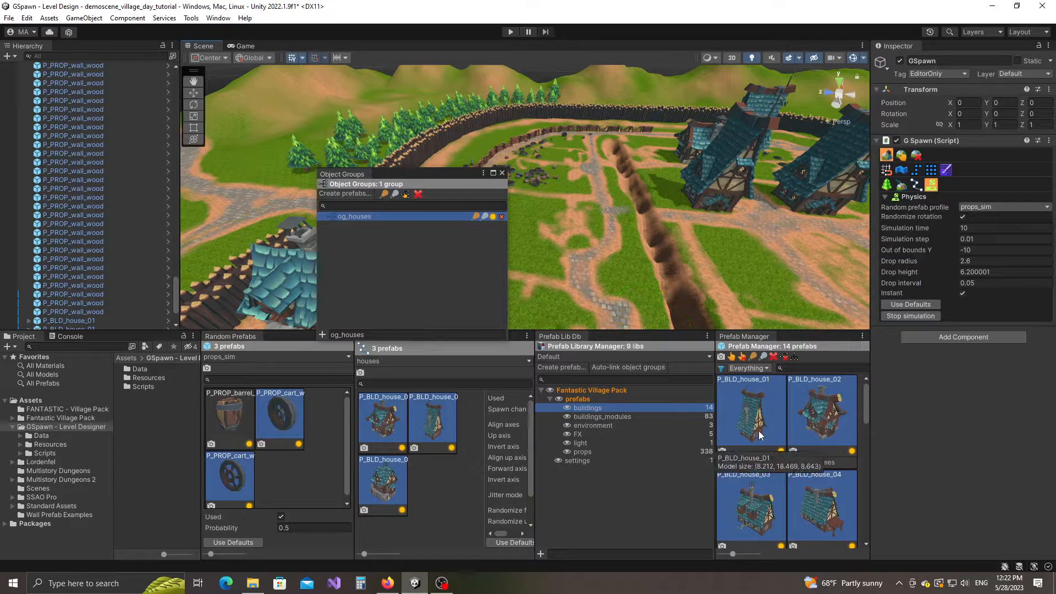
{"action": "right_click_drag", "start_coordinate": [653, 163], "coordinate": [718, 238]}
{"action": "middle_click_drag", "start_coordinate": [718, 238], "coordinate": [652, 273]}
{"action": "left_click_drag", "start_coordinate": [405, 173], "coordinate": [344, 194]}
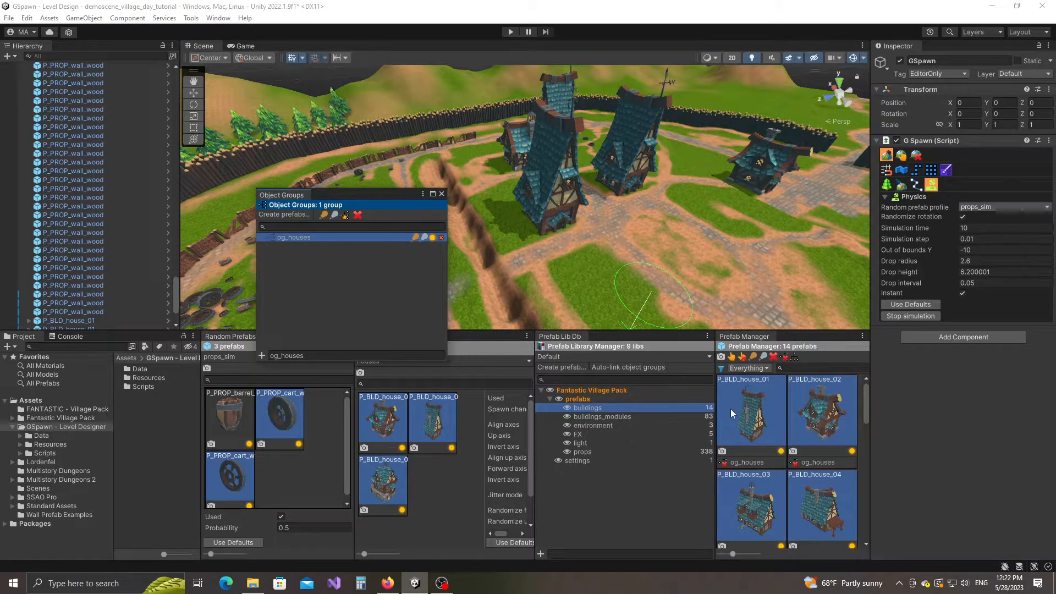
{"action": "left_click", "coordinate": [775, 420]}
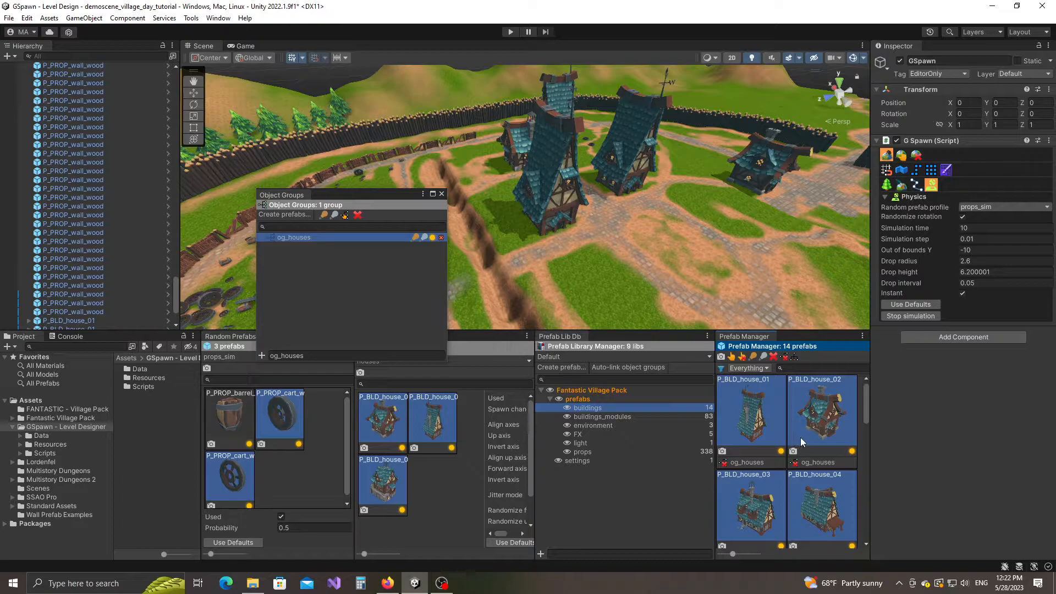
{"action": "left_click", "coordinate": [798, 357]}
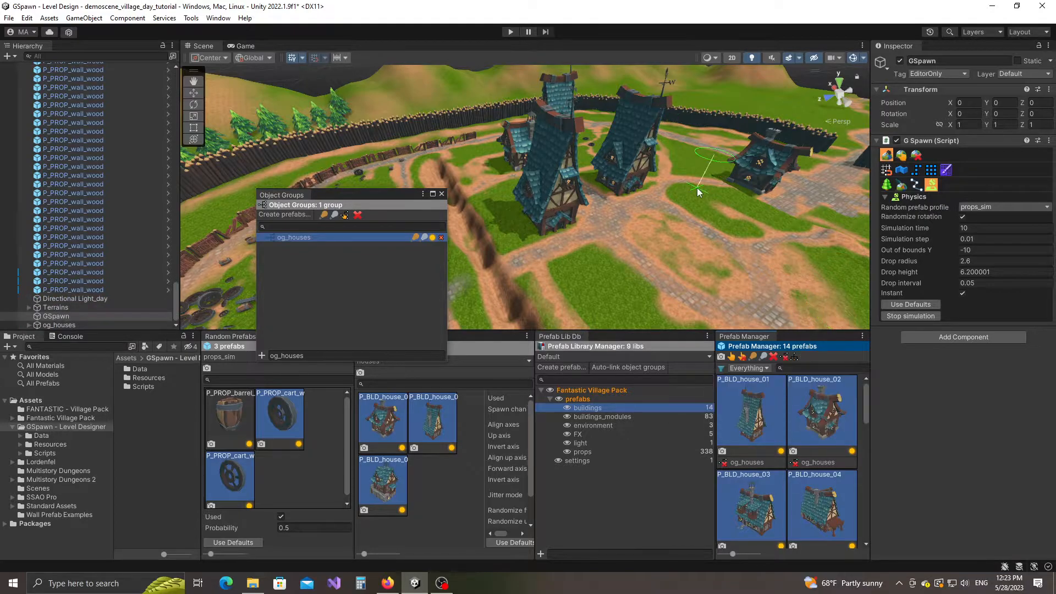
Expand og_houses in the hierarchy to inspect its children, and deactivate and reactivate the group's houses
{"action": "scroll", "coordinate": [633, 237], "scroll_direction": "up", "scroll_amount": 4}
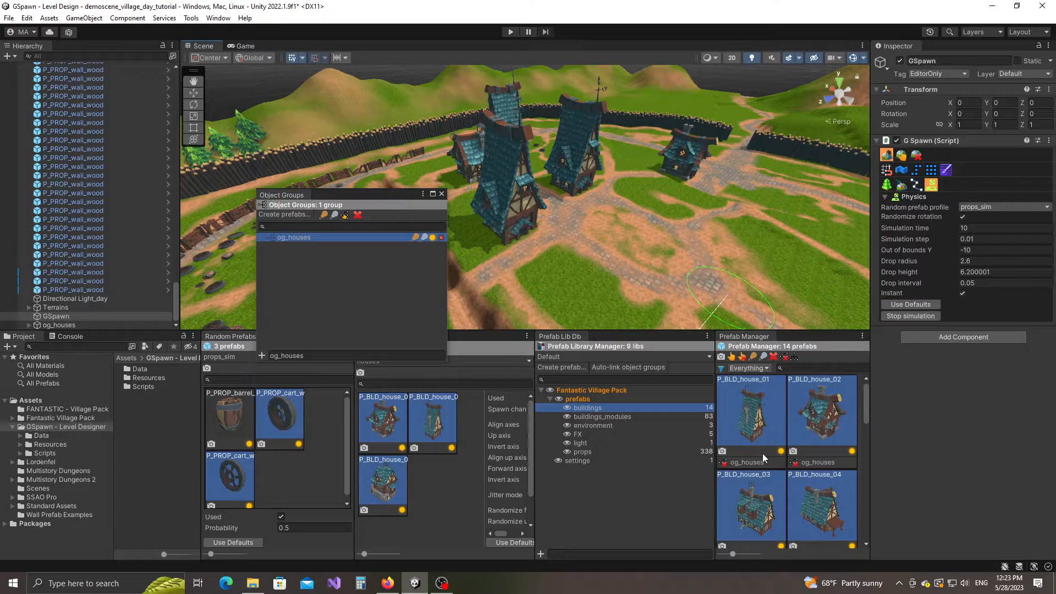
{"action": "scroll", "coordinate": [609, 227], "scroll_direction": "up", "scroll_amount": 1}
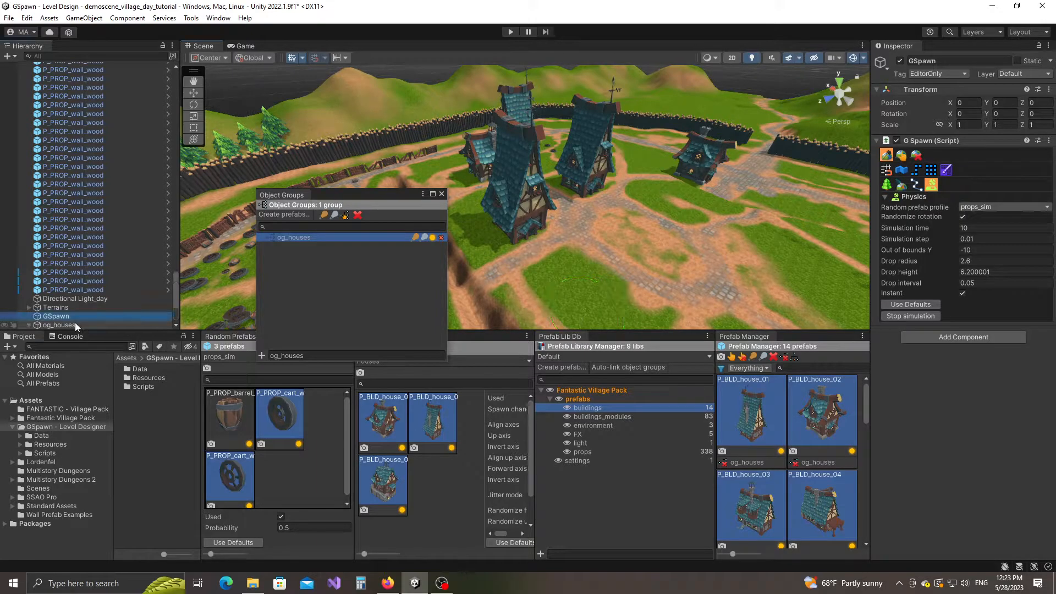
{"action": "left_click", "coordinate": [29, 326]}
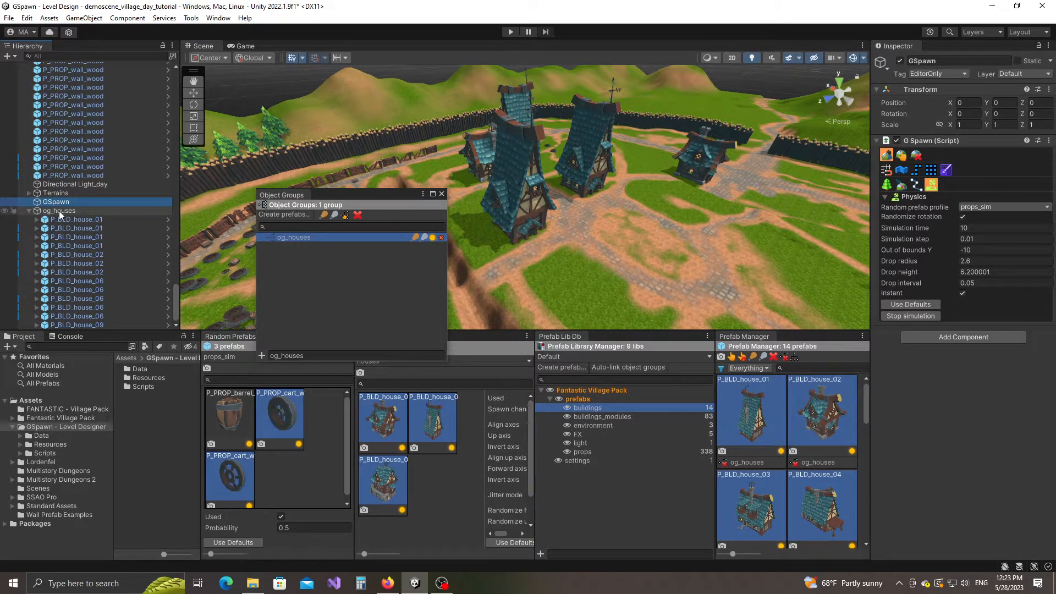
{"action": "left_click", "coordinate": [425, 238]}
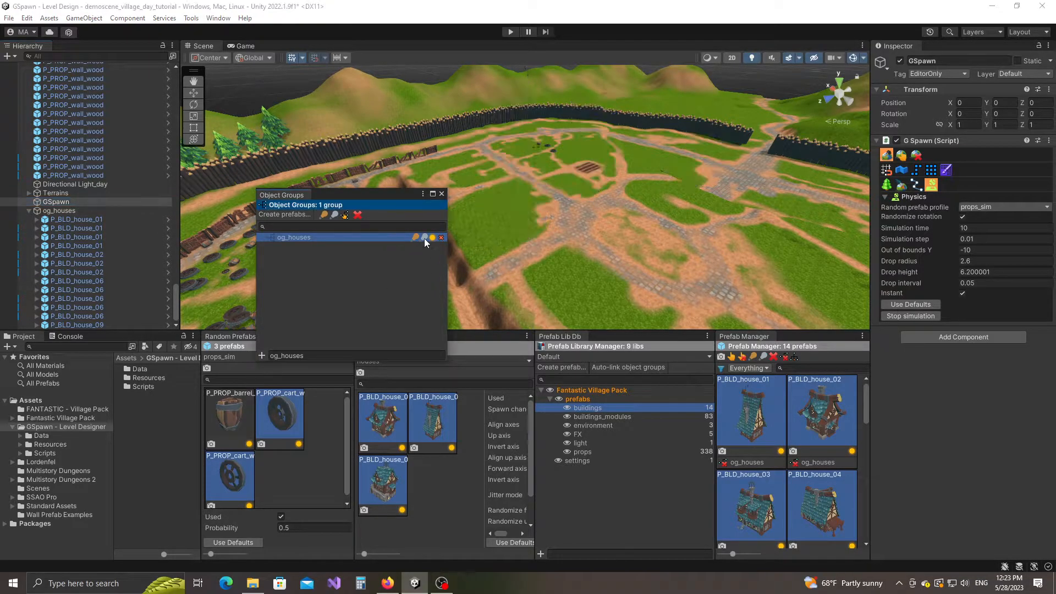
{"action": "left_click", "coordinate": [414, 239]}
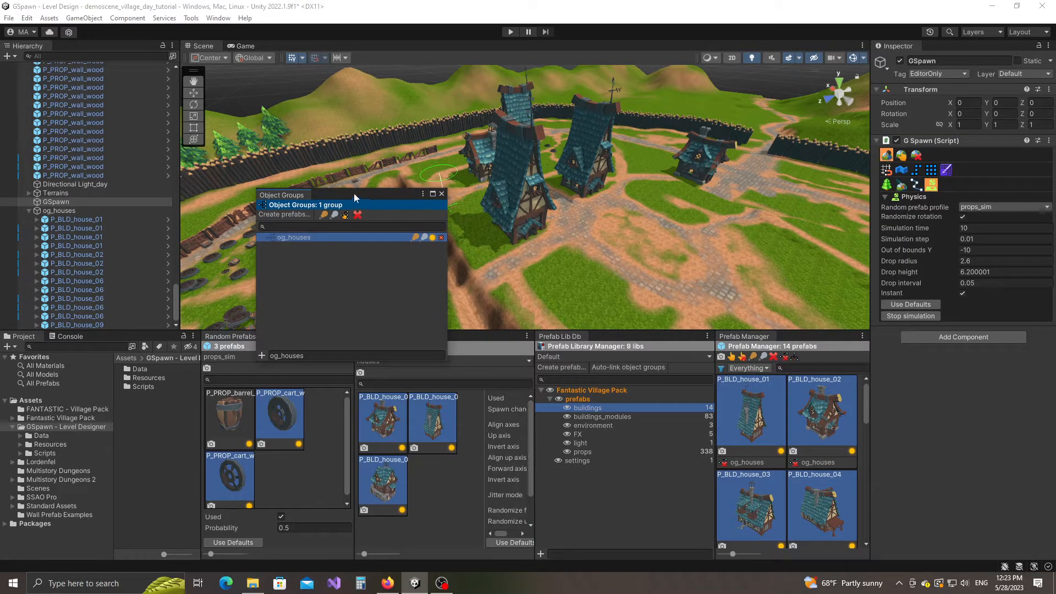
Create a new object group named og_props in the Object Groups window
{"action": "left_click_drag", "start_coordinate": [354, 194], "coordinate": [338, 187]}
{"action": "left_click", "coordinate": [290, 351]}
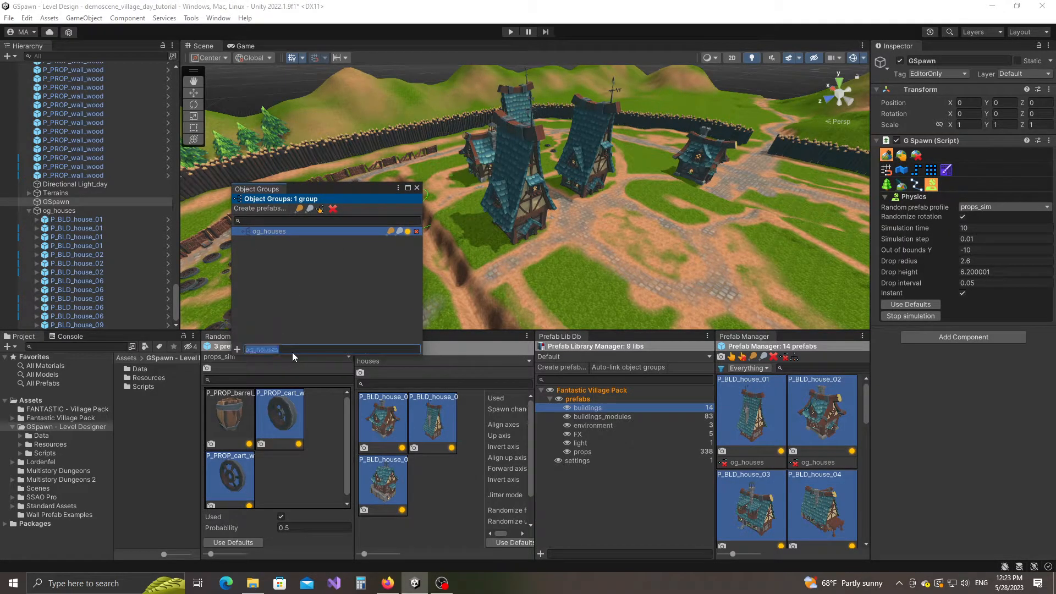
{"action": "type", "text": "og_props"}
{"action": "left_click", "coordinate": [237, 349]}
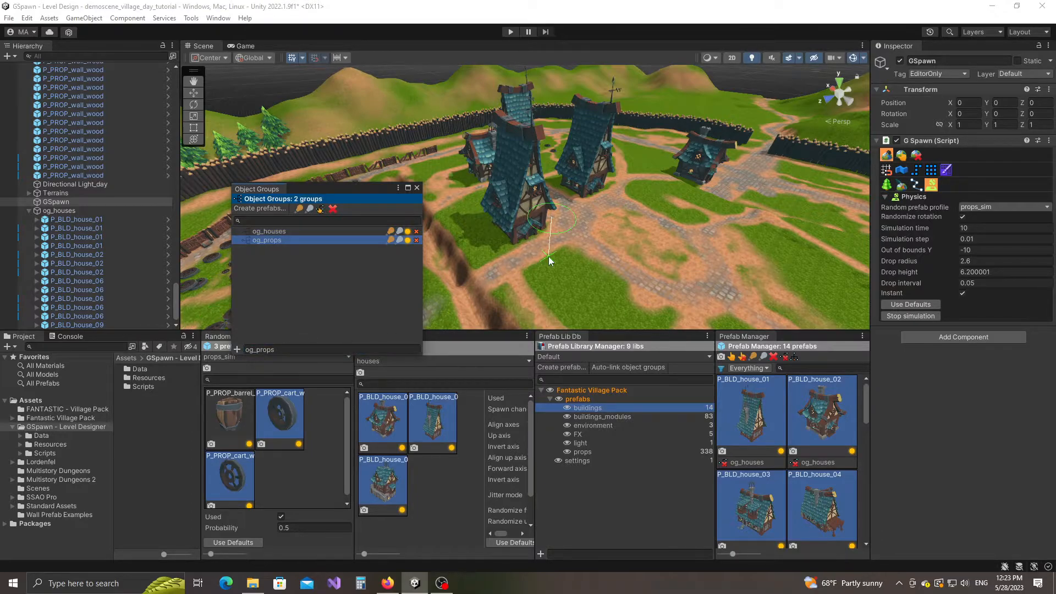
Link all prefabs in the props library to og_props and assign the already spawned props to their linked group
{"action": "left_click", "coordinate": [585, 453]}
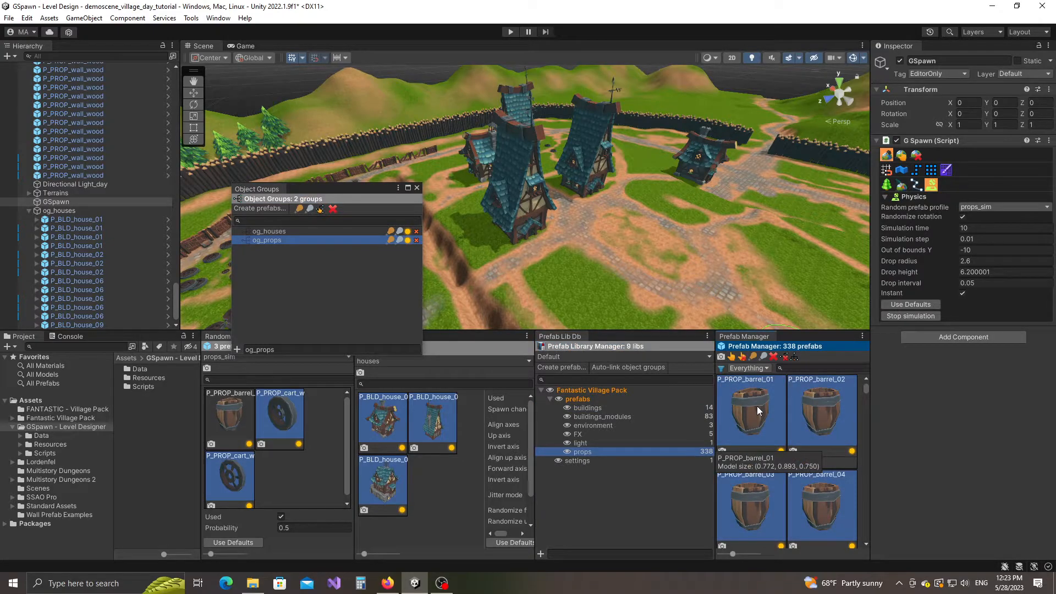
{"action": "left_click_drag", "start_coordinate": [277, 242], "coordinate": [755, 449]}
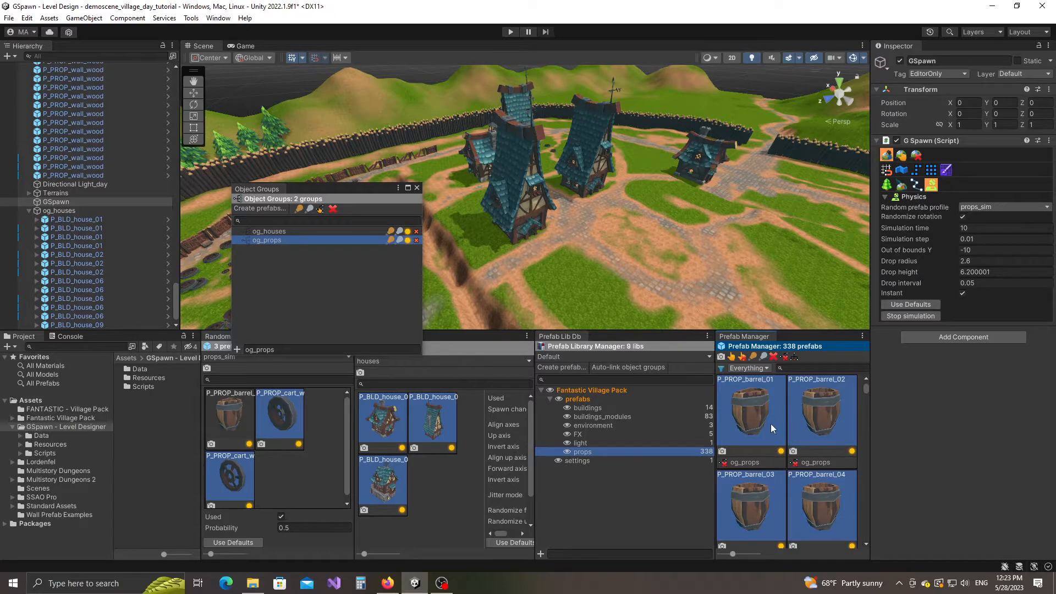
{"action": "left_click", "coordinate": [795, 362]}
Inspect the children of og_props in the hierarchy, collapse the groups, and deactivate and reactivate og_props
{"action": "left_click_drag", "start_coordinate": [175, 121], "coordinate": [170, 262]}
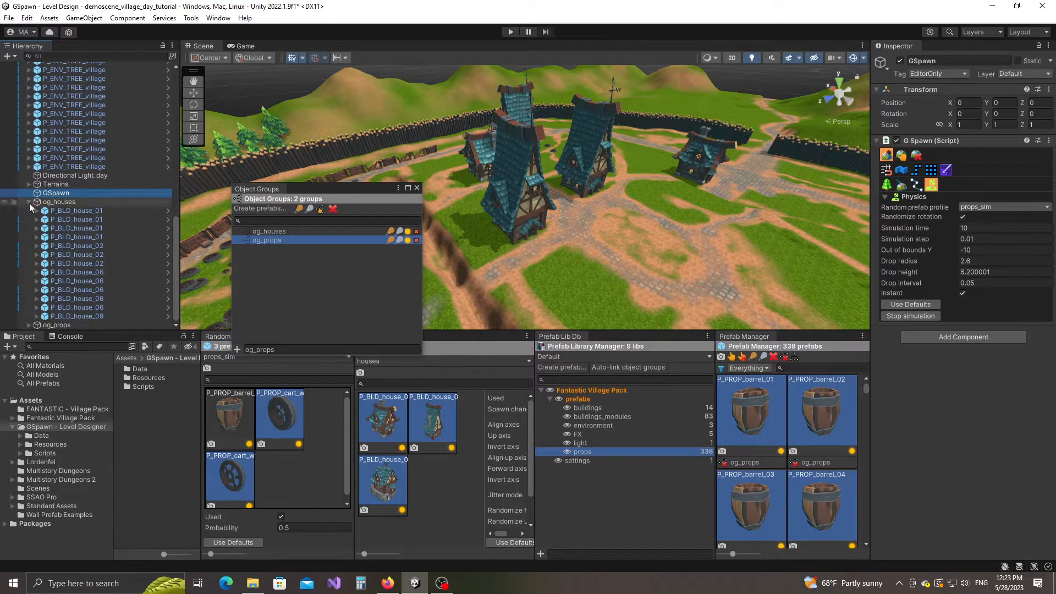
{"action": "left_click", "coordinate": [28, 324]}
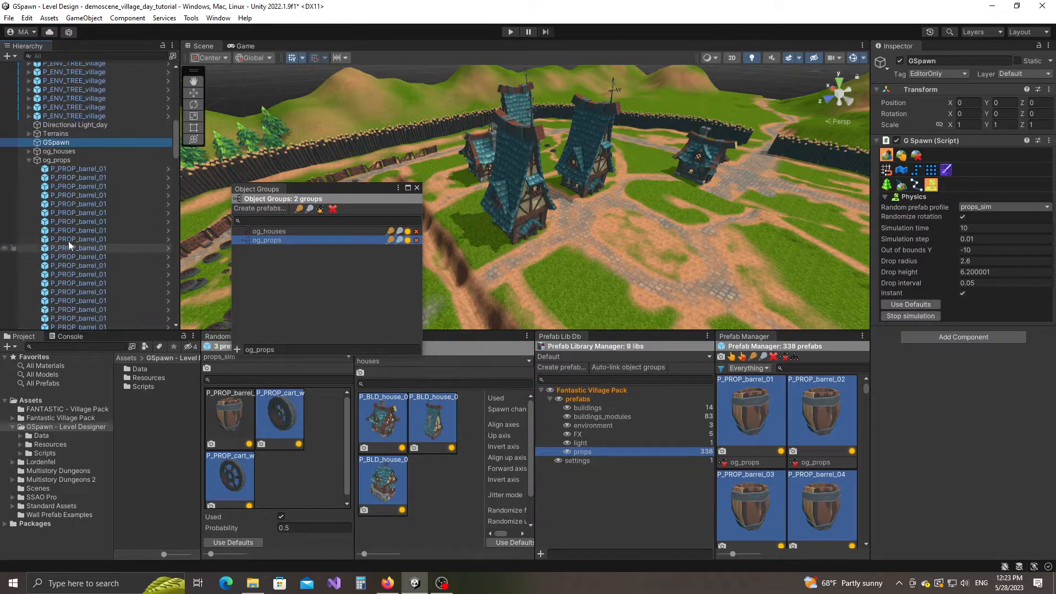
{"action": "left_click", "coordinate": [28, 160]}
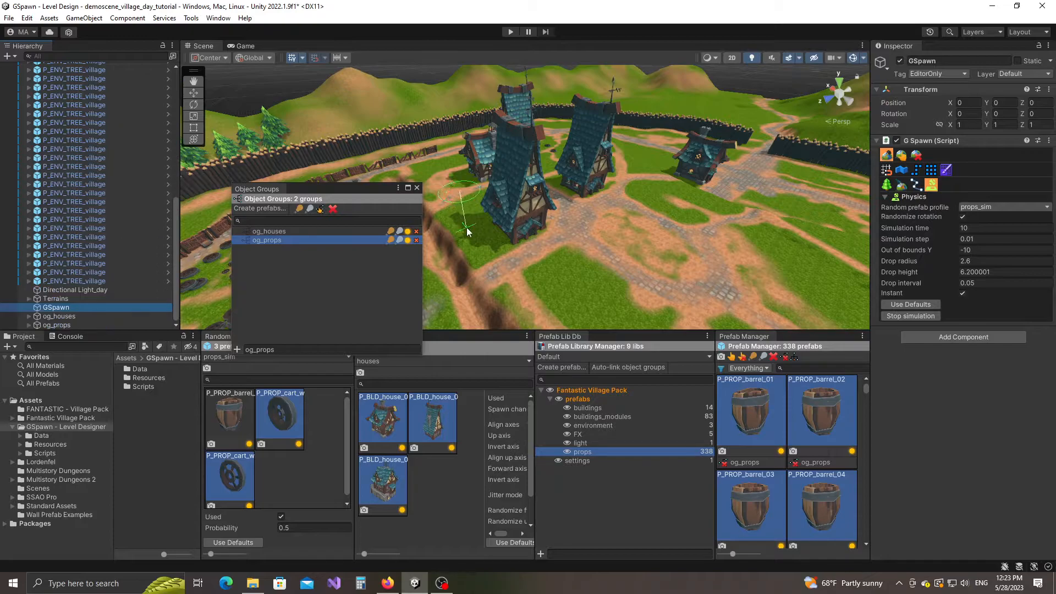
{"action": "left_click", "coordinate": [399, 242]}
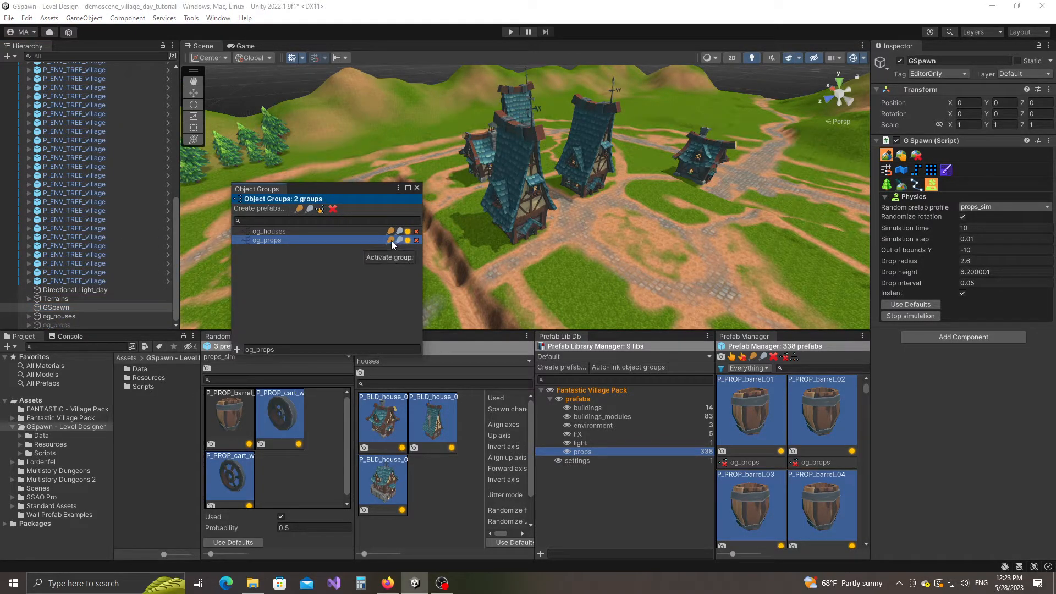
{"action": "left_click", "coordinate": [389, 239]}
Create another object group named og_vegetation
{"action": "right_click_drag", "start_coordinate": [591, 200], "coordinate": [542, 201]}
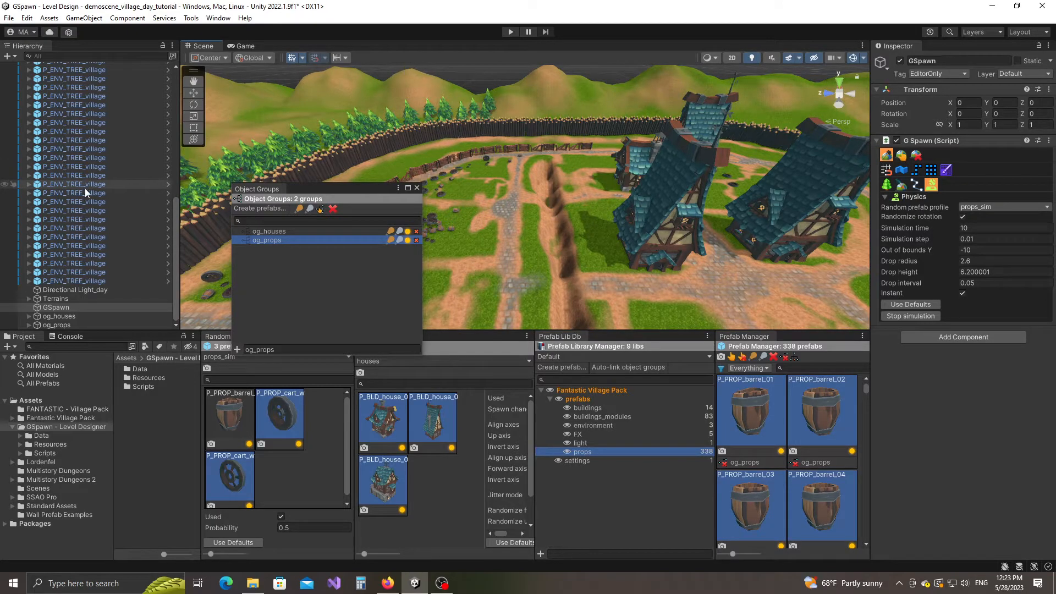
{"action": "left_click", "coordinate": [300, 350]}
{"action": "type", "text": "og_"}
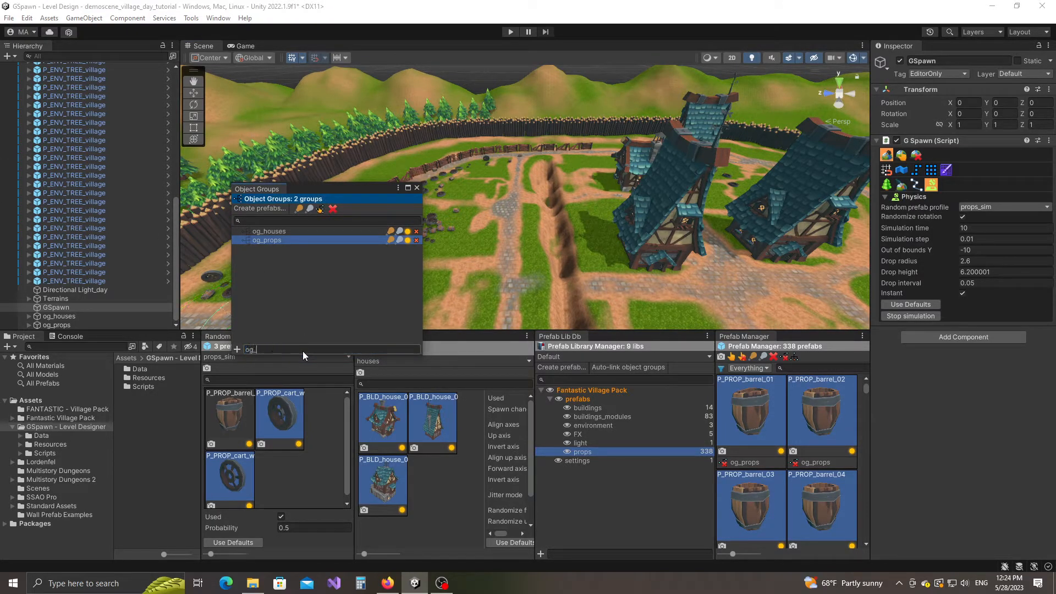
{"action": "type", "text": "vegetation"}
{"action": "left_click", "coordinate": [235, 349]}
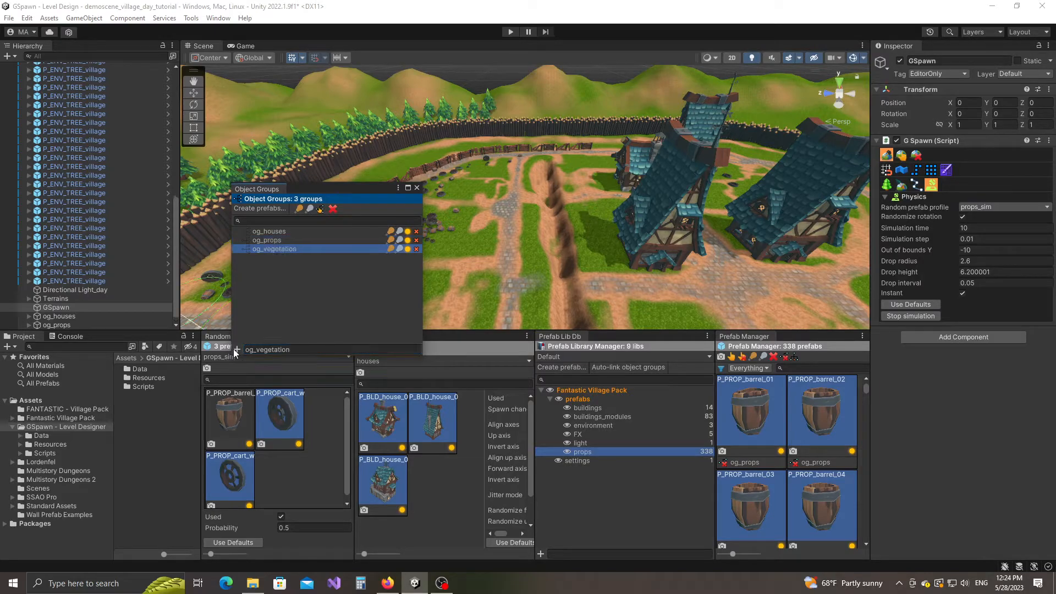
Link the P_ENV_TREE_village prefab from the environment library to og_vegetation, assign the spawned trees to it, and close the Object Groups window
{"action": "left_click", "coordinate": [594, 426]}
{"action": "left_click_drag", "start_coordinate": [272, 249], "coordinate": [753, 509]}
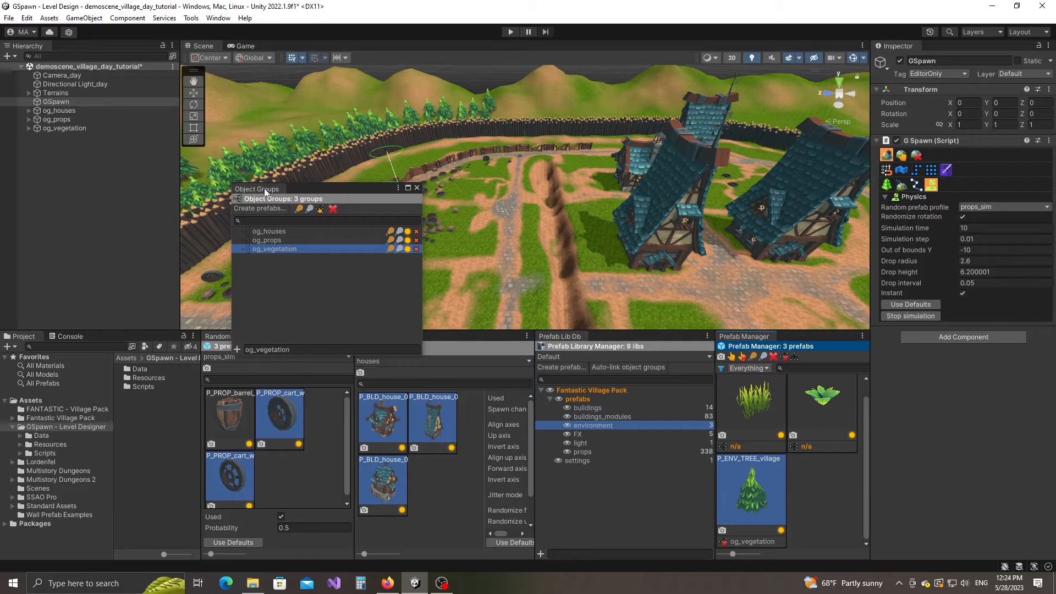
{"action": "left_click", "coordinate": [417, 187]}
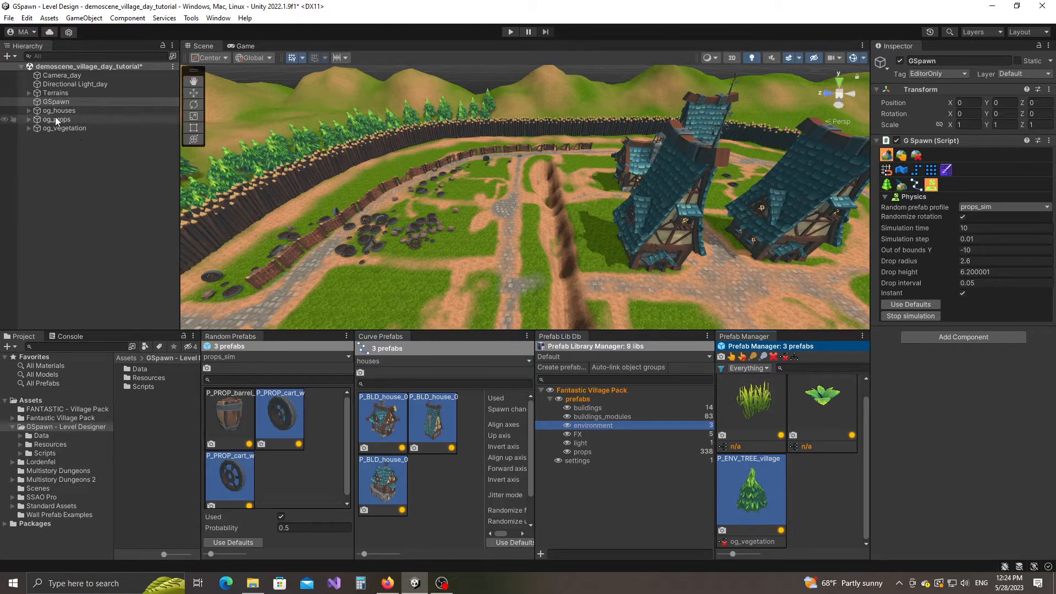
{"action": "mouse_move", "coordinate": [522, 273]}
{"action": "right_mouse_down"}
{"action": "mouse_move", "coordinate": [300, 279]}
{"action": "mouse_move", "coordinate": [411, 284]}
{"action": "mouse_move", "coordinate": [658, 247]}
{"action": "mouse_move", "coordinate": [592, 234]}
{"action": "mouse_move", "coordinate": [597, 267]}
{"action": "mouse_move", "coordinate": [523, 280]}
{"action": "right_mouse_up"}
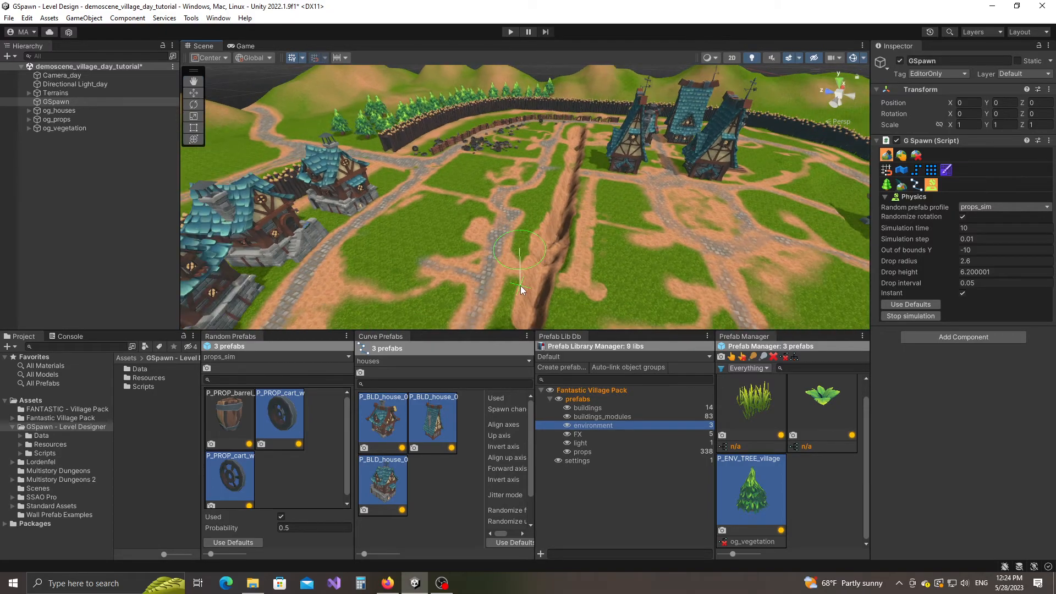